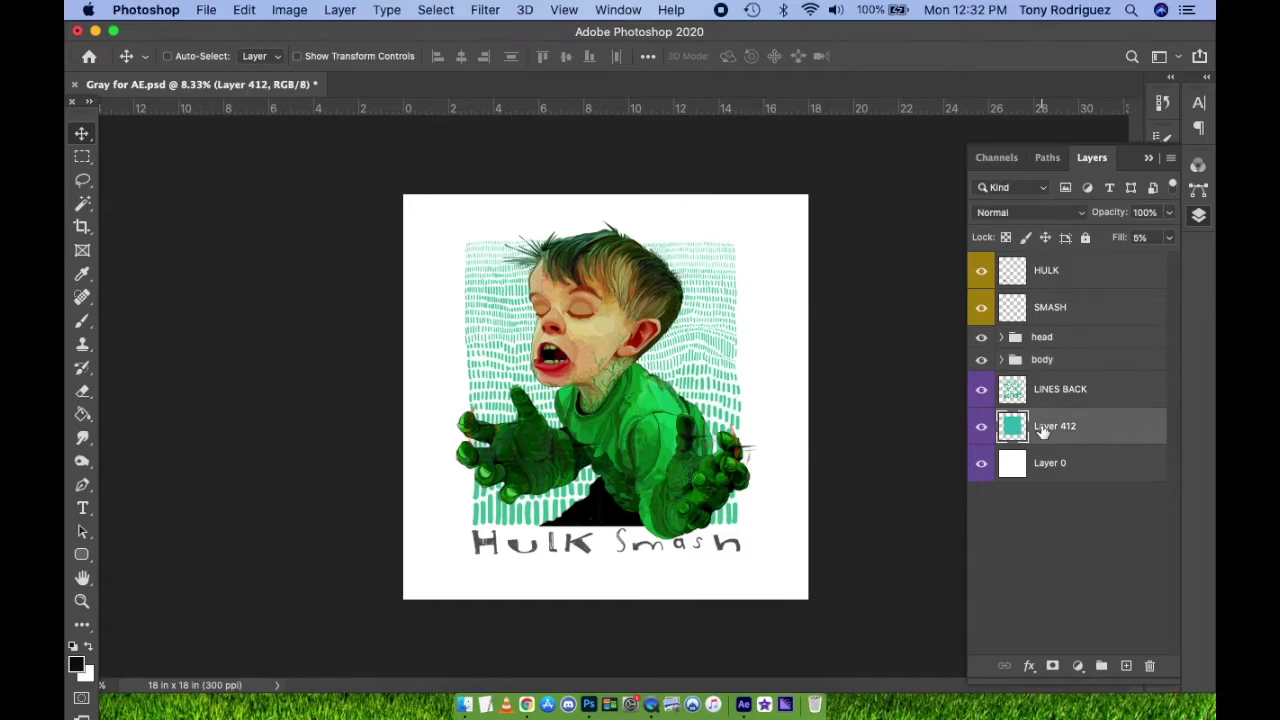
- Rename Layer 412 as Blue Fill and Layer 0 as White BG
double_click(1045, 426)
text(Blue Fill)
key(Return)
double_click(1040, 462)
text(White BG)
key(Return)
- Examine which artwork each layer in the body group holds by hiding and restoring the layers one at a time
click(1001, 359)
click(980, 390)
click(980, 390)
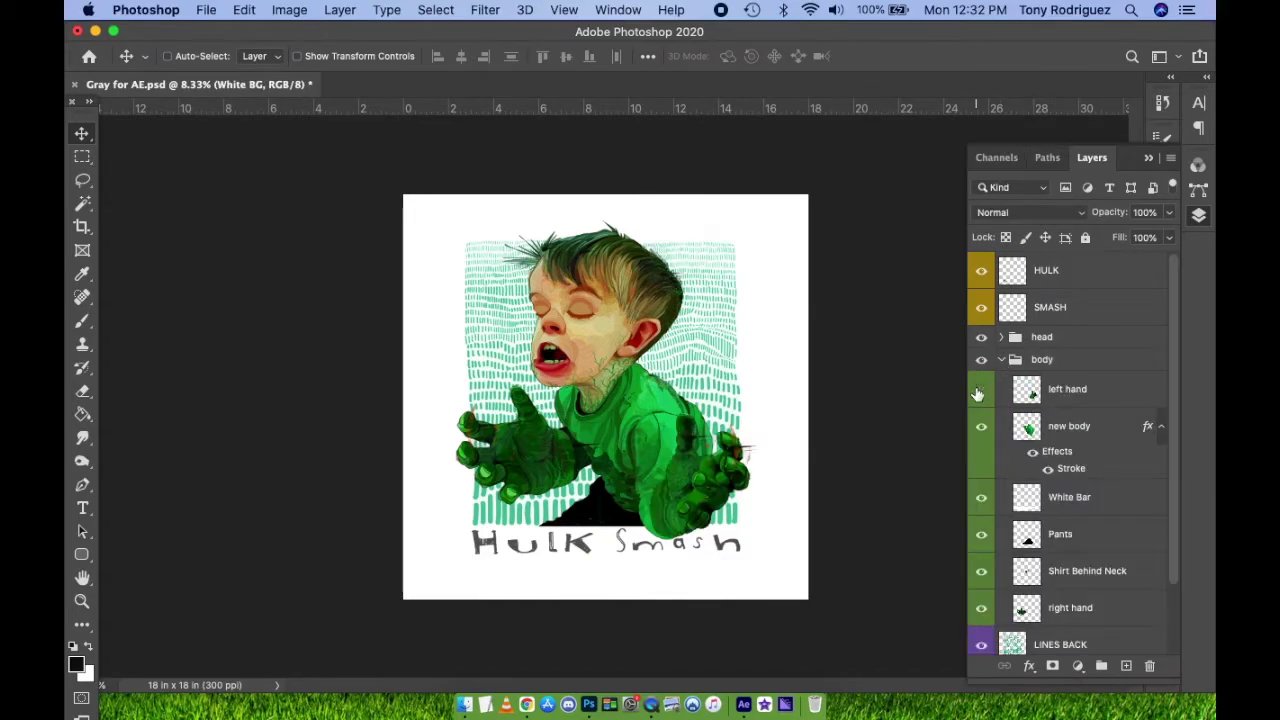
click(980, 428)
click(980, 428)
click(981, 497)
click(981, 497)
click(981, 534)
click(981, 534)
click(981, 571)
click(981, 571)
click(981, 608)
click(981, 608)
click(1010, 362)
click(1001, 359)
- Examine the facial parts in the head group by hiding its layers, including those behind the eyes, and restoring them
click(1001, 337)
click(981, 367)
click(981, 403)
click(981, 403)
click(981, 440)
click(981, 440)
click(981, 477)
click(981, 477)
click(981, 514)
click(981, 477)
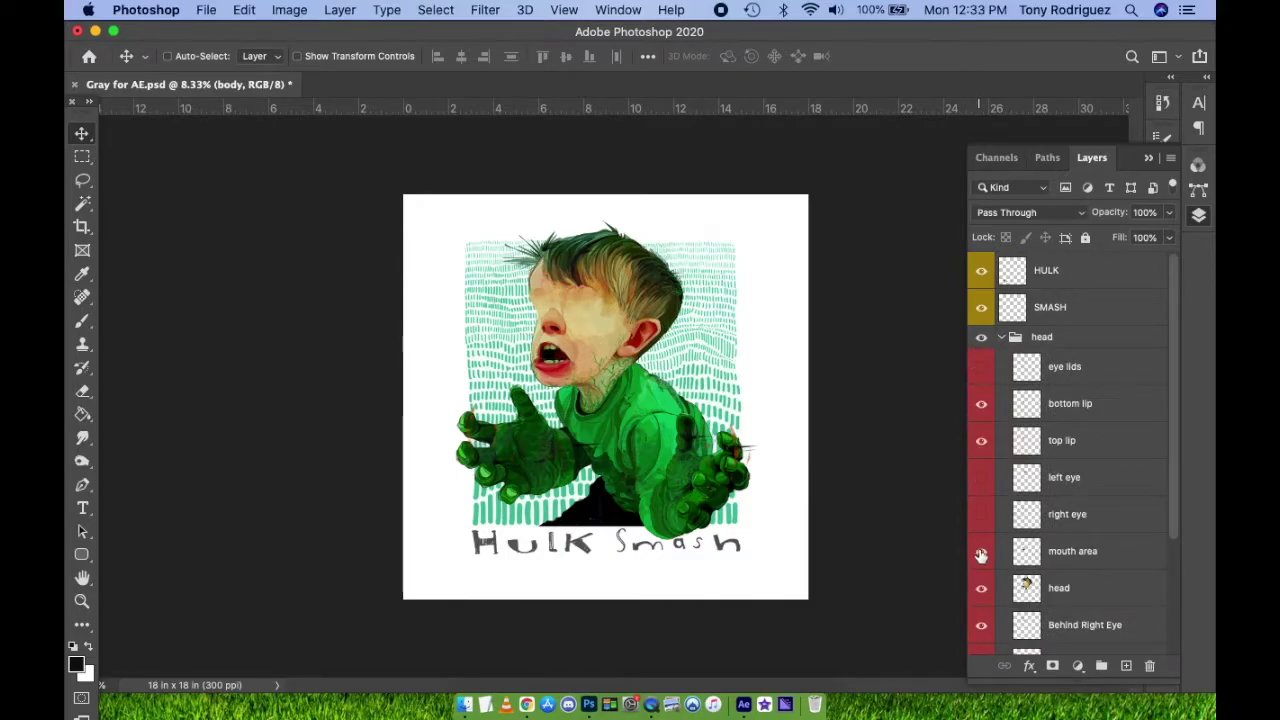
click(981, 590)
scroll(981, 590, down, 3)
click(981, 513)
click(981, 513)
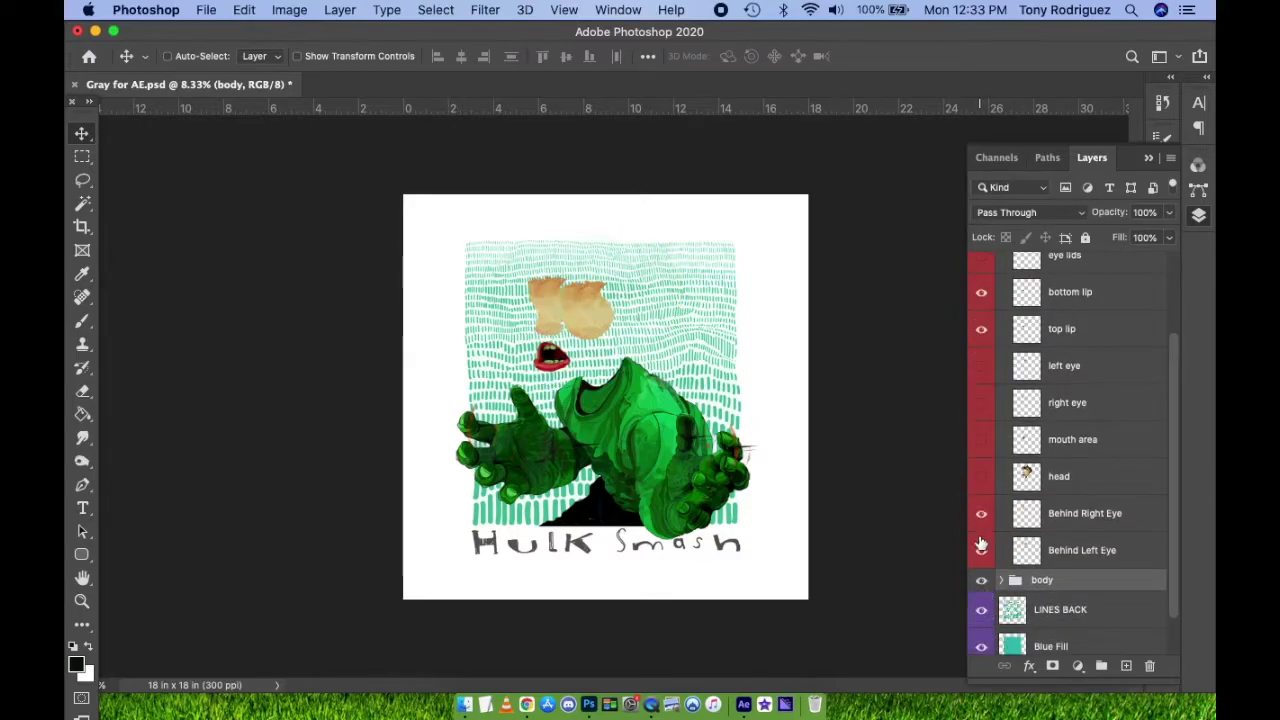
click(981, 550)
click(981, 550)
drag(985, 485, 983, 372)
scroll(983, 370, up, 3)
click(1001, 340)
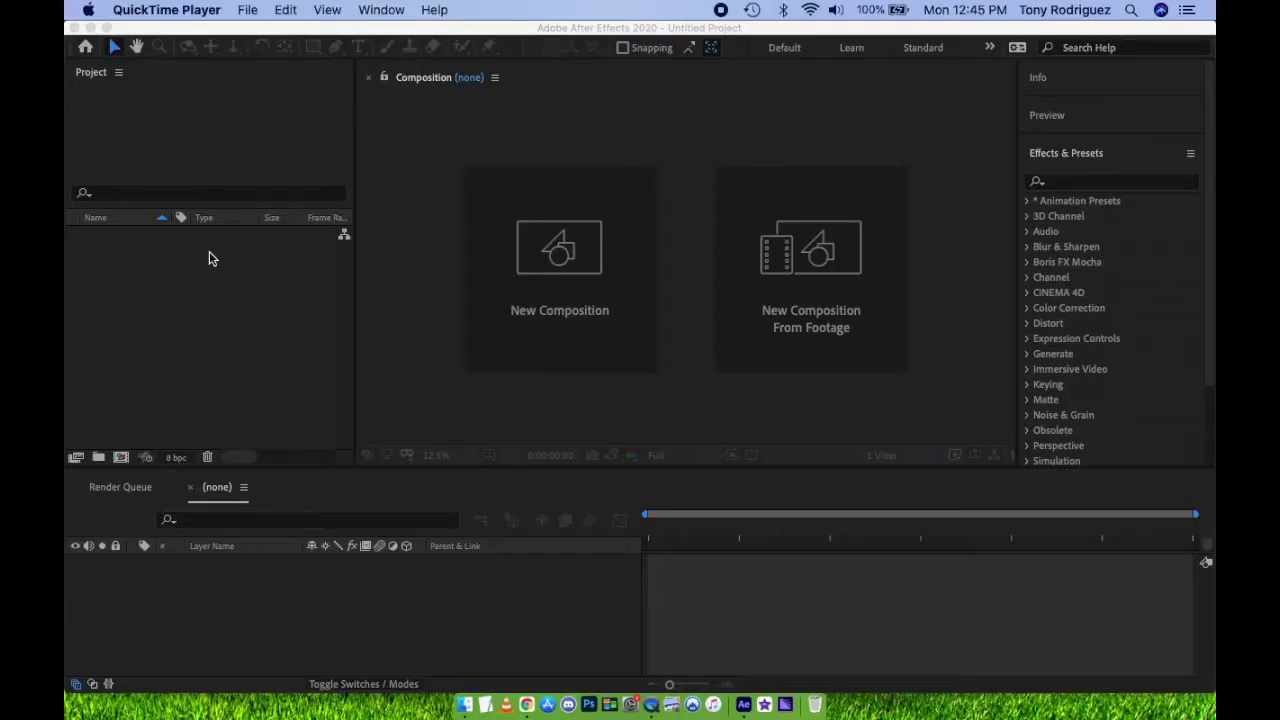
- In After Effects, import Gray for AE.psd as Composition - Retain Layer Sizes with Editable Layer Styles
click(209, 259)
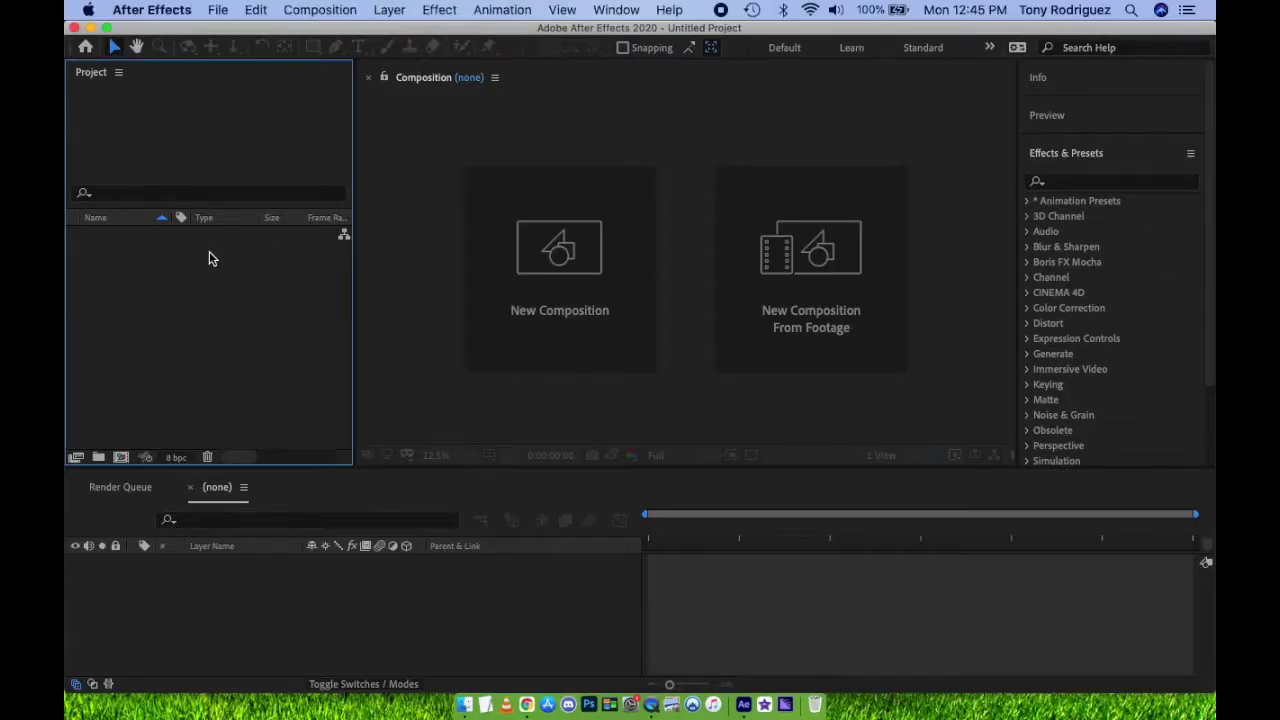
double_click(209, 259)
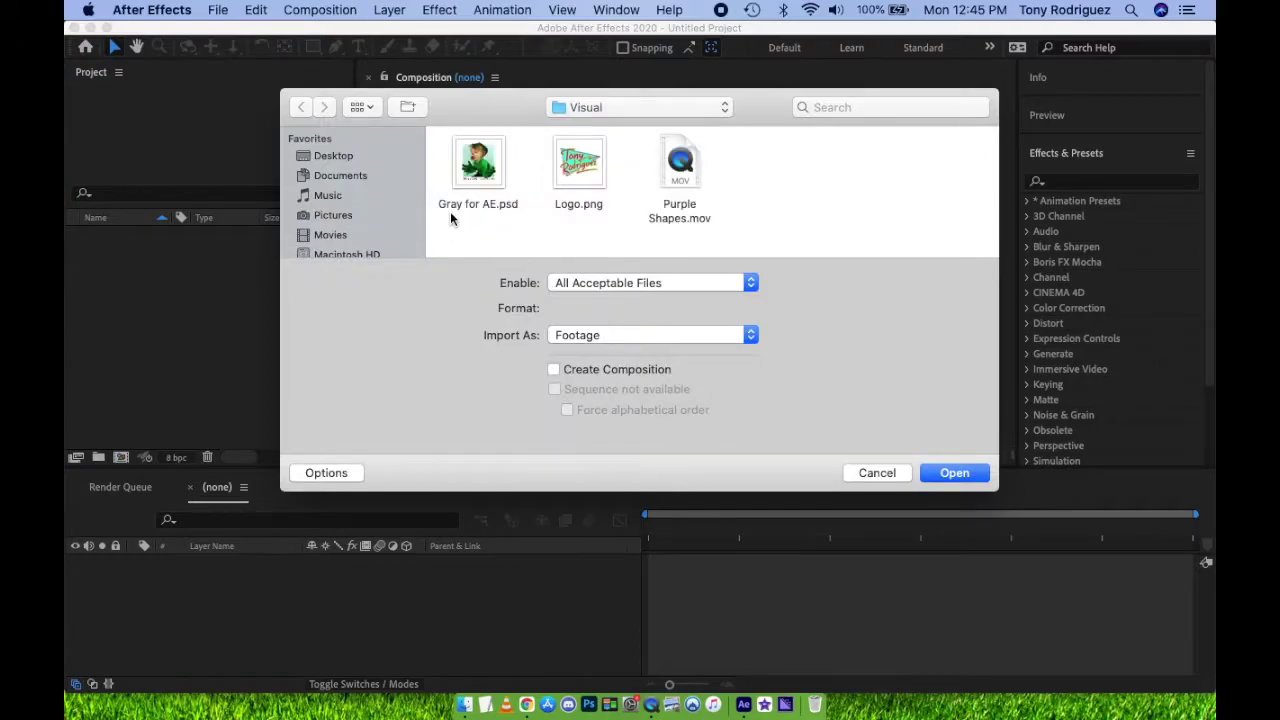
double_click(479, 170)
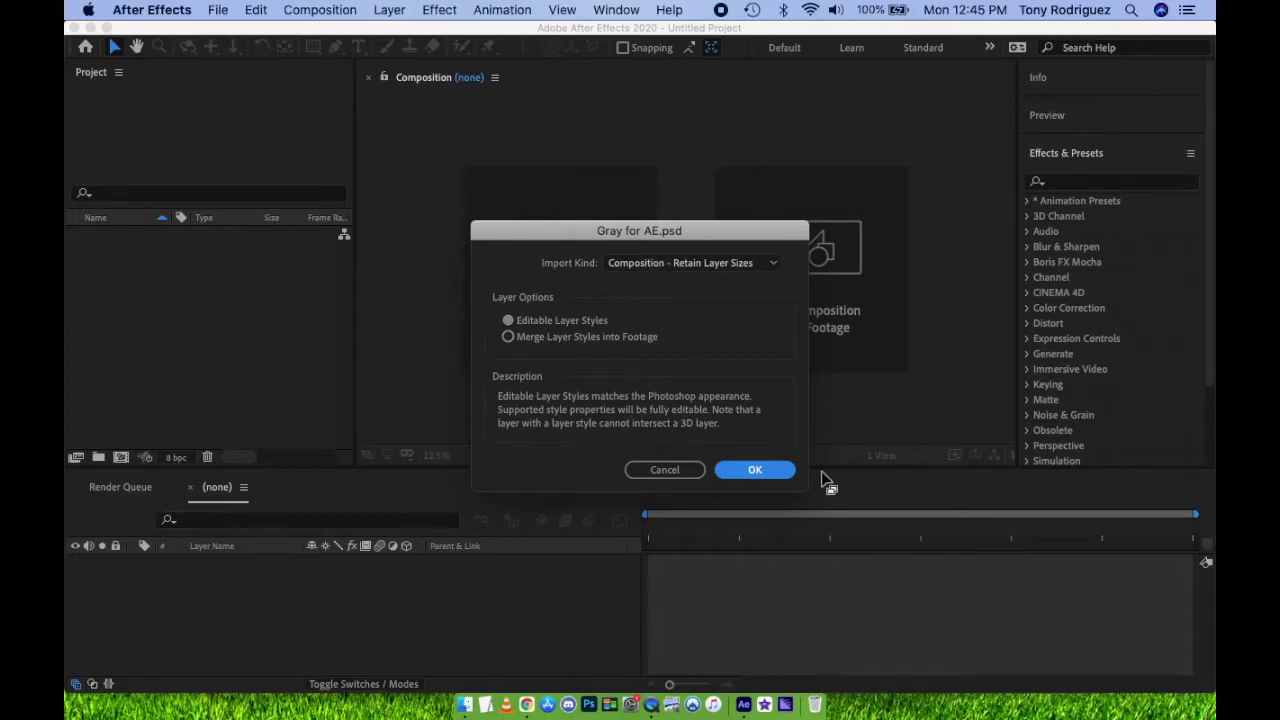
click(753, 470)
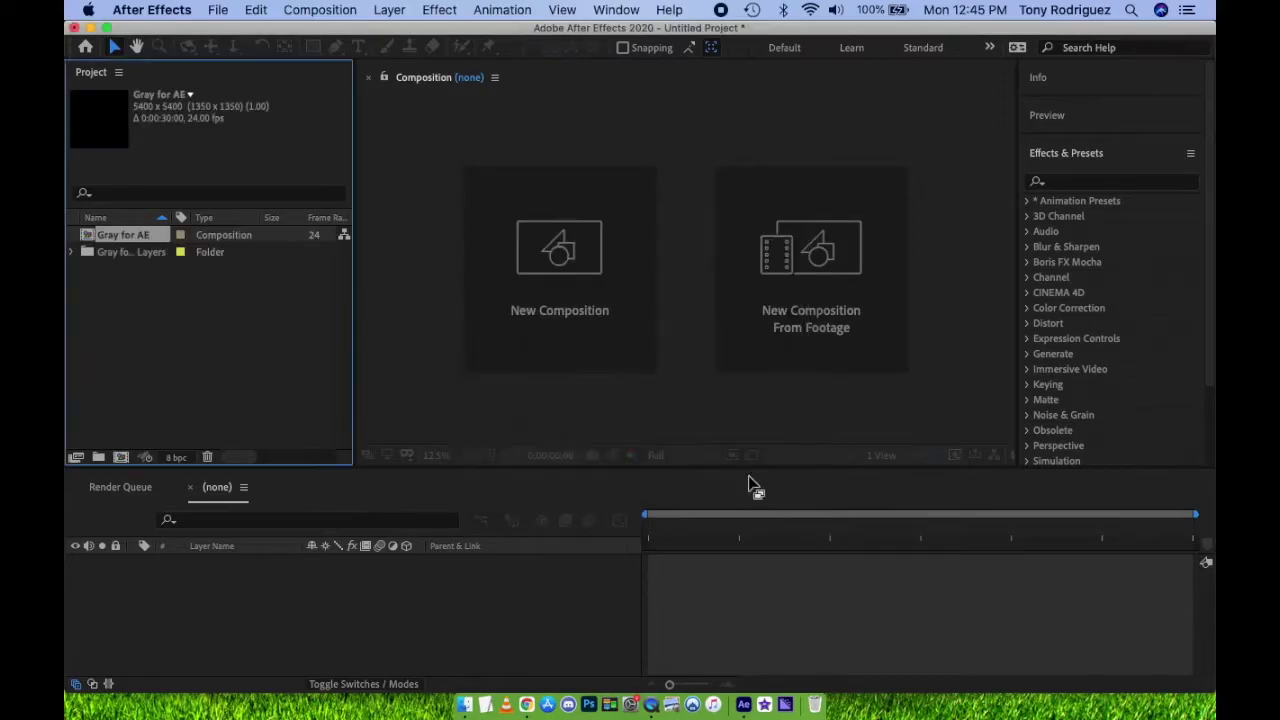
- Look through the imported Gray for AE Layers folder and open the Gray for AE composition
click(72, 252)
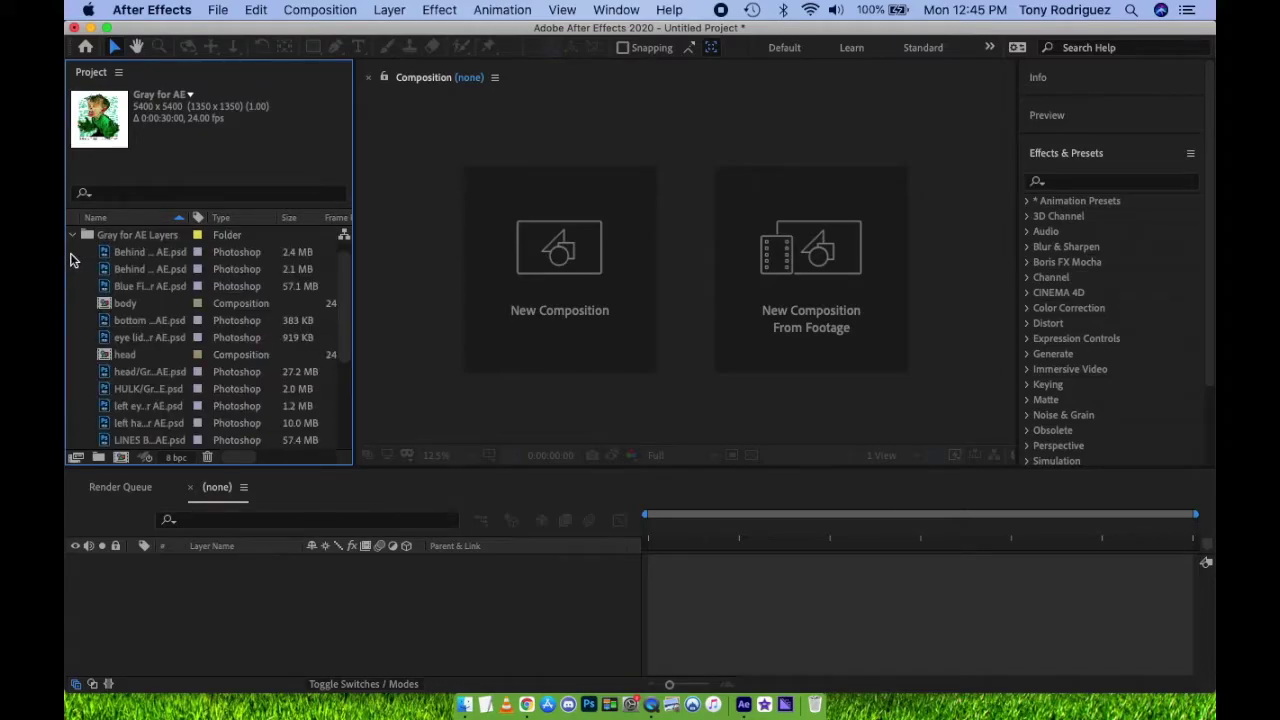
scroll(110, 342, down, 3)
scroll(110, 342, up, 5)
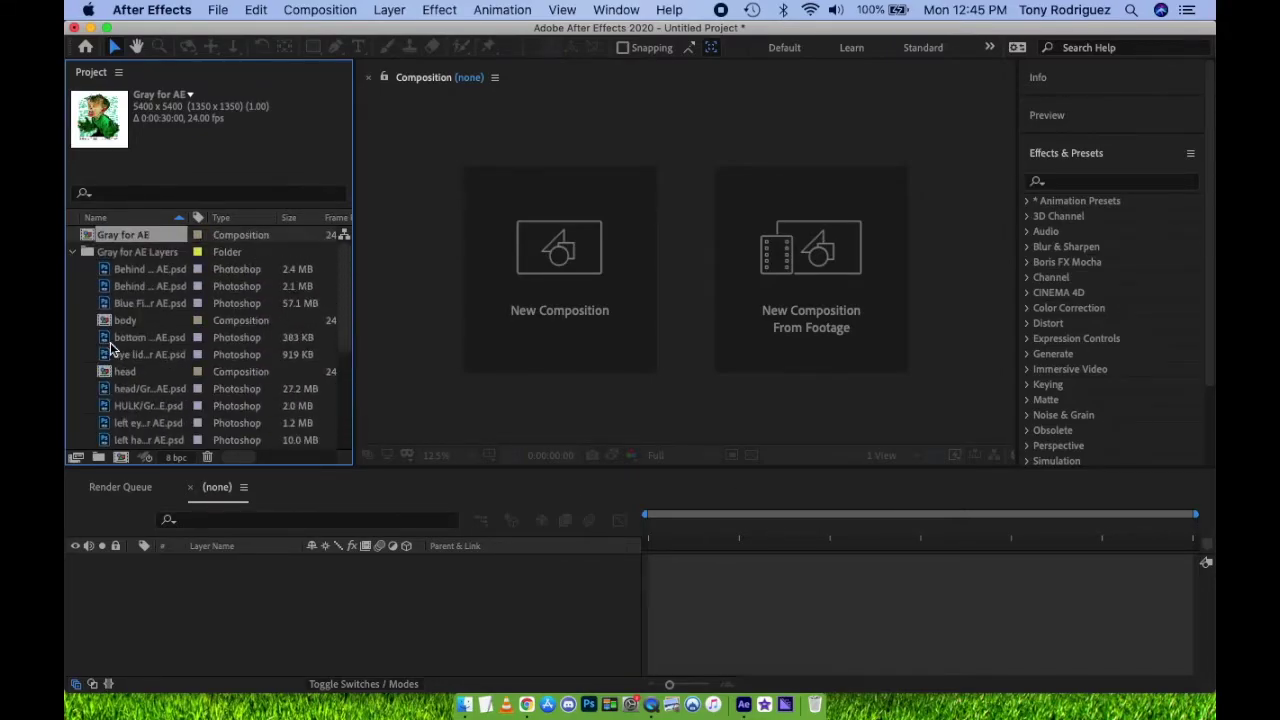
click(72, 251)
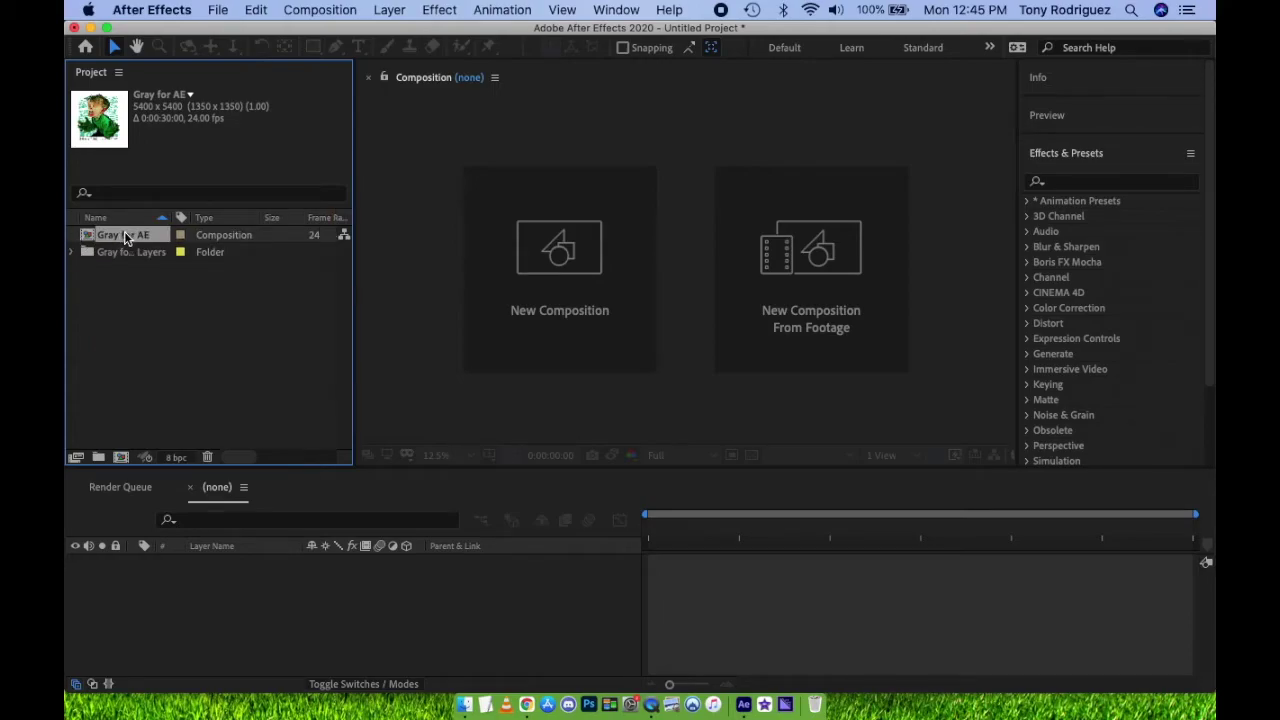
double_click(124, 235)
scroll(560, 367, down, 4)
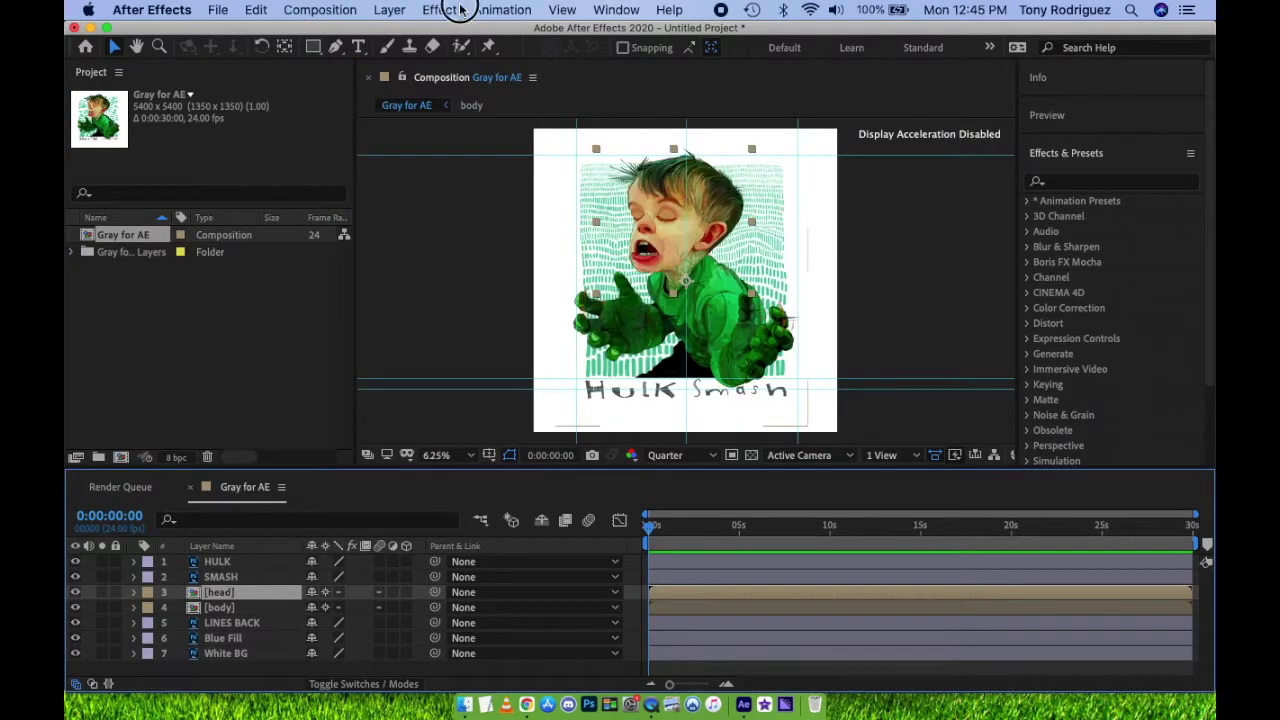
- Set the Gray for AE composition's duration to 0:00:20:00
click(460, 8)
mouse_move(320, 10)
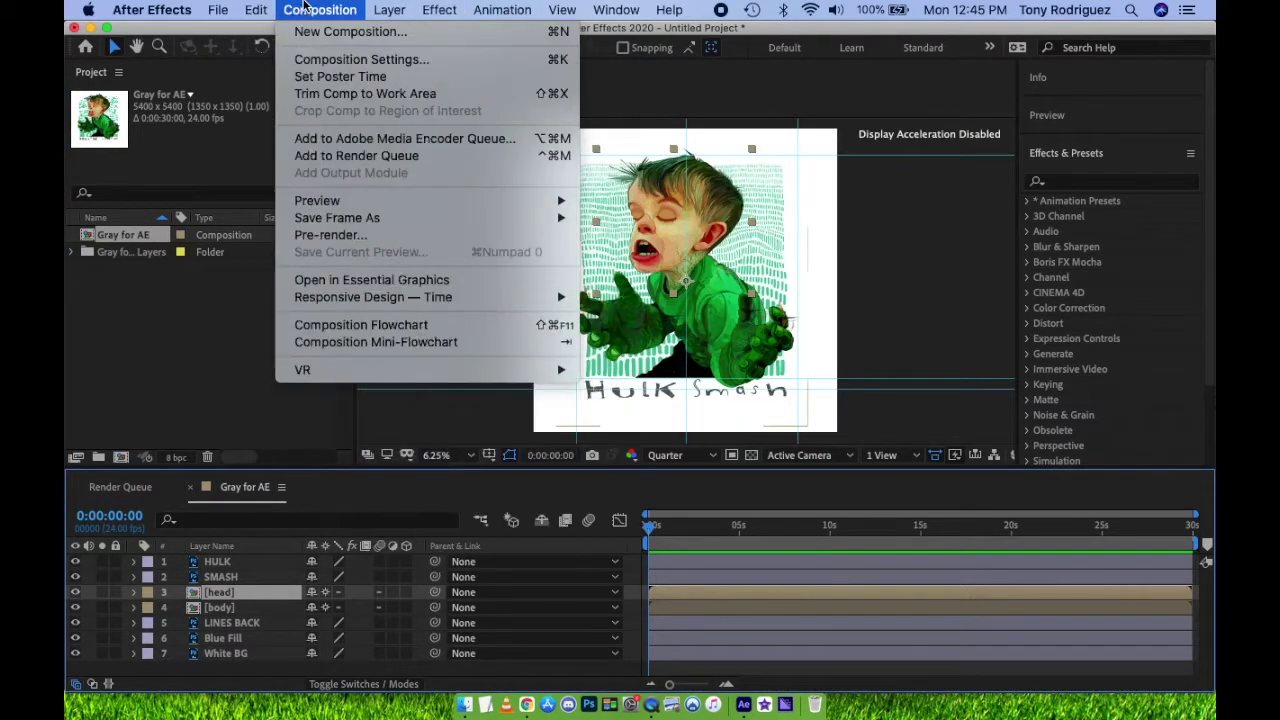
click(340, 60)
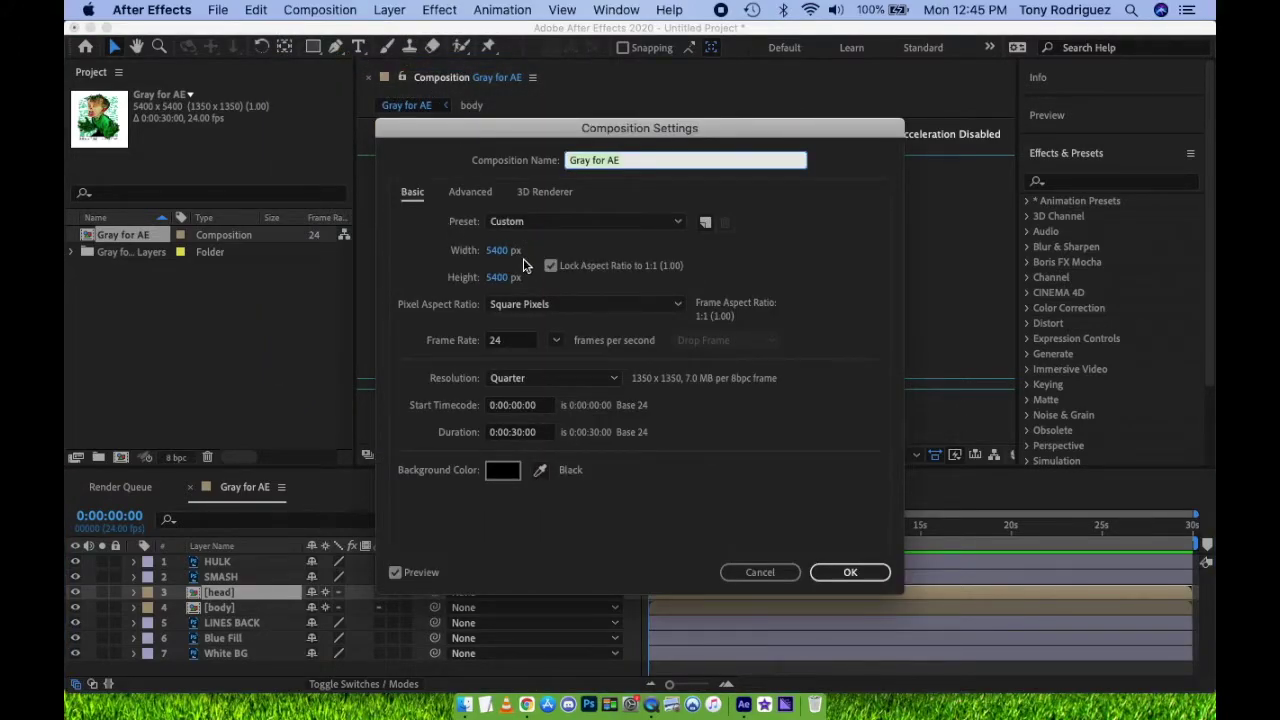
click(520, 431)
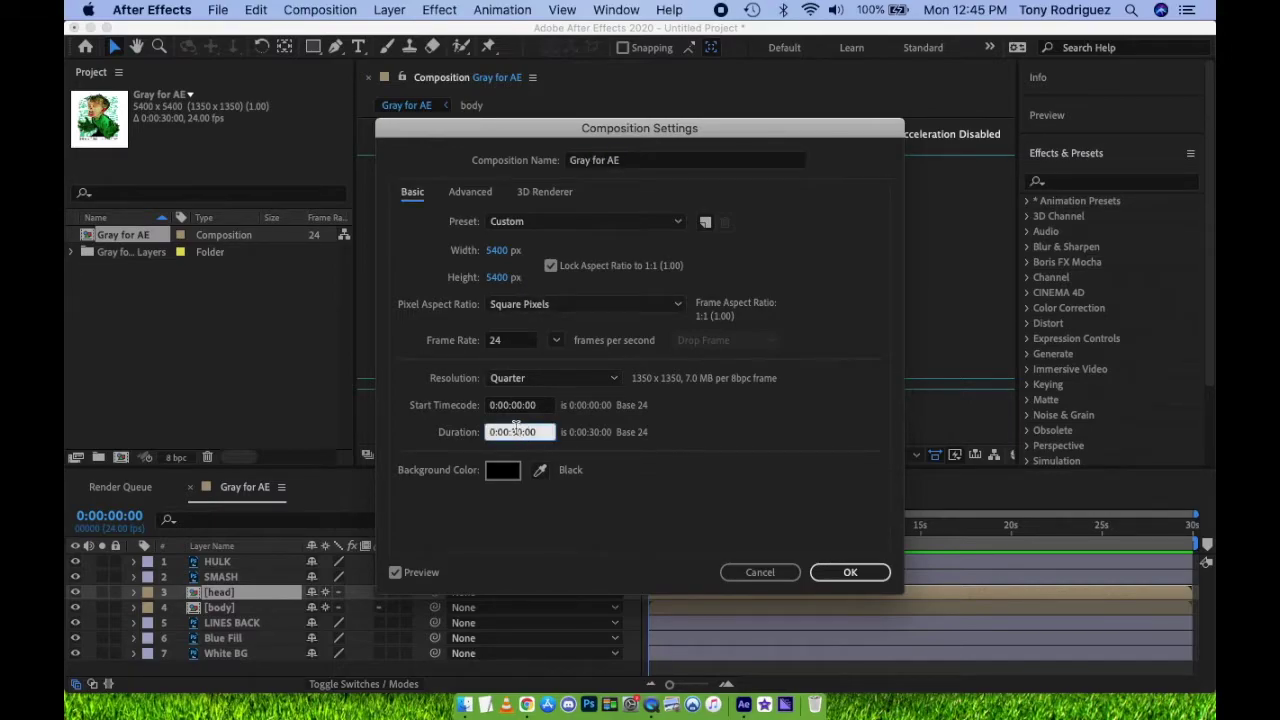
text(2000)
click(849, 573)
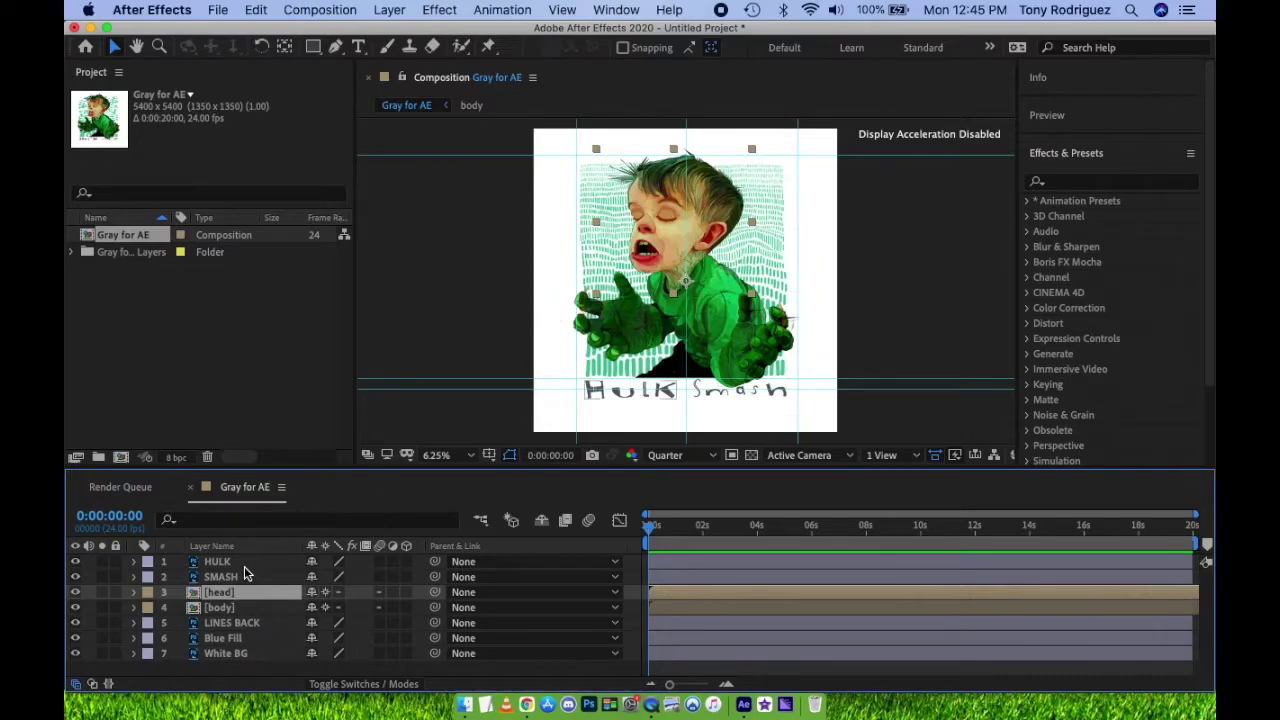
- Run the Scale Composition script with a new comp width of 2200
click(217, 10)
mouse_move(274, 438)
mouse_move(306, 481)
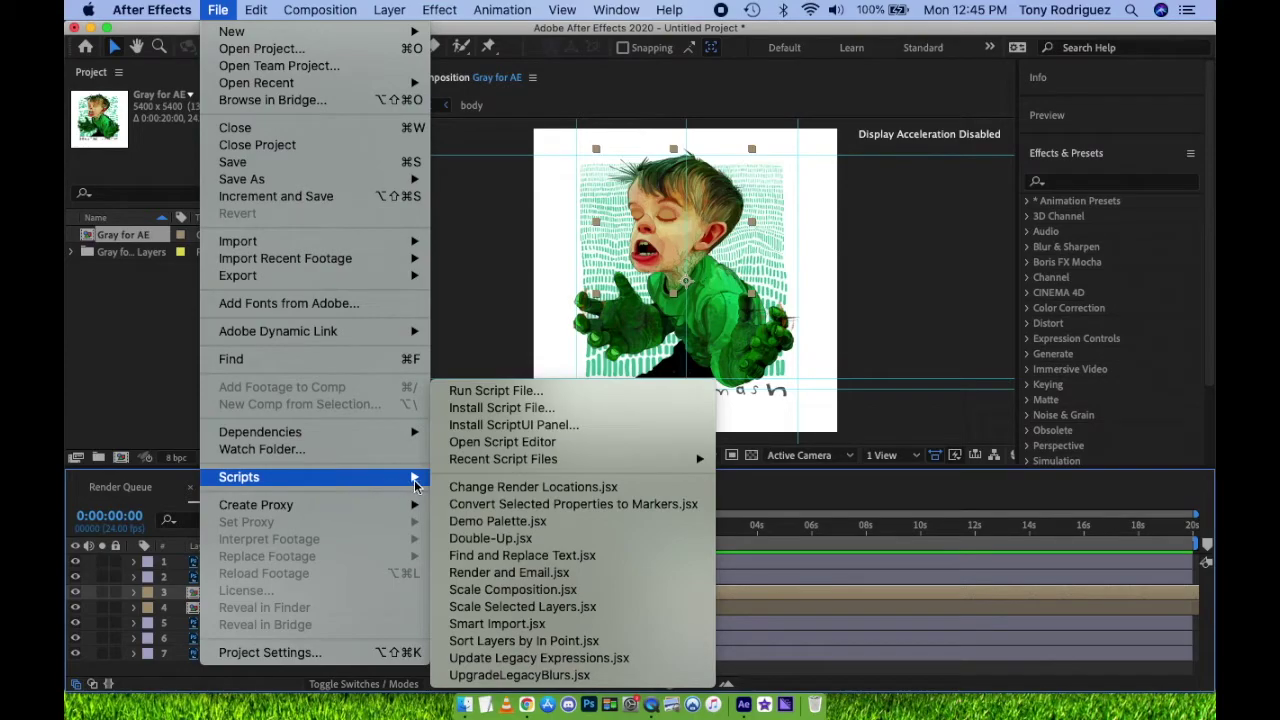
click(517, 595)
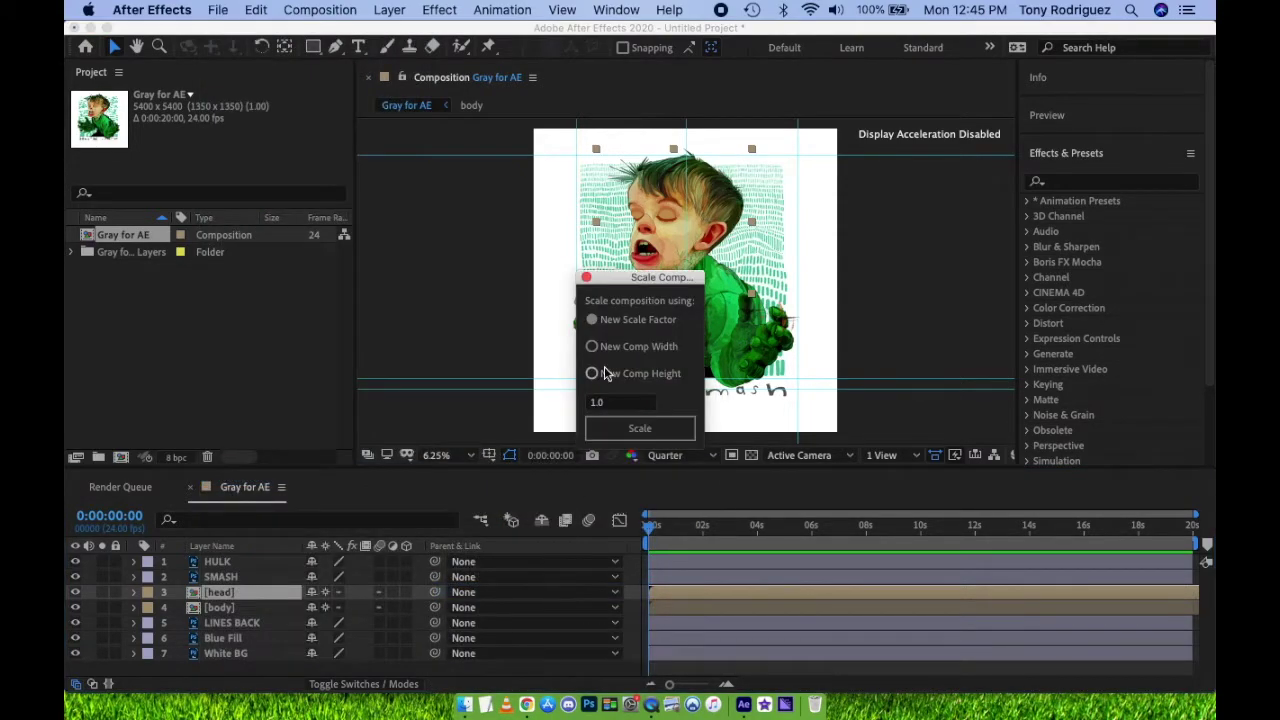
click(592, 346)
click(624, 401)
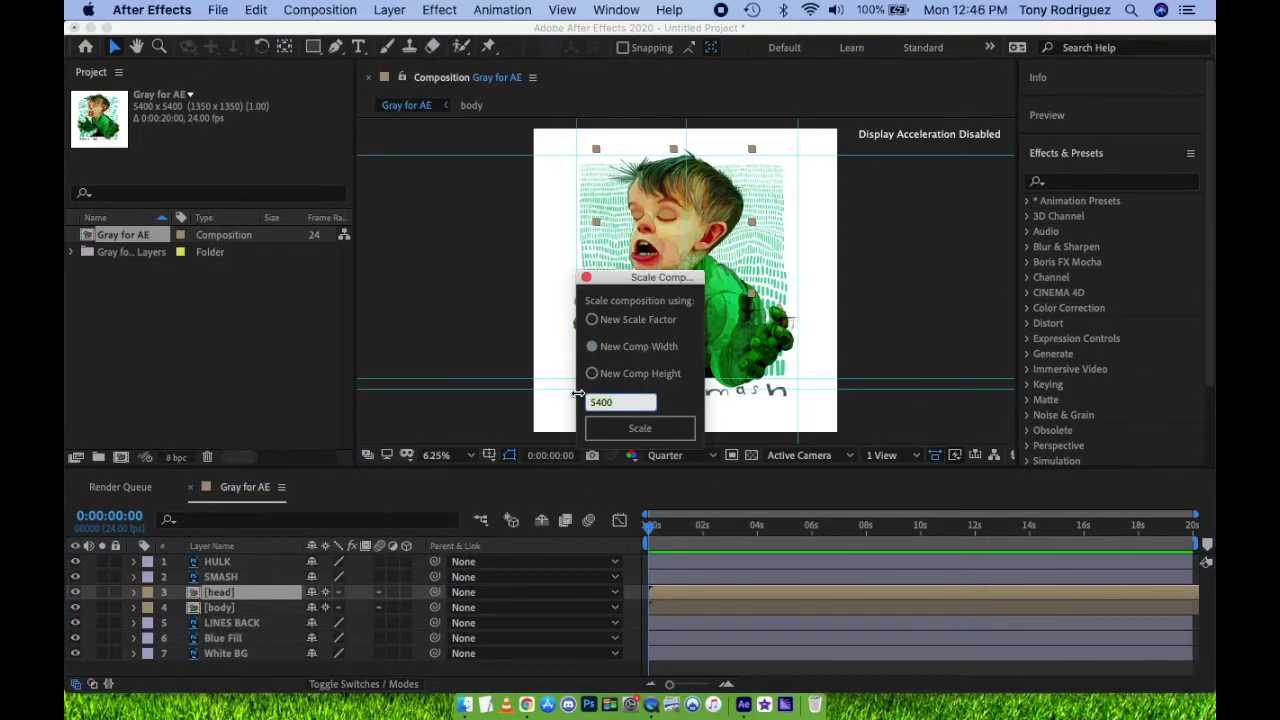
click(626, 430)
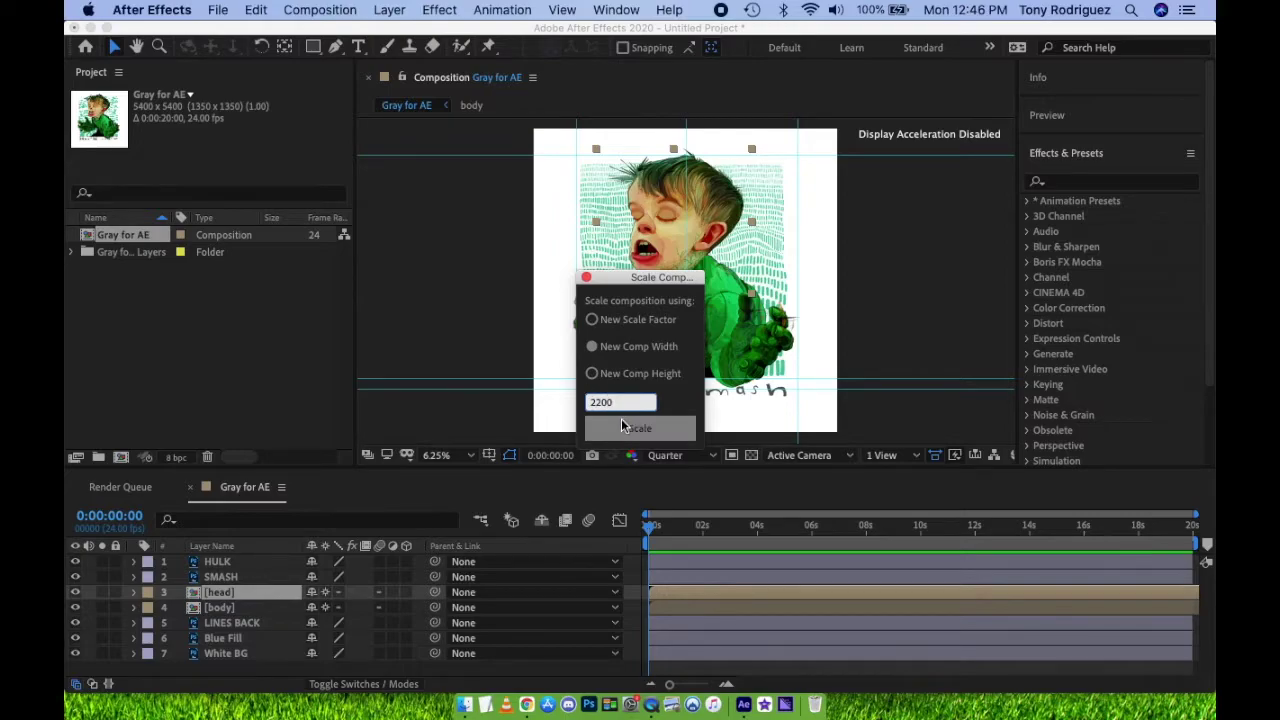
click(586, 277)
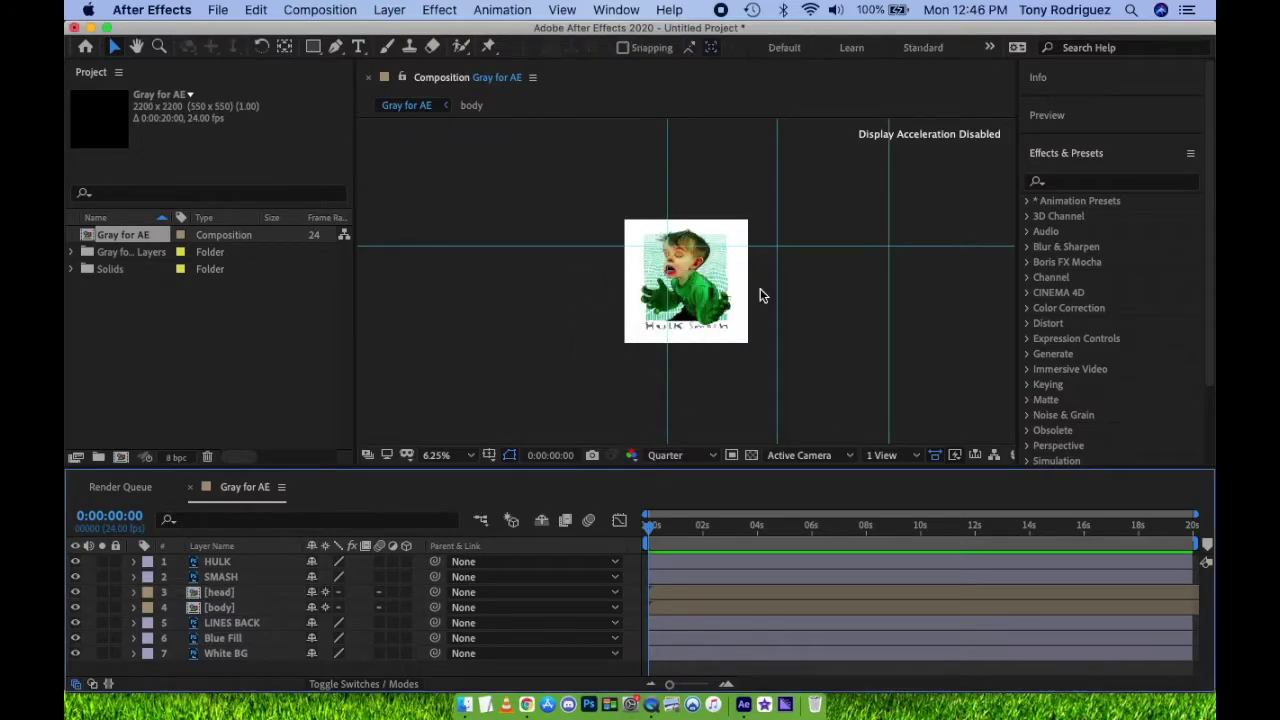
- Inspect the scaled artwork up close and check the composition's width and height in its settings
key(period)
key(period)
drag(730, 320, 731, 378)
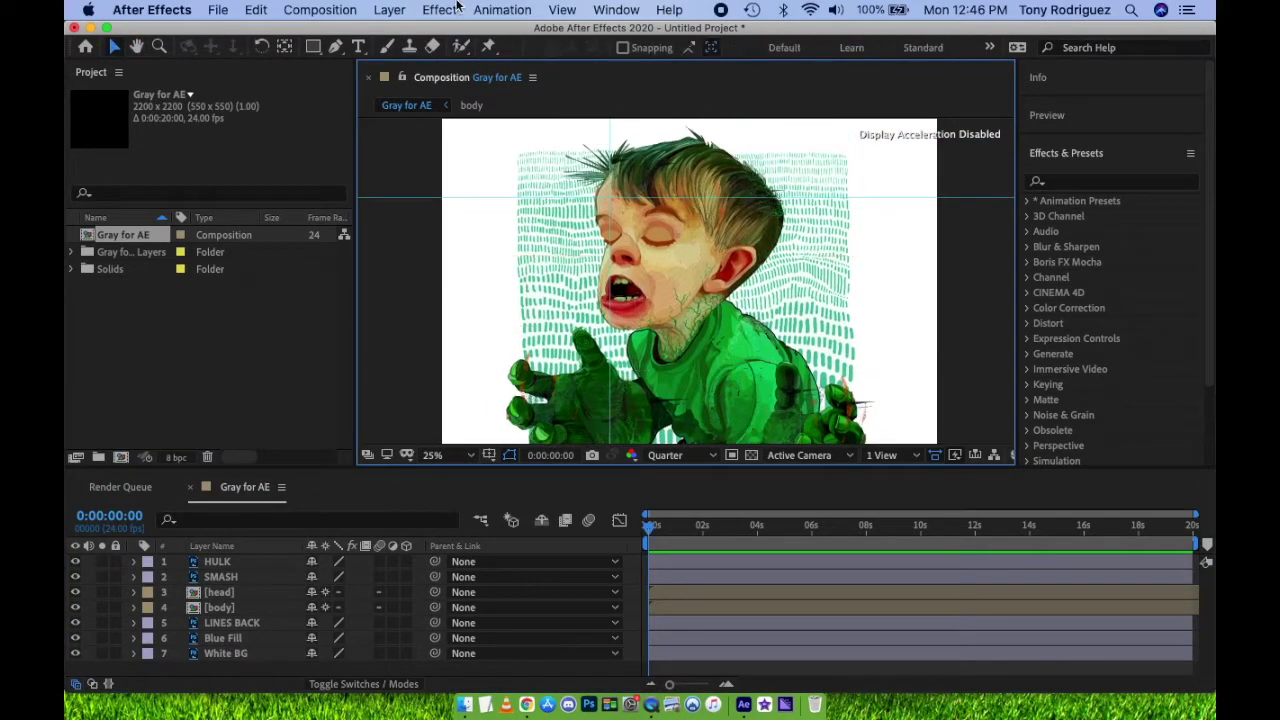
click(320, 10)
click(337, 57)
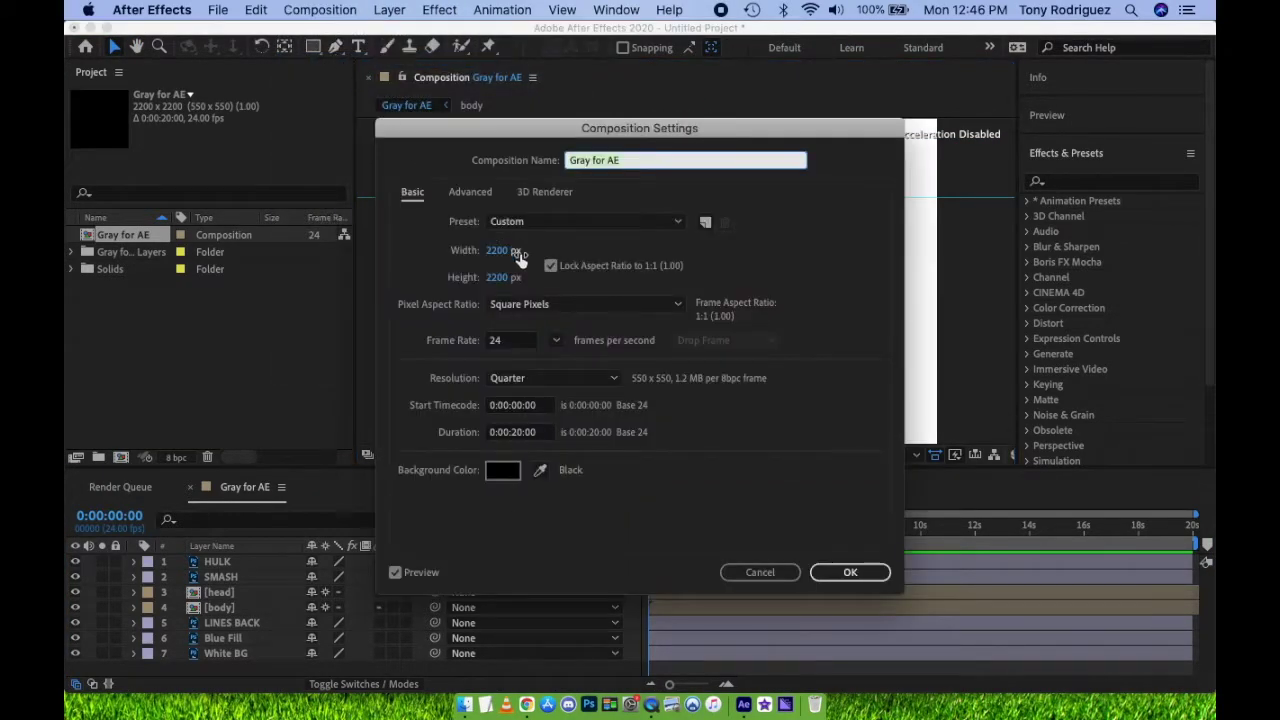
click(836, 576)
- Pre-compose the LINES BACK, Blue Fill and White BG layers as BG Elements, moving all attributes into the new composition
shift+click(219, 669)
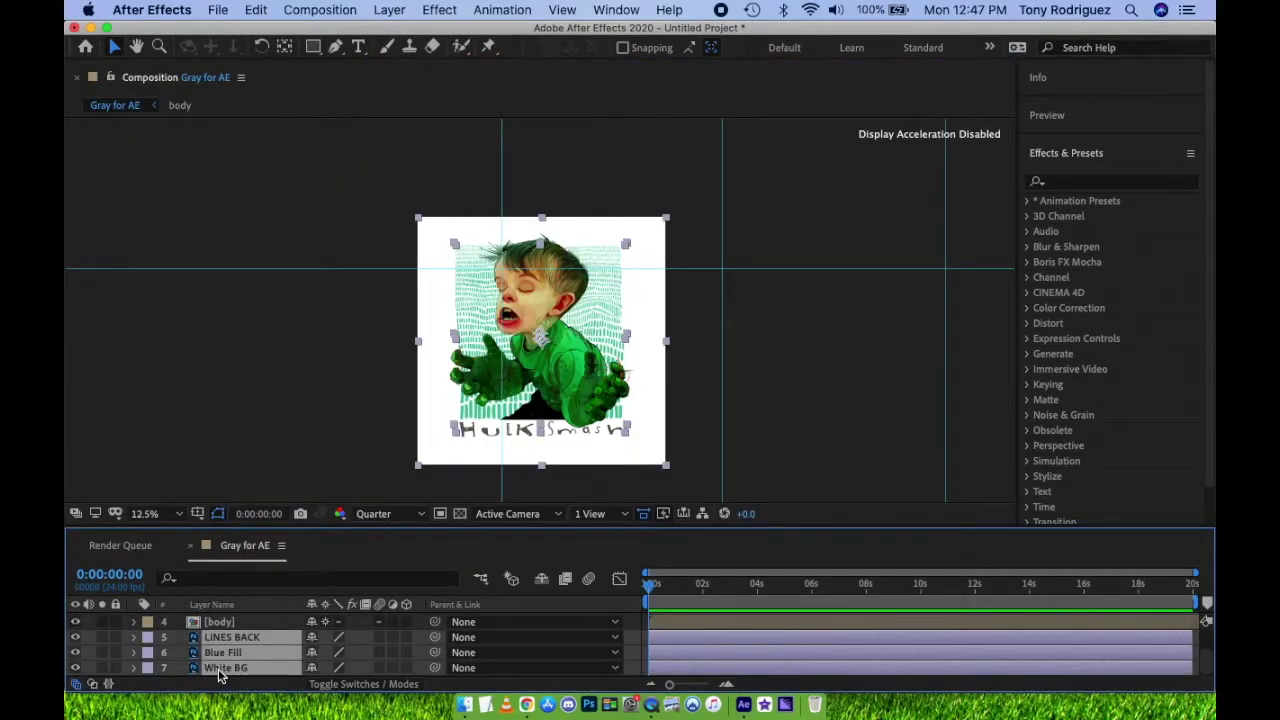
key(super+shift+c)
text(BG Elements)
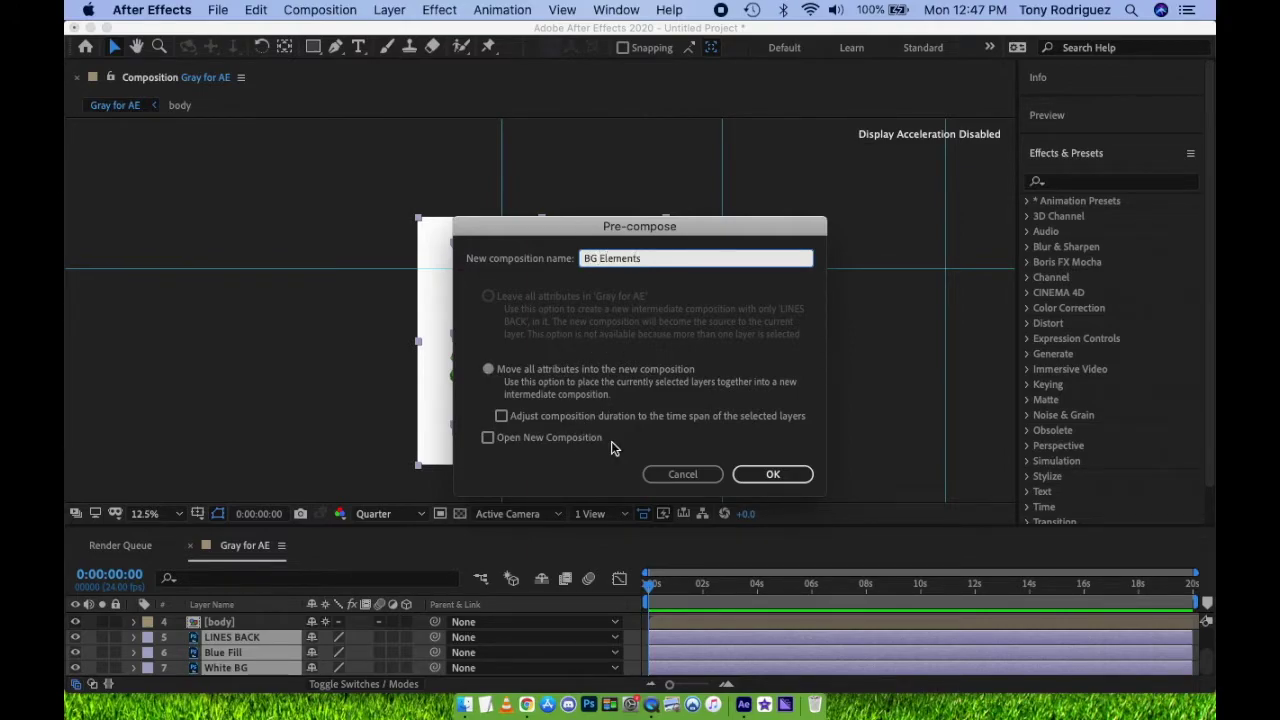
click(771, 474)
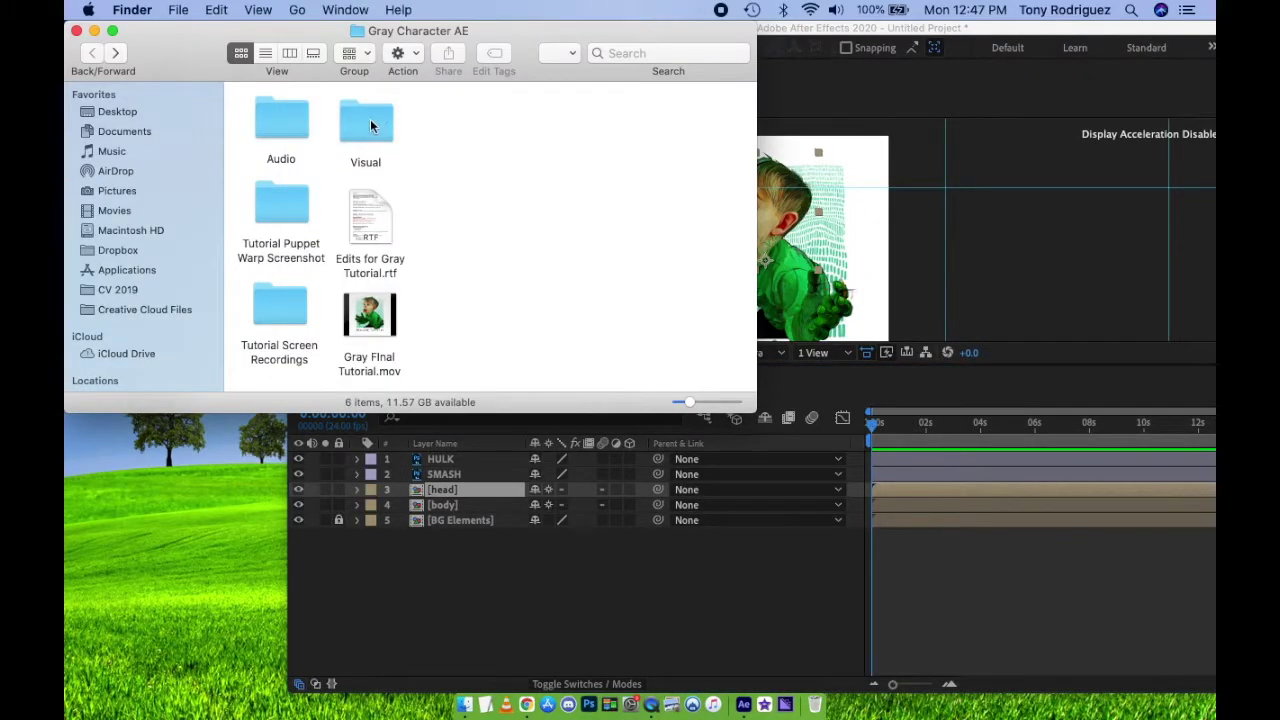
- Add Explosions.wav, Hulk Smash.wav, Hulk_Music.wav and Roar.wav from the Finder's Audio folder to the Gray for AE timeline
double_click(290, 120)
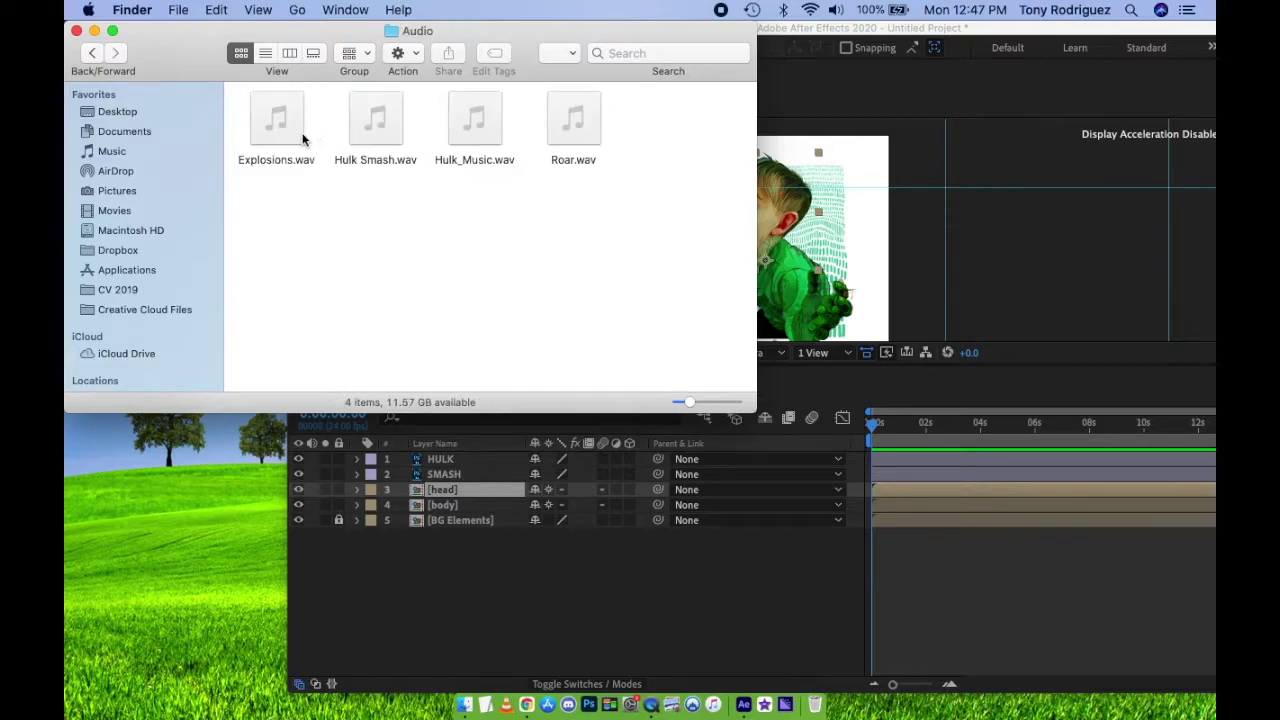
click(280, 120)
drag(282, 125, 911, 586)
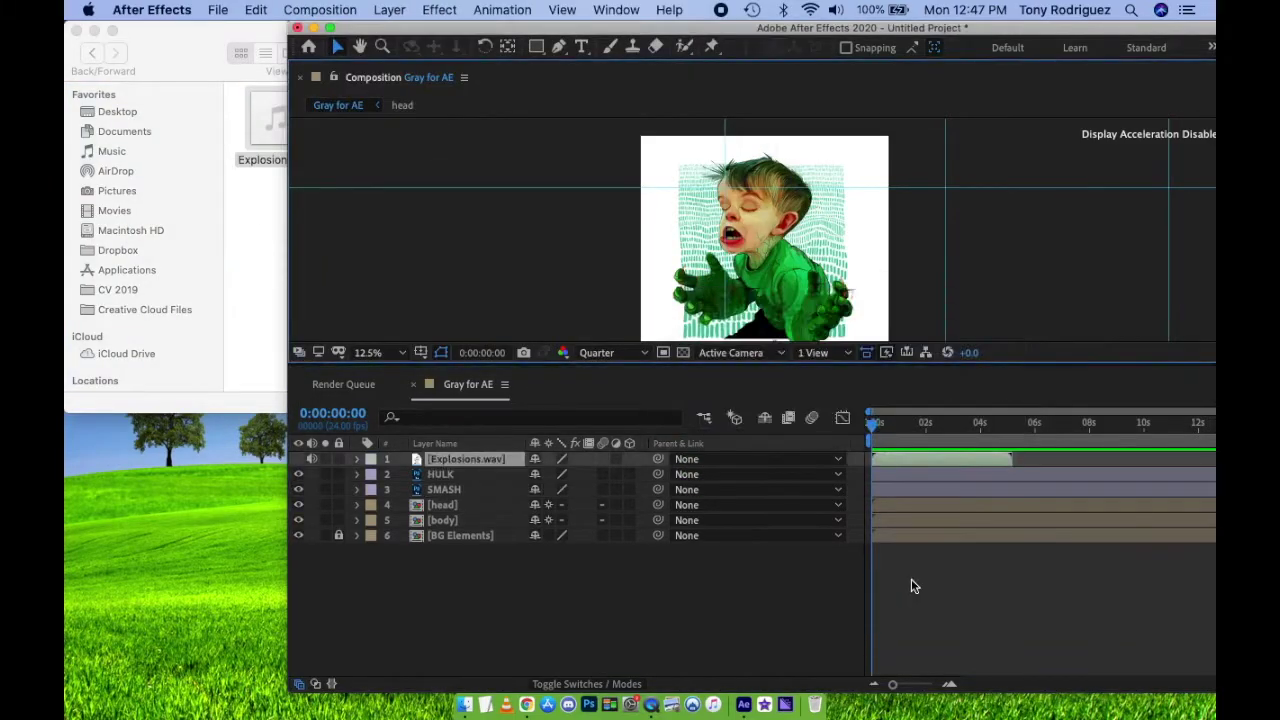
click(258, 253)
drag(375, 120, 910, 595)
click(245, 238)
click(474, 120)
drag(474, 120, 909, 630)
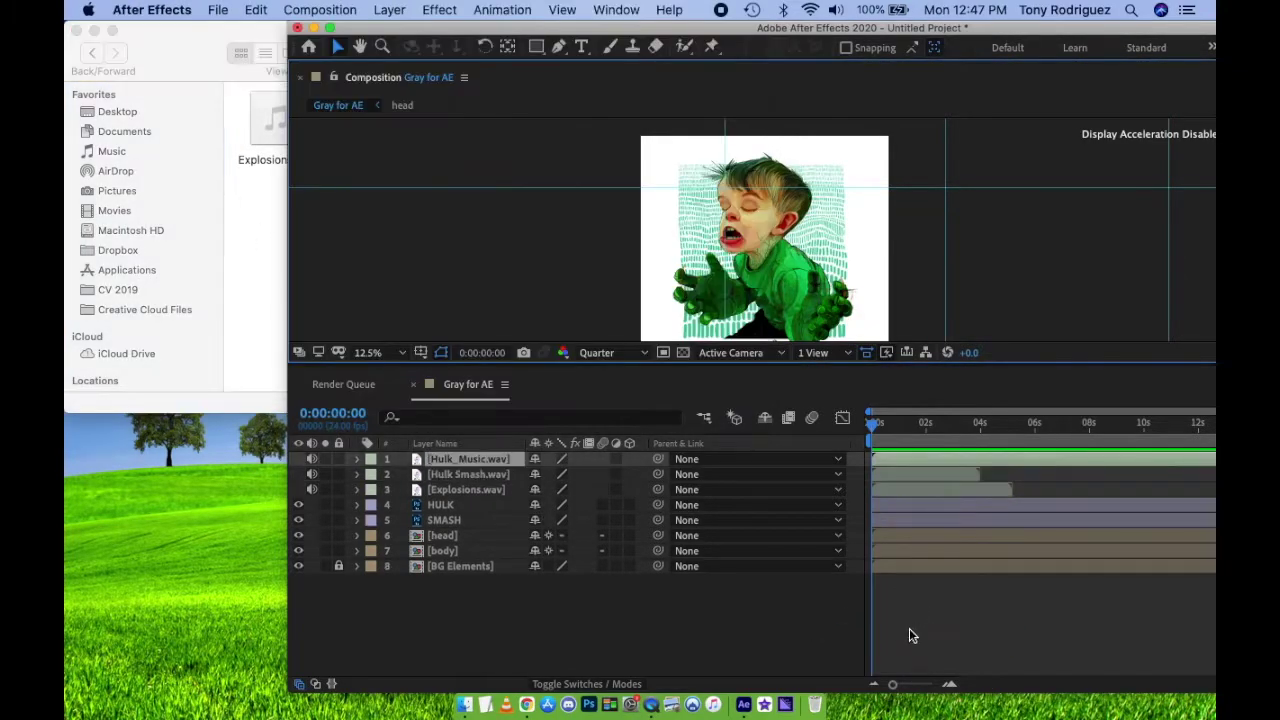
click(239, 196)
drag(571, 114, 929, 593)
drag(745, 30, 521, 28)
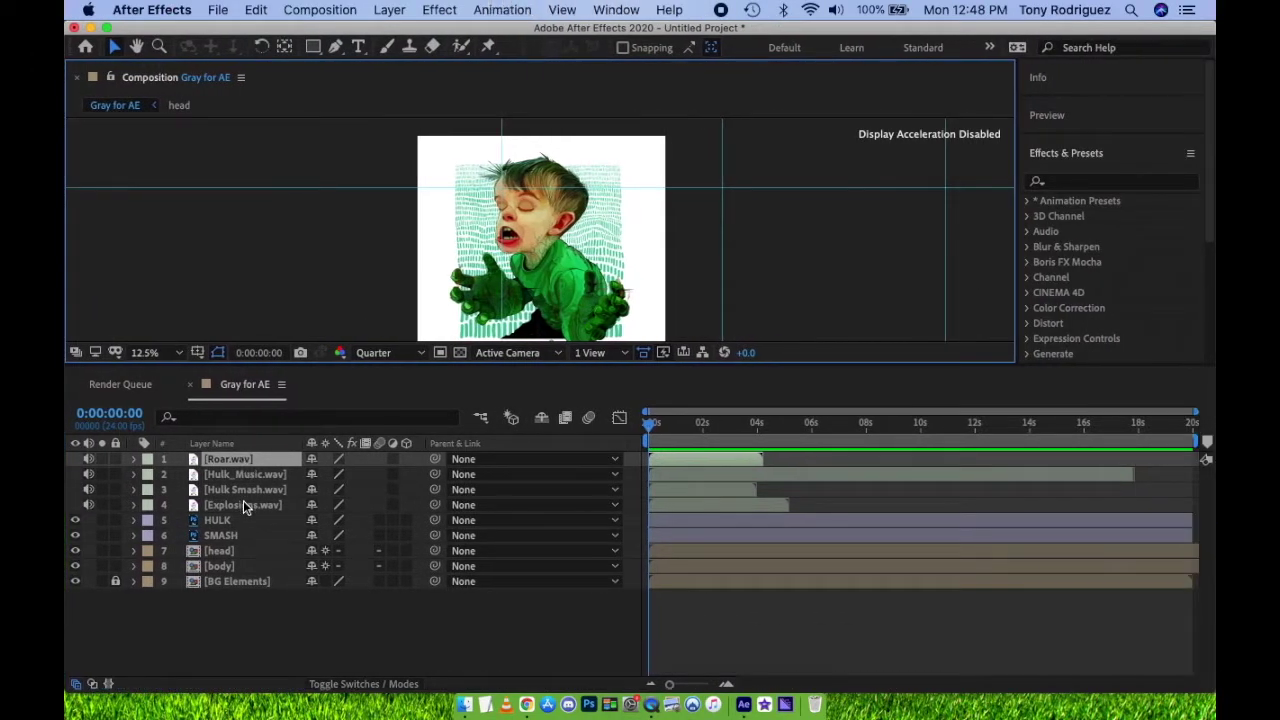
- Move the Explosions.wav layer so that it starts at 0:00:07:00
click(845, 496)
drag(688, 513, 877, 486)
key(=)
click(923, 423)
click(937, 506)
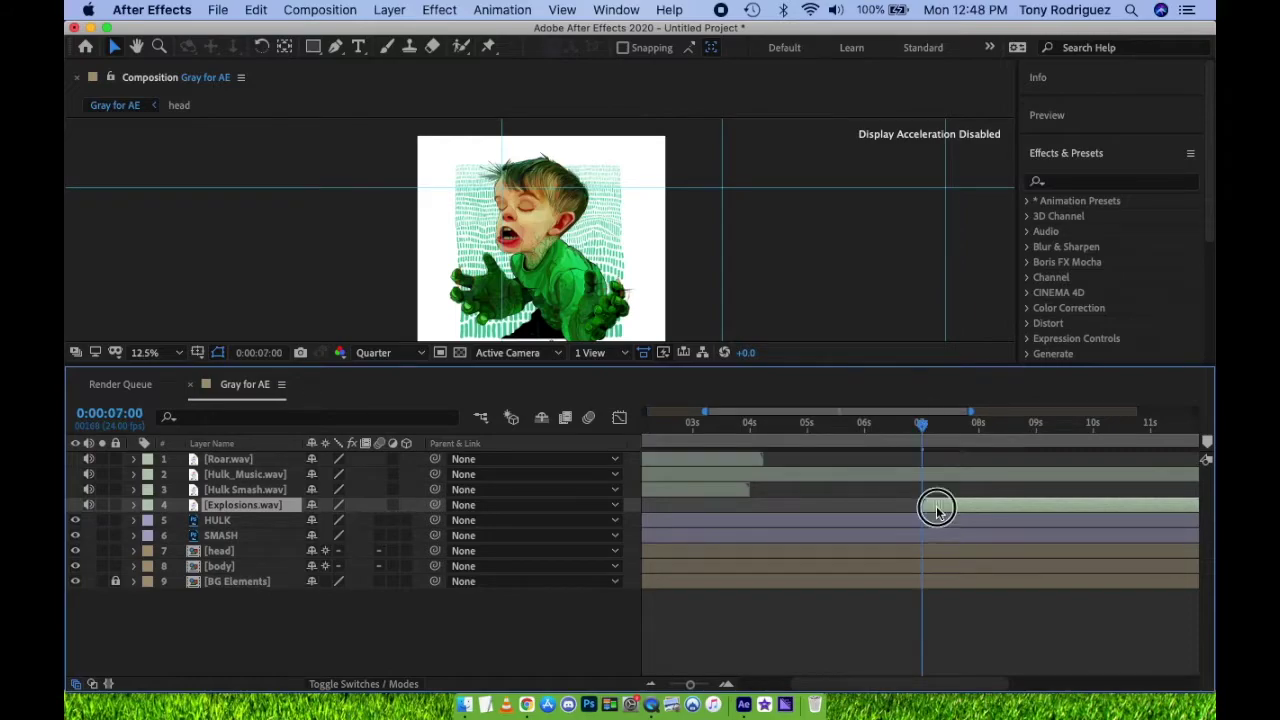
- Play the timeline from the start to listen to Hulk Smash.wav on its own
click(674, 489)
click(648, 425)
drag(648, 425, 622, 427)
key(space)
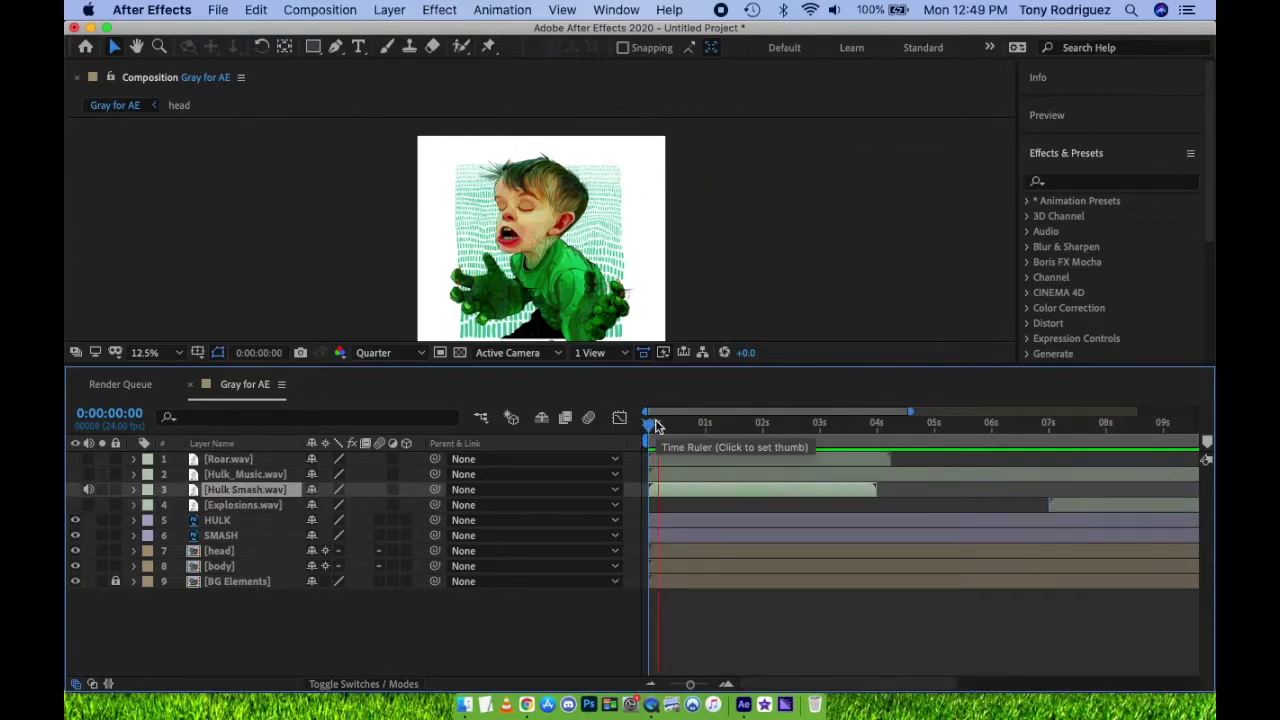
- Duplicate the Hulk Smash.wav layer and trim the upper copy to end at 0:00:00:12
click(676, 424)
key(=)
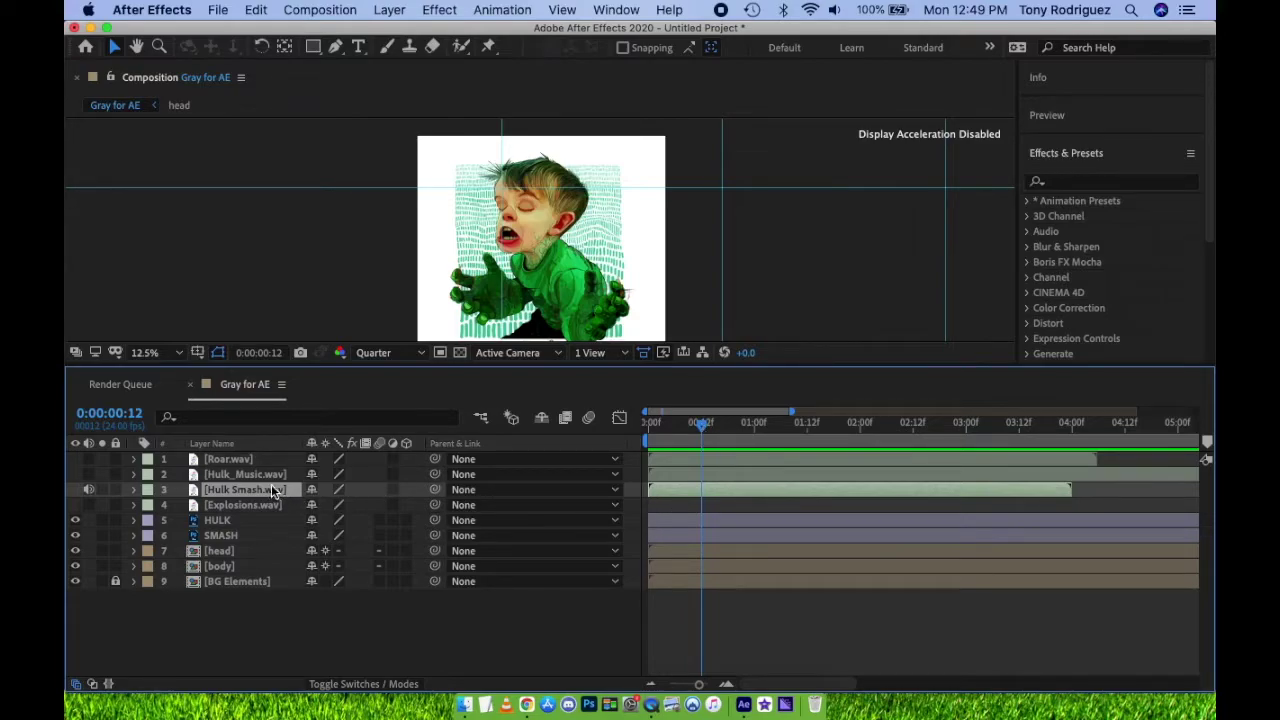
key(super+d)
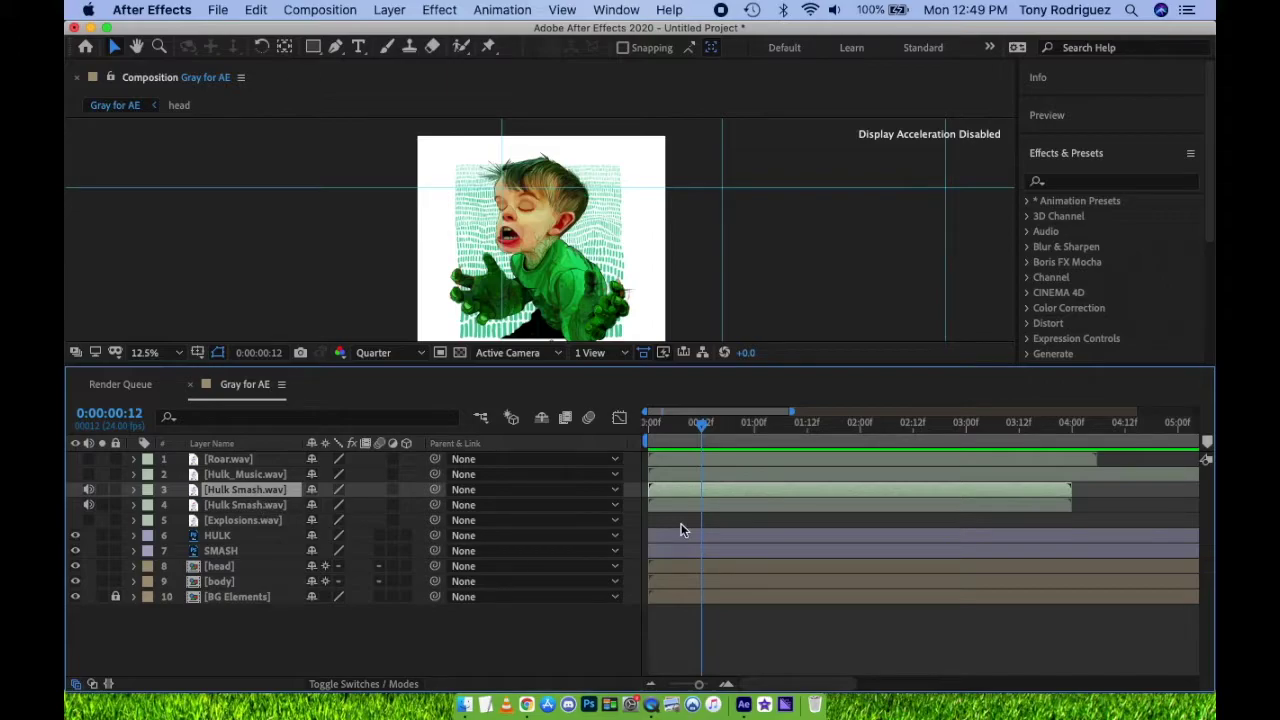
drag(1070, 490, 701, 491)
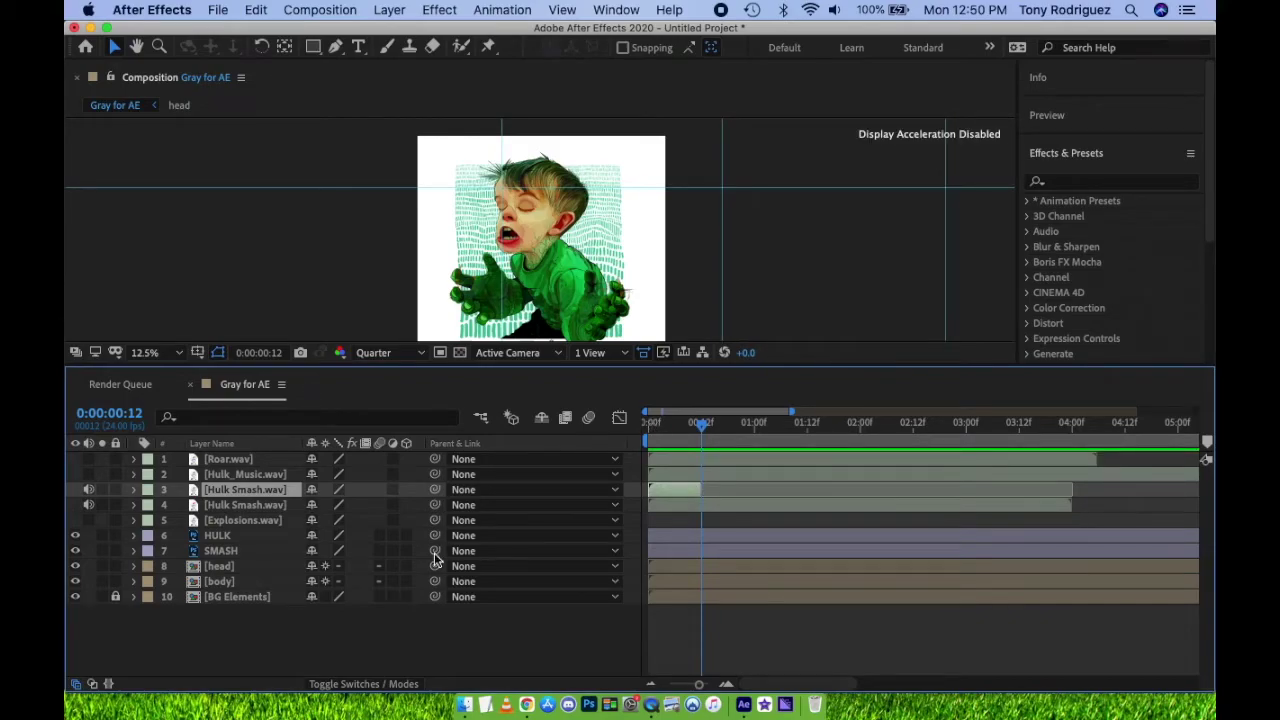
- Trim the lower Hulk Smash.wav layer to start where the upper copy ends and listen to both parts together
drag(652, 421, 631, 423)
key(space)
drag(651, 505, 705, 505)
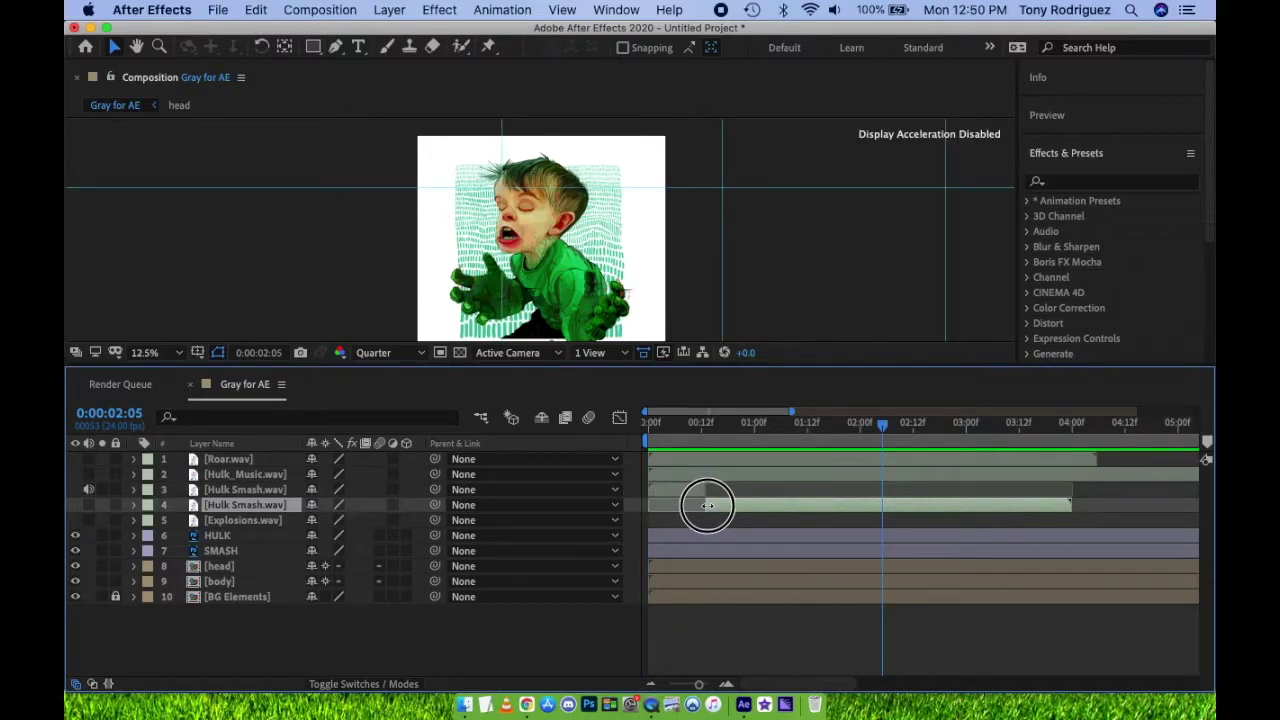
key(space)
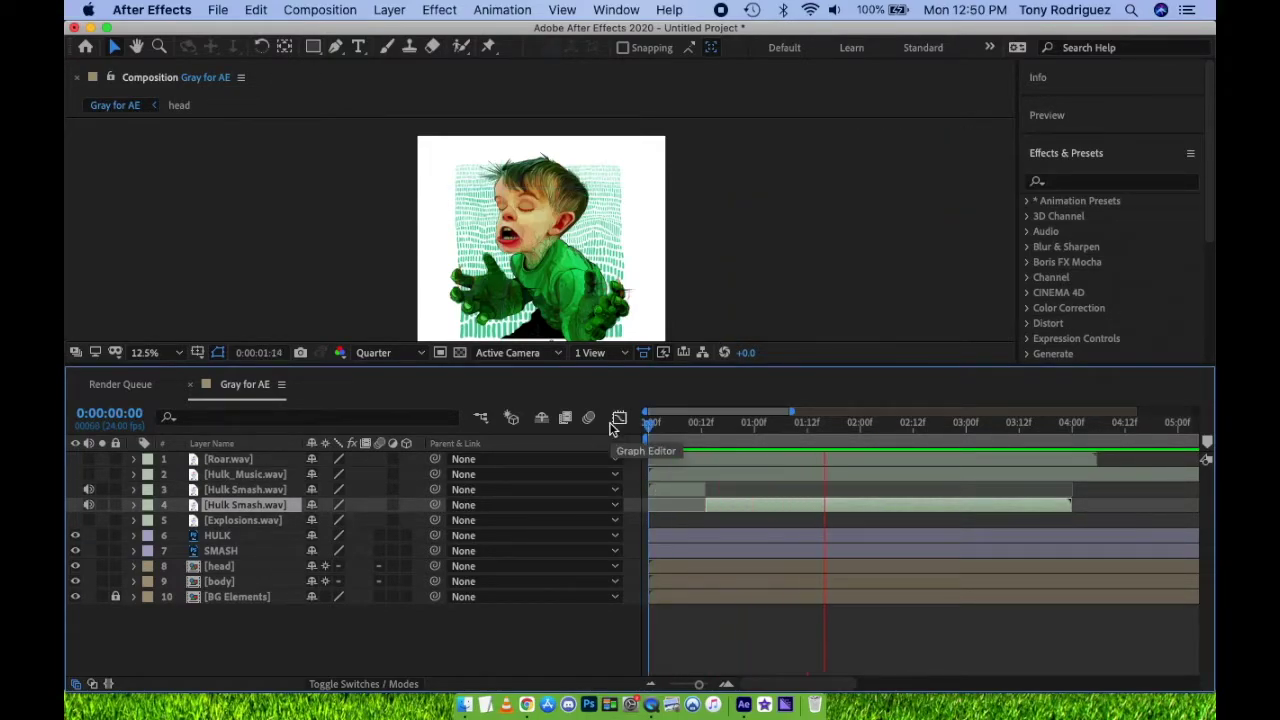
- Move both Hulk Smash.wav layers together to start with Explosions.wav at 0:00:07:00 and play from 0:00:06:13 to check
shift+click(715, 492)
key(minus)
key(minus)
key(minus)
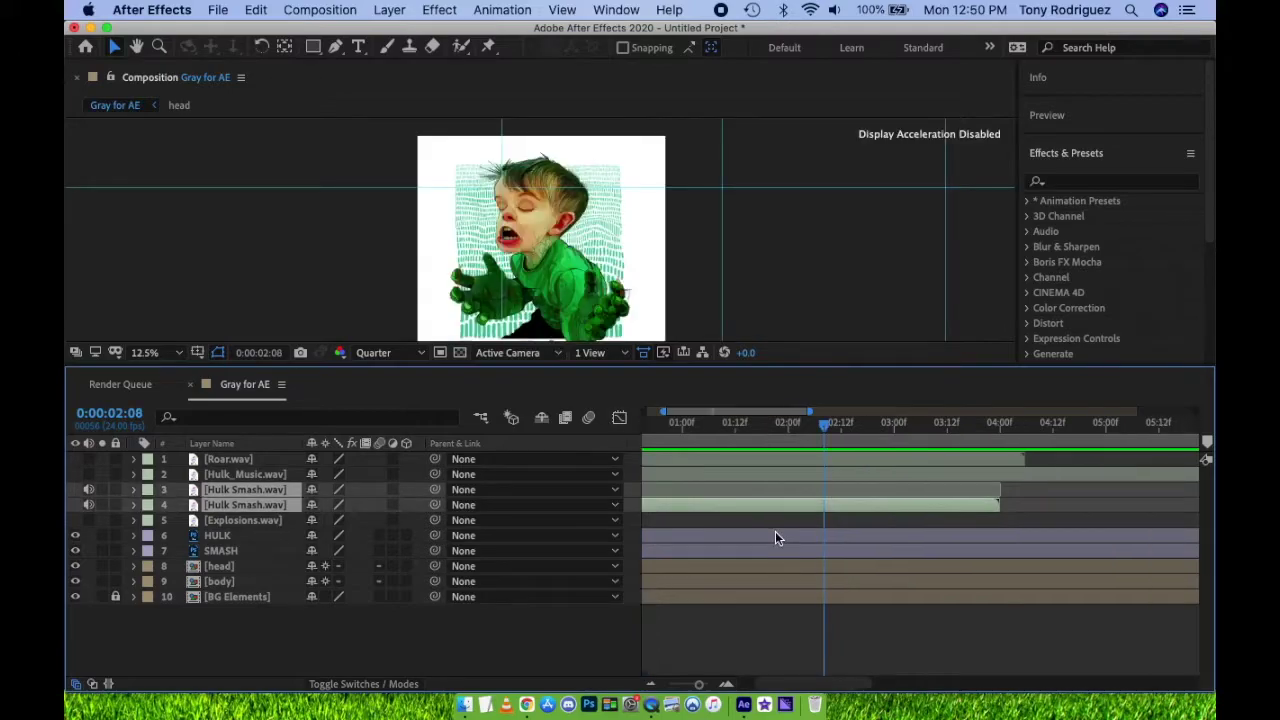
drag(718, 505, 905, 507)
click(830, 424)
key(space)
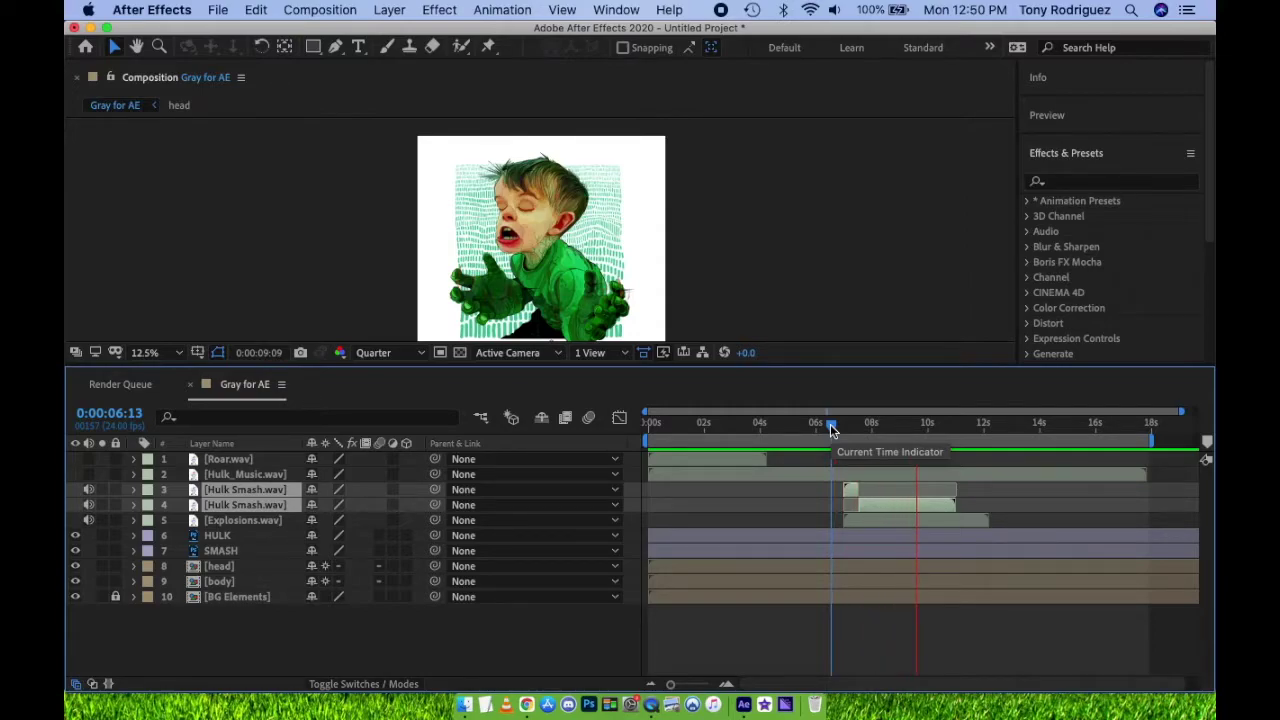
key(space)
- Move the Roar.wav layer to start at about 4 seconds and play the timeline from the beginning
click(672, 463)
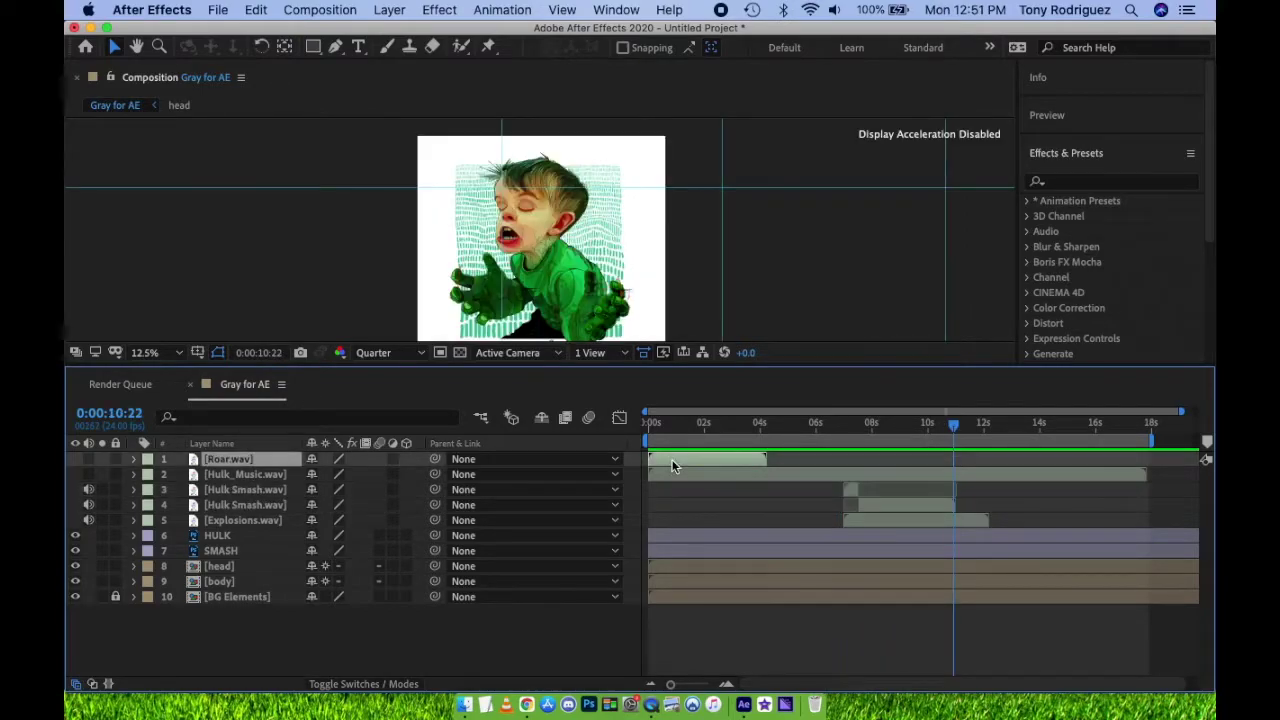
drag(665, 465, 777, 459)
key(space)
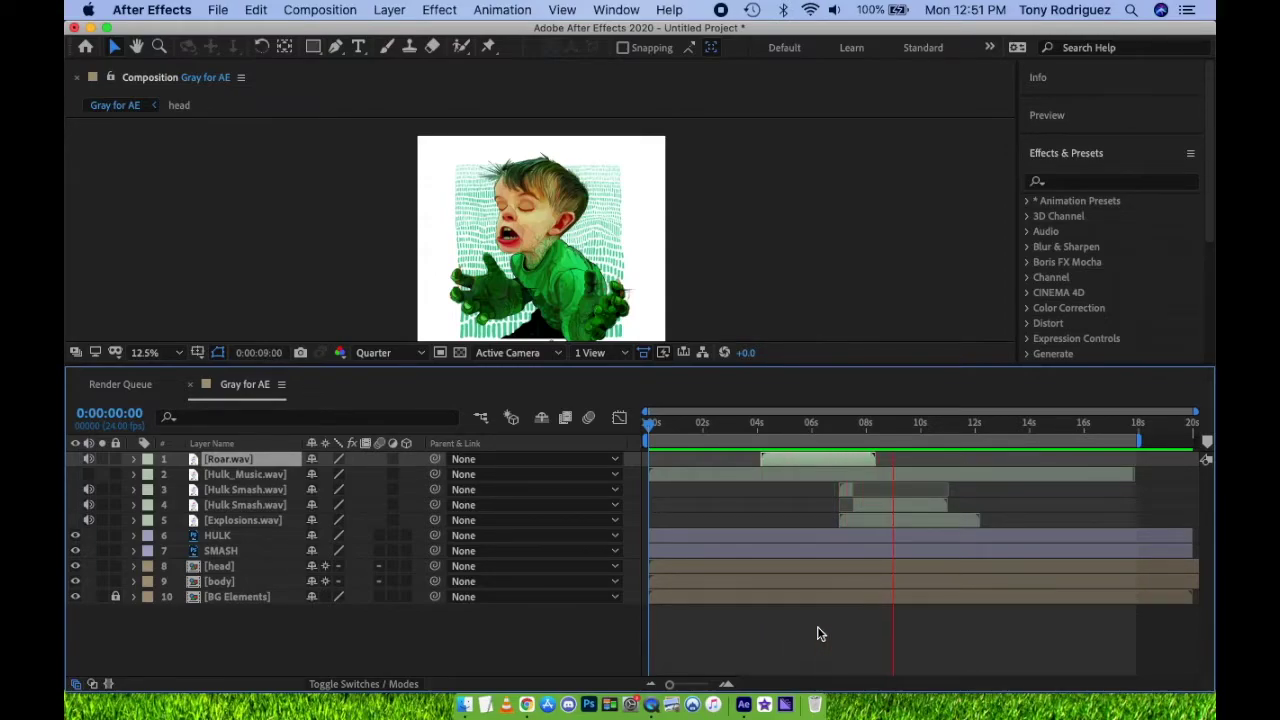
key(space)
key(space)
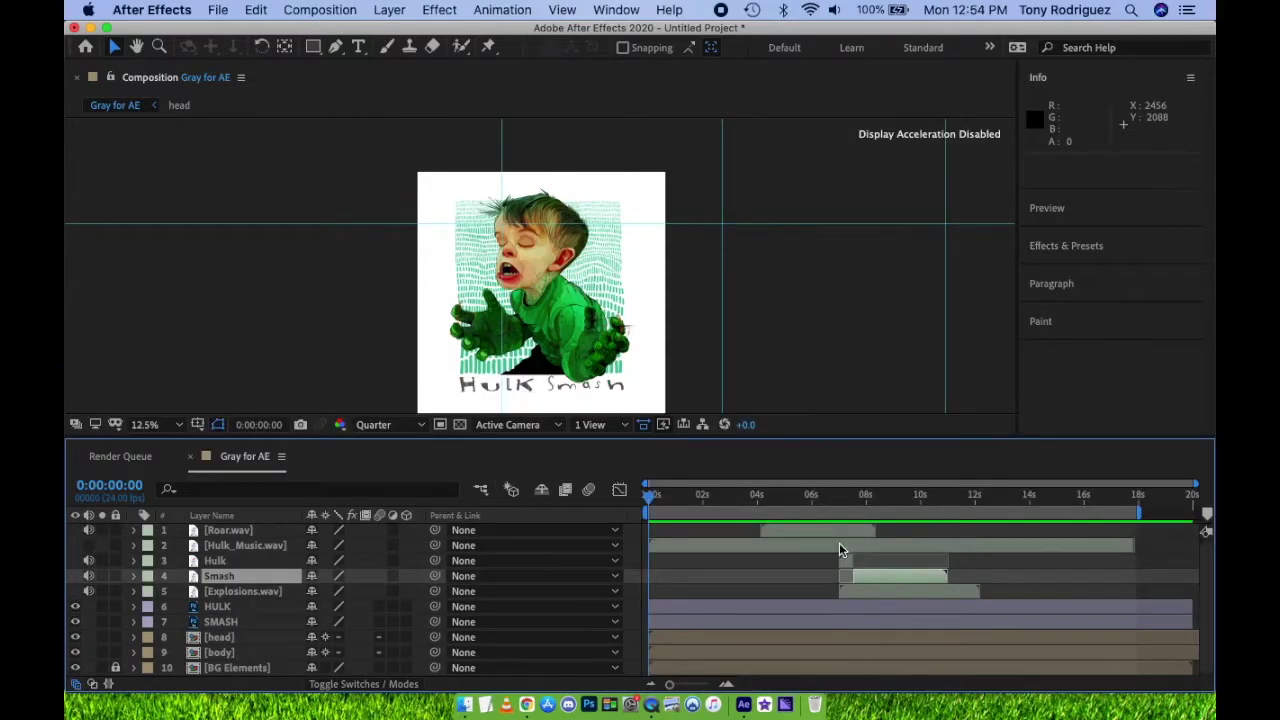
- Trim the HULK text layer to start at 0:00:06:23 and play from 0:00:04:18 to check its timing
click(838, 495)
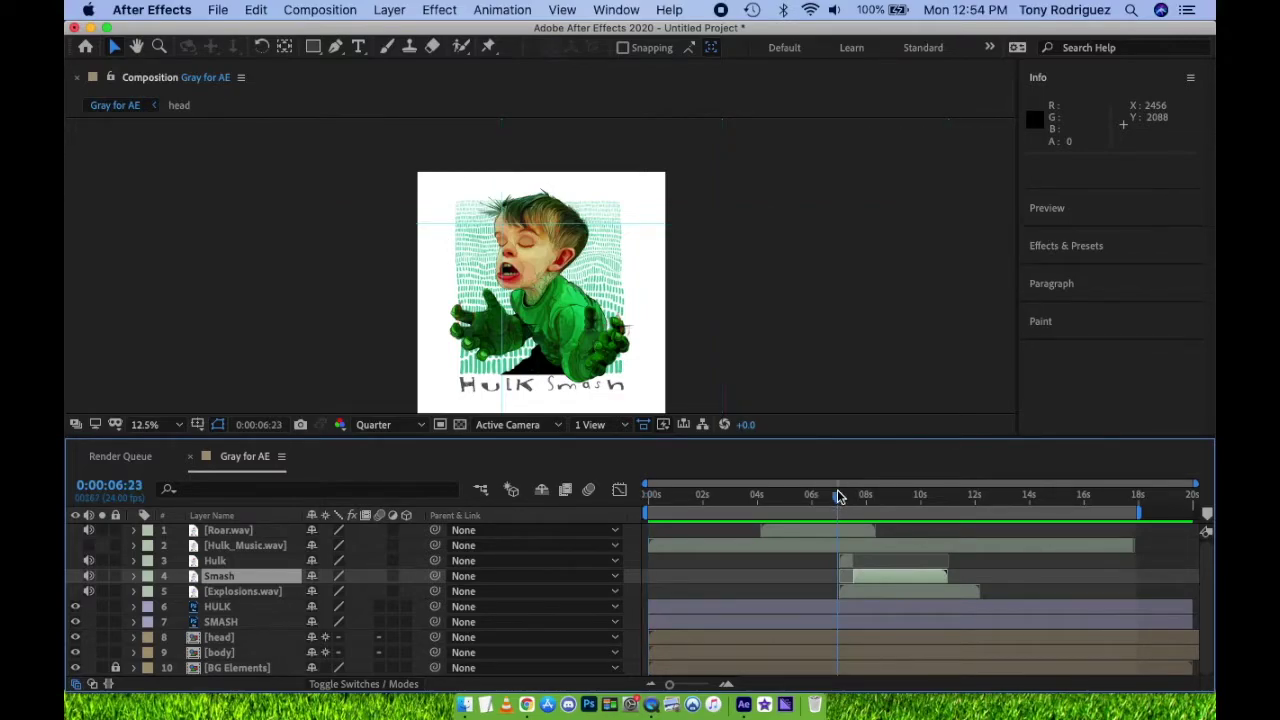
click(234, 563)
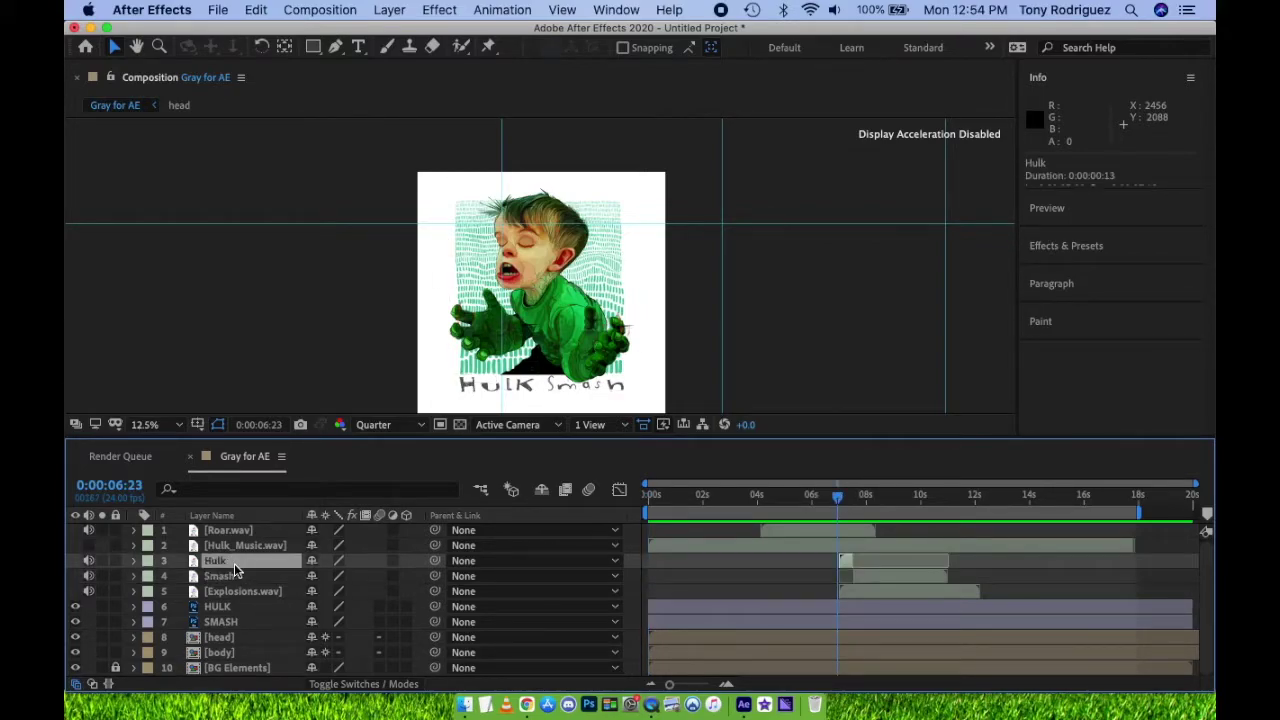
click(236, 608)
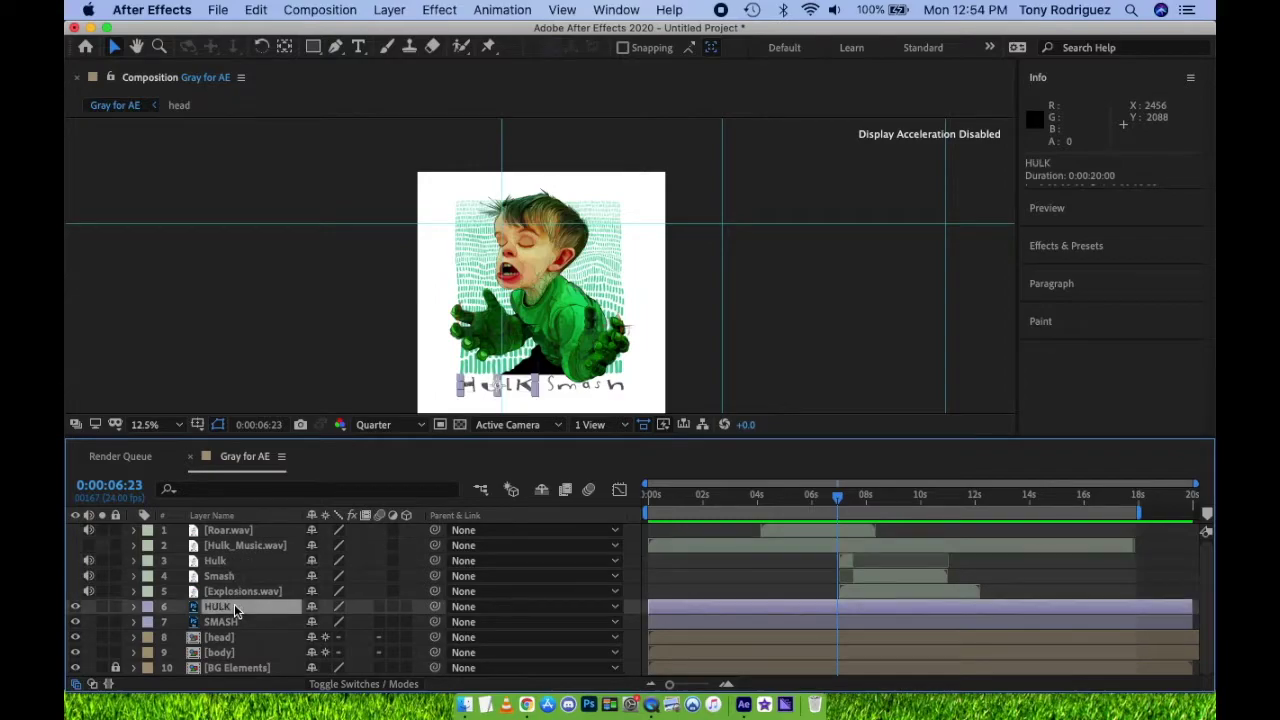
drag(648, 606, 834, 600)
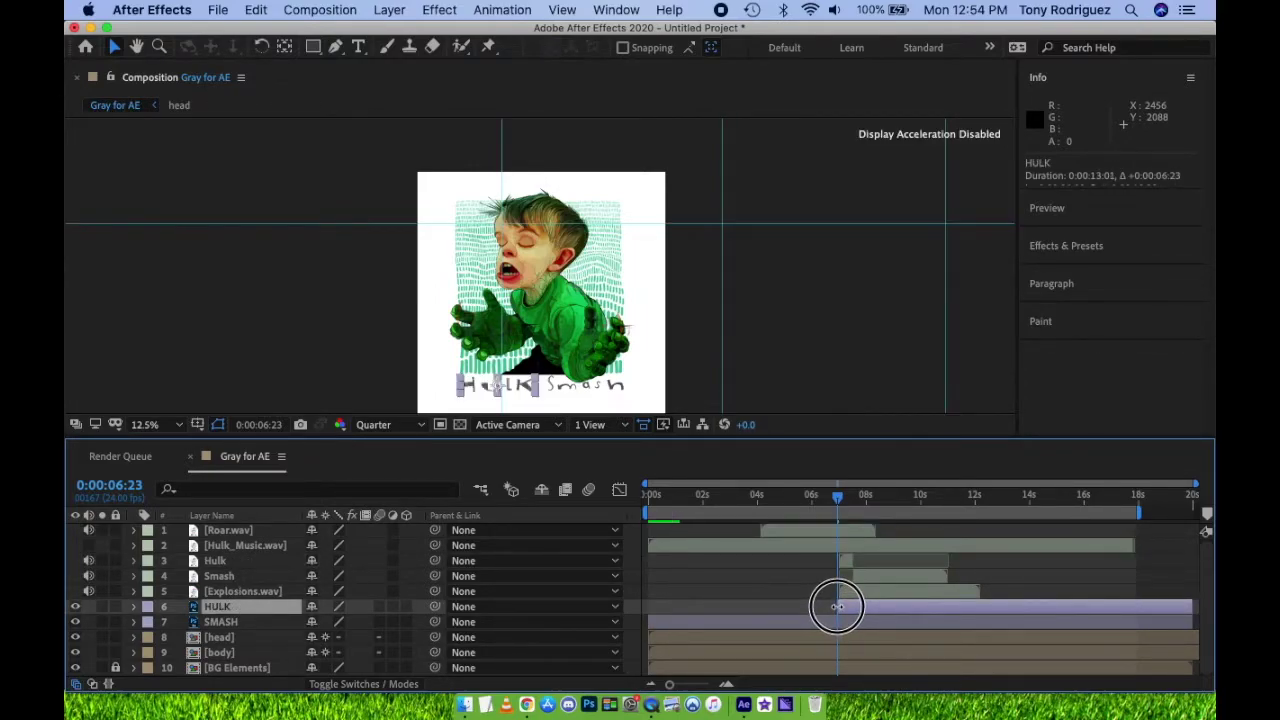
key(=)
click(998, 497)
drag(998, 497, 814, 497)
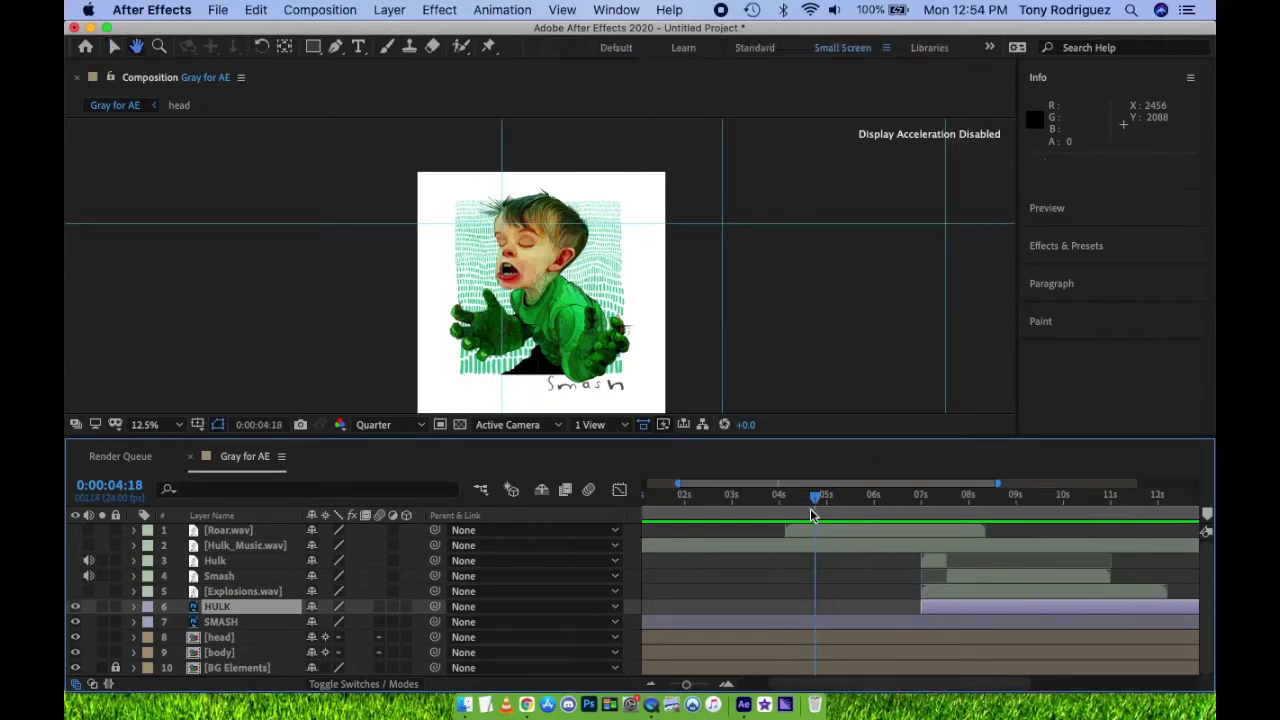
key(space)
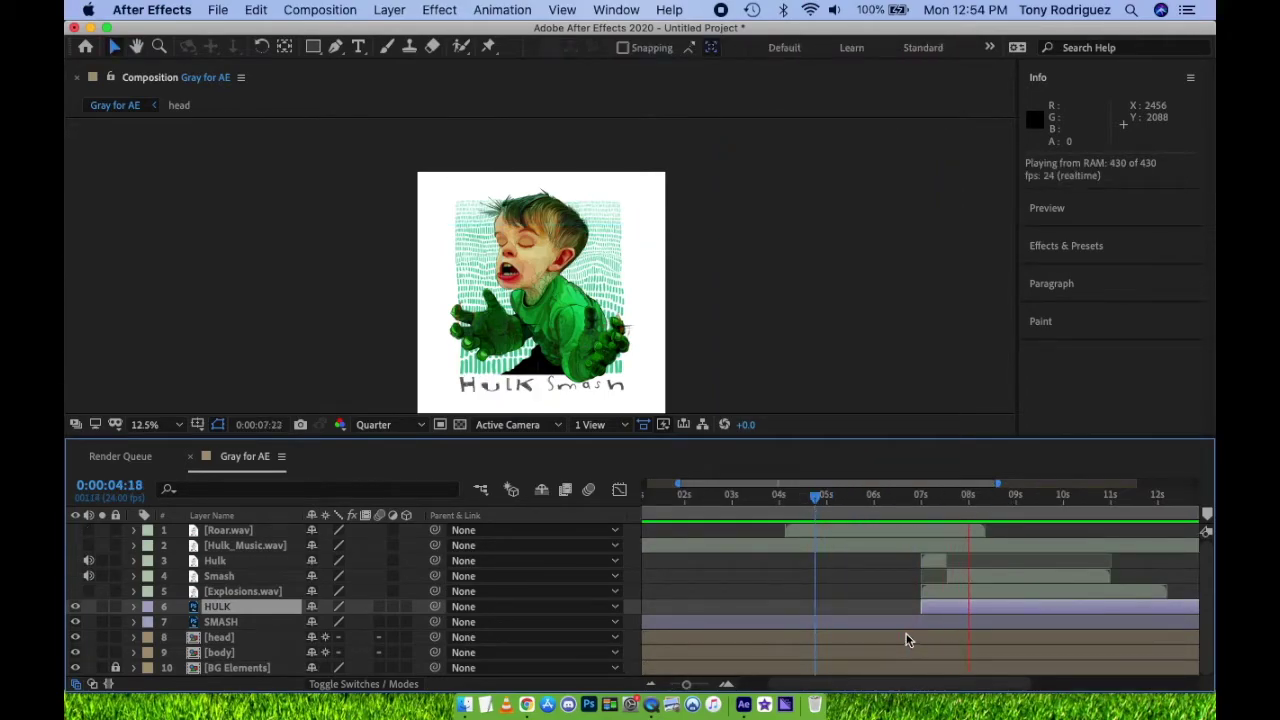
key(space)
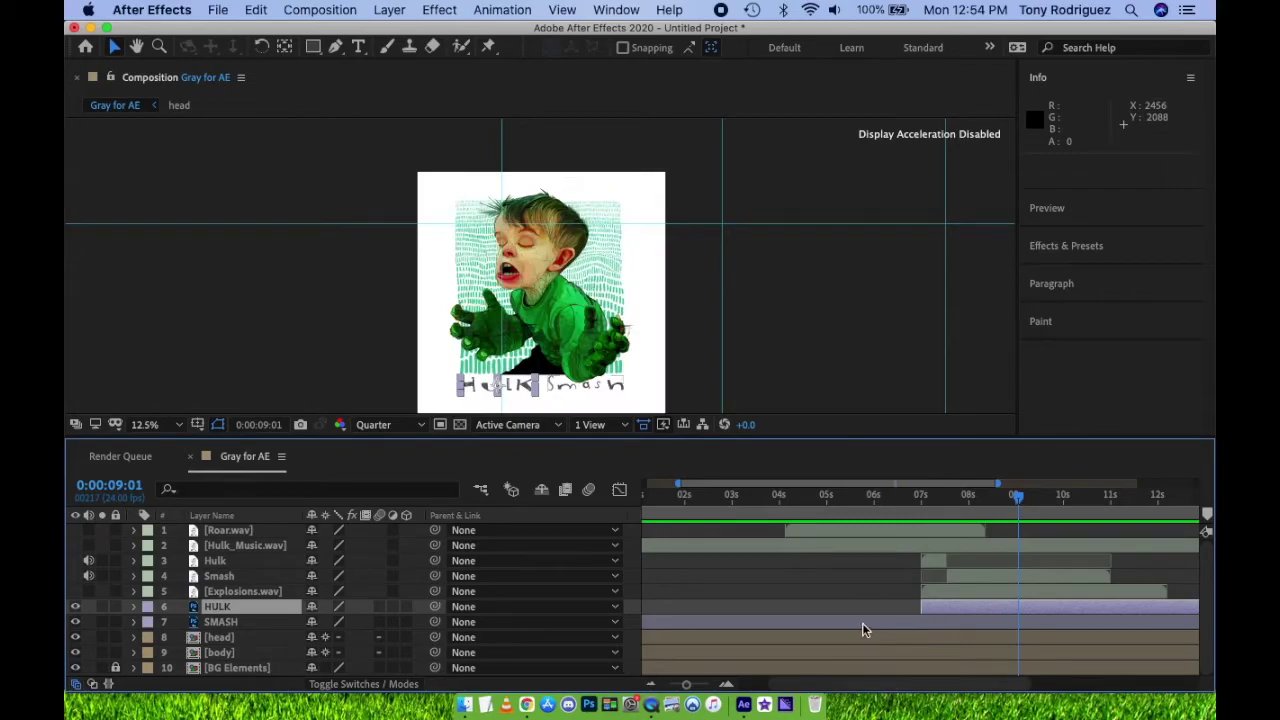
- Trim the SMASH text layer to start where the Smash audio layer begins, and move the current time to 0:00:05:21
click(862, 622)
scroll(800, 636, down, 3)
drag(648, 621, 849, 614)
click(849, 500)
drag(849, 500, 808, 497)
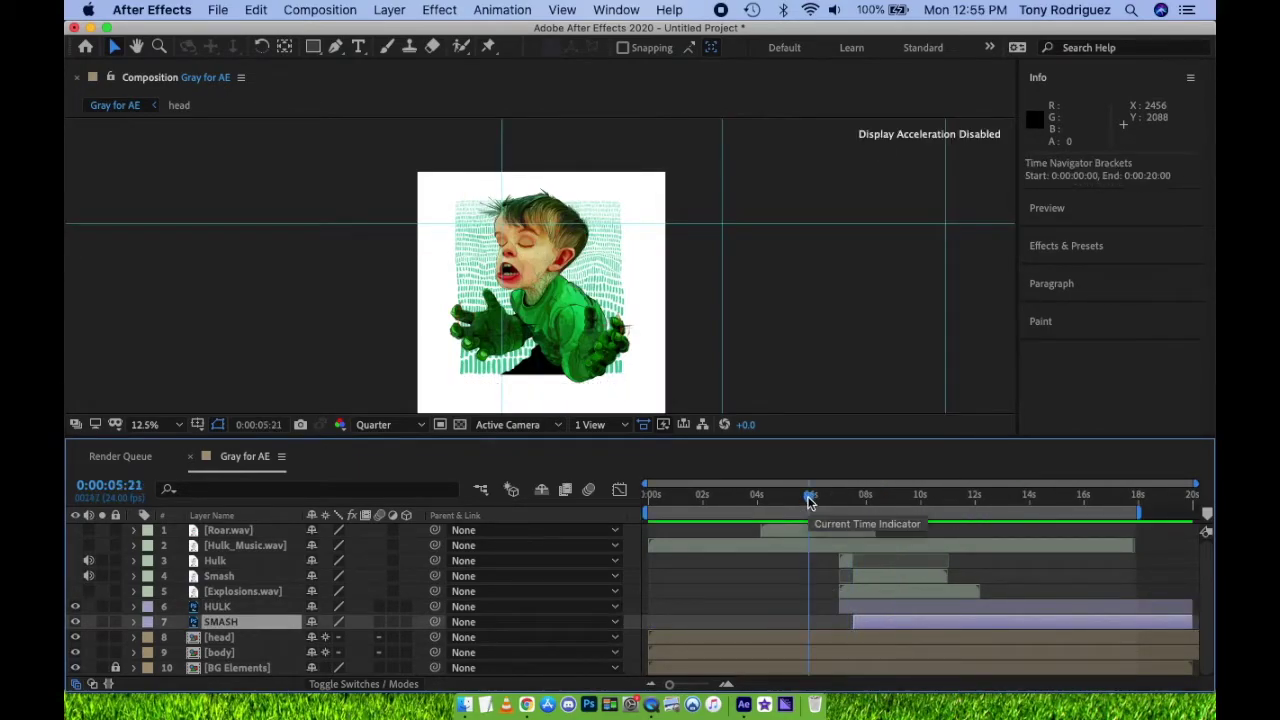
drag(625, 341, 614, 318)
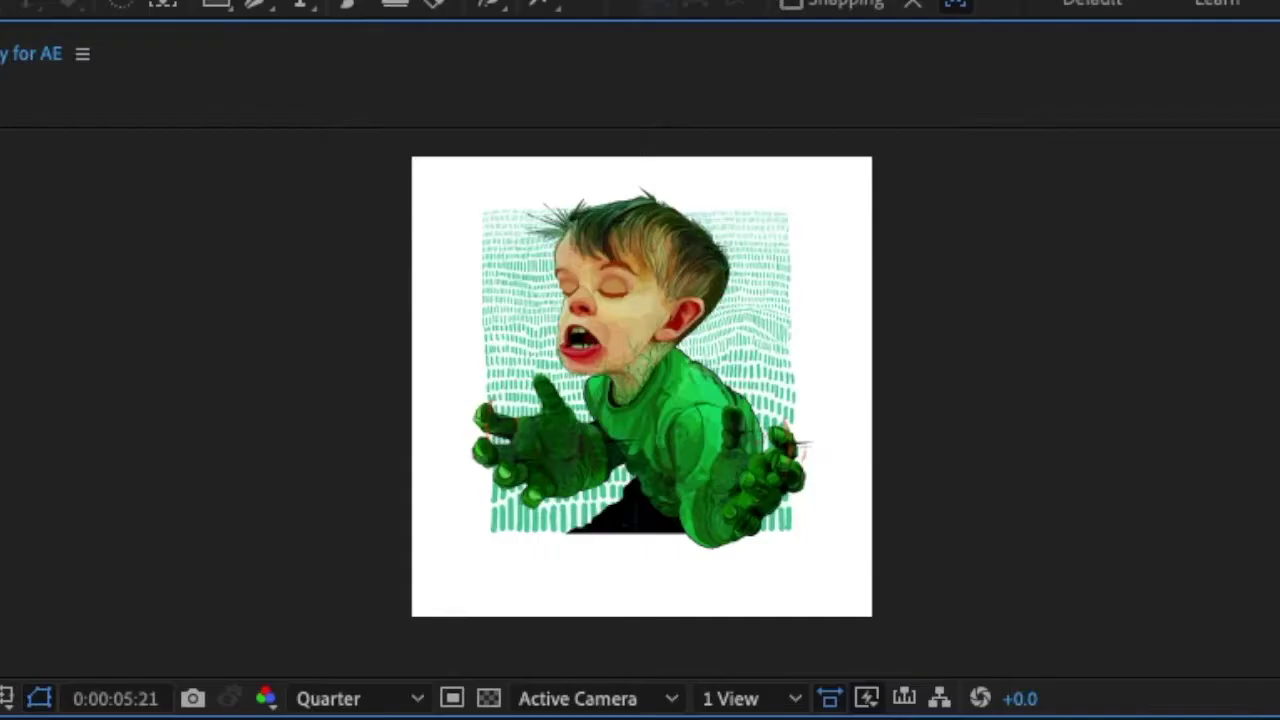
key(space)
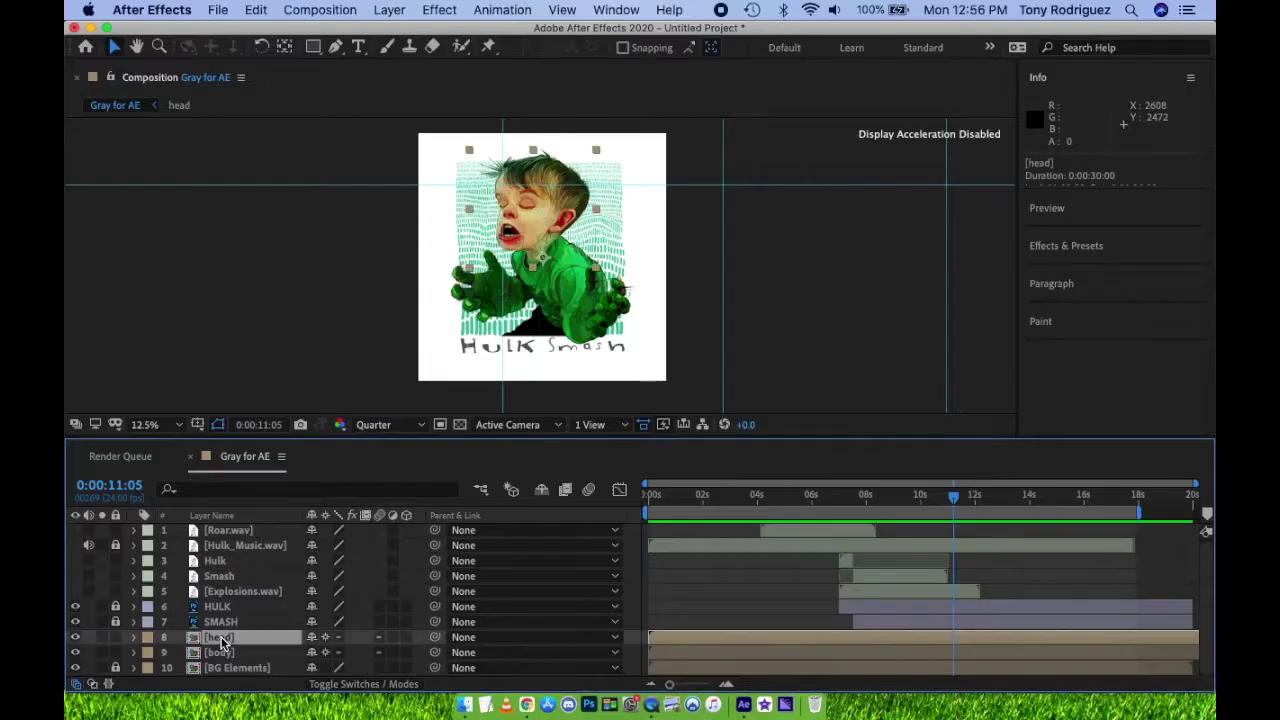
- Open the head composition from the main composition and bring the whole head into view
double_click(222, 640)
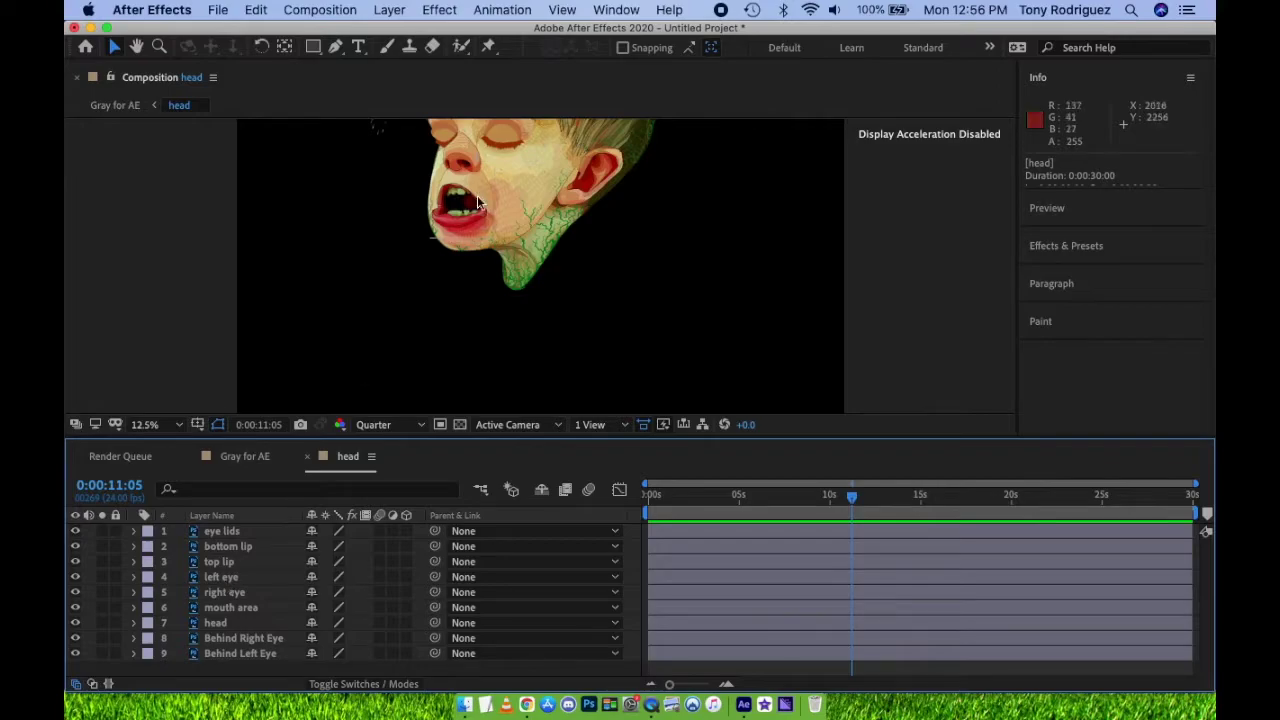
key(space)
drag(471, 186, 547, 293)
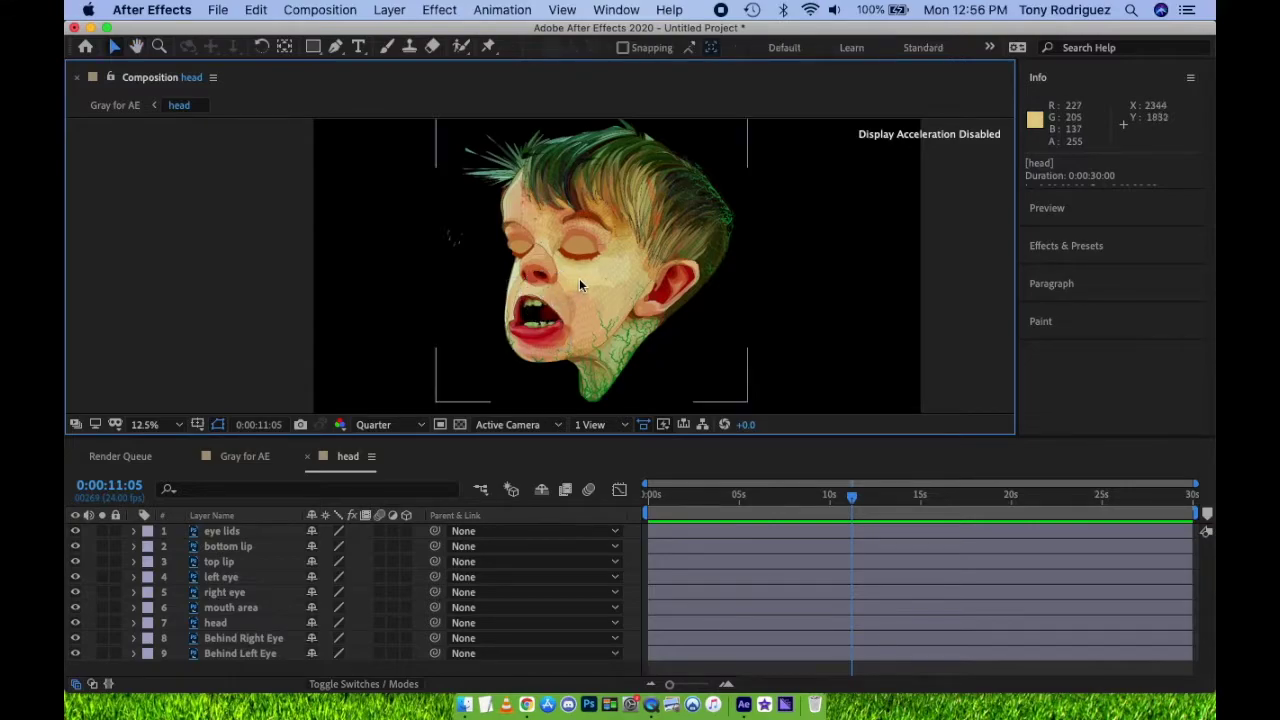
- Toggle the eye lids layer's visibility off and on to compare open and closed eyes
click(222, 532)
click(75, 531)
click(75, 531)
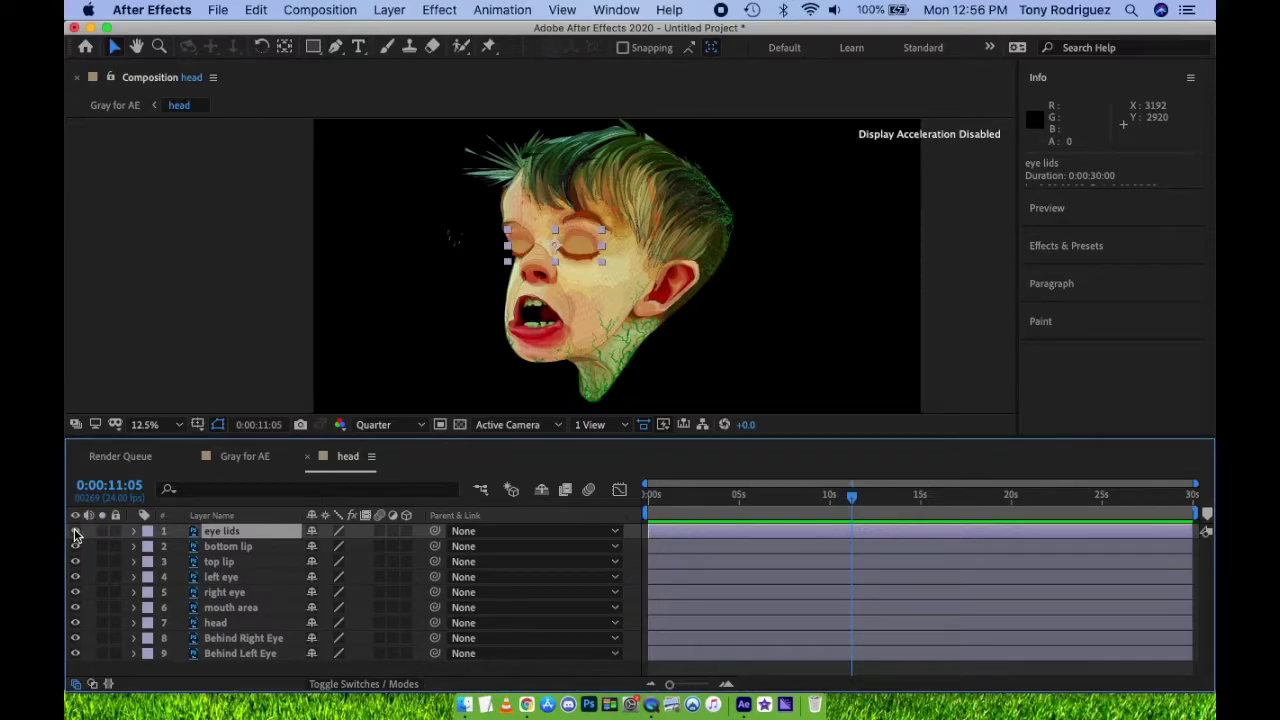
click(75, 531)
click(75, 531)
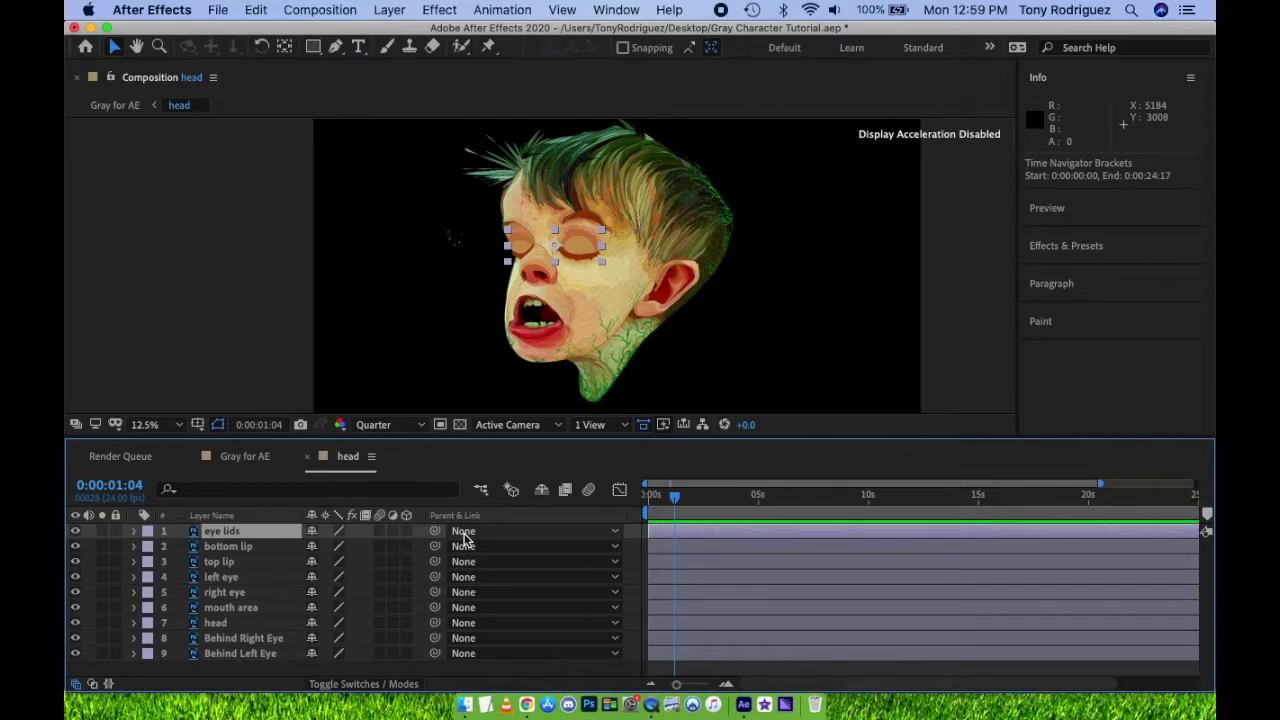
- Start keyframing the eye lids layer's Opacity at 0:00:01:04 with a value of 0%
click(244, 531)
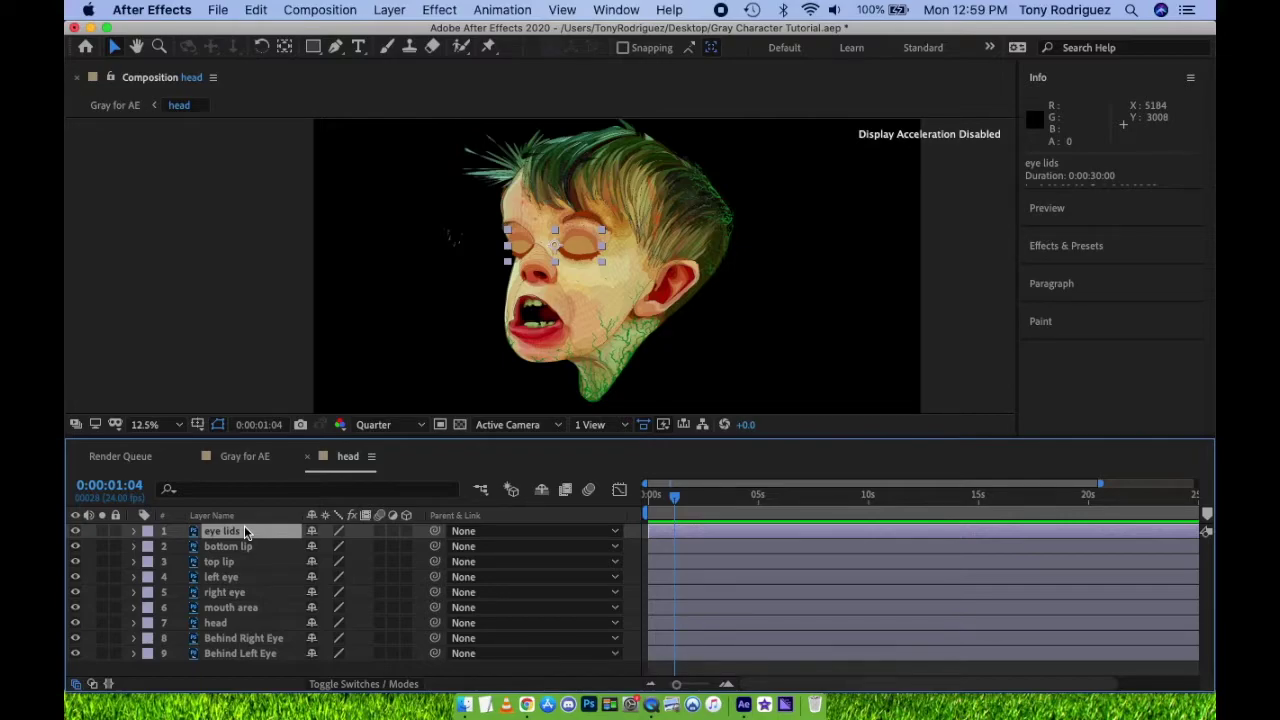
key(t)
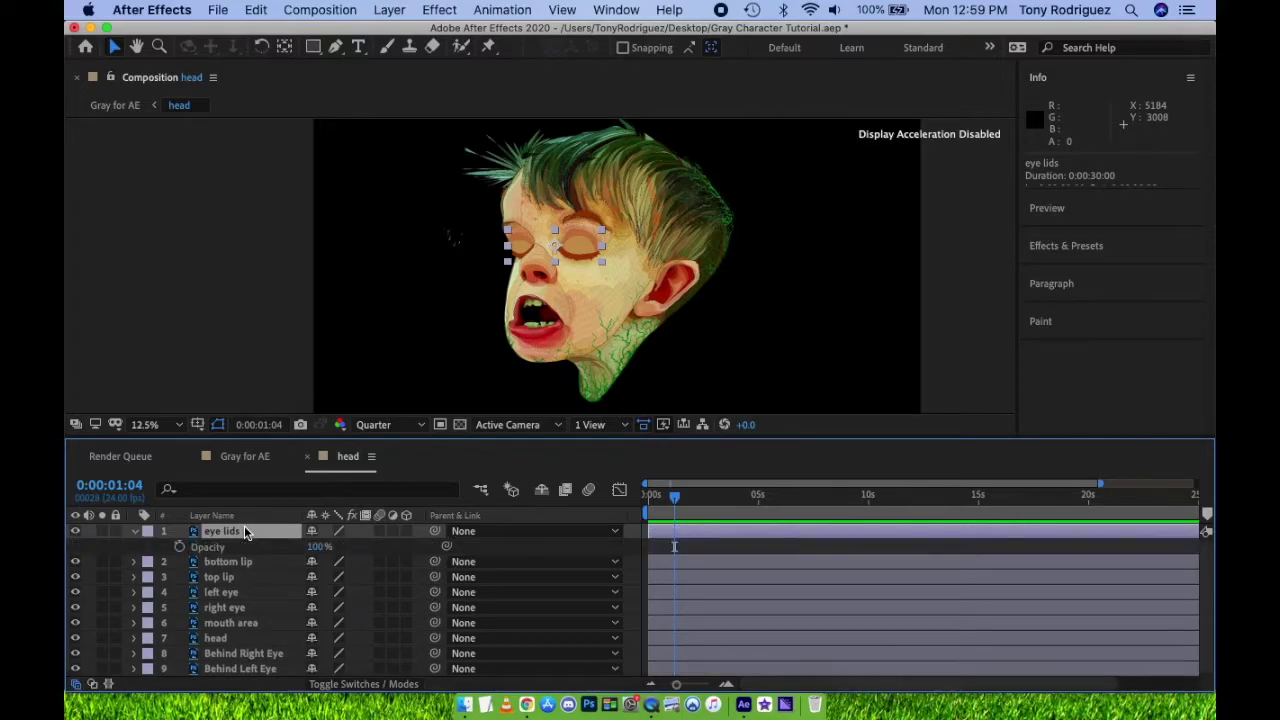
click(181, 548)
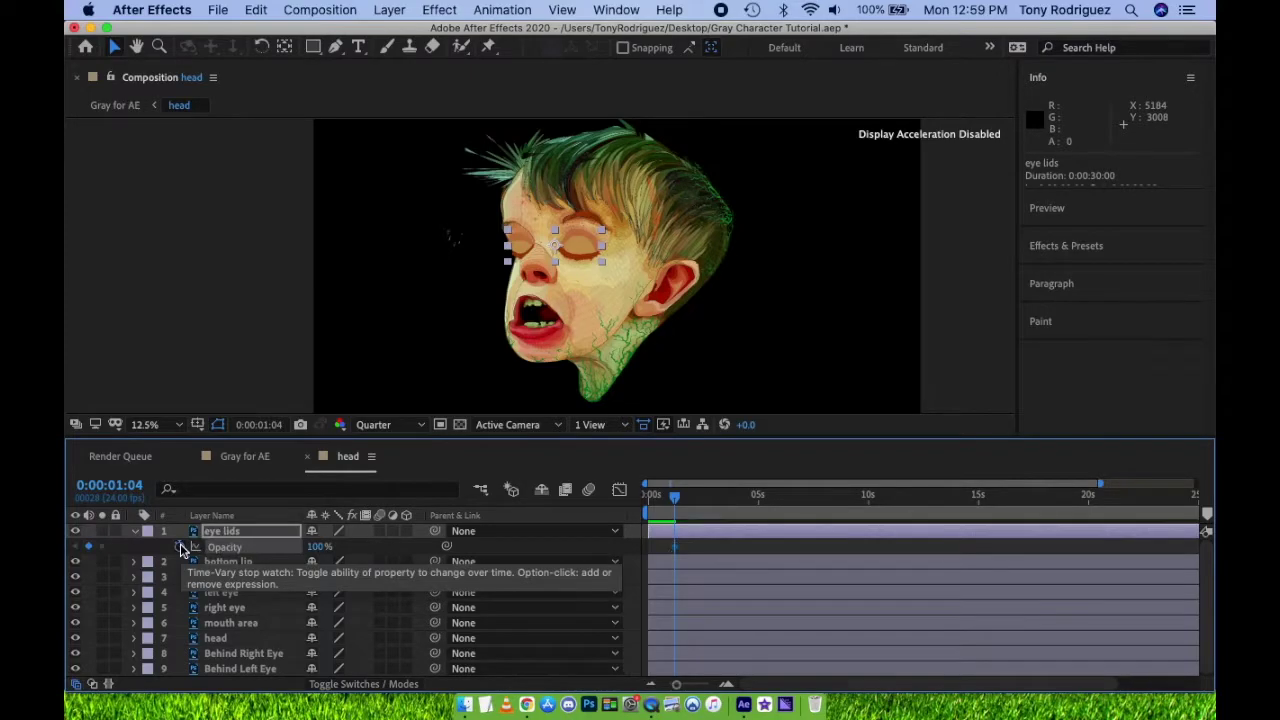
click(319, 547)
text(0)
key(Return)
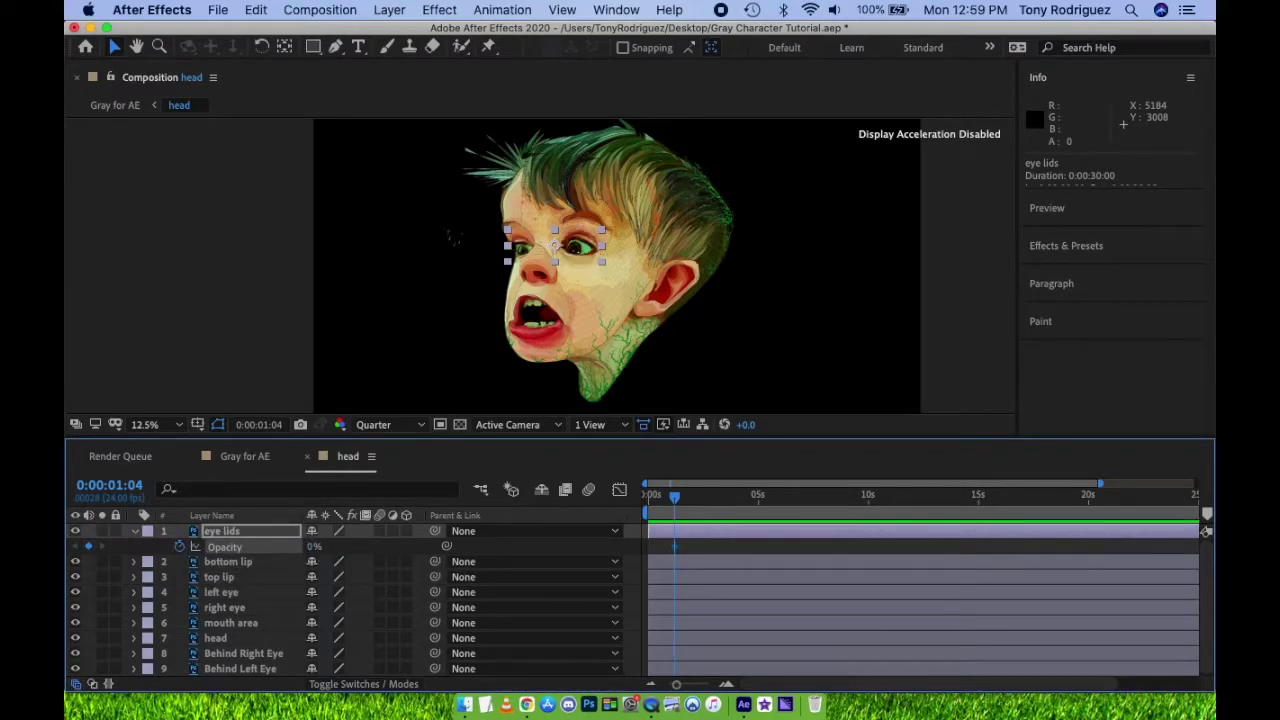
- Add an Opacity keyframe of 100% to the eye lids layer one frame further on, at 0:00:01:05
alt+scroll(678, 567, up, 10)
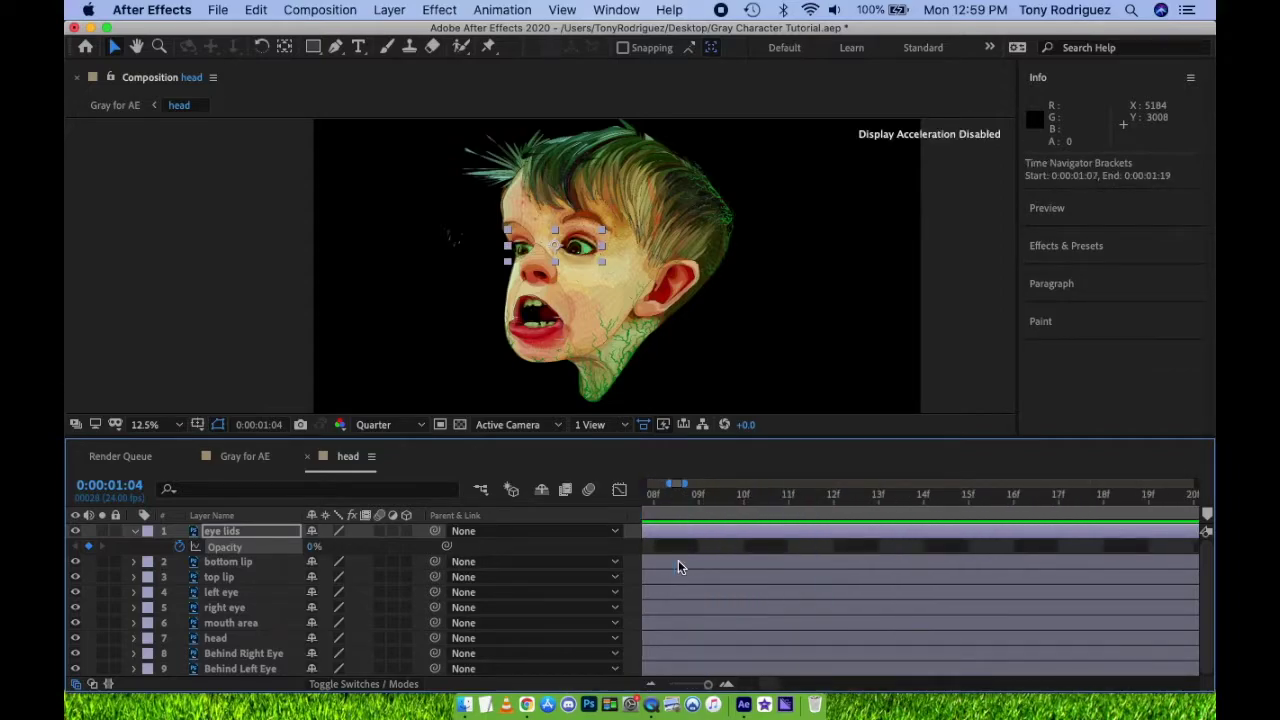
scroll(678, 565, right, 3)
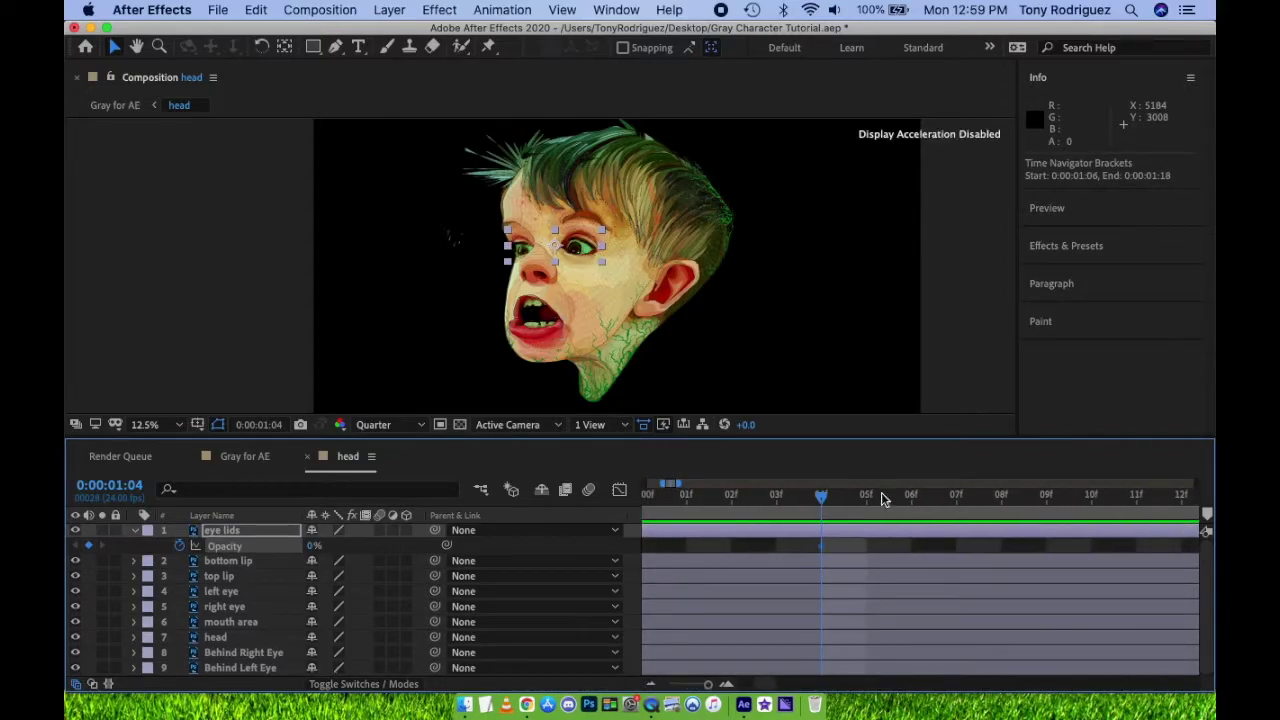
drag(821, 500, 864, 501)
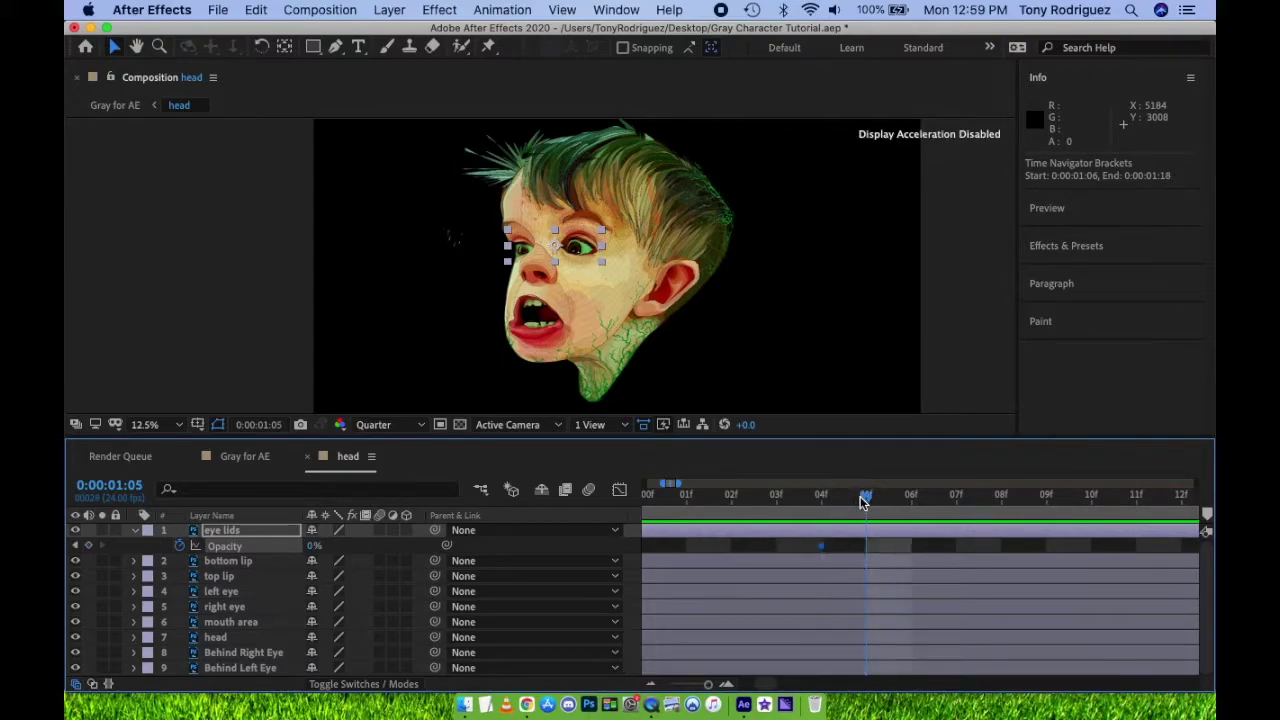
click(313, 548)
text(100)
key(Return)
- Add an Opacity keyframe of 0% to the eye lids layer at 0:00:01:07
drag(865, 495, 953, 500)
click(316, 546)
text(0)
key(Return)
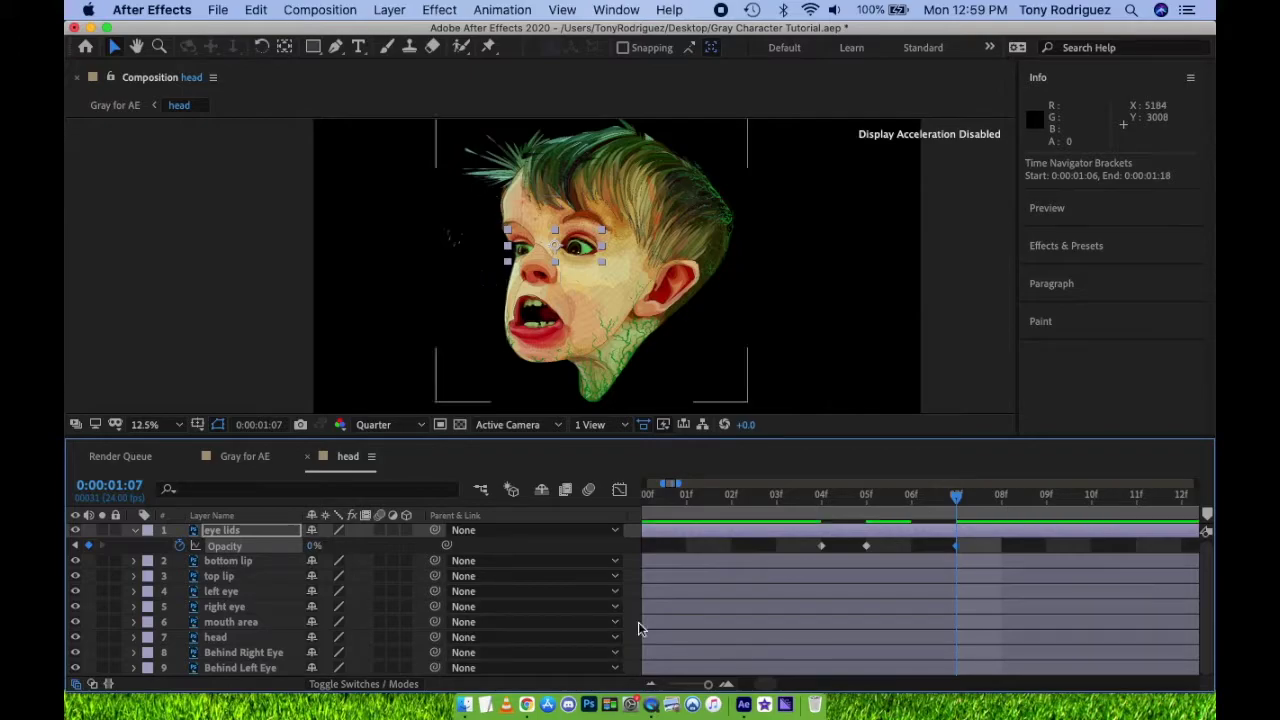
- Play the head composition from the start to preview the blink
key(minus)
key(minus)
key(minus)
click(651, 493)
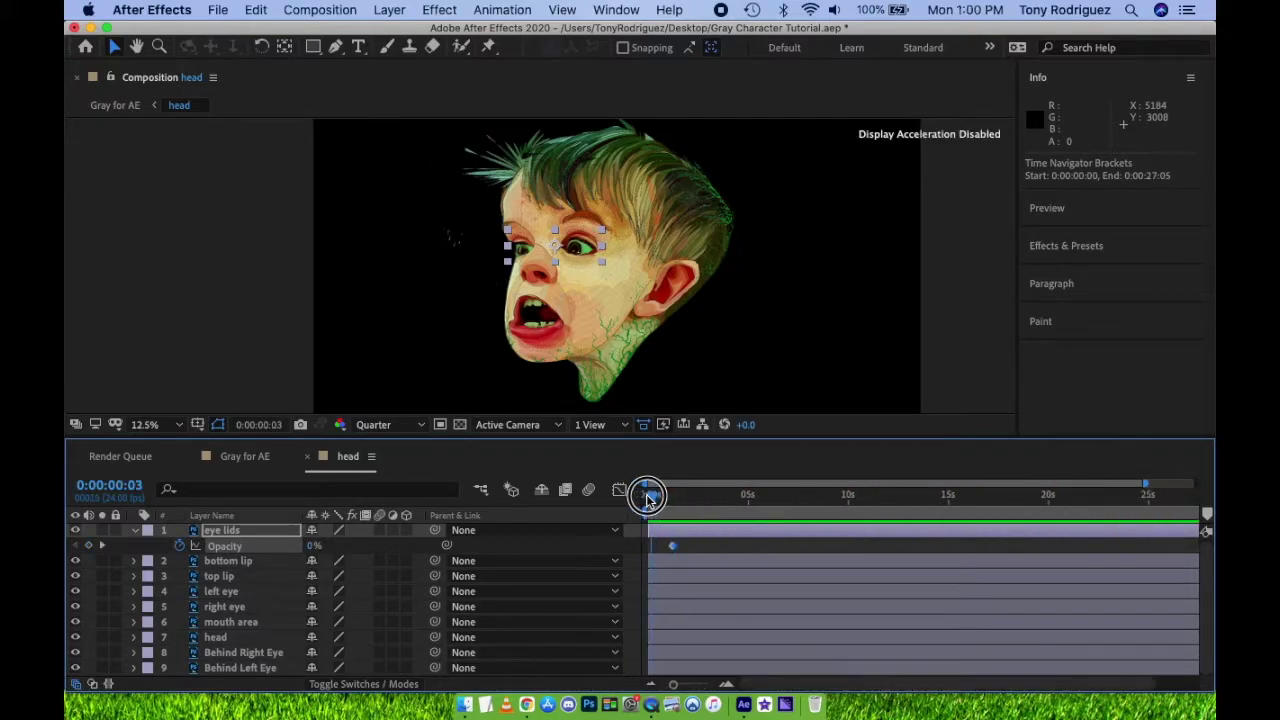
key(space)
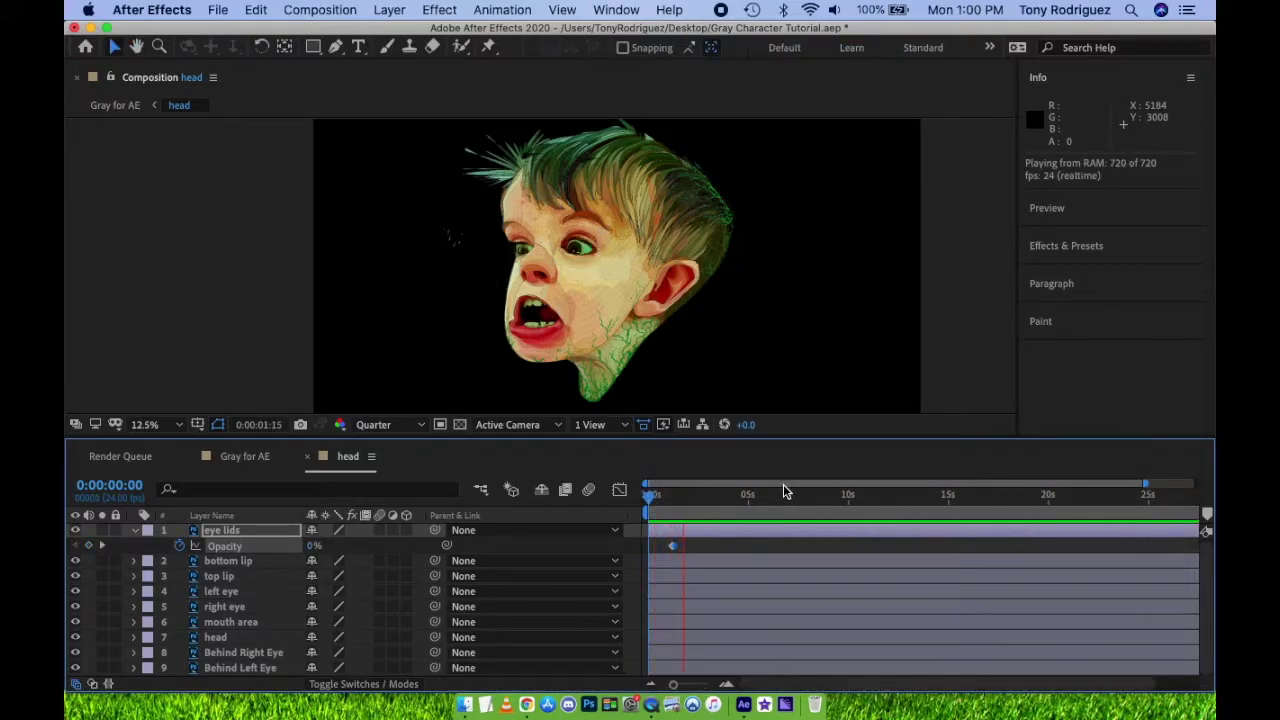
key(space)
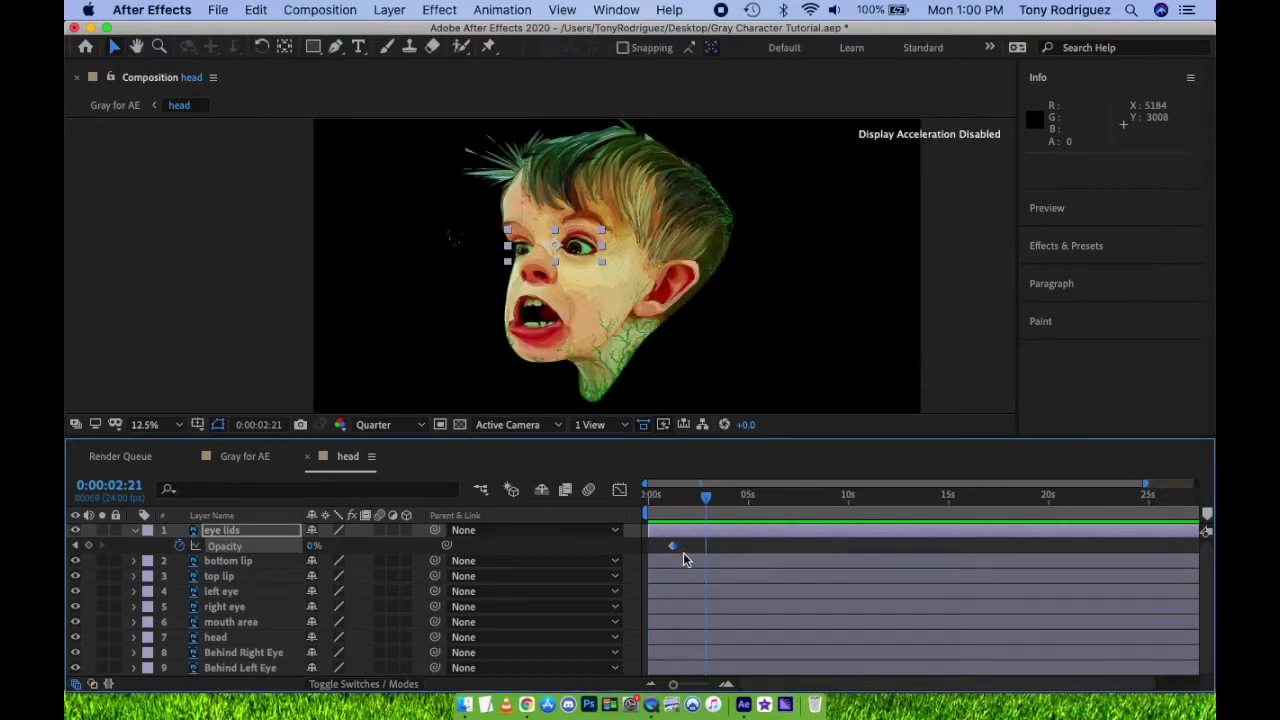
- Try repeating the blink by pasting its three Opacity keyframes at 0:00:05:18 and 0:00:11:10, and undo the pasting
click(657, 549)
key(super+c)
click(762, 496)
key(super+v)
click(877, 496)
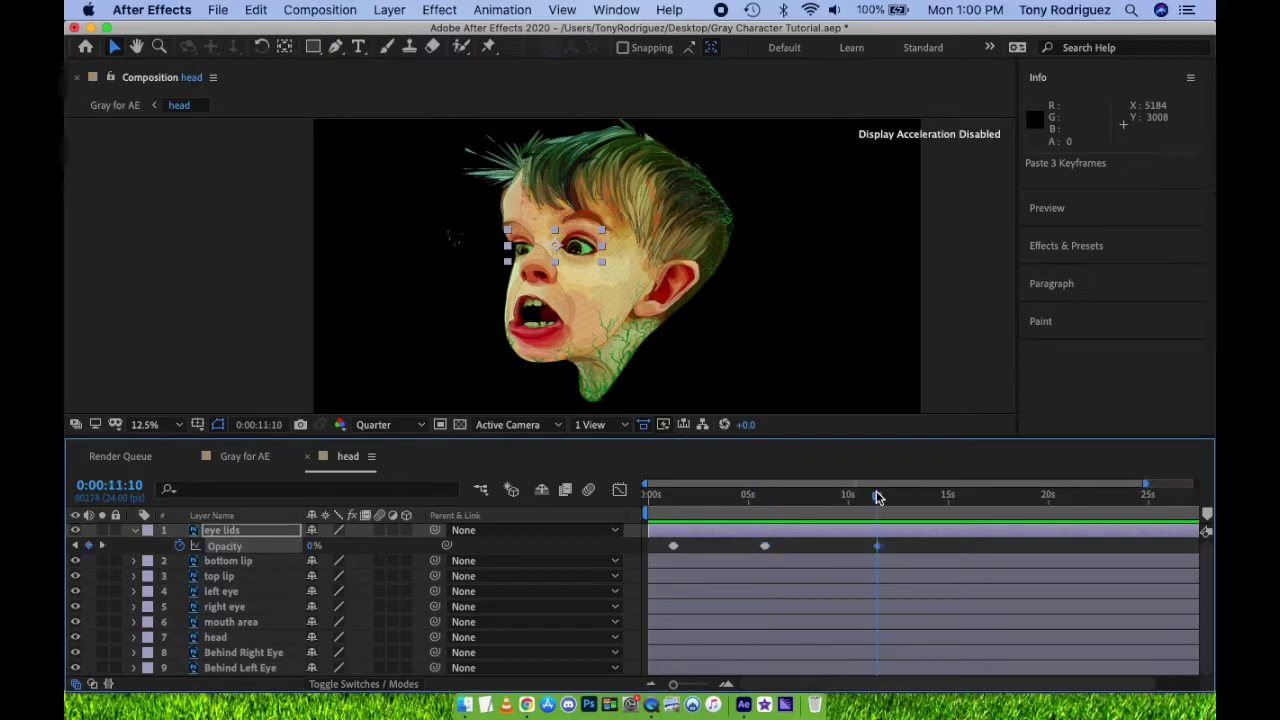
key(super+z)
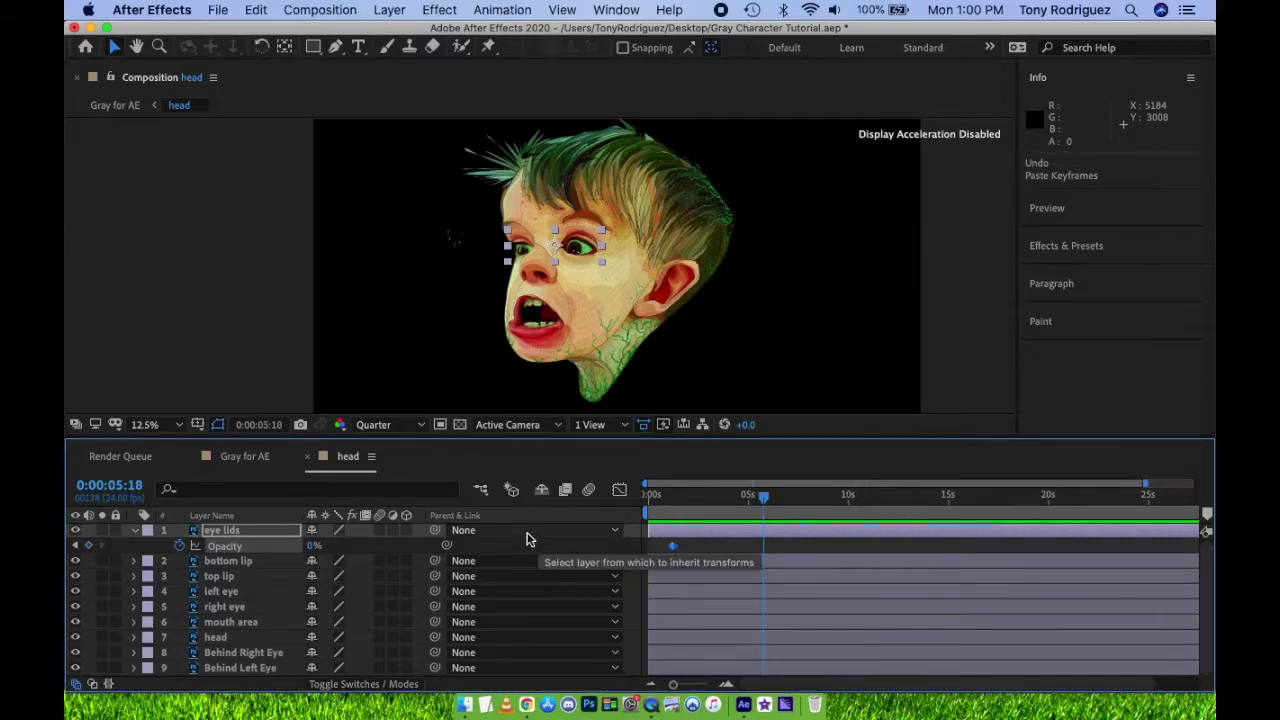
- Loop the eye lids layer's Opacity keyframes with a loopOut() expression
alt+click(179, 545)
text(lo)
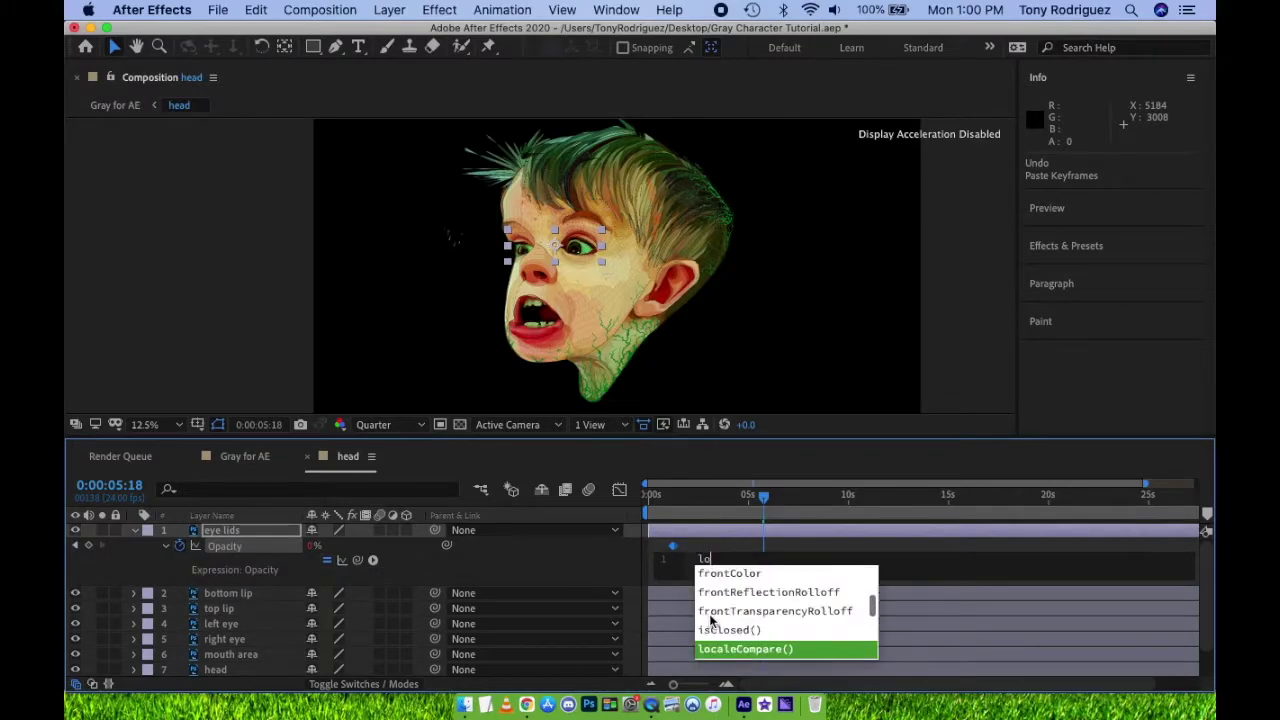
text(opOut)
key(Return)
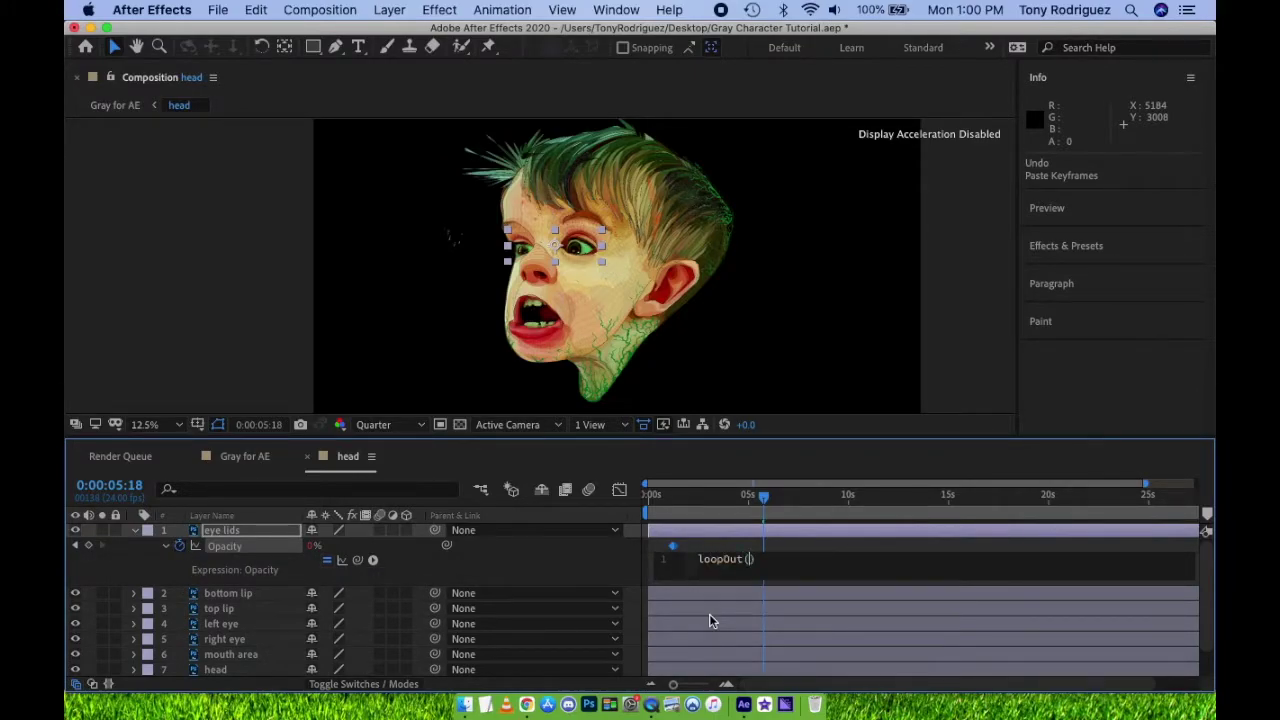
- Play the head composition from the start to preview the looping blink
click(670, 500)
key(space)
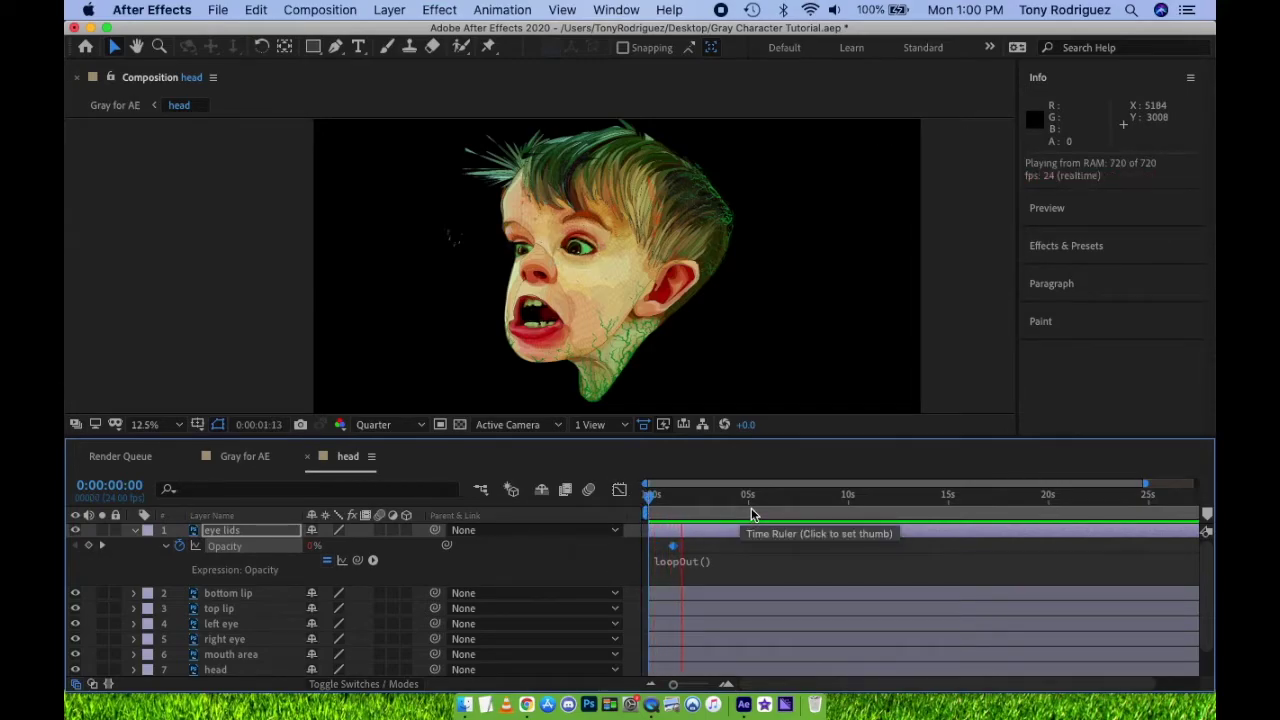
key(space)
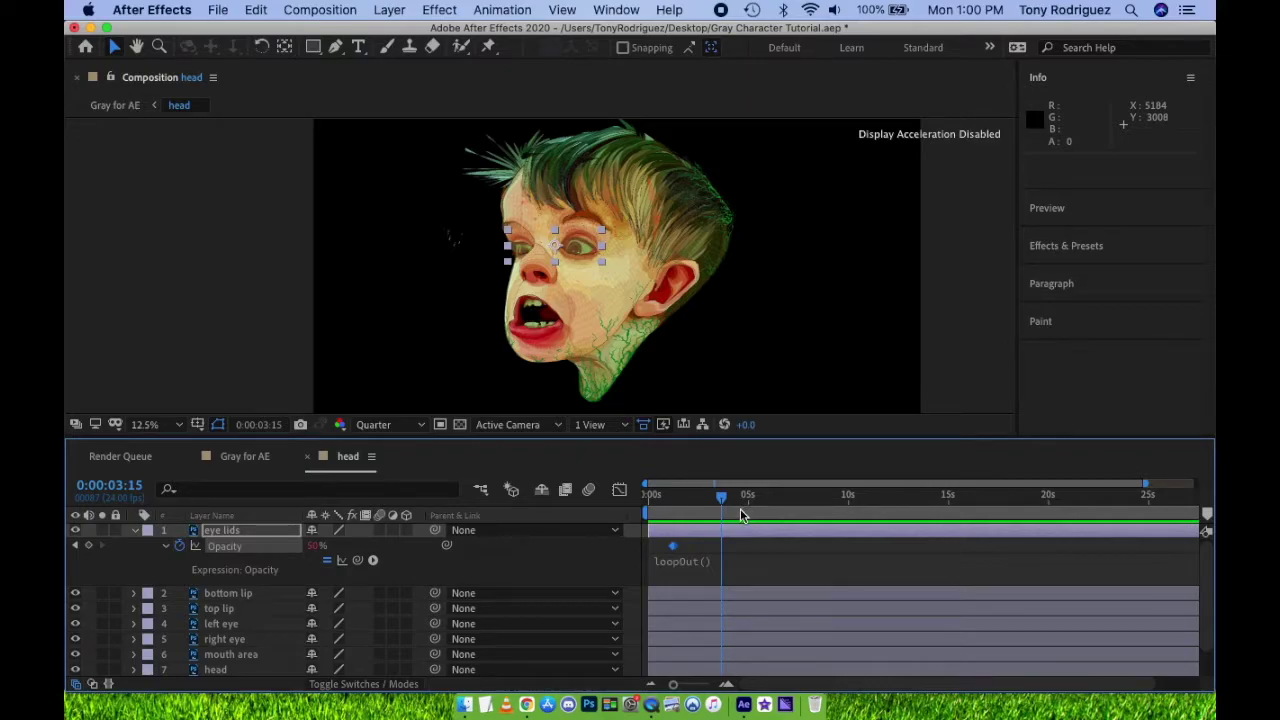
- Add an Opacity keyframe of 0% to the eye lids layer at 0:00:00:00 and preview the blink loop
drag(670, 503, 645, 494)
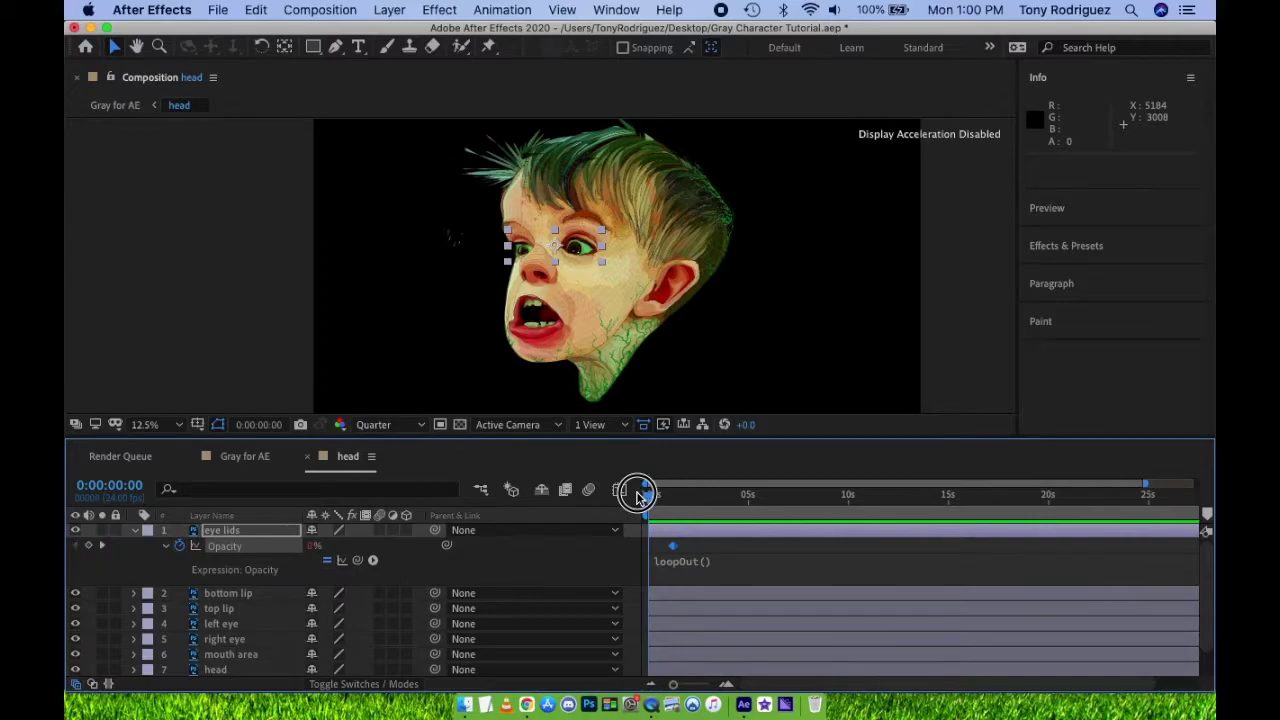
key(equal)
key(equal)
key(equal)
key(equal)
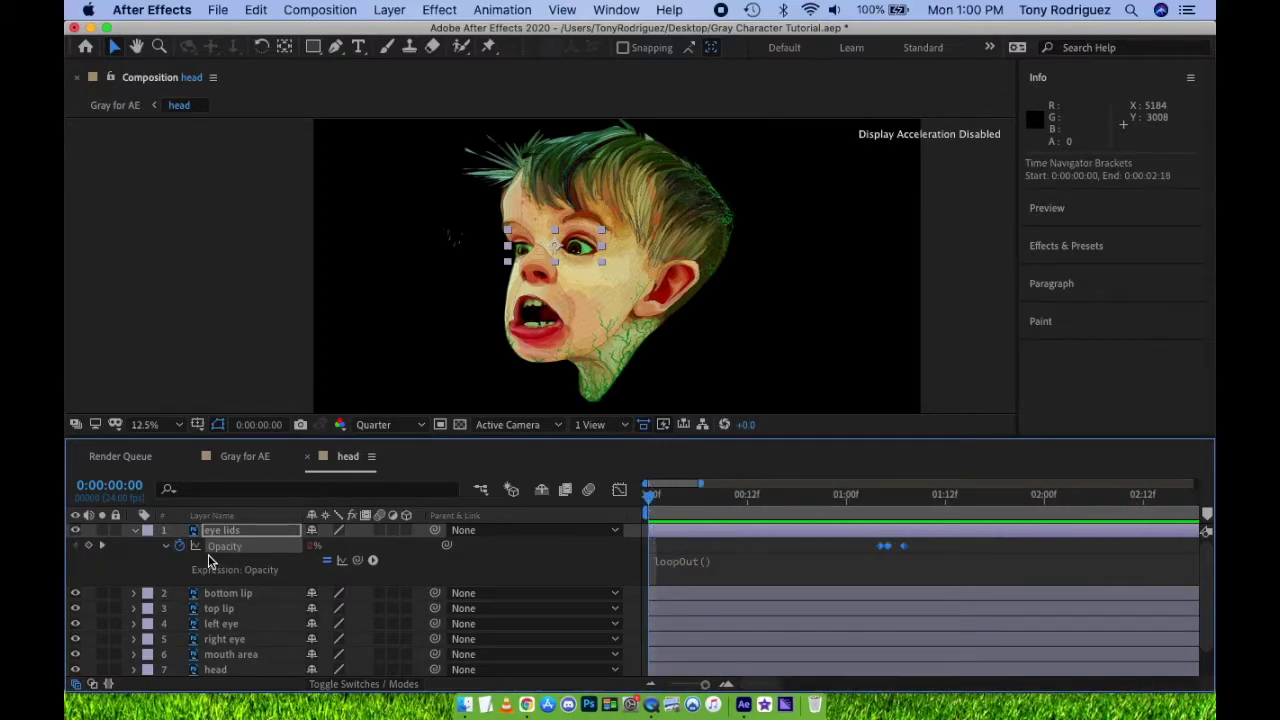
click(88, 545)
key(minus)
key(minus)
key(space)
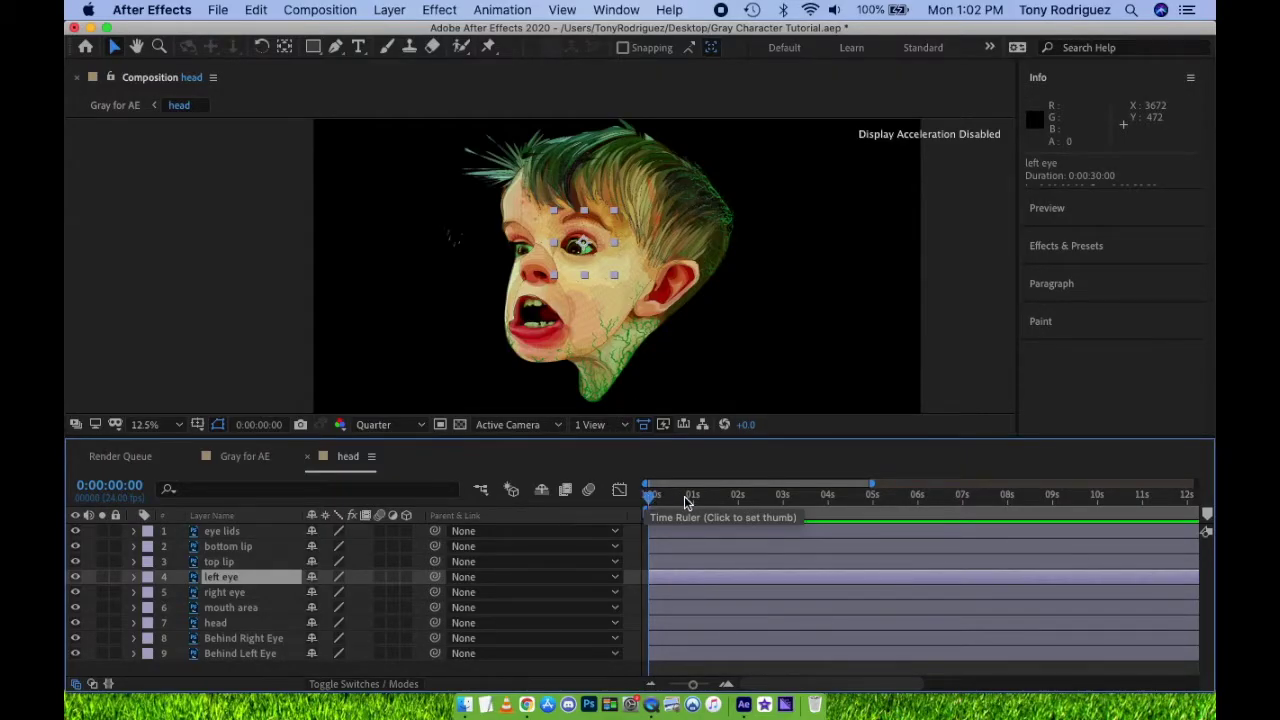
- Place a puppet position pin on the eyebrow of the left eye layer
click(488, 47)
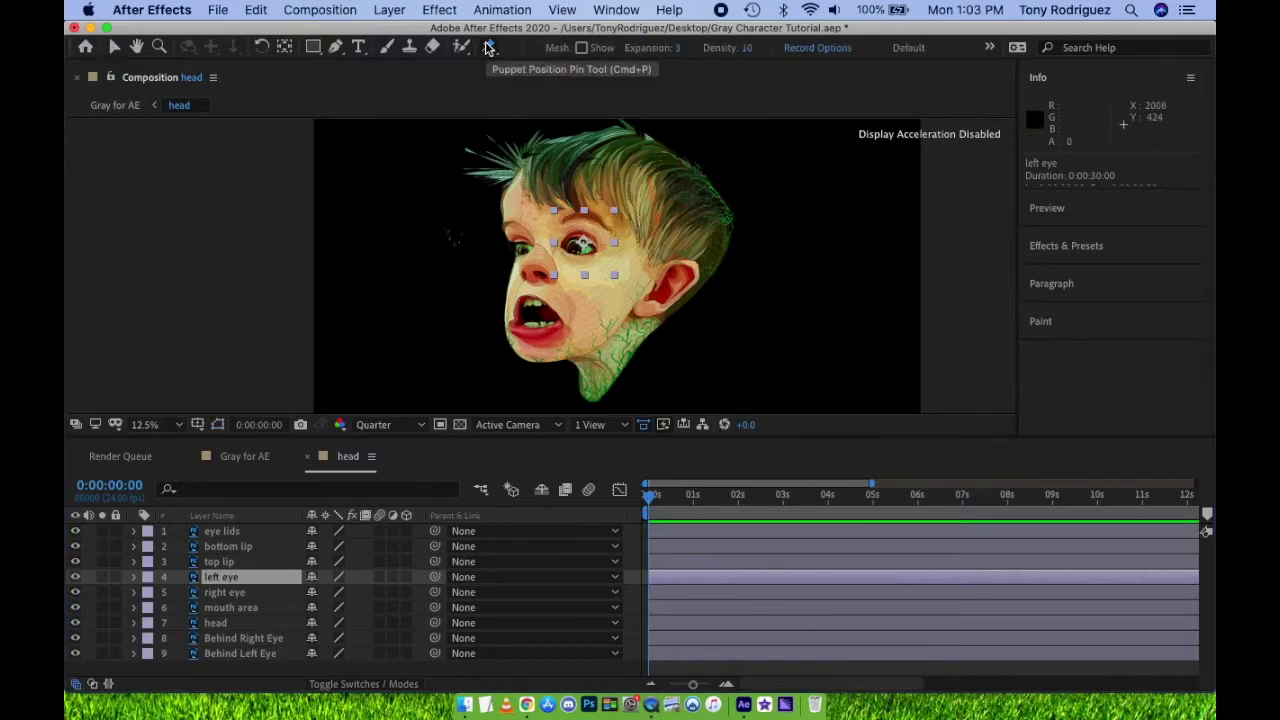
drag(579, 437, 567, 524)
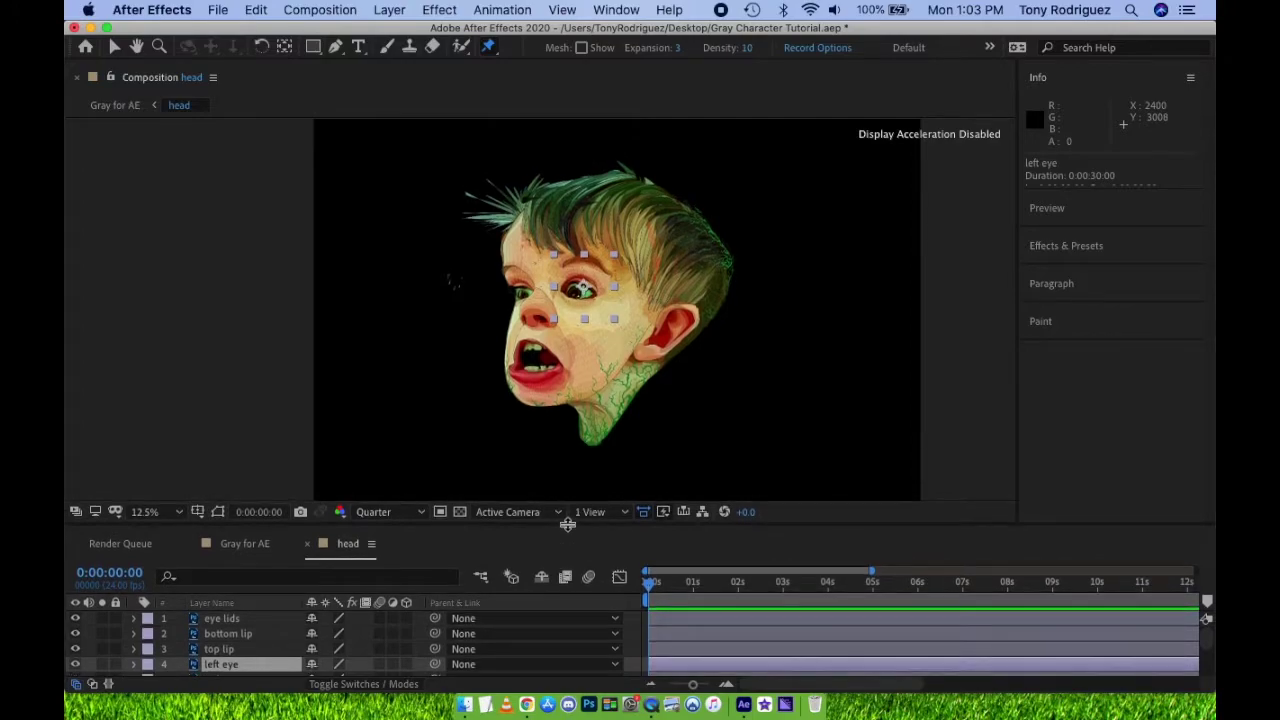
key(period)
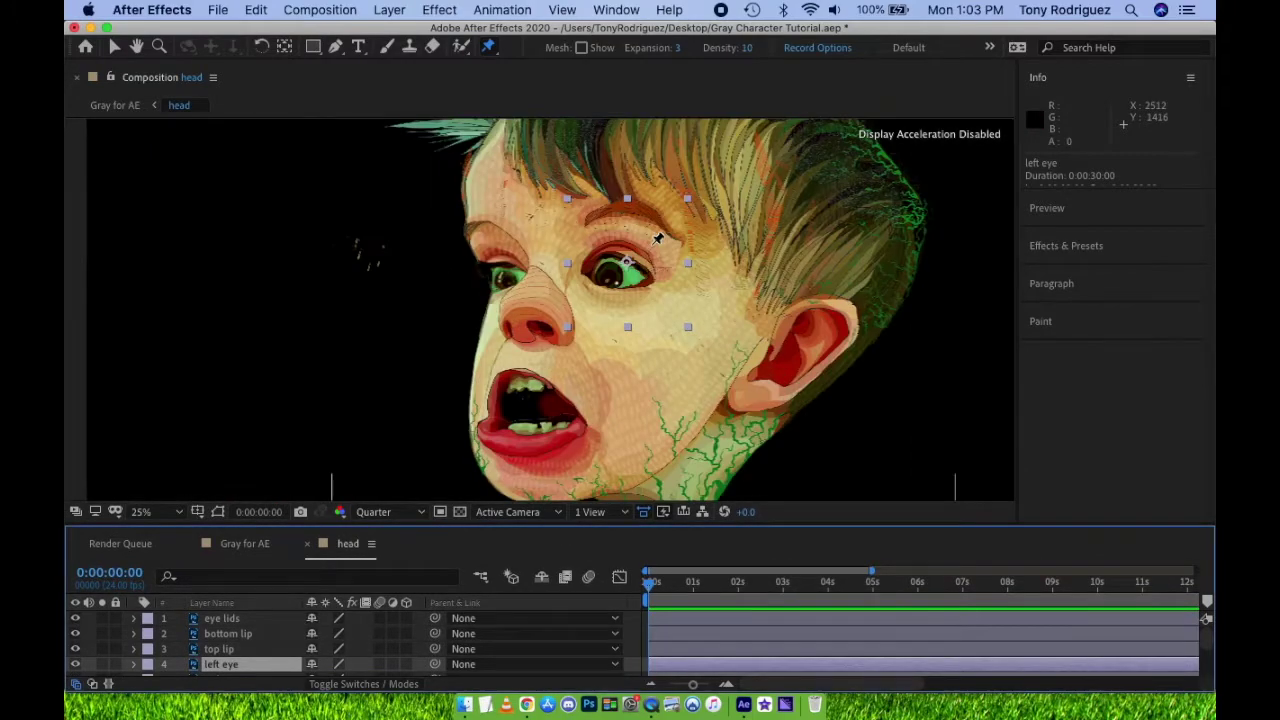
key(period)
key(h)
drag(720, 249, 634, 371)
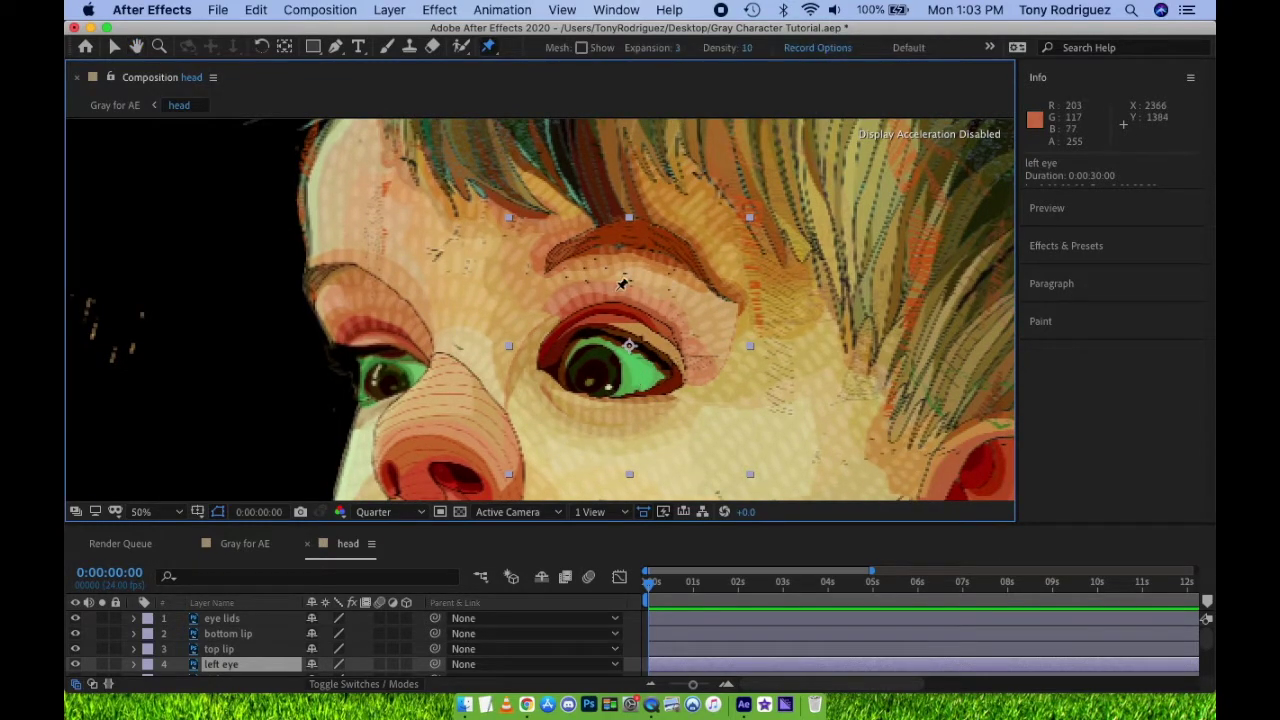
click(630, 232)
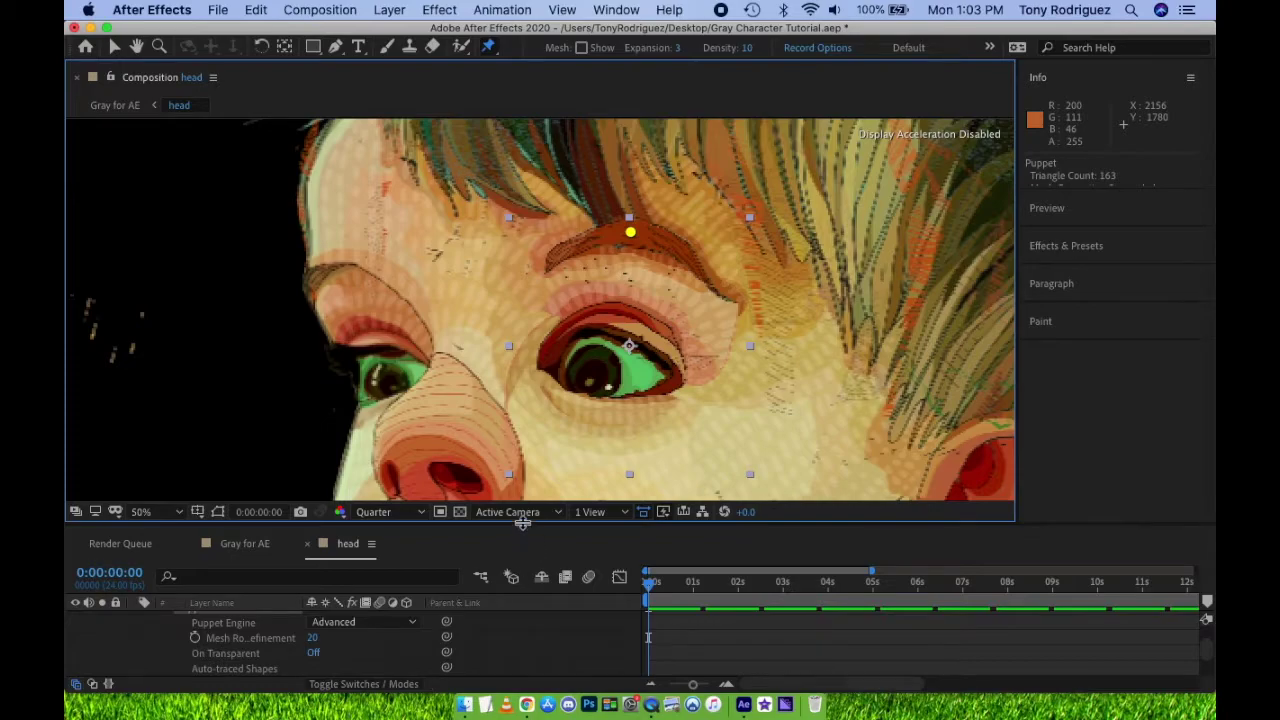
- Place four more puppet pins on the left eye layer at the upper lid, inner corner, lower lid and outer corner
drag(523, 522, 523, 462)
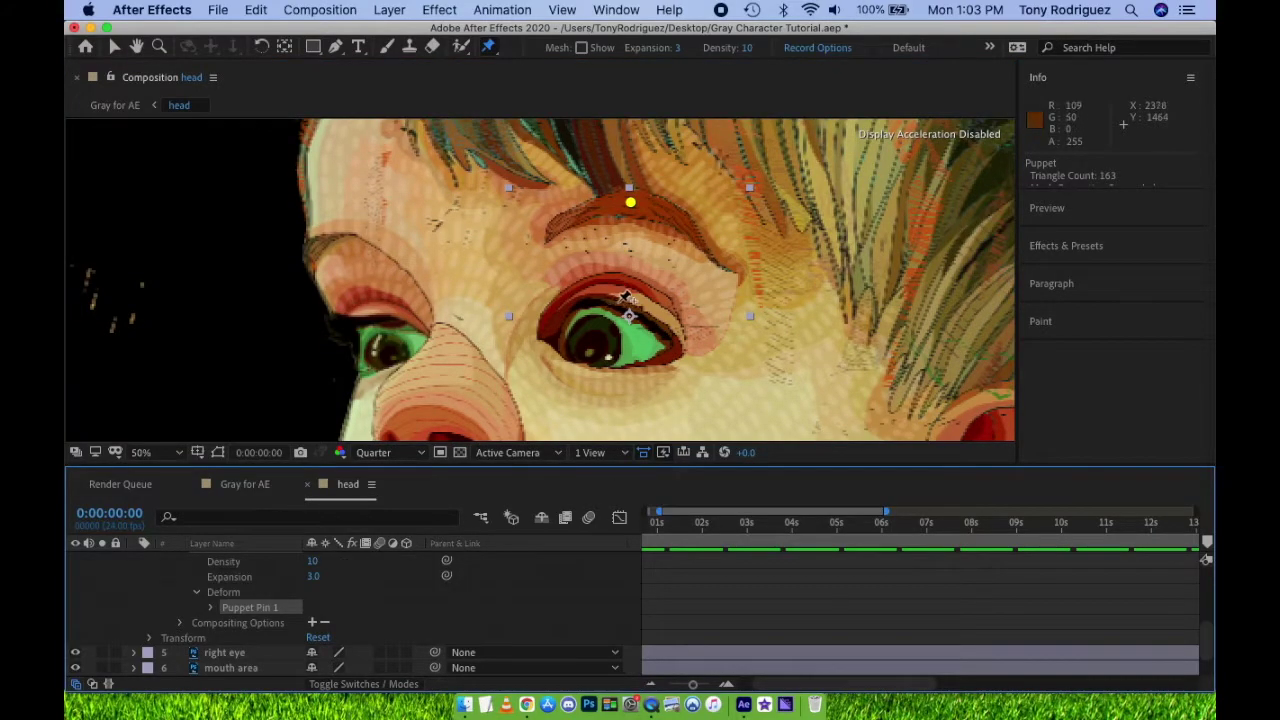
click(615, 297)
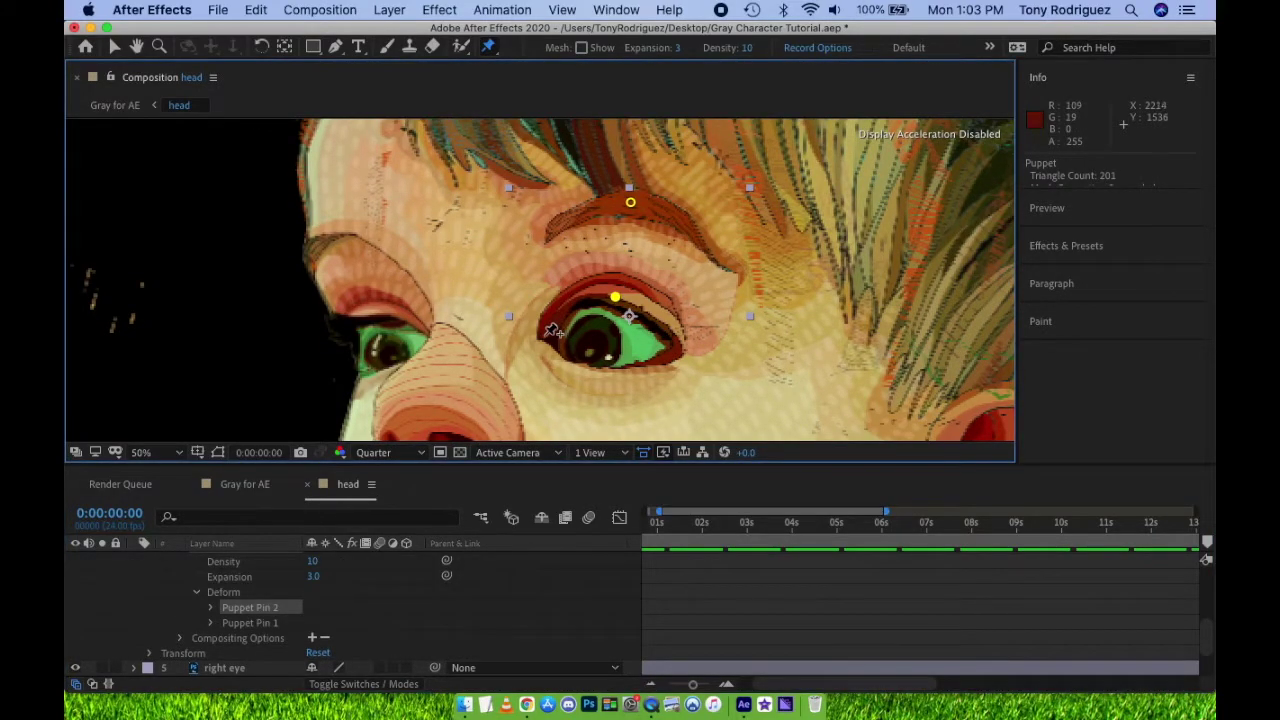
click(543, 334)
click(593, 363)
click(678, 353)
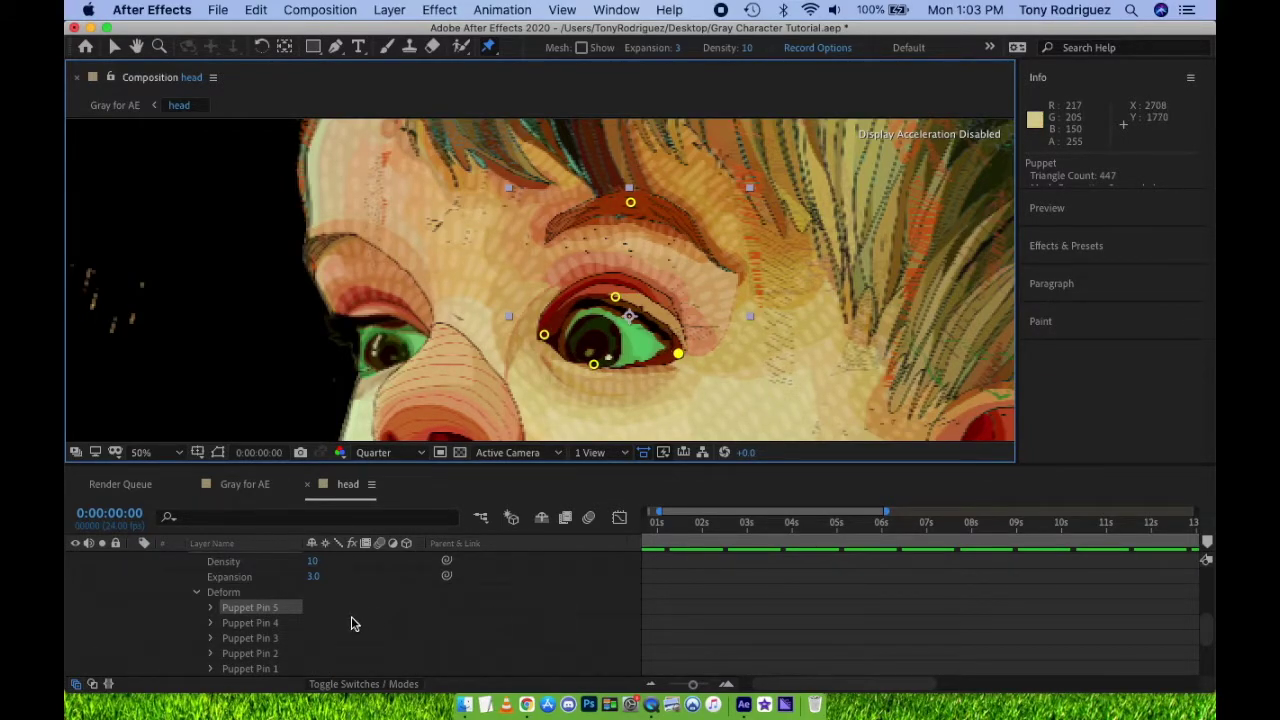
- Try to delete the starting Position keyframes of Puppet Pins 2 to 5 on the left eye layer
scroll(350, 623, down, 1)
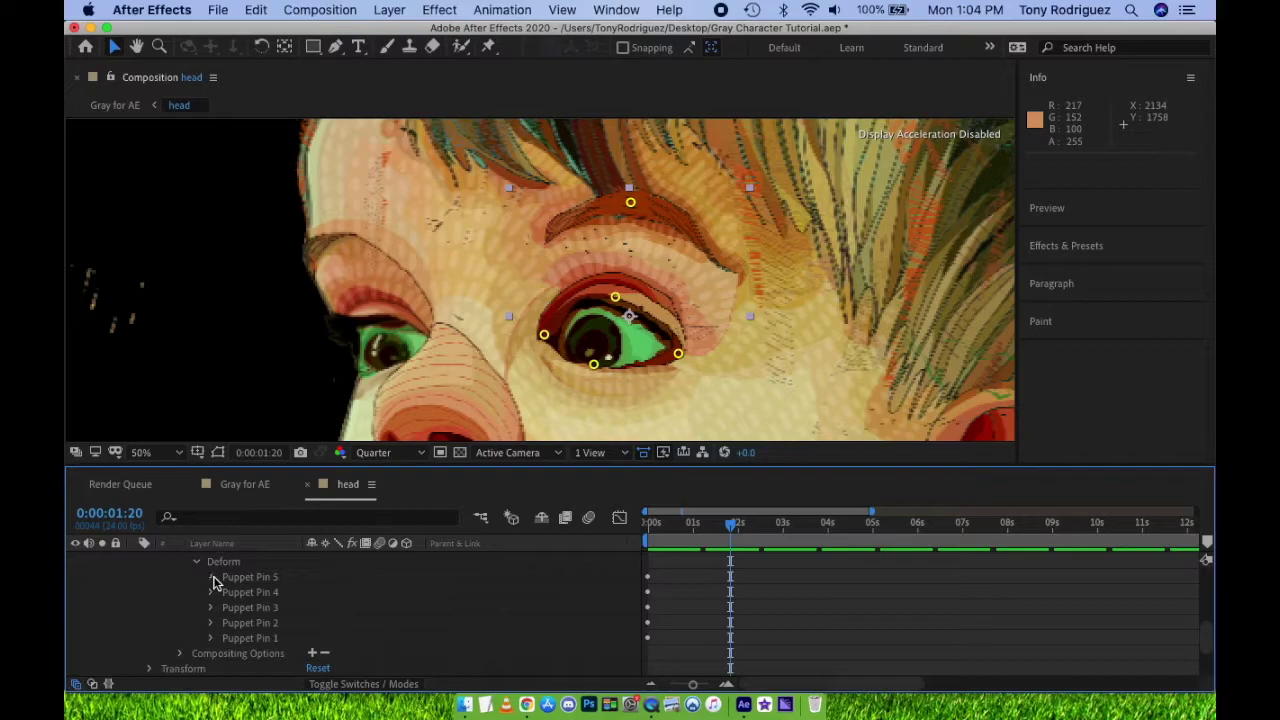
click(212, 578)
click(211, 623)
click(211, 625)
click(212, 660)
drag(678, 668, 626, 554)
scroll(660, 600, up, 1)
drag(710, 464, 703, 296)
scroll(695, 445, up, 3)
key(Delete)
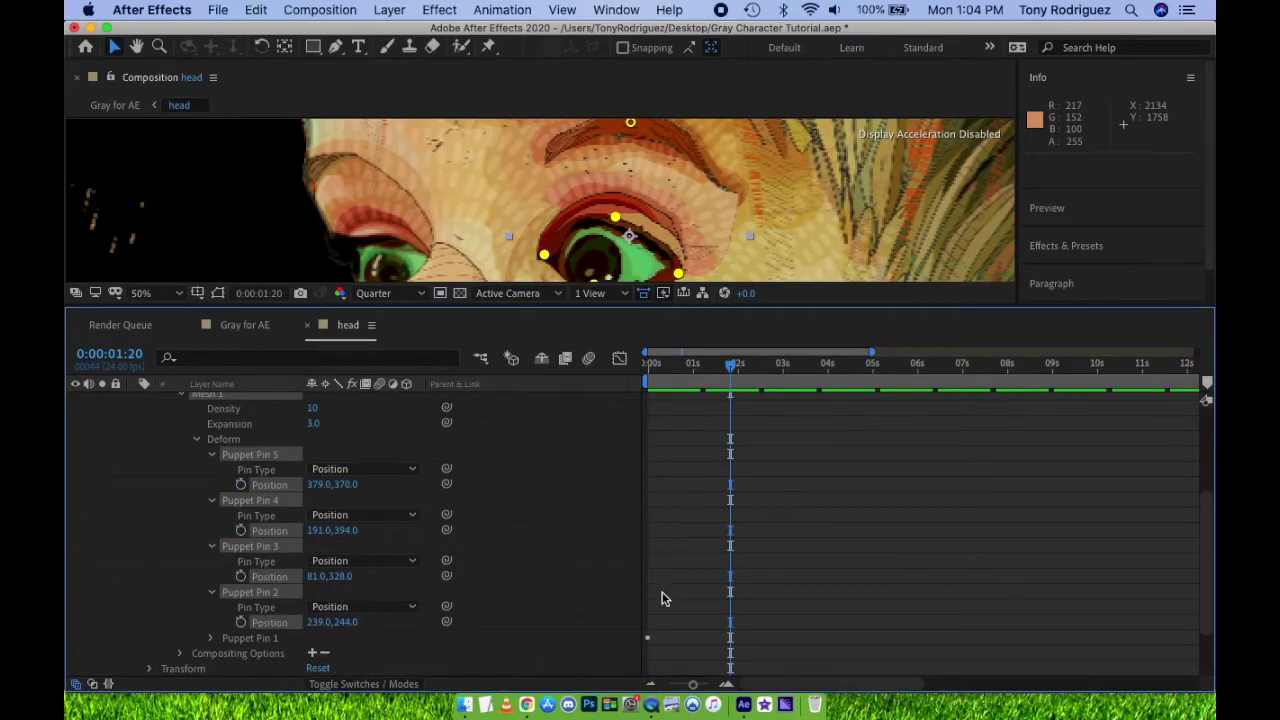
- Raise the left eyebrow's Puppet Pin 1 to about 279, -16 at 0:00:01:00, keyframing its Position
click(212, 593)
click(211, 561)
click(648, 591)
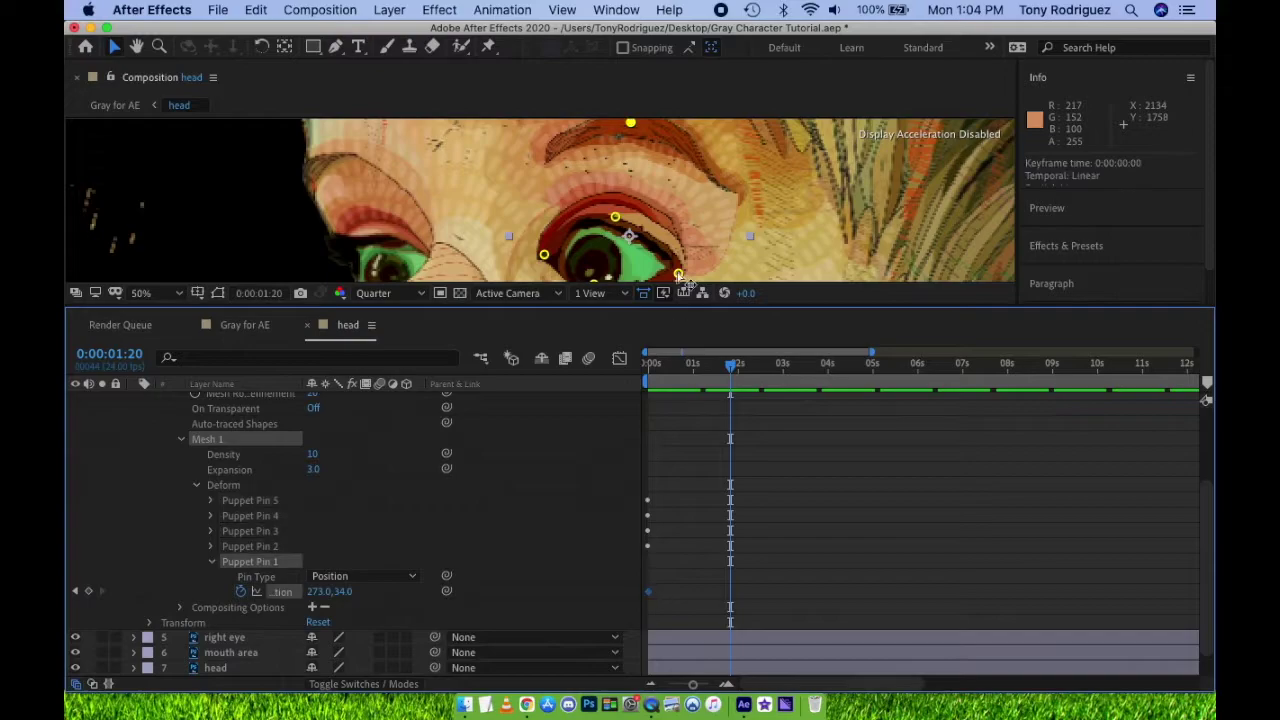
drag(703, 303, 698, 500)
scroll(604, 640, down, 3)
drag(733, 563, 695, 563)
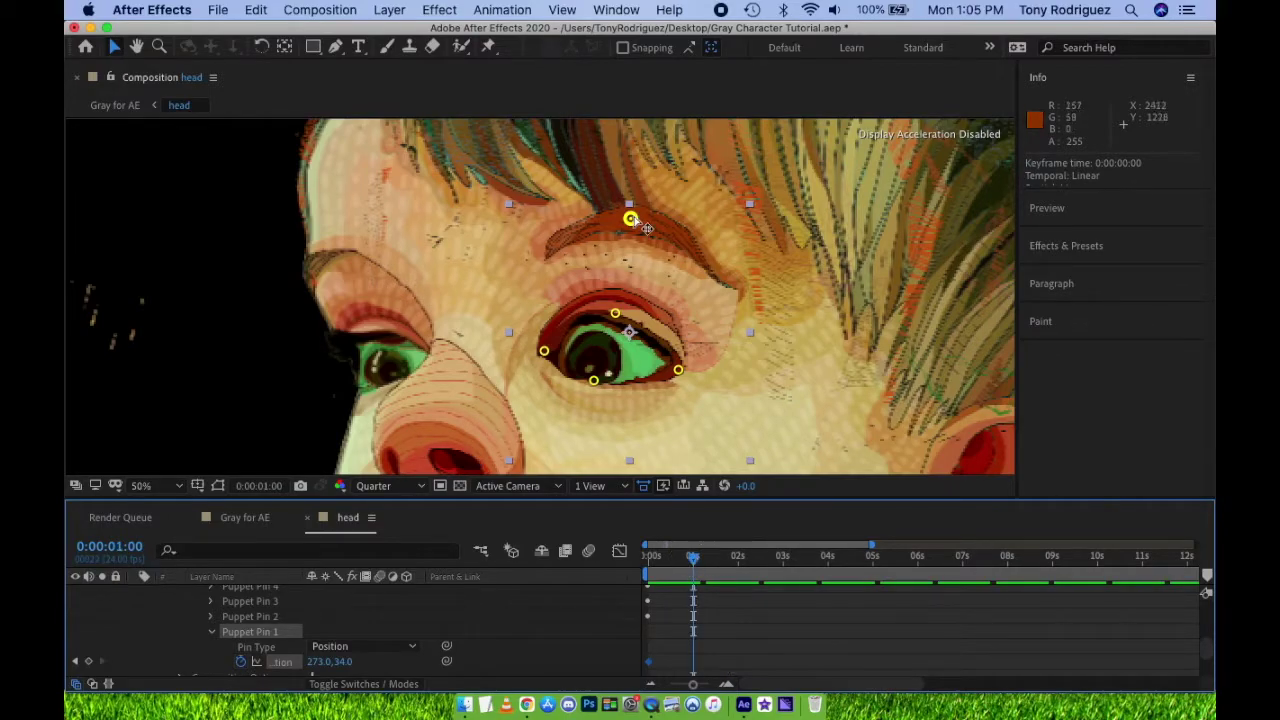
drag(630, 218, 633, 196)
- Play the composition from the start to preview the eyebrow raise
drag(697, 563, 630, 557)
key(space)
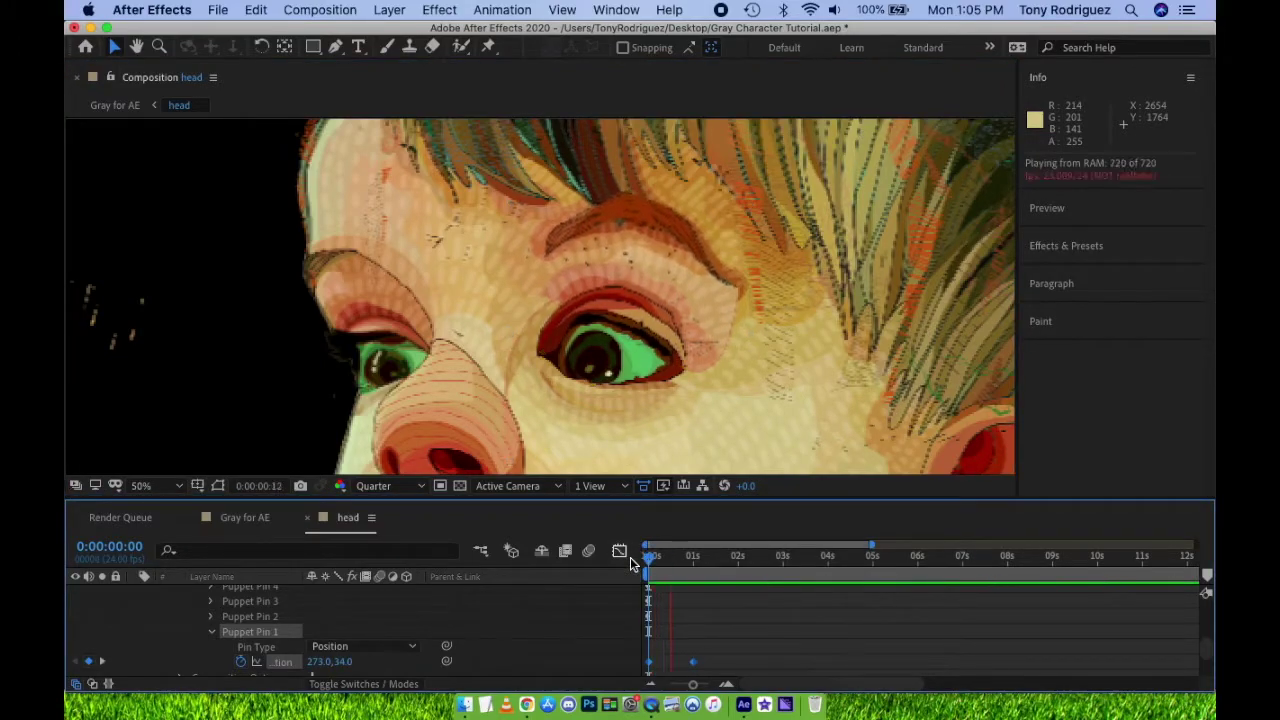
key(space)
- Apply Easy Ease to both Position keyframes of the left eyebrow pin and preview the eased motion
scroll(705, 660, down, 2)
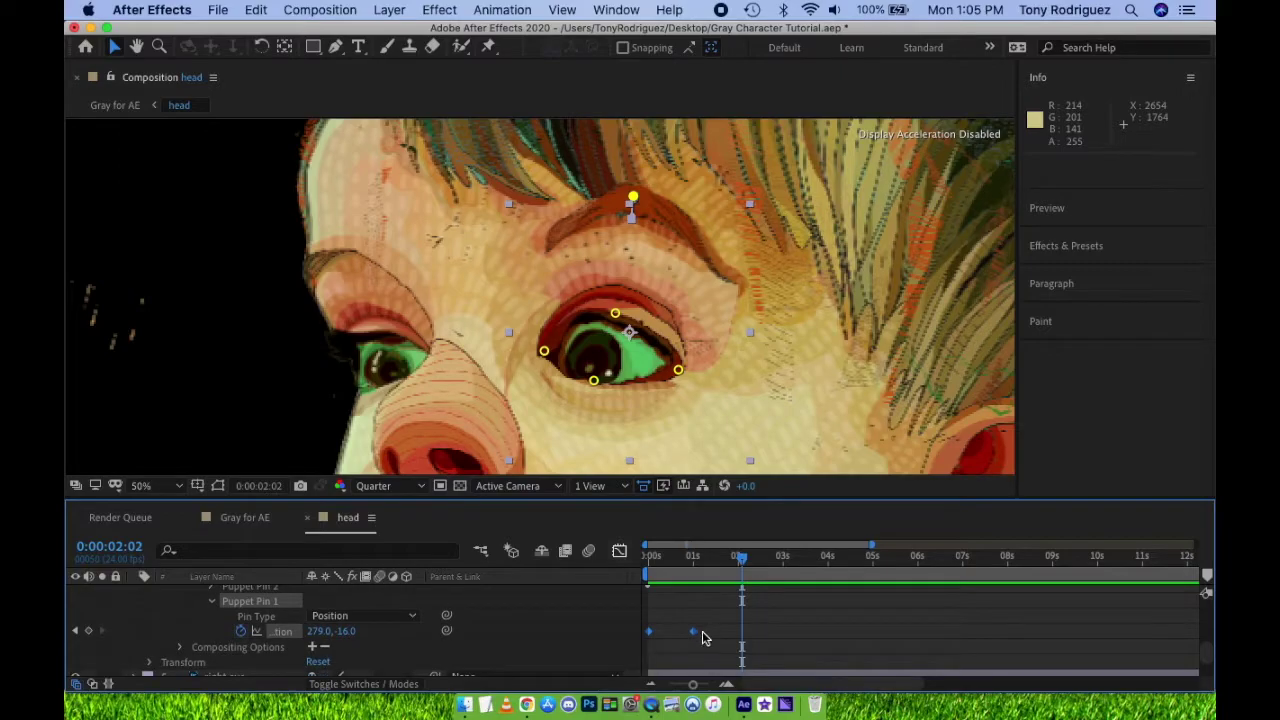
right_click(694, 634)
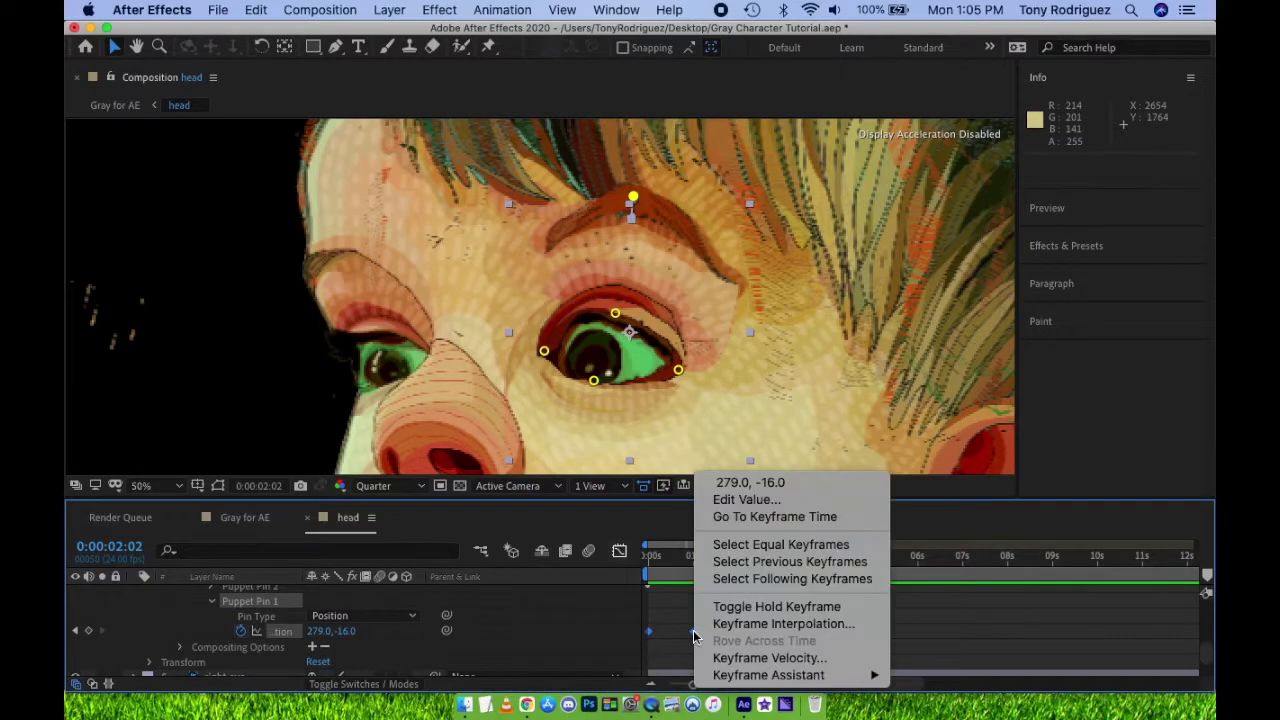
mouse_move(766, 674)
click(950, 571)
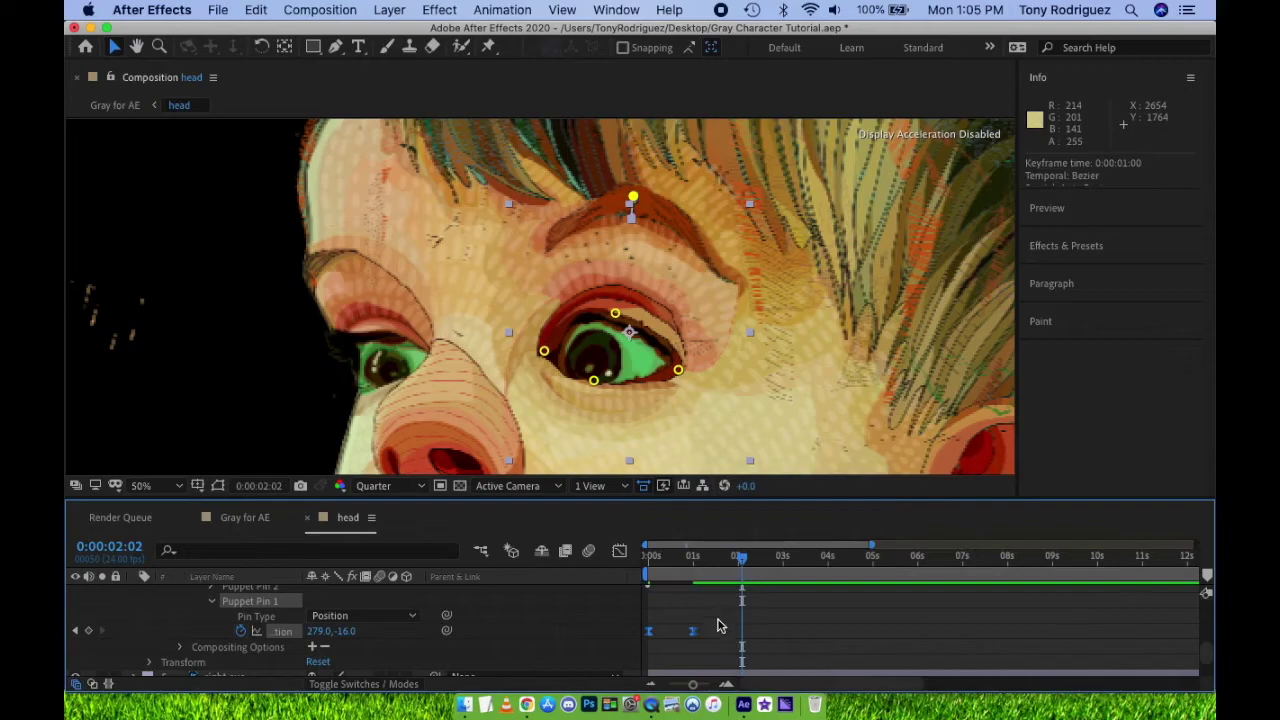
drag(744, 566, 623, 558)
key(space)
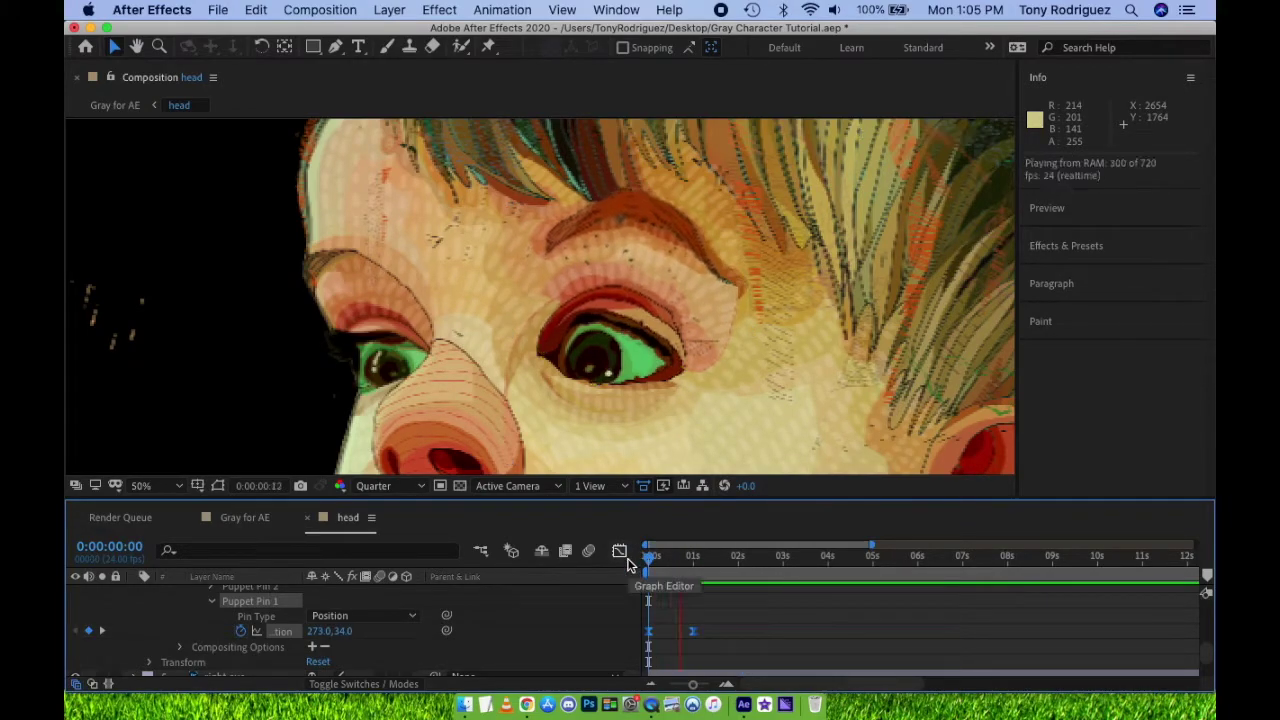
key(space)
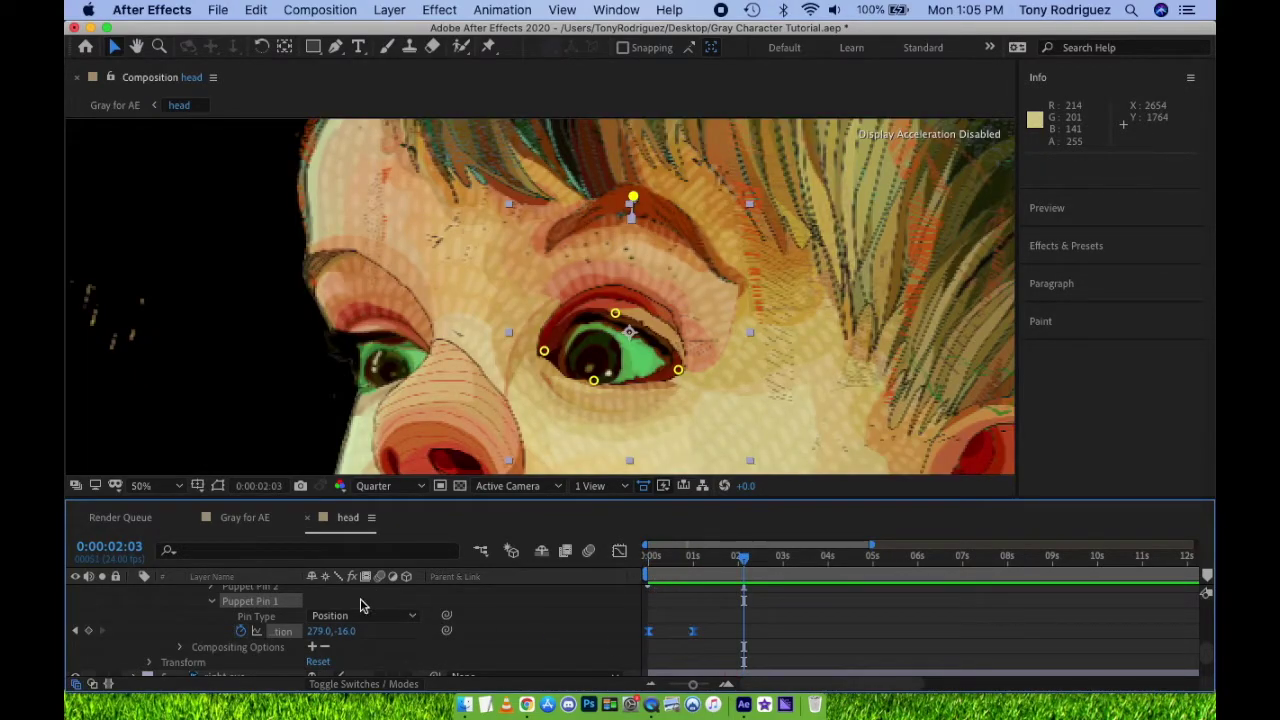
- Add a loopOut() expression to the left eyebrow pin's two-keyframe Position animation and preview the loop
alt+click(241, 632)
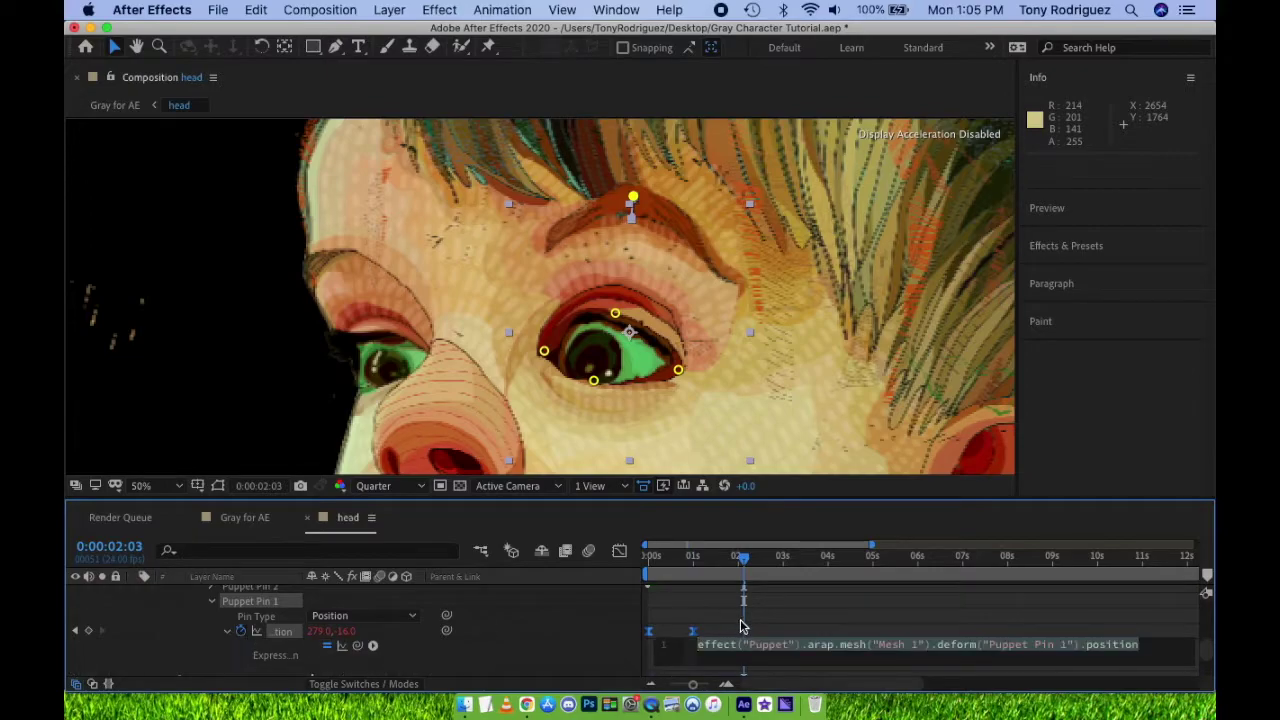
text(loop)
key(Return)
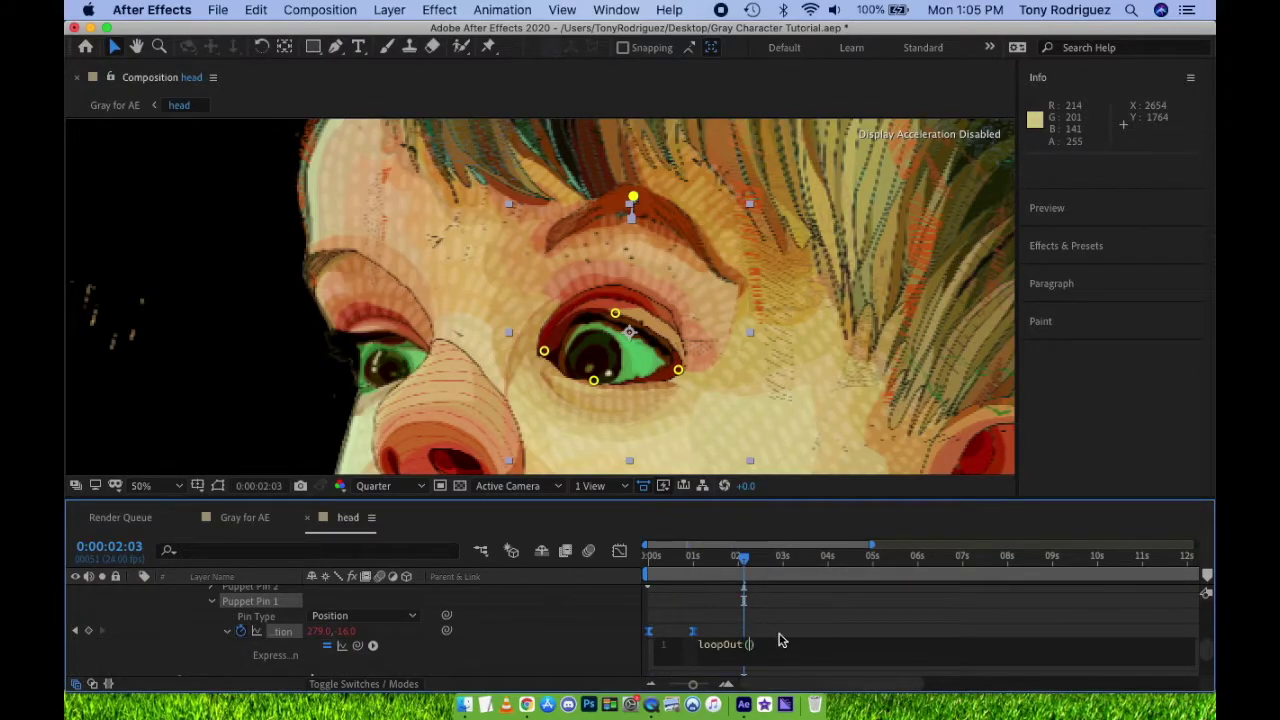
key(KP_Enter)
key(Home)
key(v)
key(space)
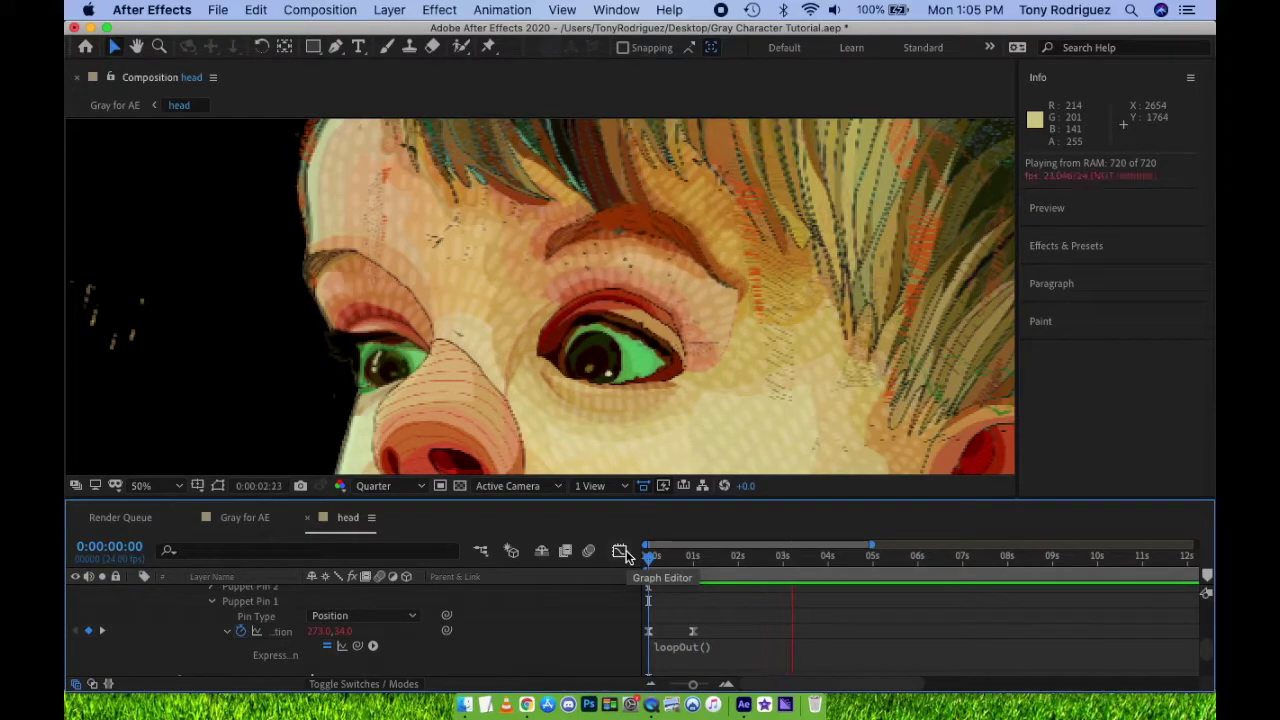
key(space)
- Undo the loop expression and the easing on the left eyebrow pin's Position keyframes
key(super+z)
key(super+z)
key(super+z)
- Copy the eyebrow pin's first Position keyframe to 0:00:02:00 and apply Easy Ease to all three keyframes
click(708, 637)
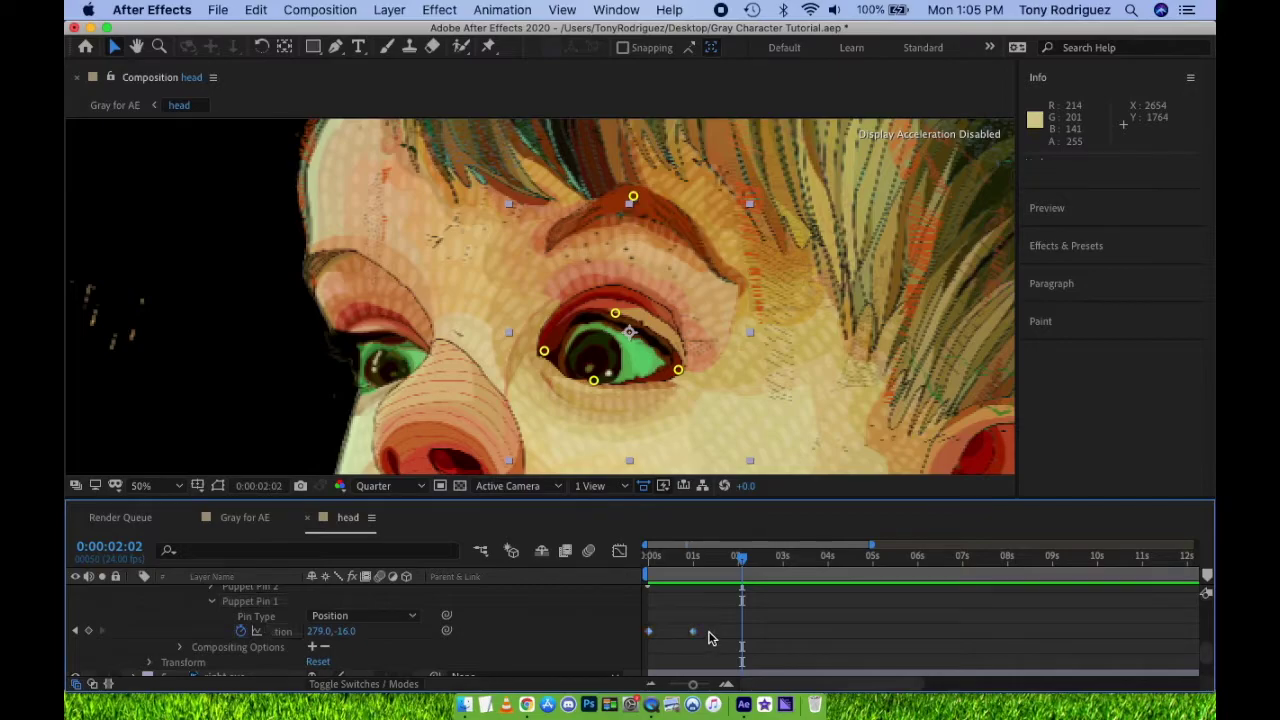
click(650, 630)
key(super+c)
click(738, 556)
click(793, 562)
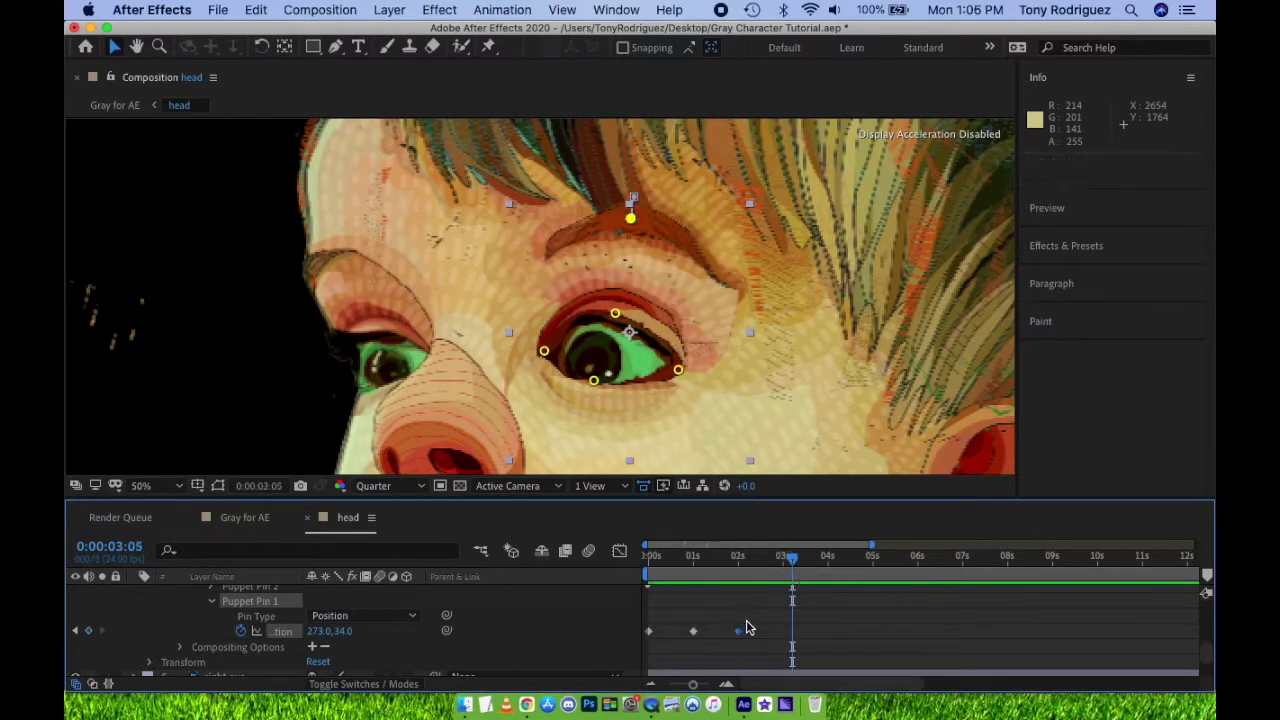
right_click(648, 631)
mouse_move(698, 677)
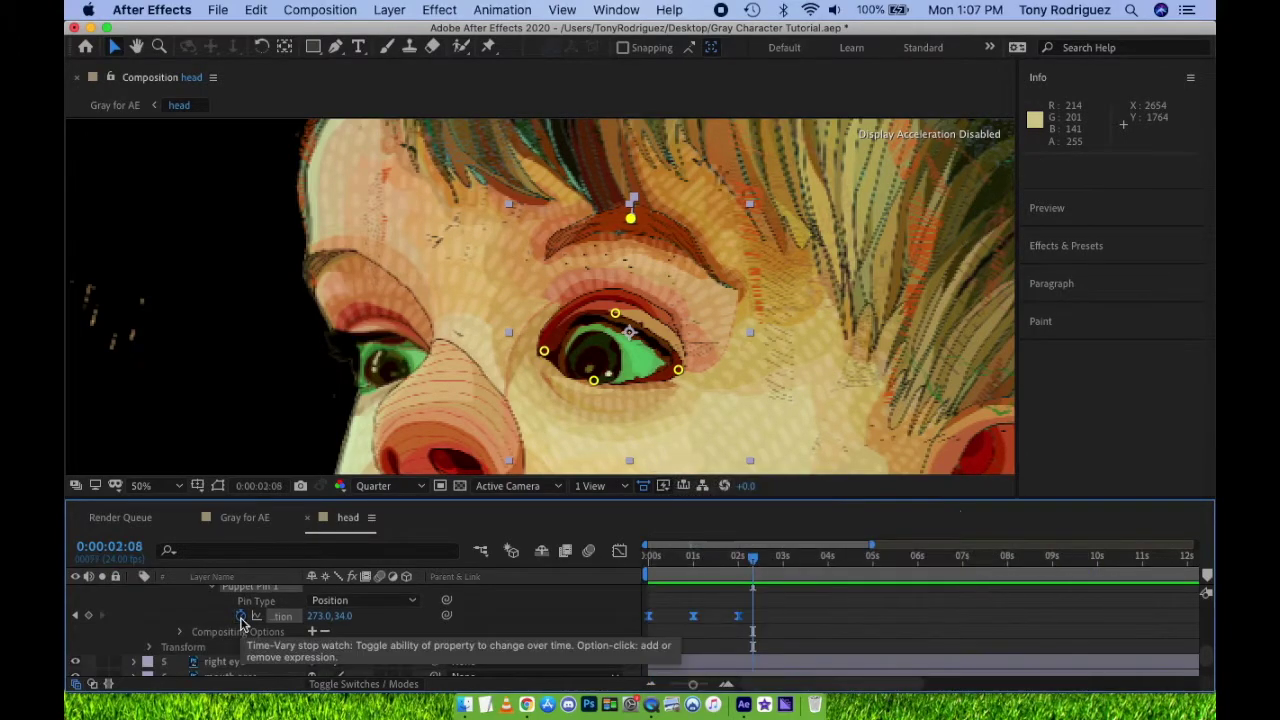
- Loop the left eyebrow pin's Position with a loopOut() expression and preview the motion from the start
alt+click(240, 615)
text(loopout()
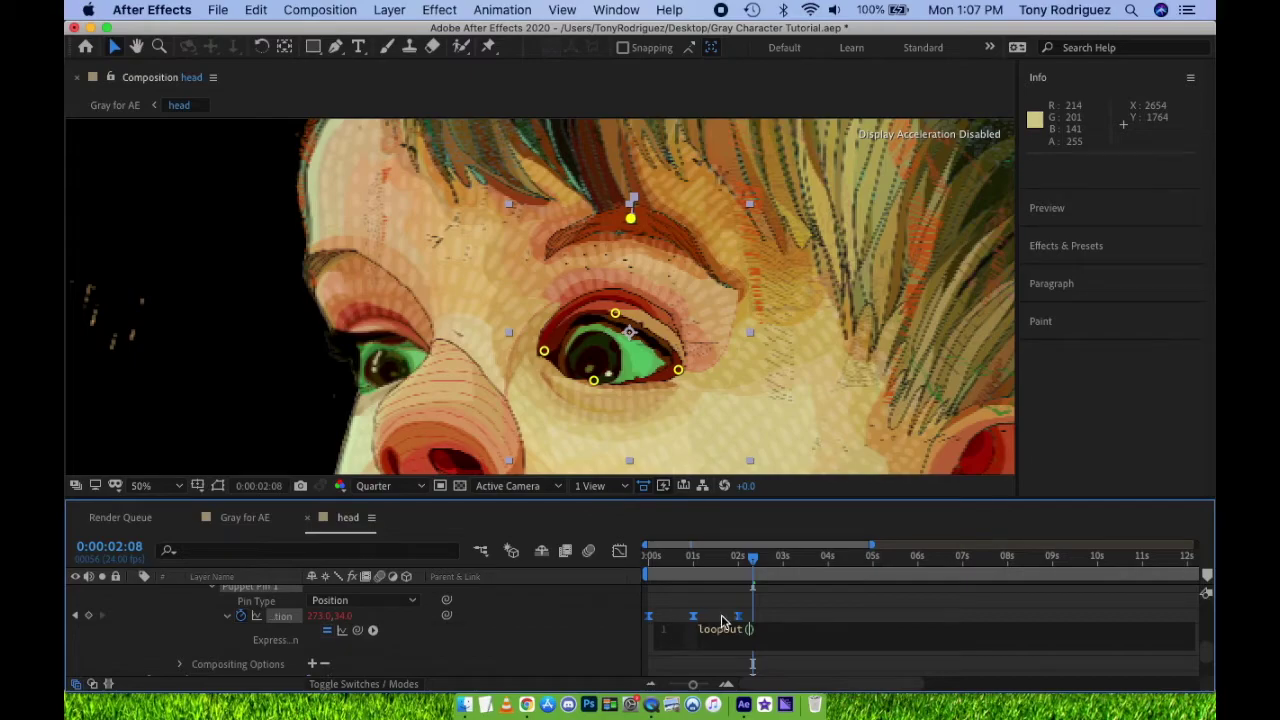
click(726, 610)
click(657, 548)
key(space)
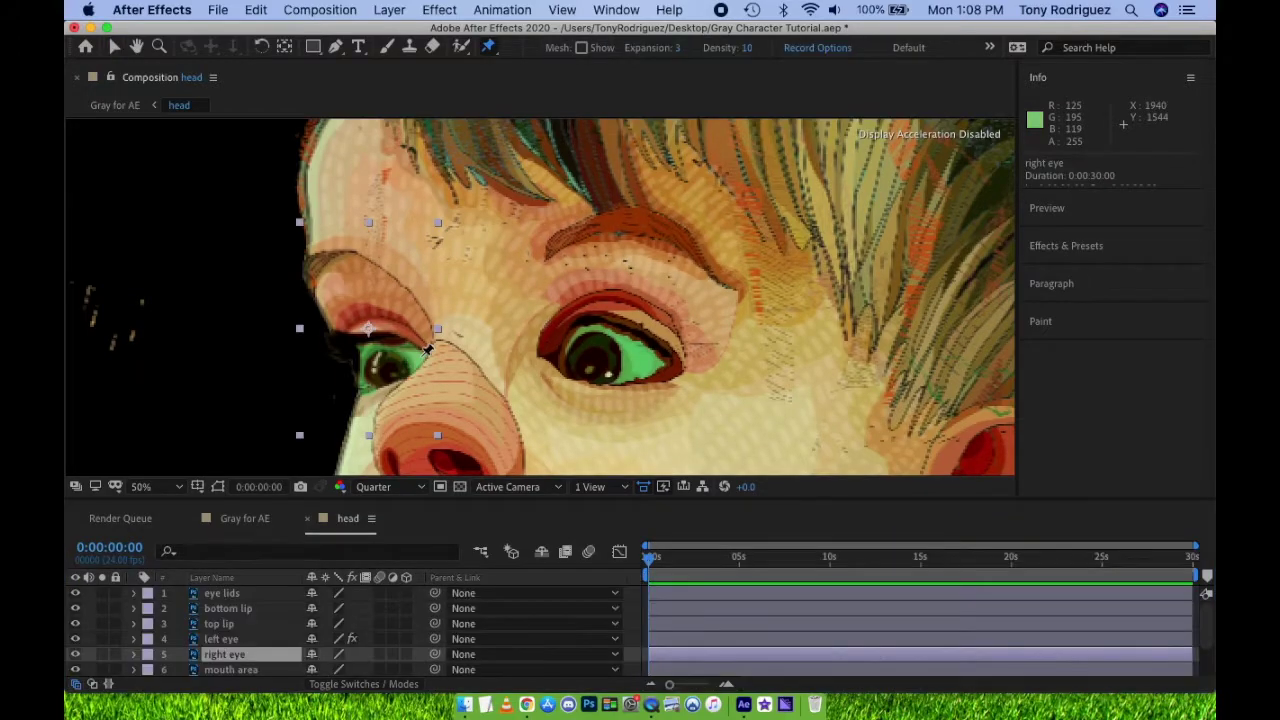
- Place five puppet pins on the right eye layer at both eye corners, the upper lid, the lower lid and the eyebrow
click(422, 354)
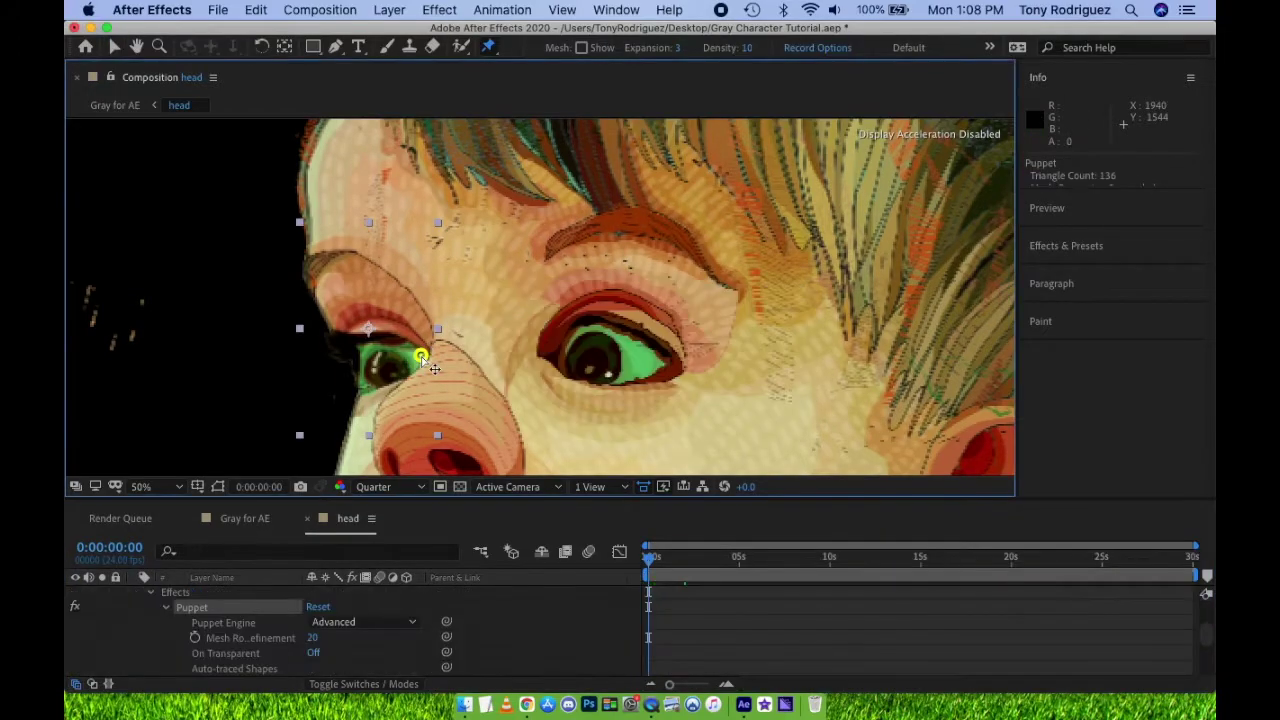
click(359, 381)
click(380, 333)
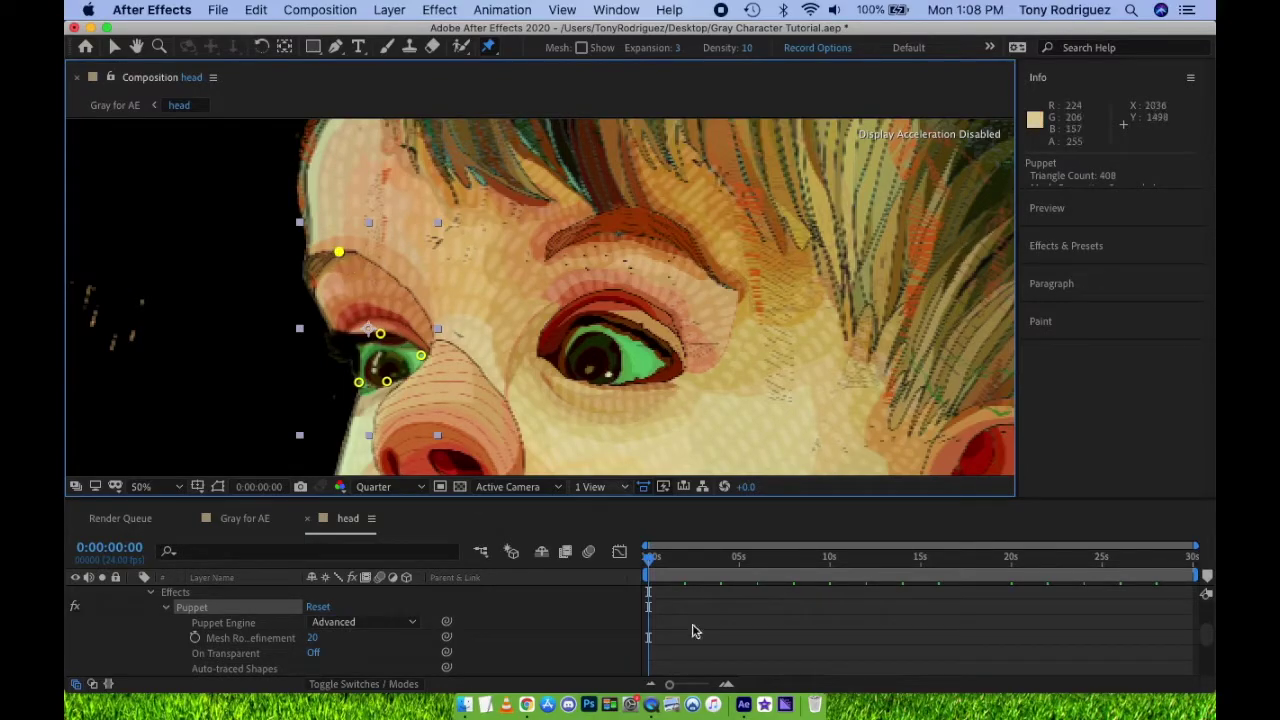
- Reveal the right eye layer's keyframes and delete the Position keyframes of every puppet pin except the eyebrow pin
drag(628, 499, 620, 357)
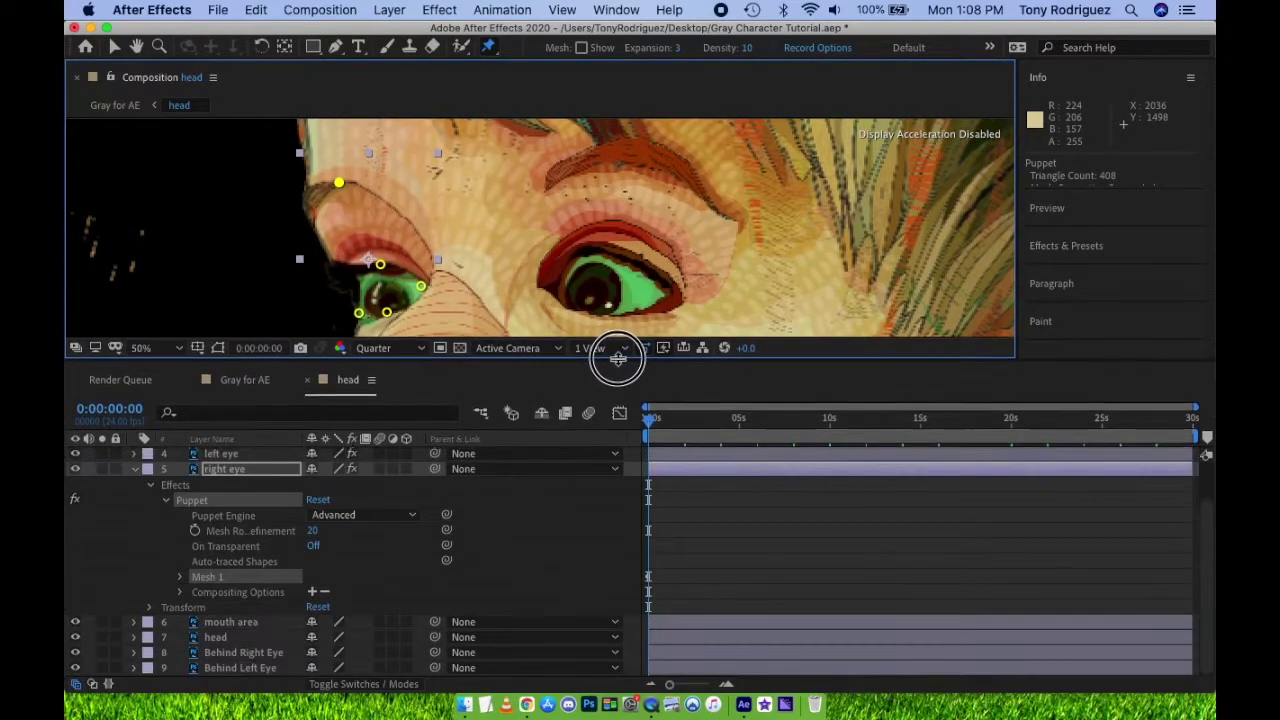
click(230, 469)
key(u)
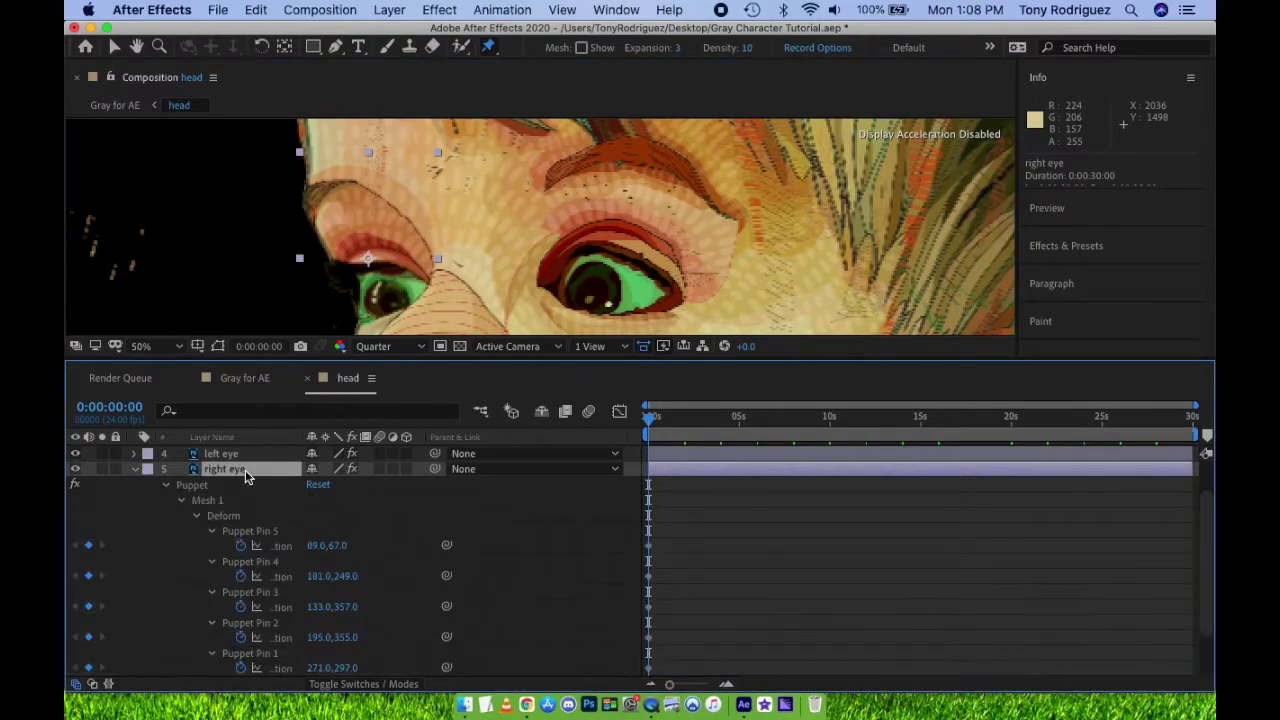
scroll(311, 569, down, 1)
drag(650, 418, 760, 418)
drag(682, 520, 633, 648)
key(Delete)
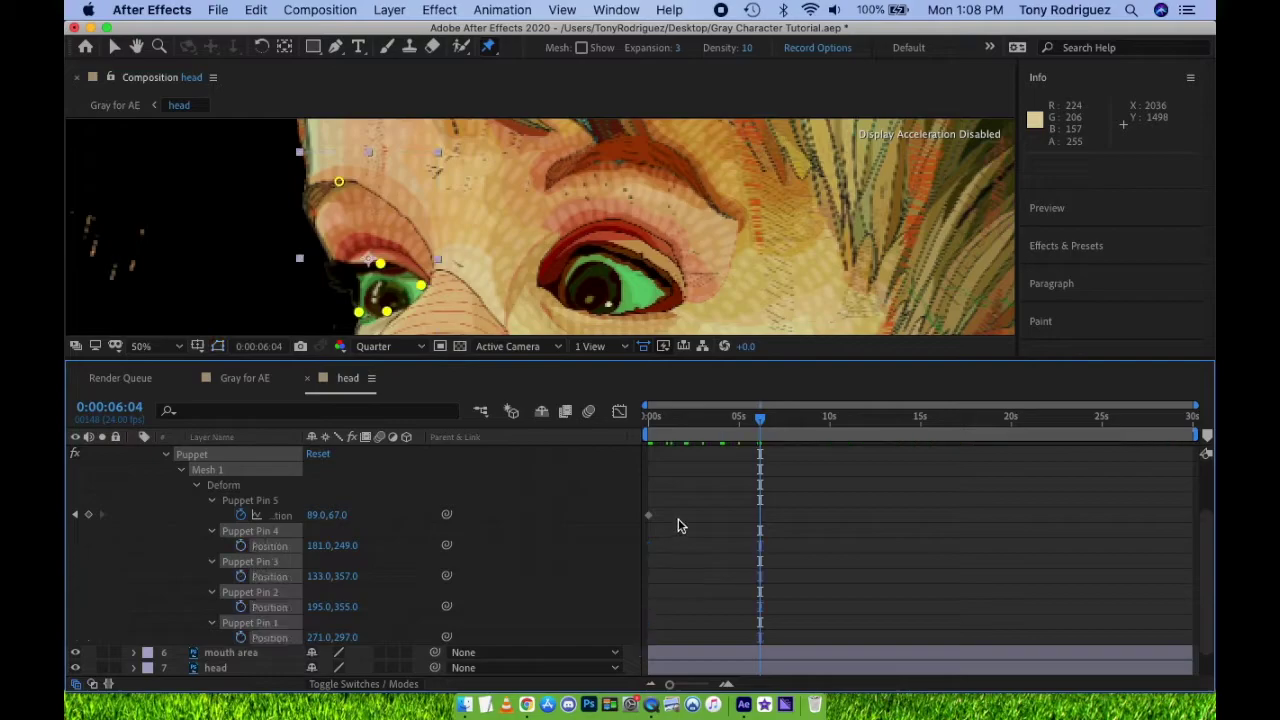
drag(697, 419, 648, 418)
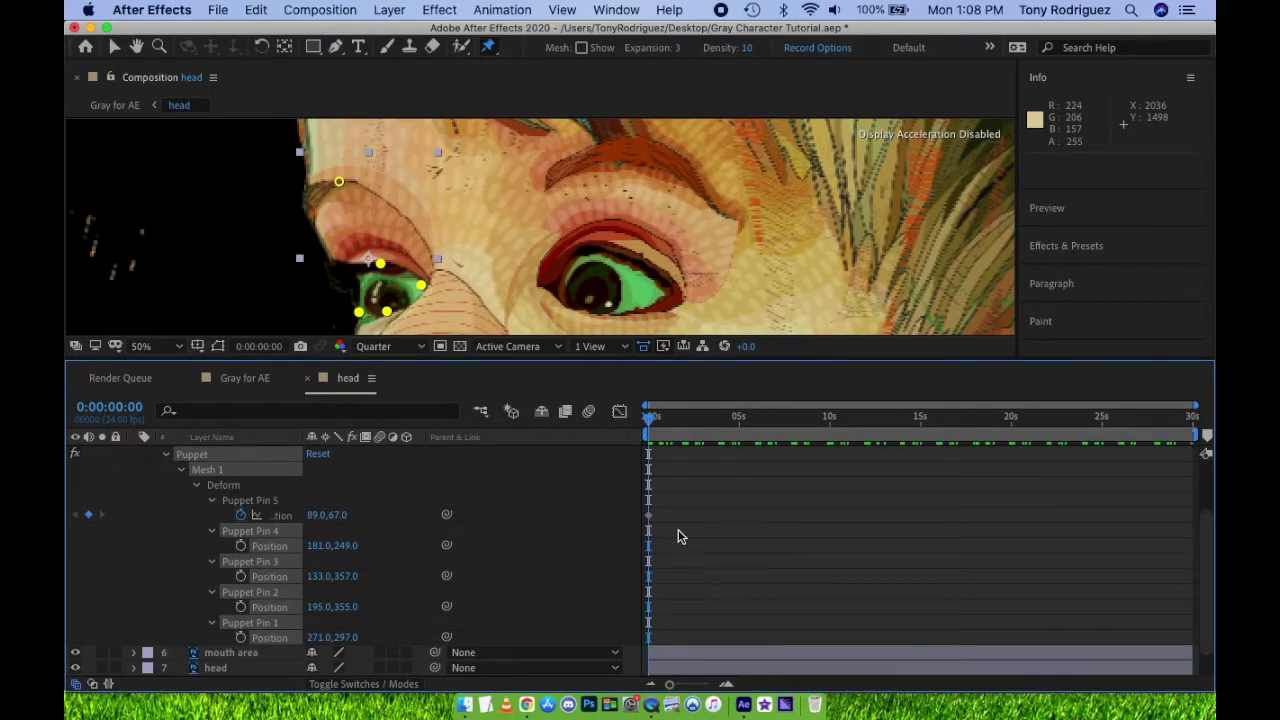
- Raise the right eyebrow pin at 0:00:01:00 to a Position of about 79, 45 to create its second keyframe
scroll(678, 530, up, 5)
drag(651, 415, 738, 423)
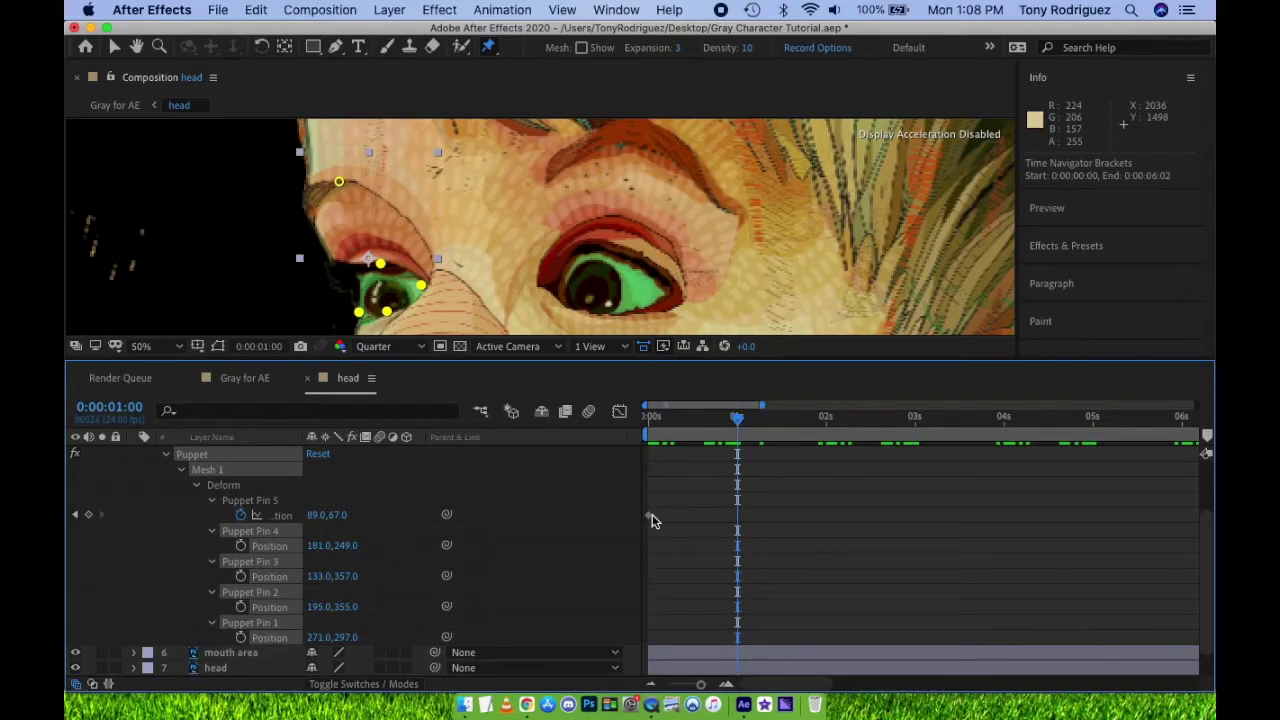
click(340, 183)
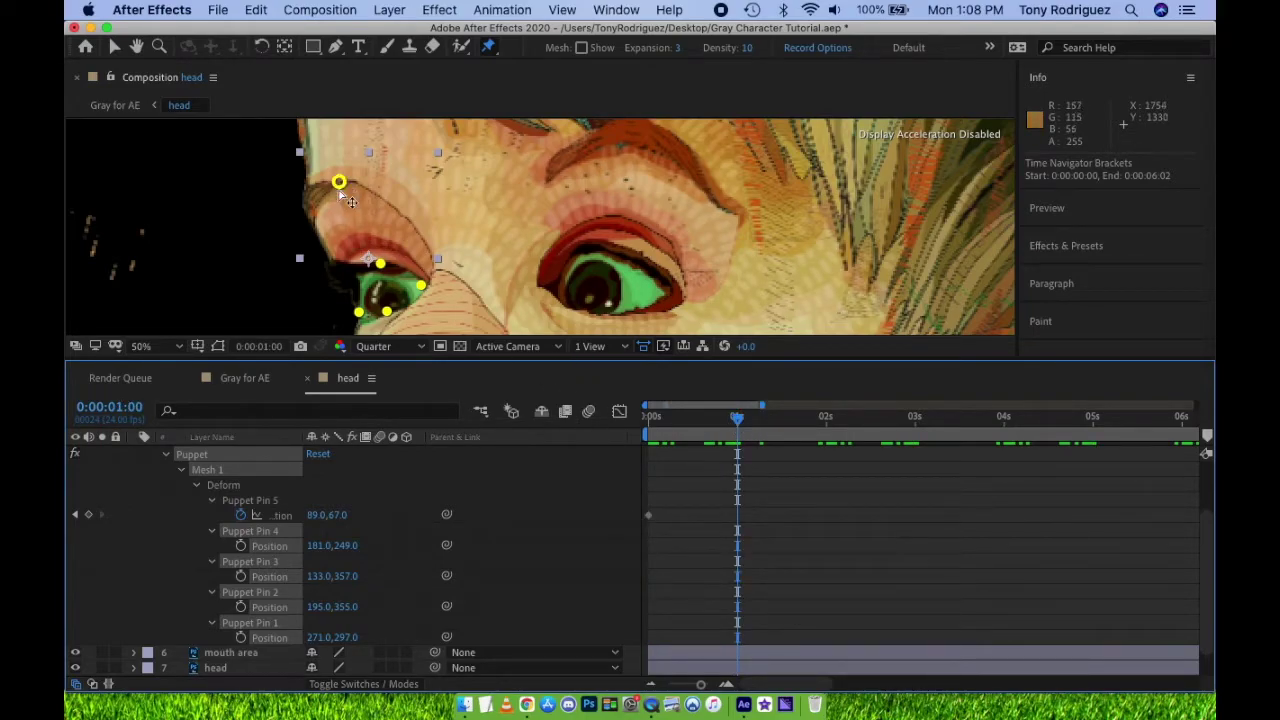
drag(351, 202, 343, 190)
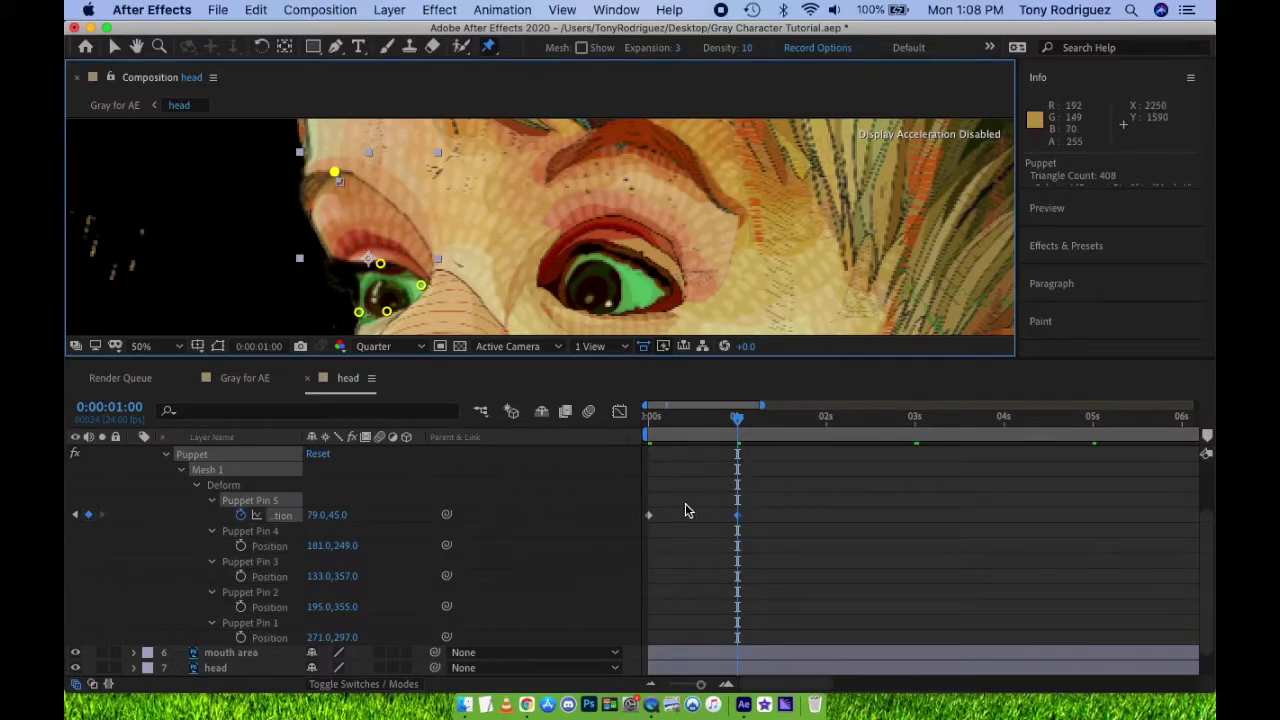
- Copy the right eyebrow pin's first Position keyframe to 0:00:02:00 and apply Easy Ease to all three keyframes
click(648, 515)
key(ctrl+c)
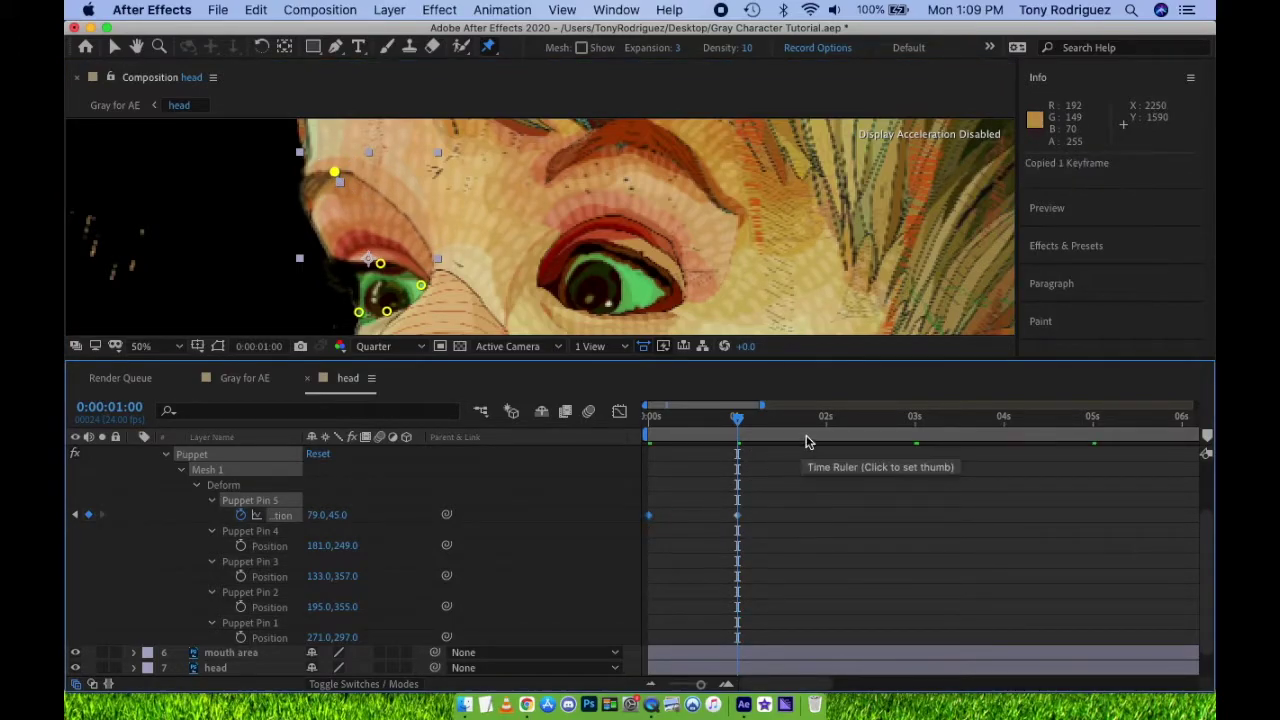
click(825, 420)
key(space)
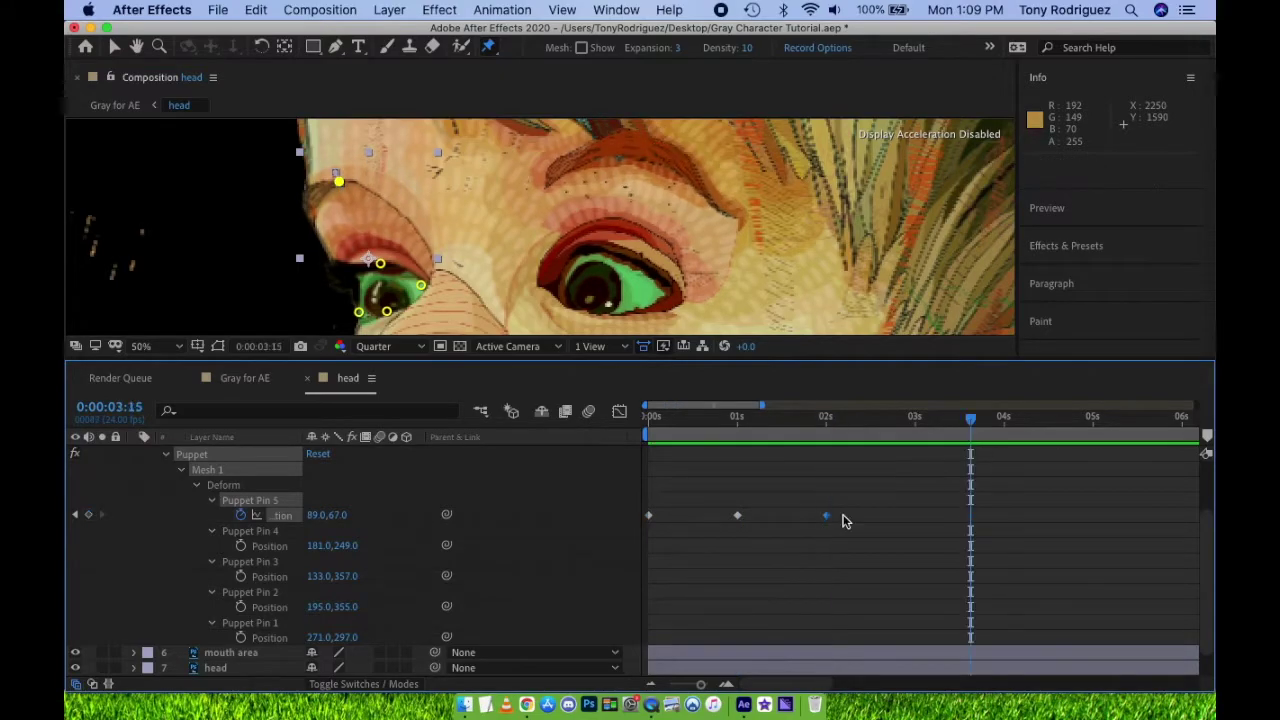
right_click(649, 515)
mouse_move(720, 676)
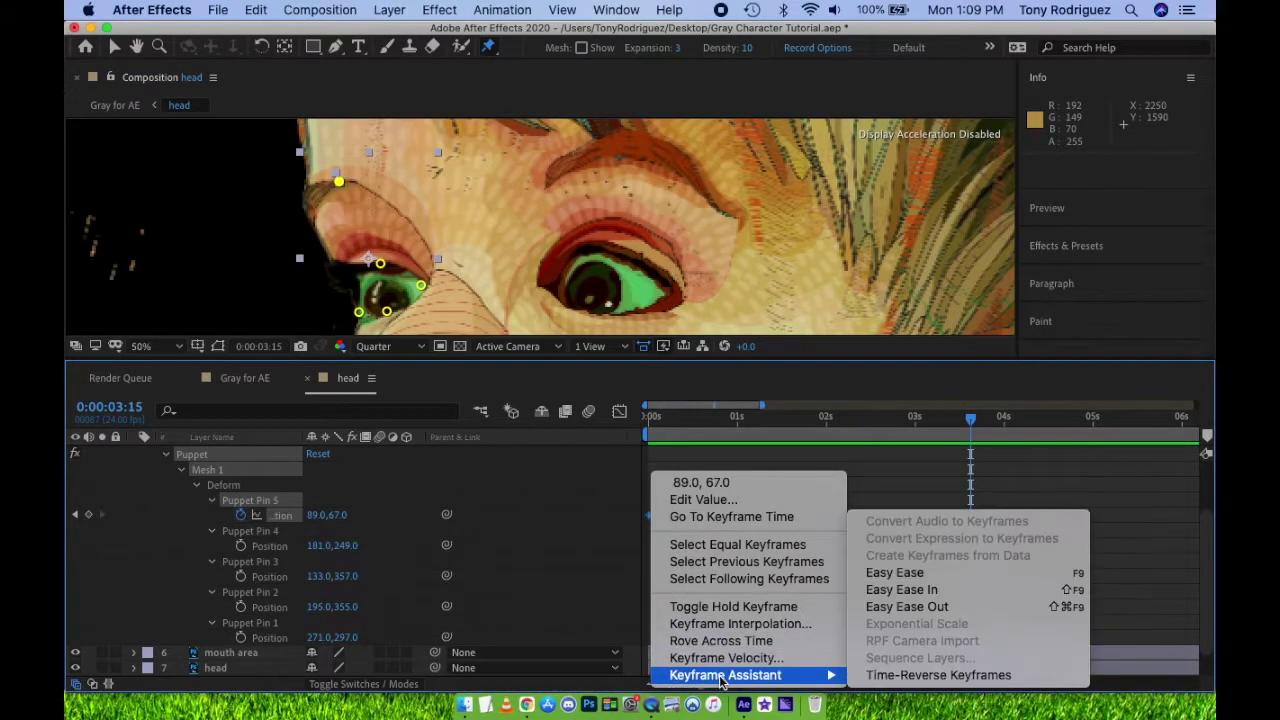
click(977, 574)
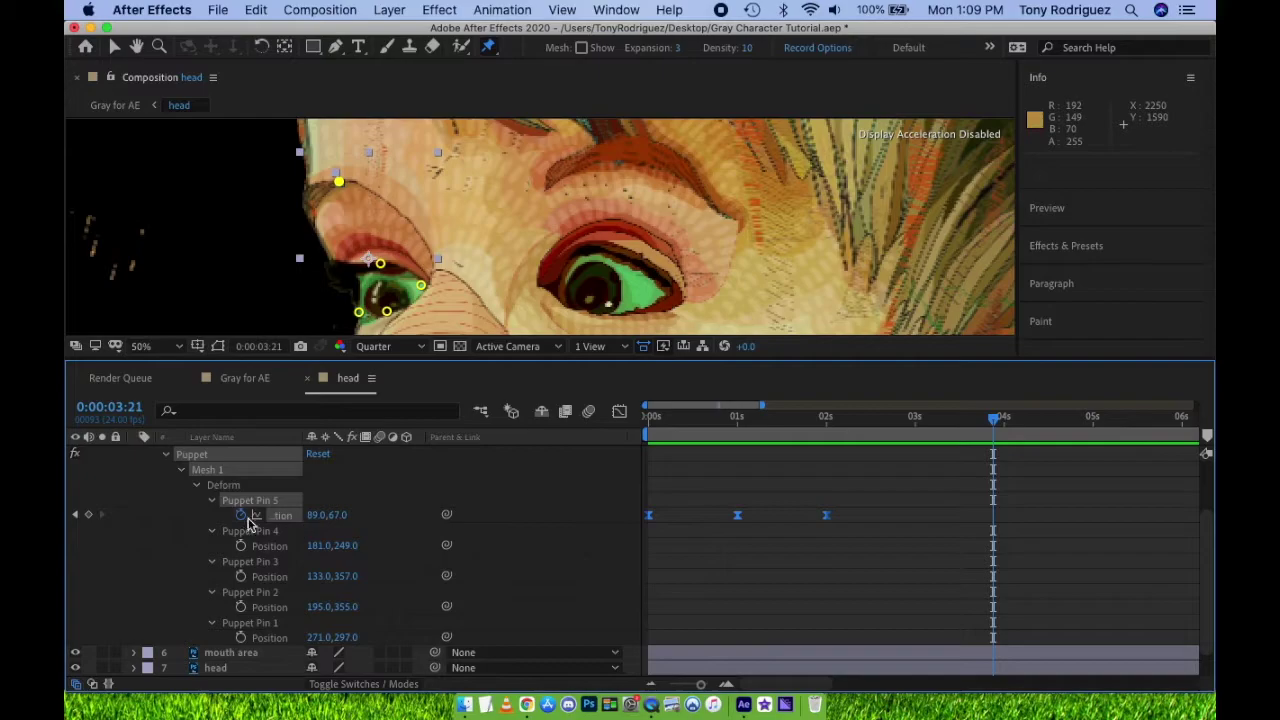
- Loop the right eyebrow pin's Position with a loopOut() expression and preview the whole head from the start
alt+click(247, 517)
text(loopout)
key(Return)
drag(670, 419, 616, 419)
drag(651, 358, 645, 597)
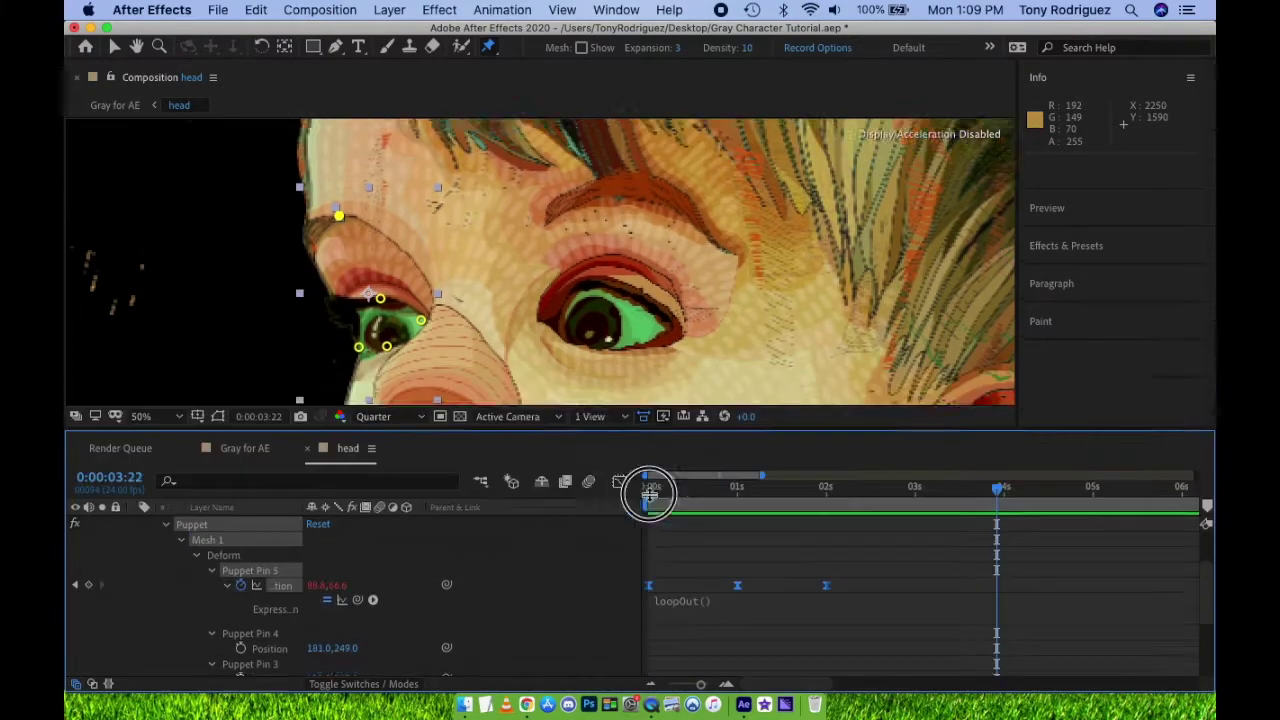
scroll(617, 533, down, 2)
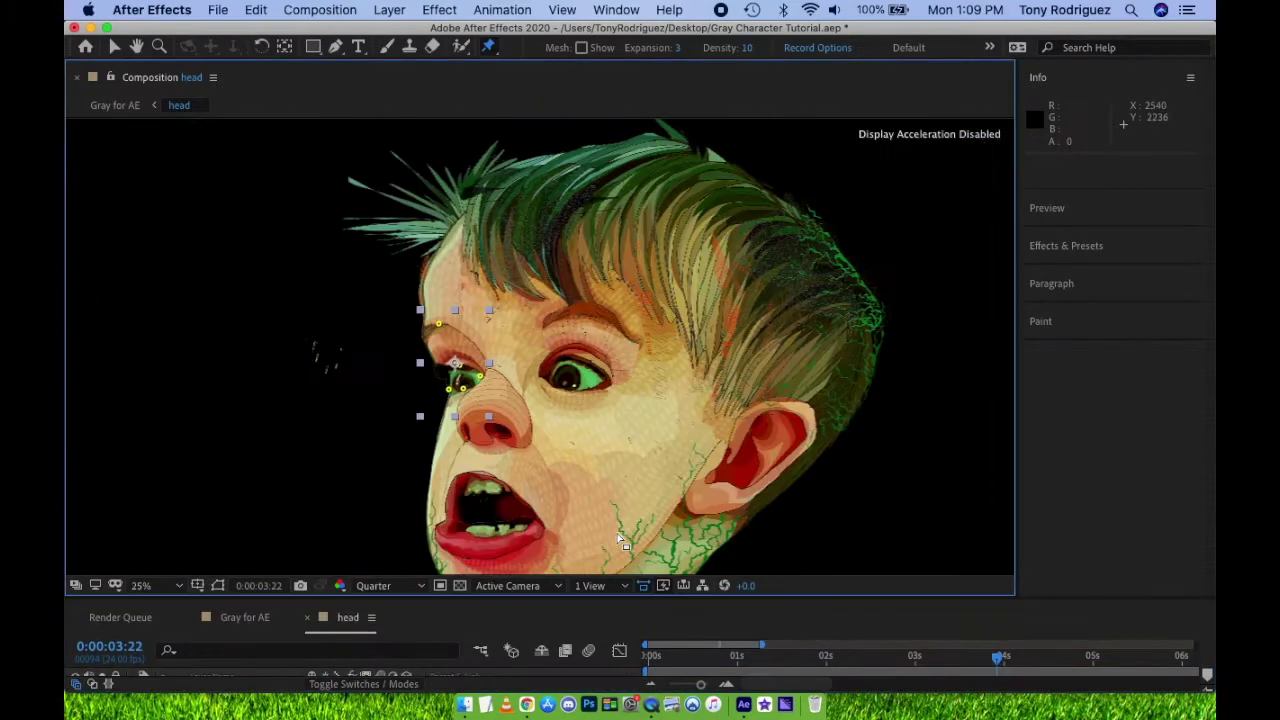
drag(668, 661, 623, 654)
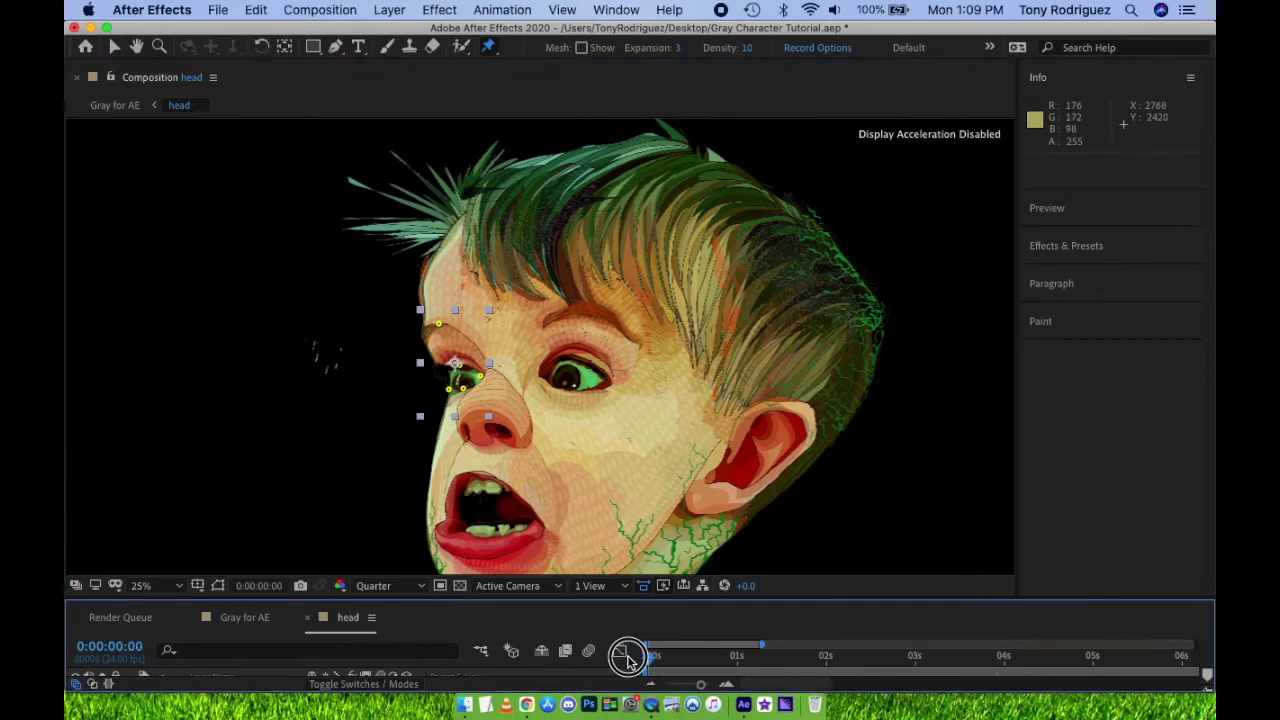
key(space)
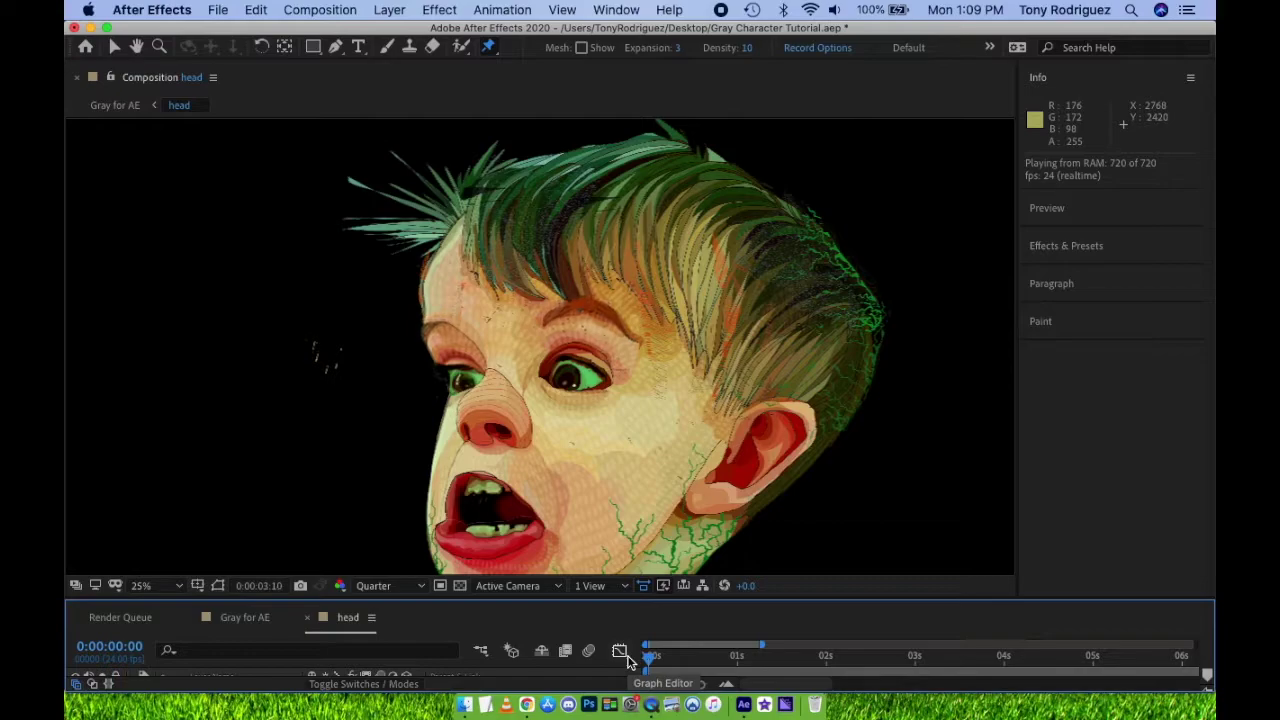
key(space)
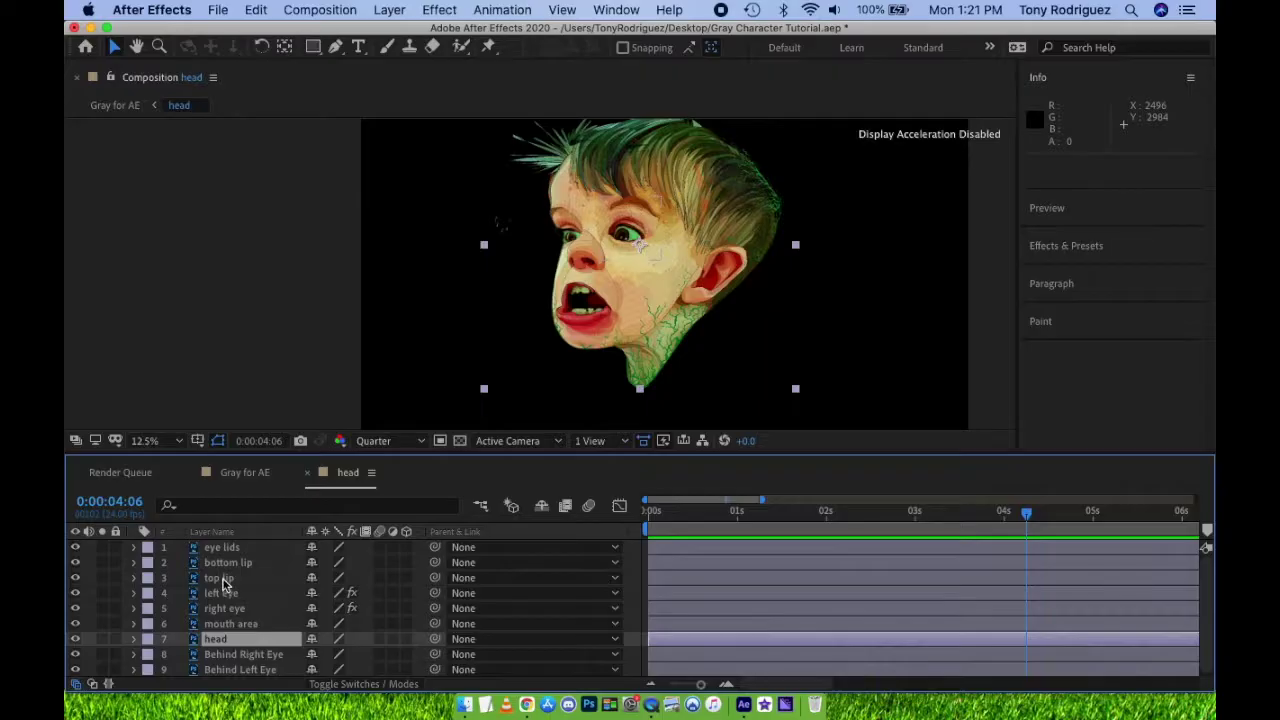
- Identify the lip layers and pre-compose the bottom lip and top lip into a composition named Mouth
click(222, 578)
click(75, 579)
click(75, 579)
click(216, 563)
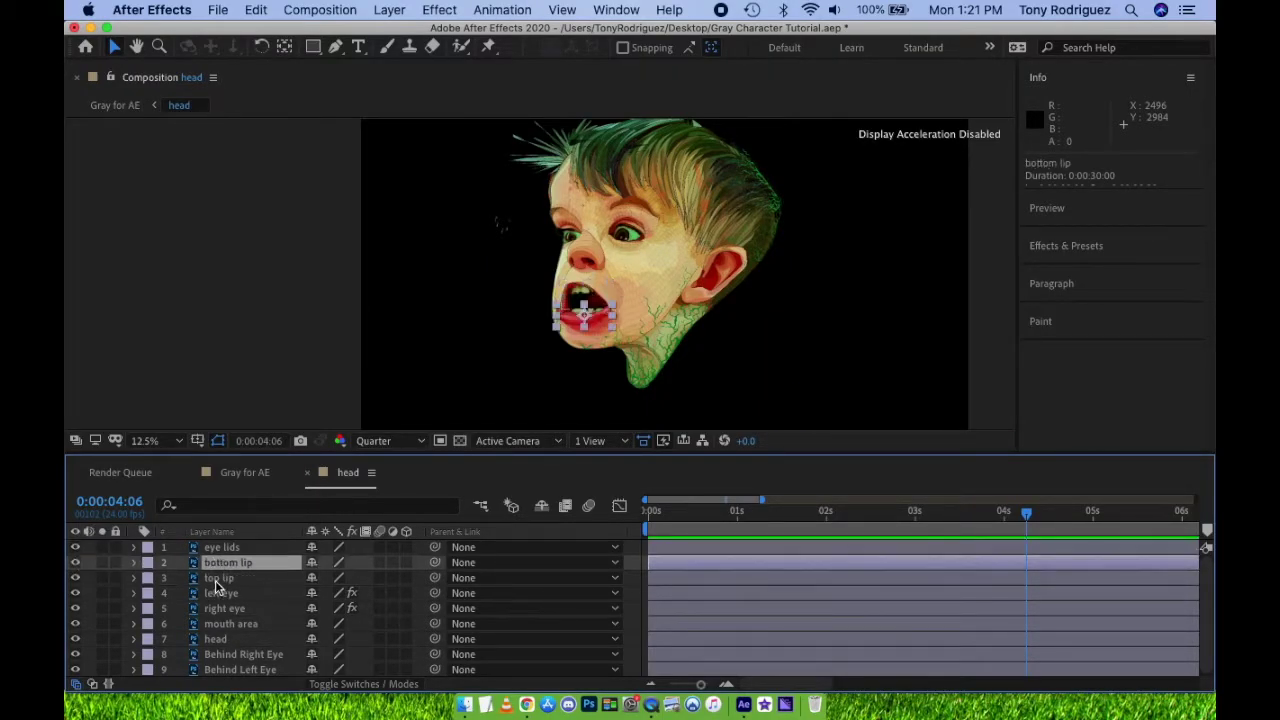
shift+click(215, 580)
key(super+shift+c)
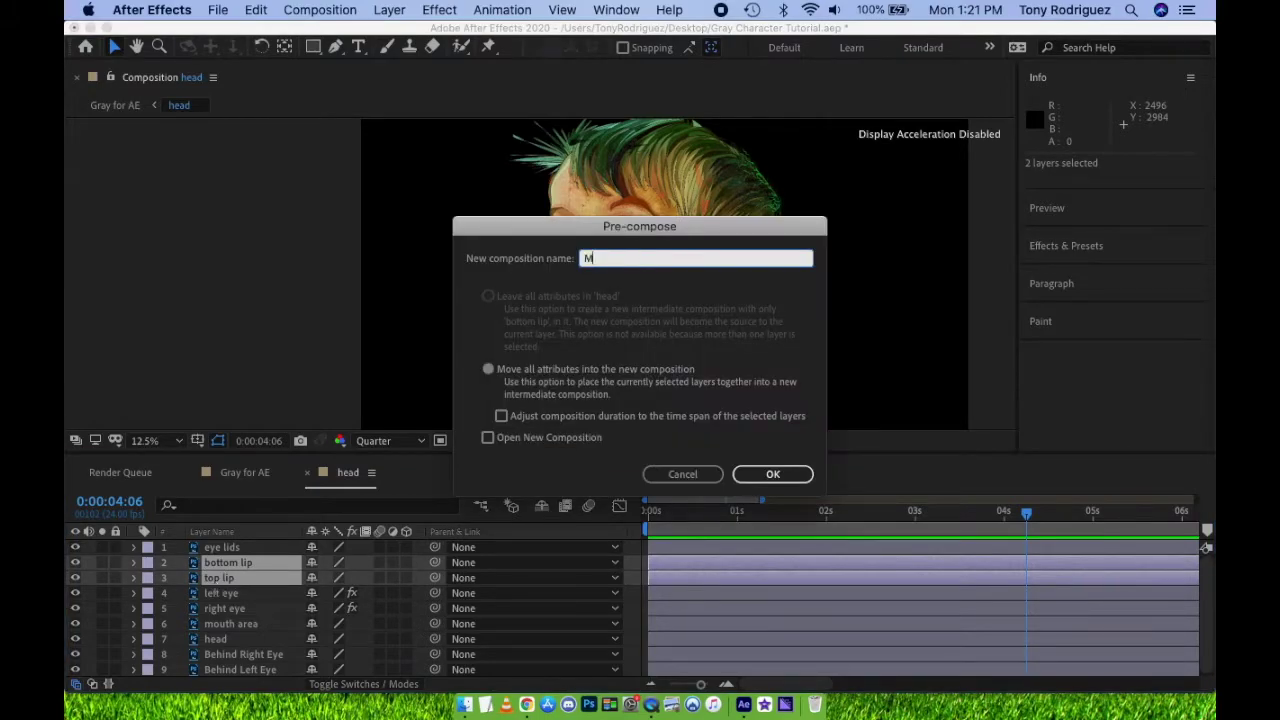
key(Return)
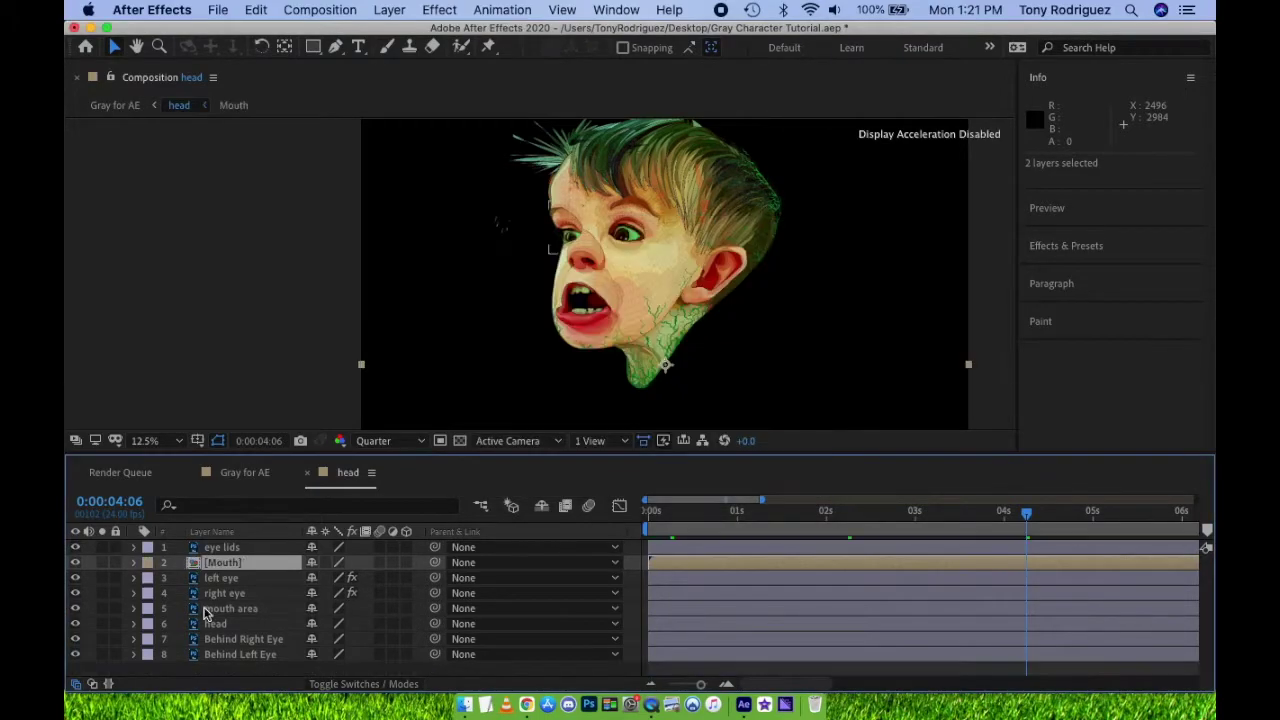
- Copy the Roar.wav layer from the Gray for AE composition into the head composition above the Mouth layer
scroll(552, 364, up, 2)
drag(262, 456, 262, 412)
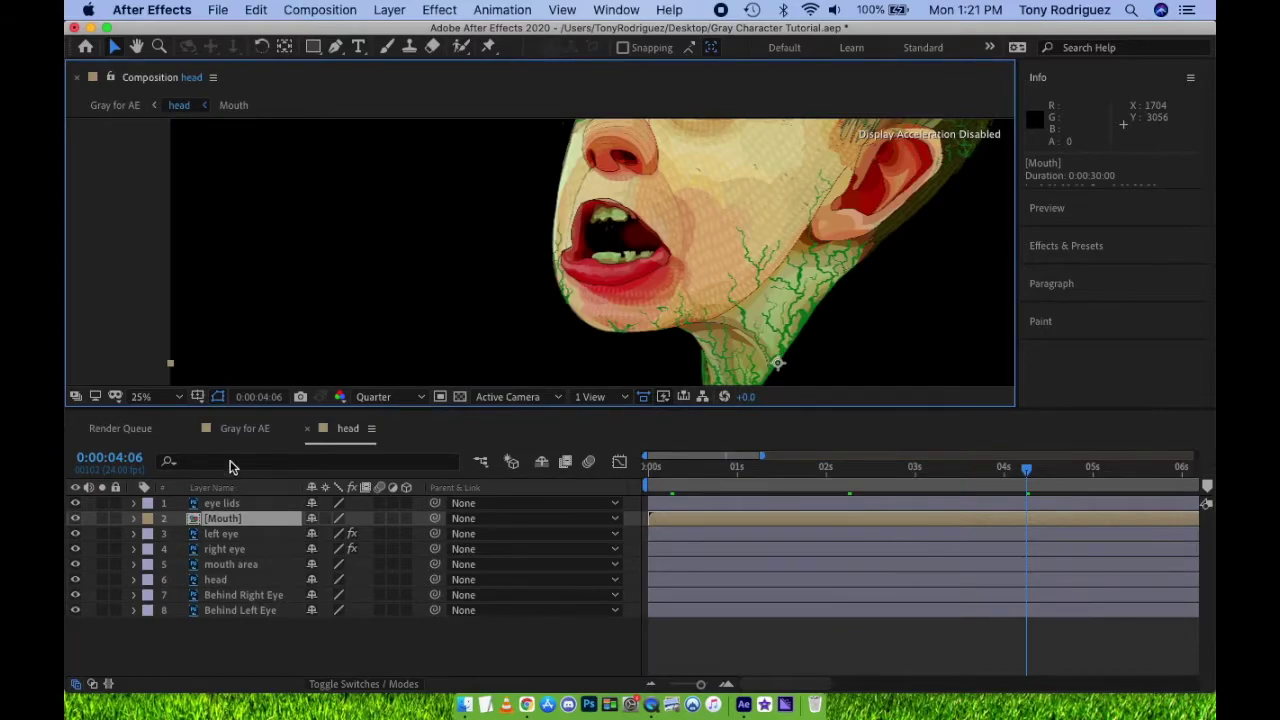
click(240, 428)
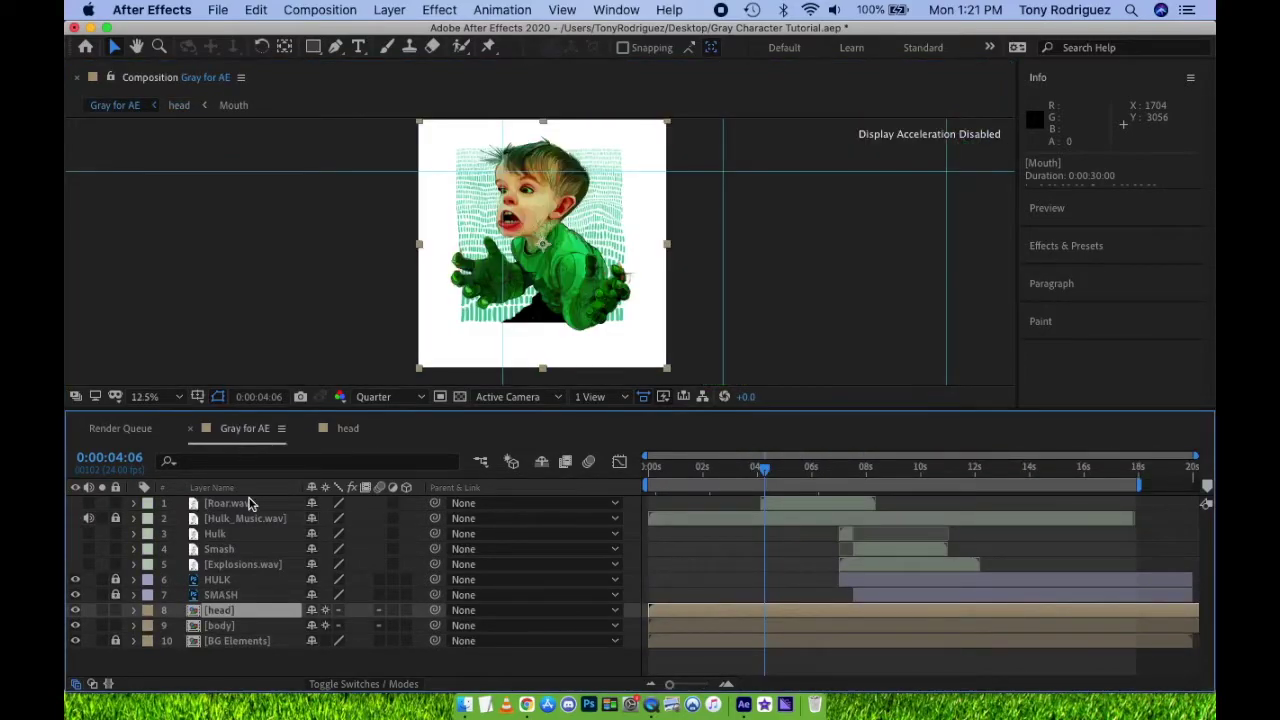
click(220, 508)
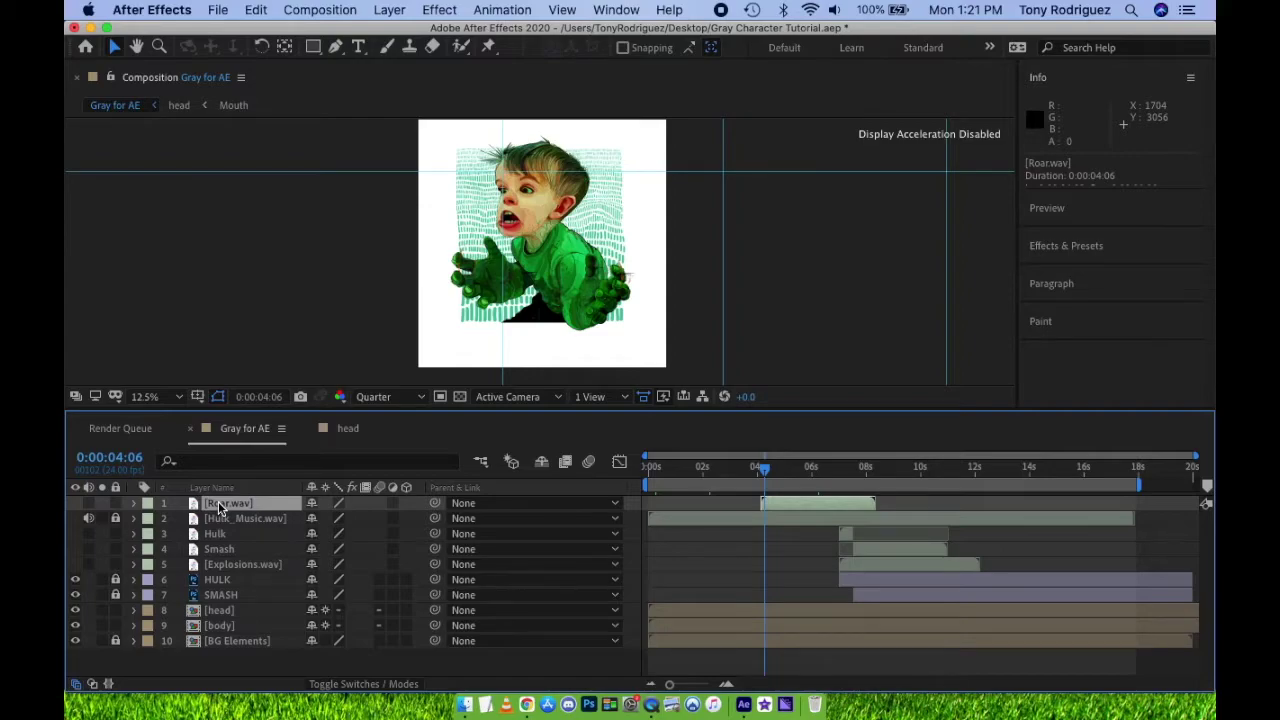
key(cmd+c)
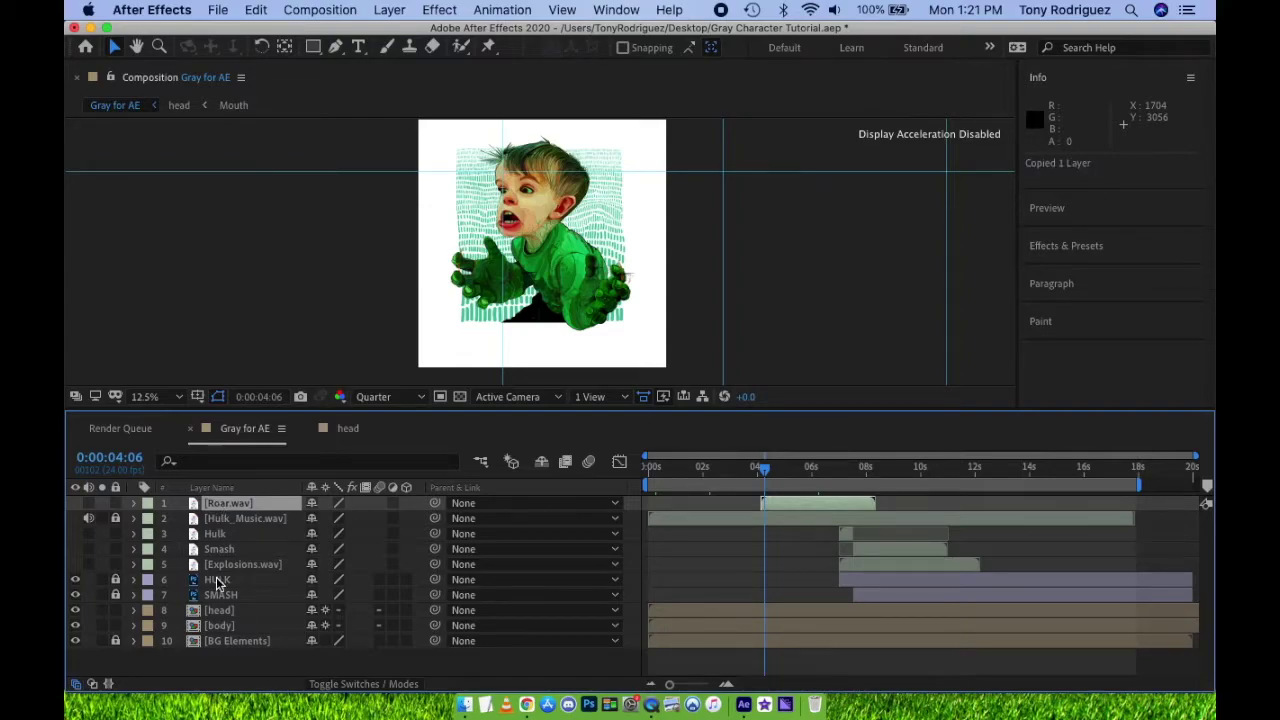
double_click(216, 610)
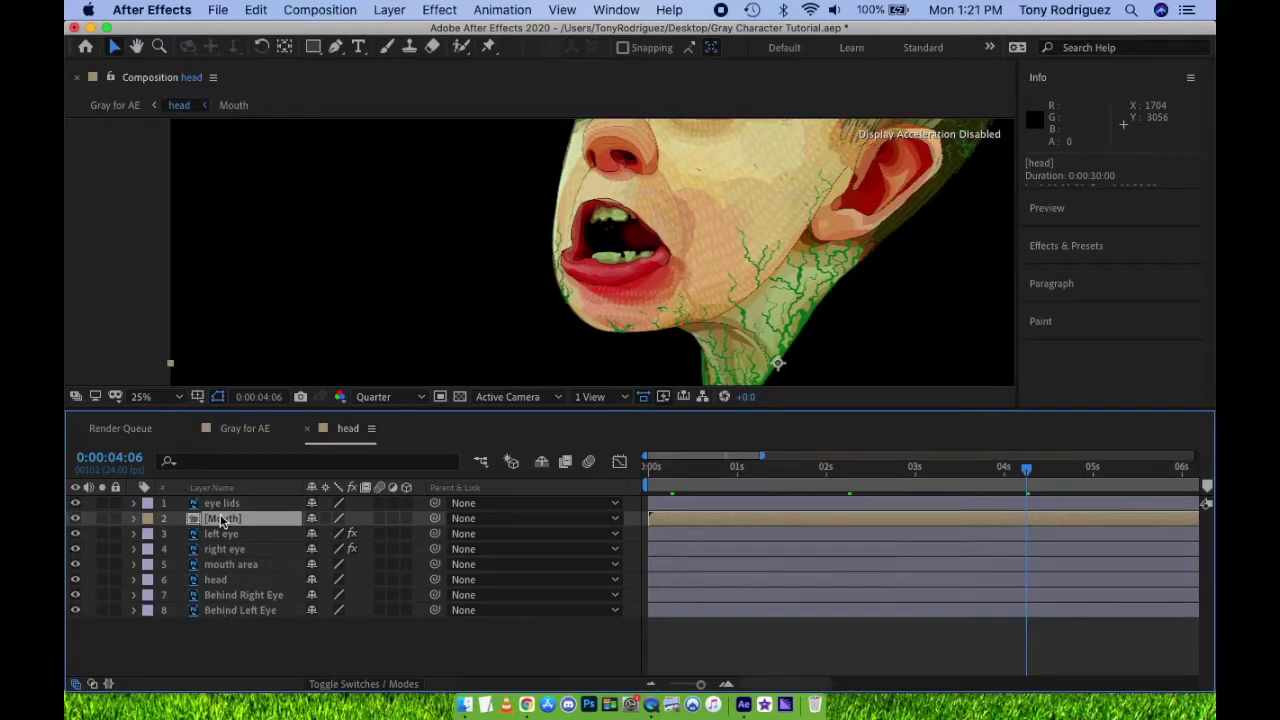
key(cmd+alt+v)
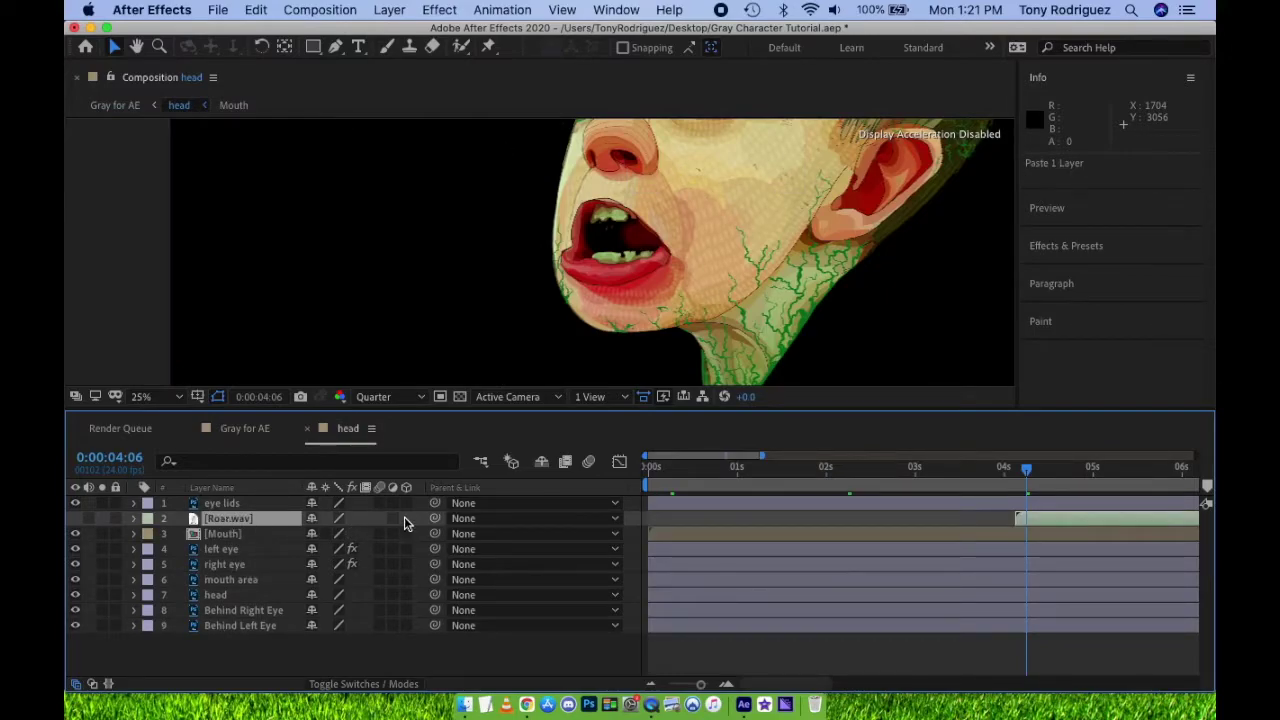
- Preview the roar with the Roar.wav layer's audio switched on and set the current time to 0:00:04:00
click(997, 485)
key(space)
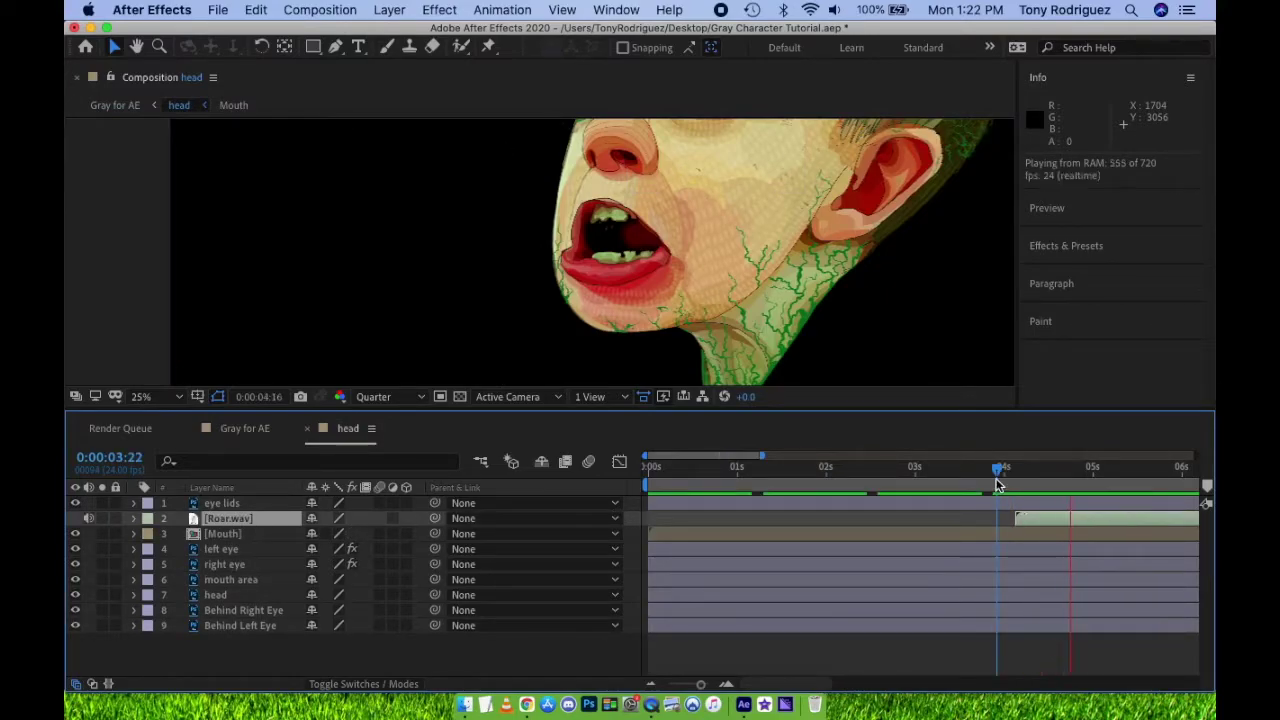
key(space)
click(1005, 471)
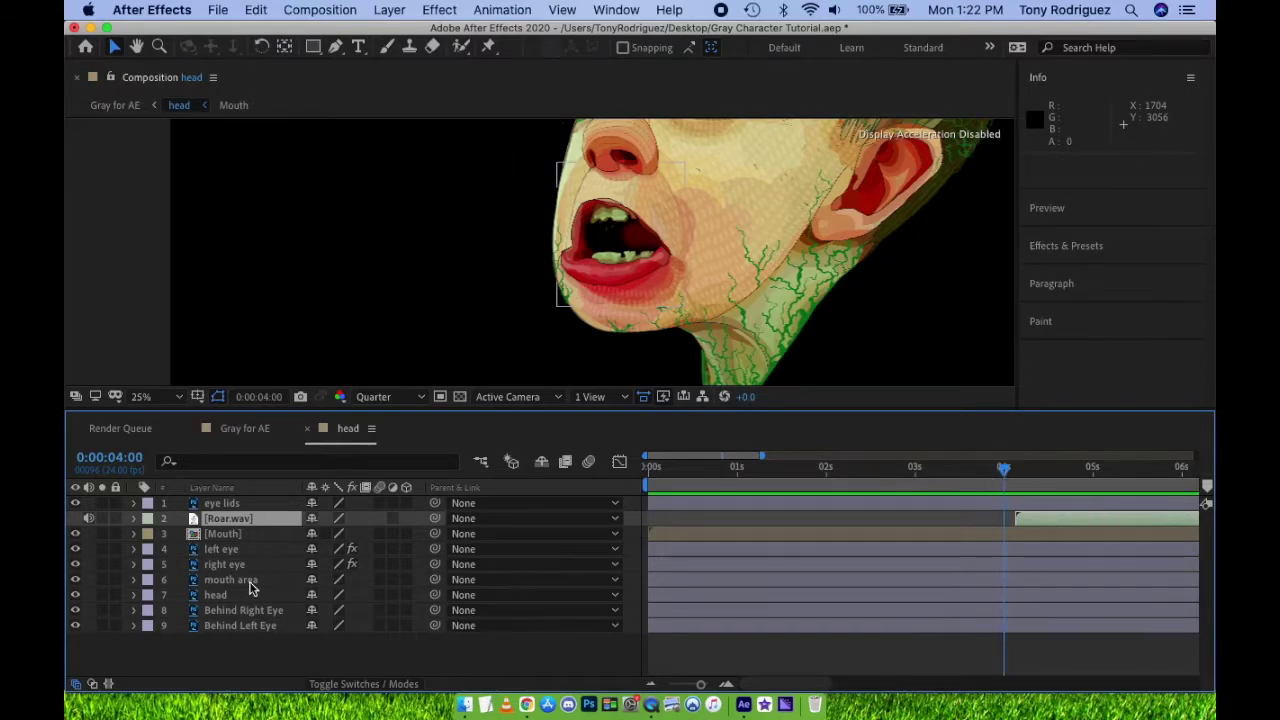
- Place eleven puppet pins on the Mouth layer: six across the mouth opening, three on the lower lip and two on the upper lip
click(226, 536)
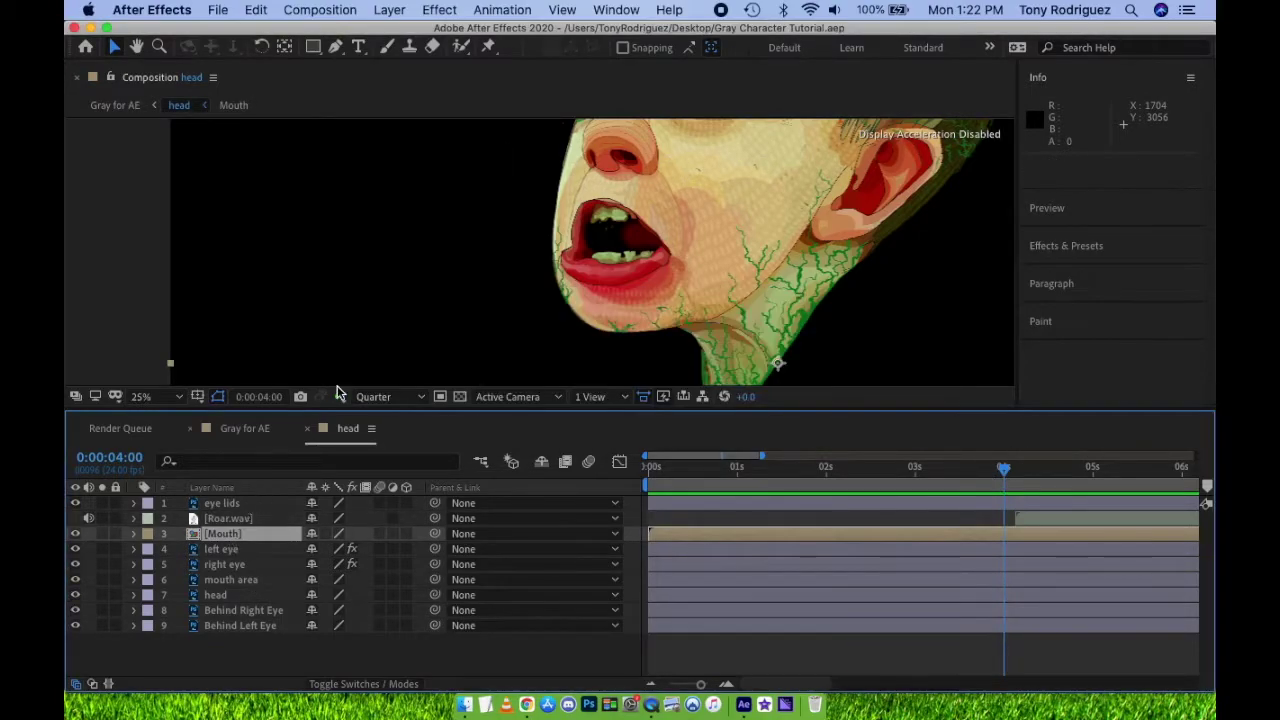
drag(540, 409, 531, 496)
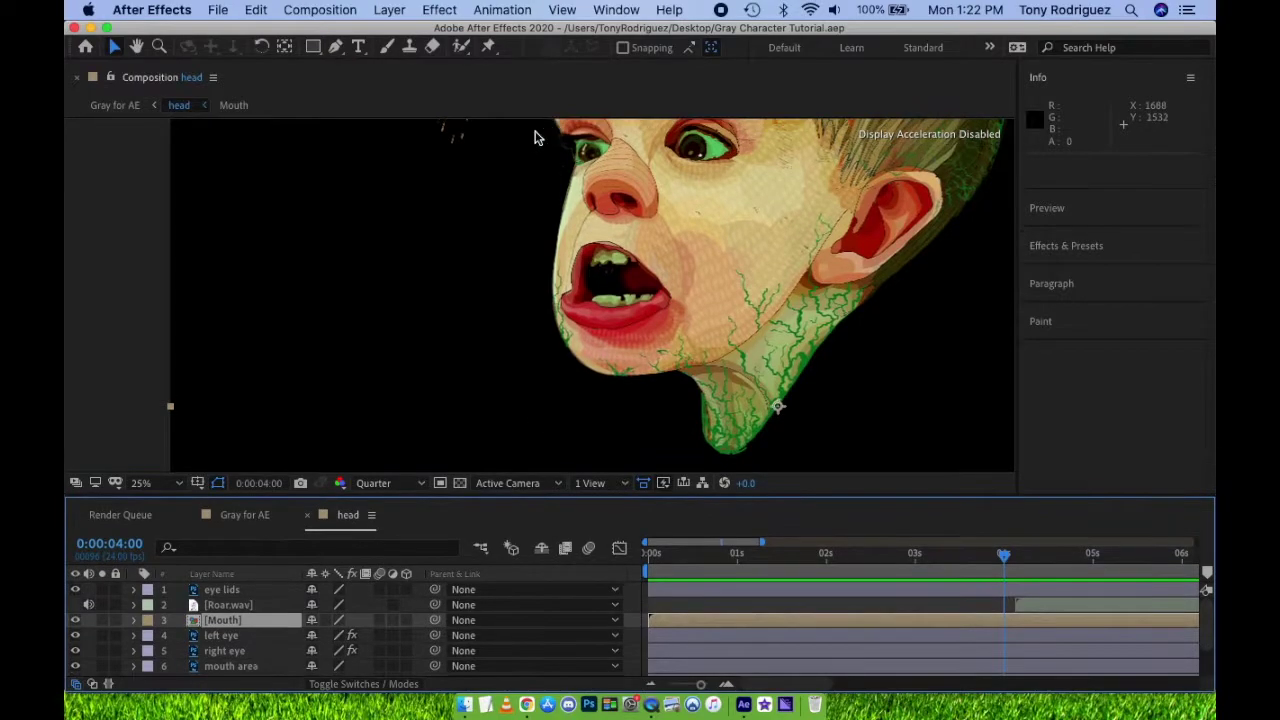
click(489, 48)
key(period)
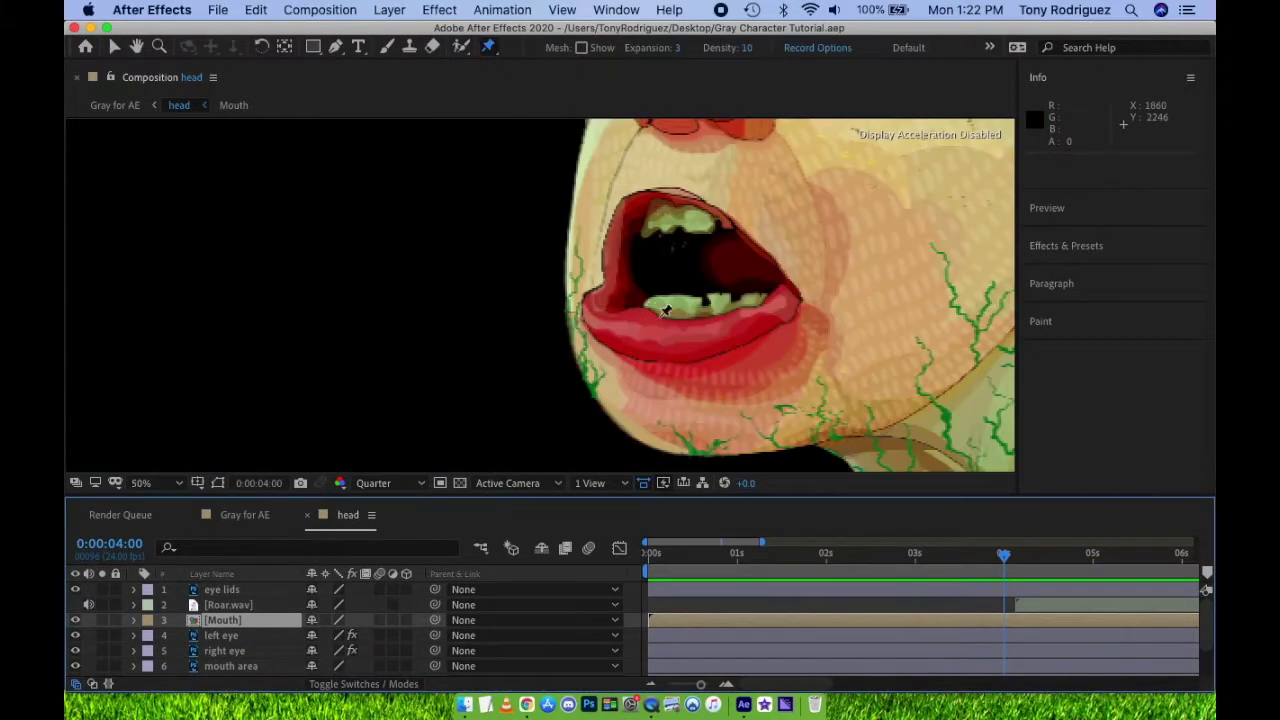
click(616, 278)
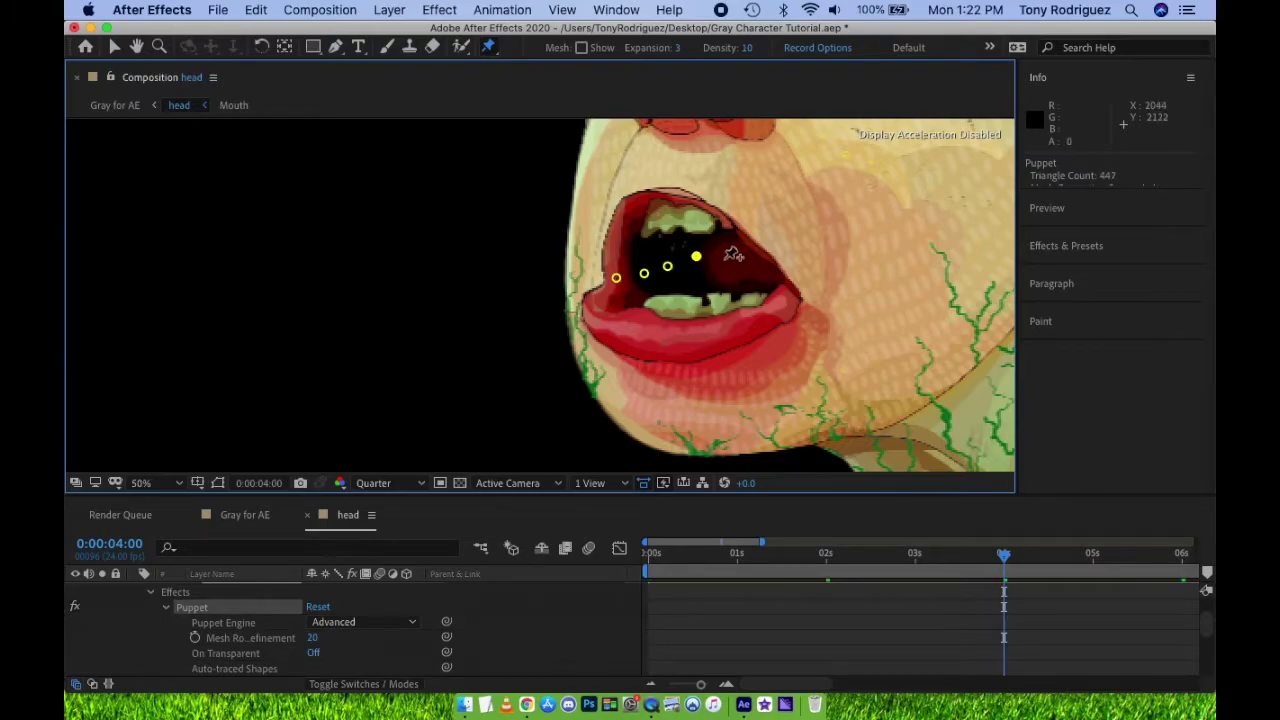
click(773, 279)
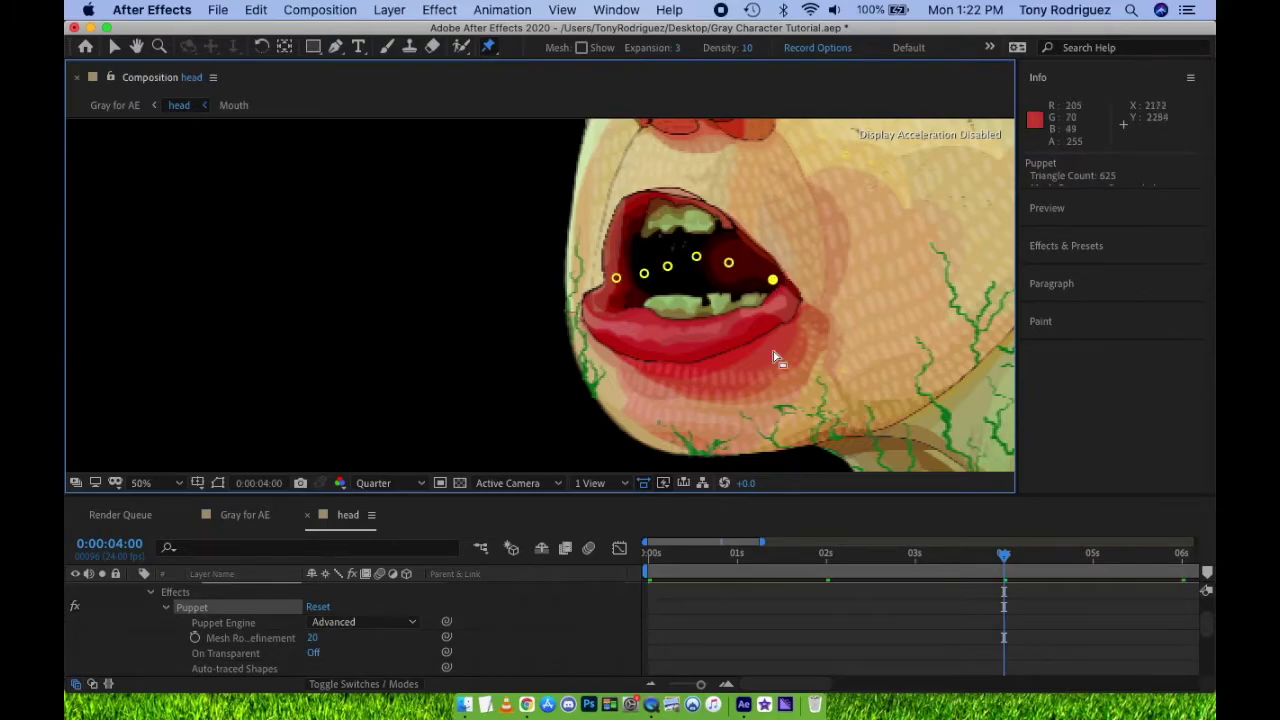
click(610, 332)
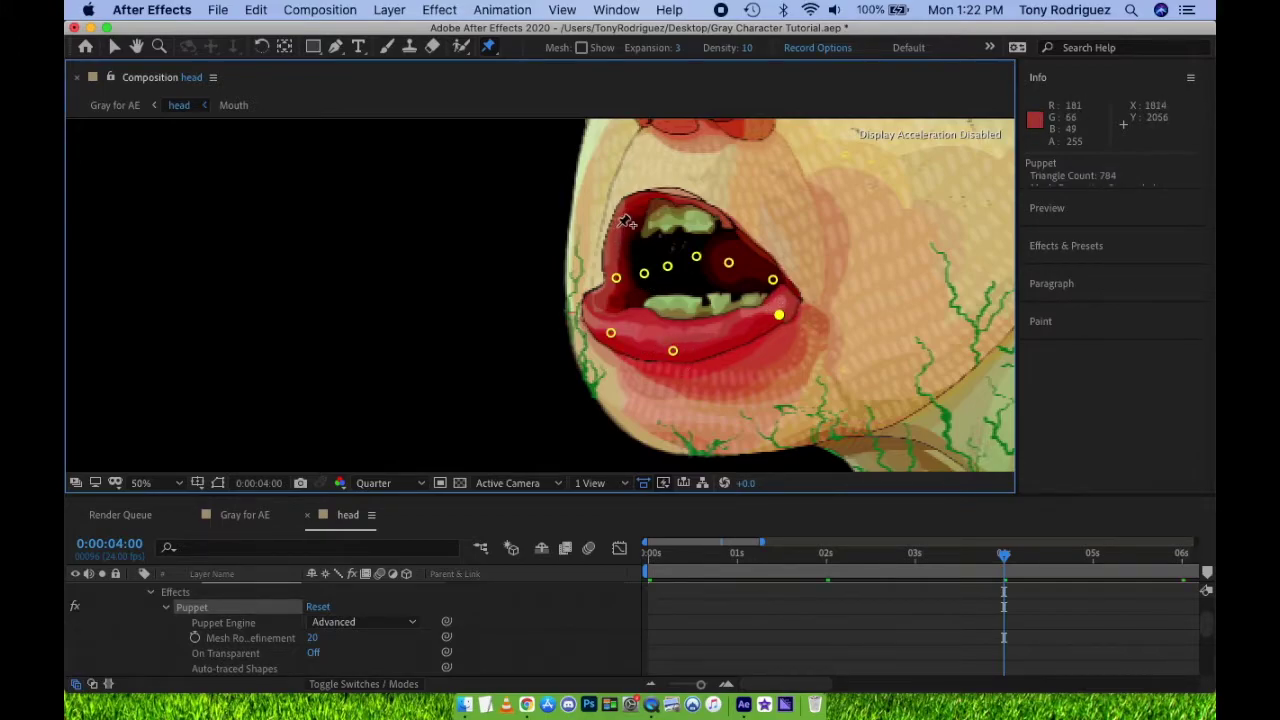
click(700, 205)
- Reveal the Mouth layer's pin keyframes and select Puppet Pins 10 through 6 one by one to identify their places on the mouth
drag(695, 496, 688, 286)
key(u)
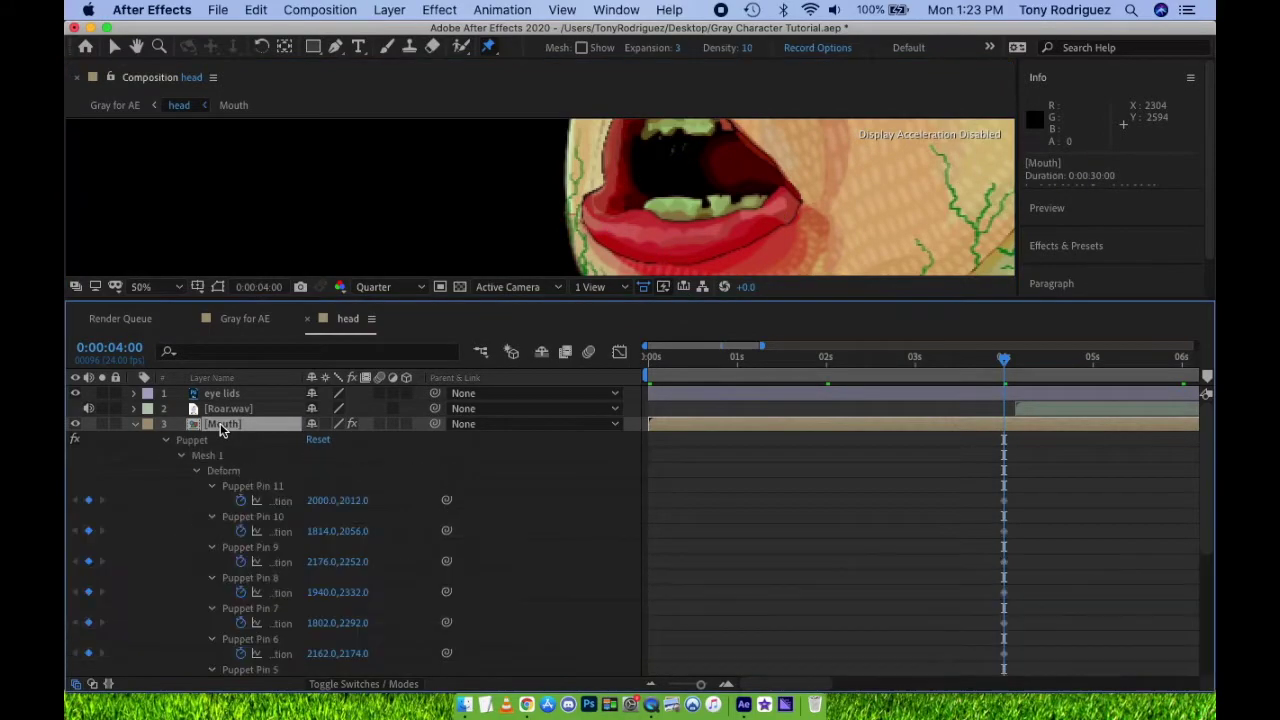
click(253, 517)
click(253, 547)
click(252, 578)
click(250, 608)
click(252, 639)
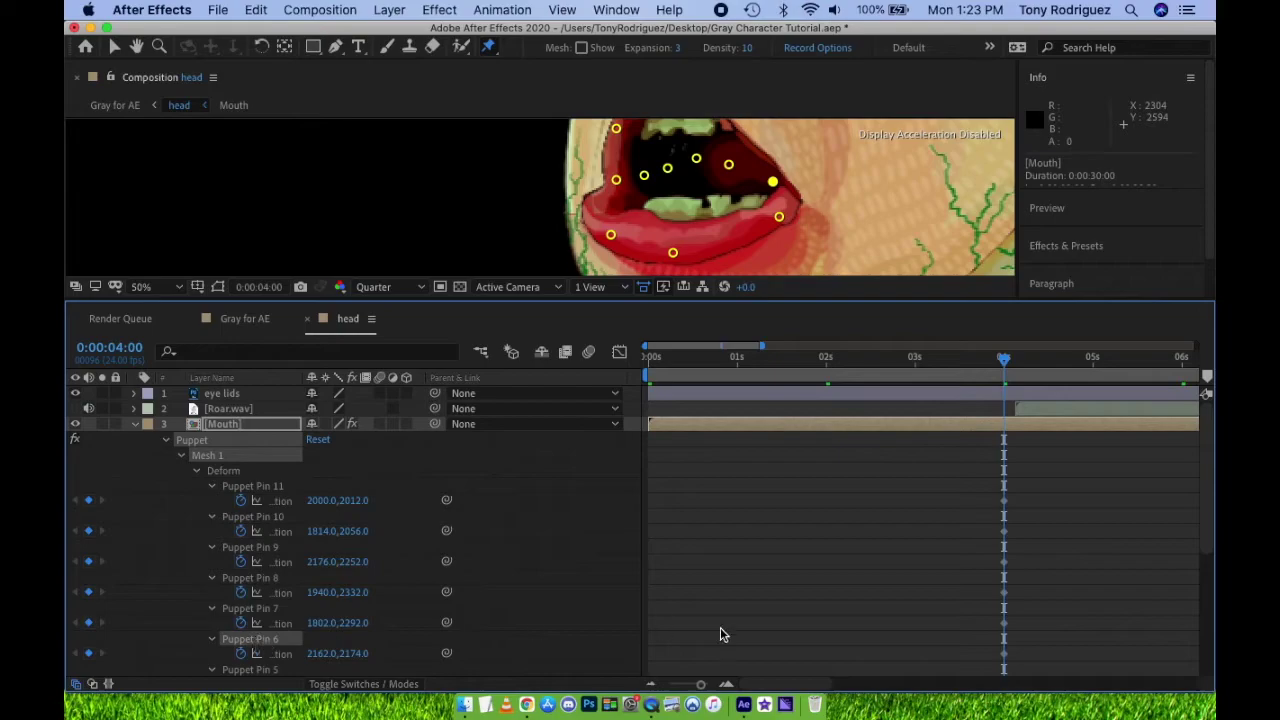
- Remove the position keyframes from Puppet Pins 1 through 6 on the Mouth layer and list only the properties that still have keyframes
scroll(737, 625, down, 5)
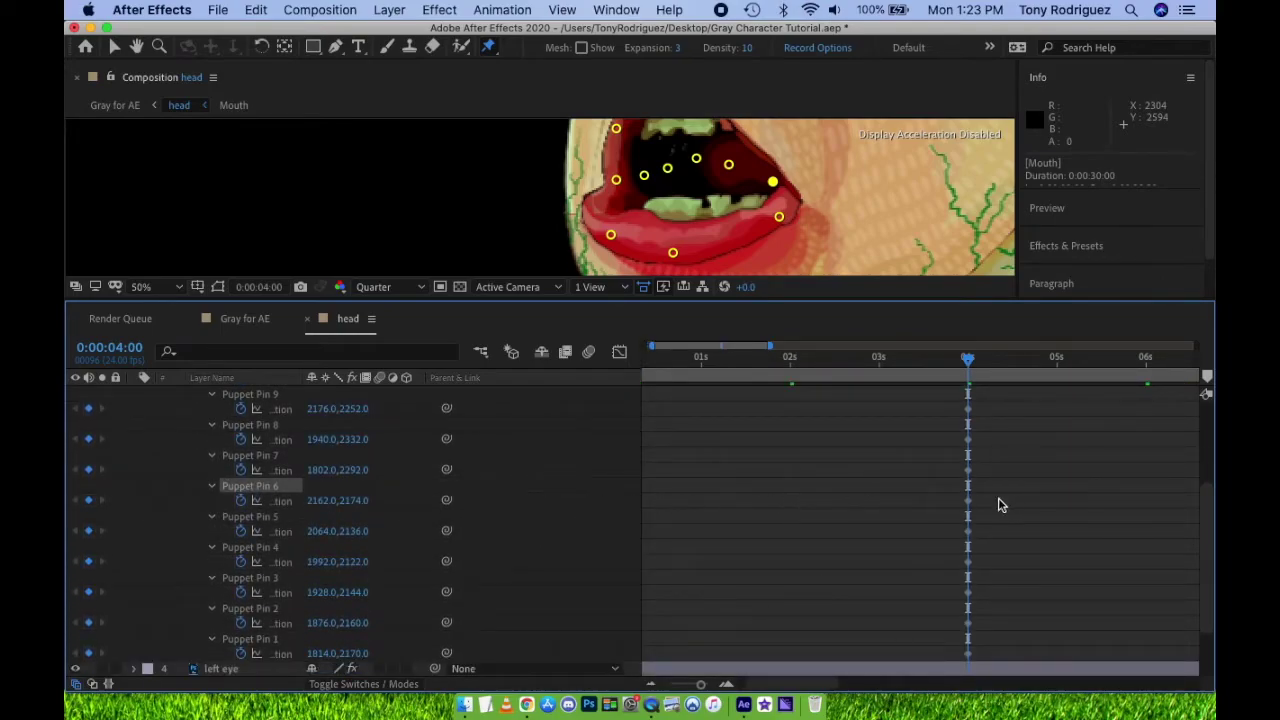
drag(985, 430, 945, 665)
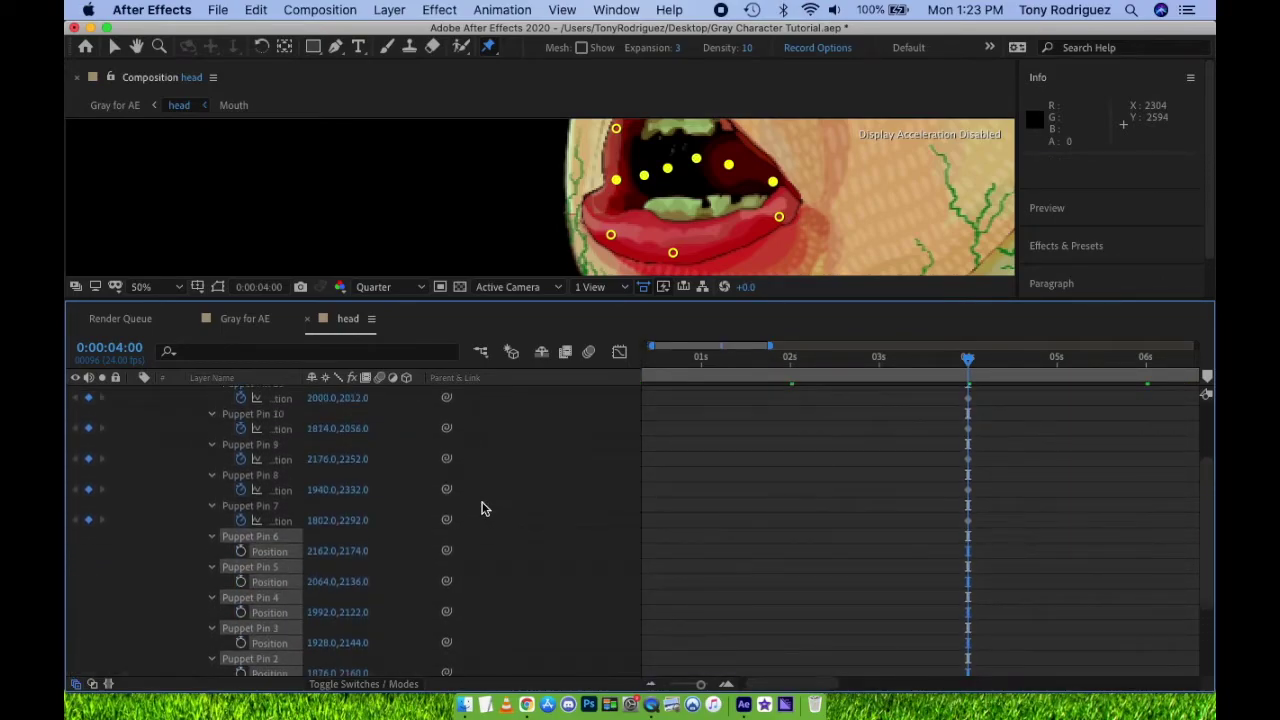
scroll(481, 509, up, 3)
click(255, 425)
key(u)
key(u)
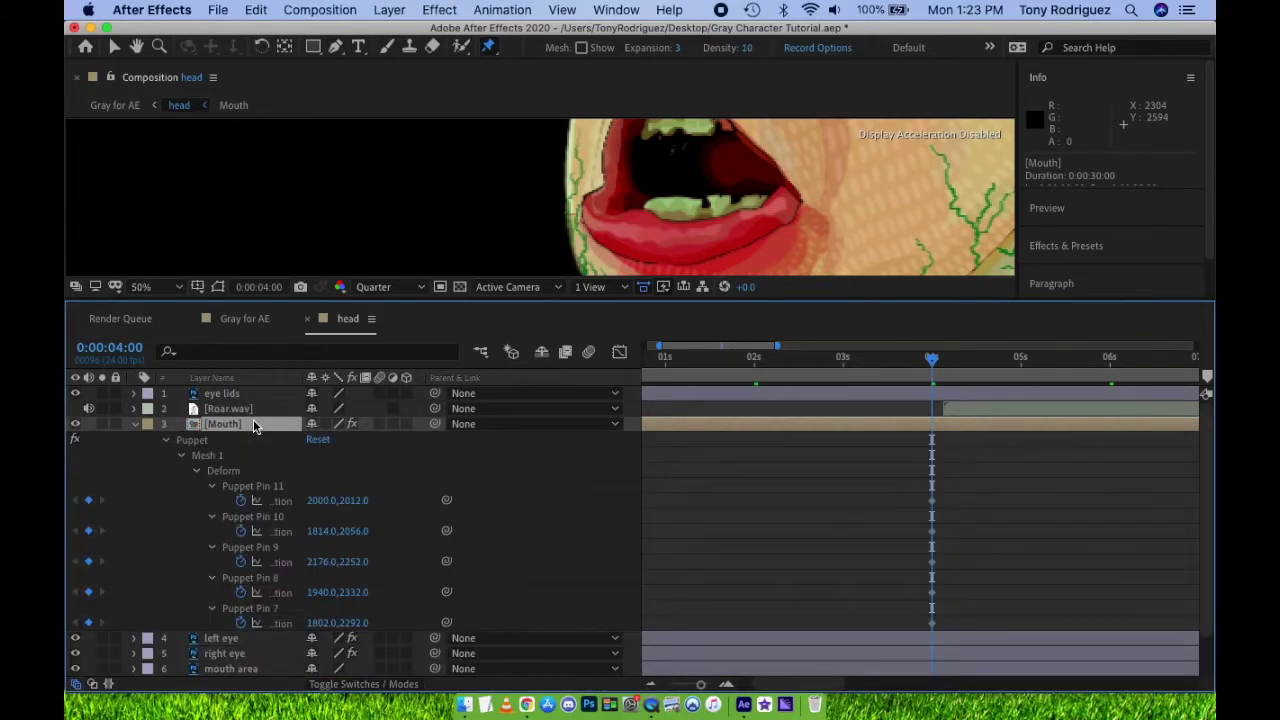
- At 0:00:04:00, lower the two upper-lip pins to narrow the mouth, bringing Puppet Pin 11 to about 2028, 2046
drag(640, 302, 640, 452)
click(250, 636)
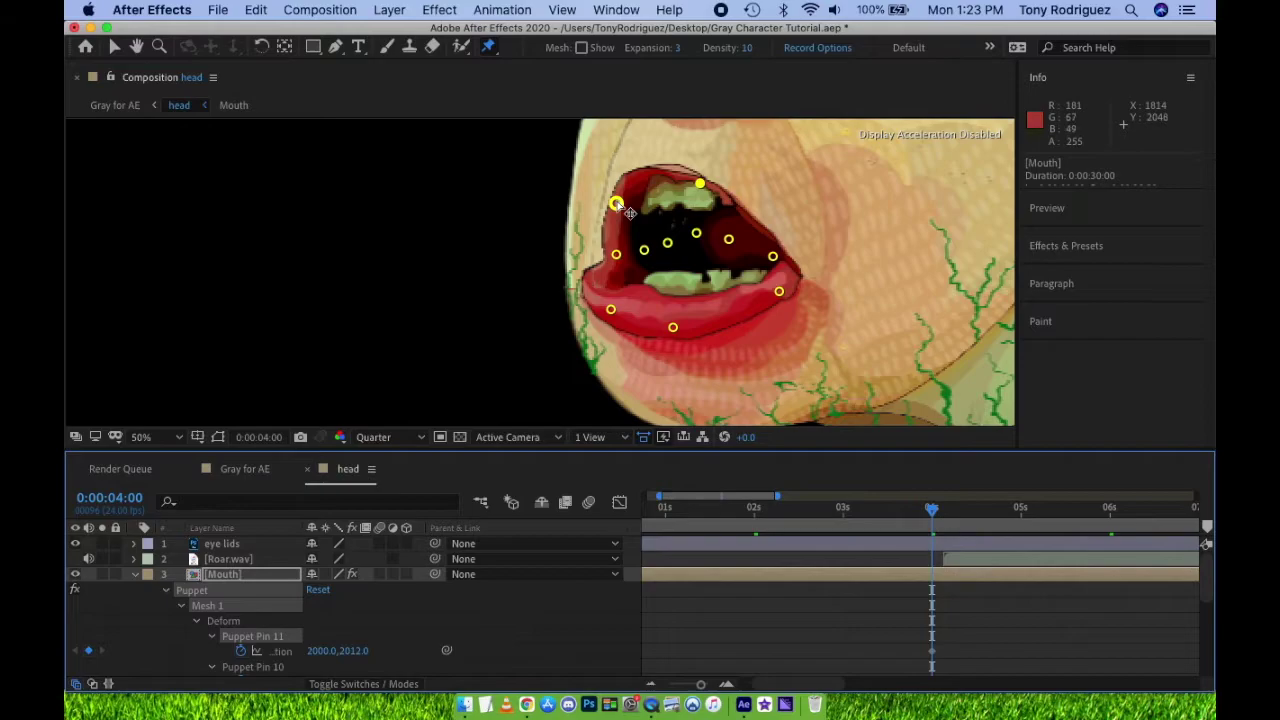
drag(622, 208, 628, 219)
drag(700, 185, 700, 202)
drag(620, 216, 619, 231)
drag(700, 202, 712, 199)
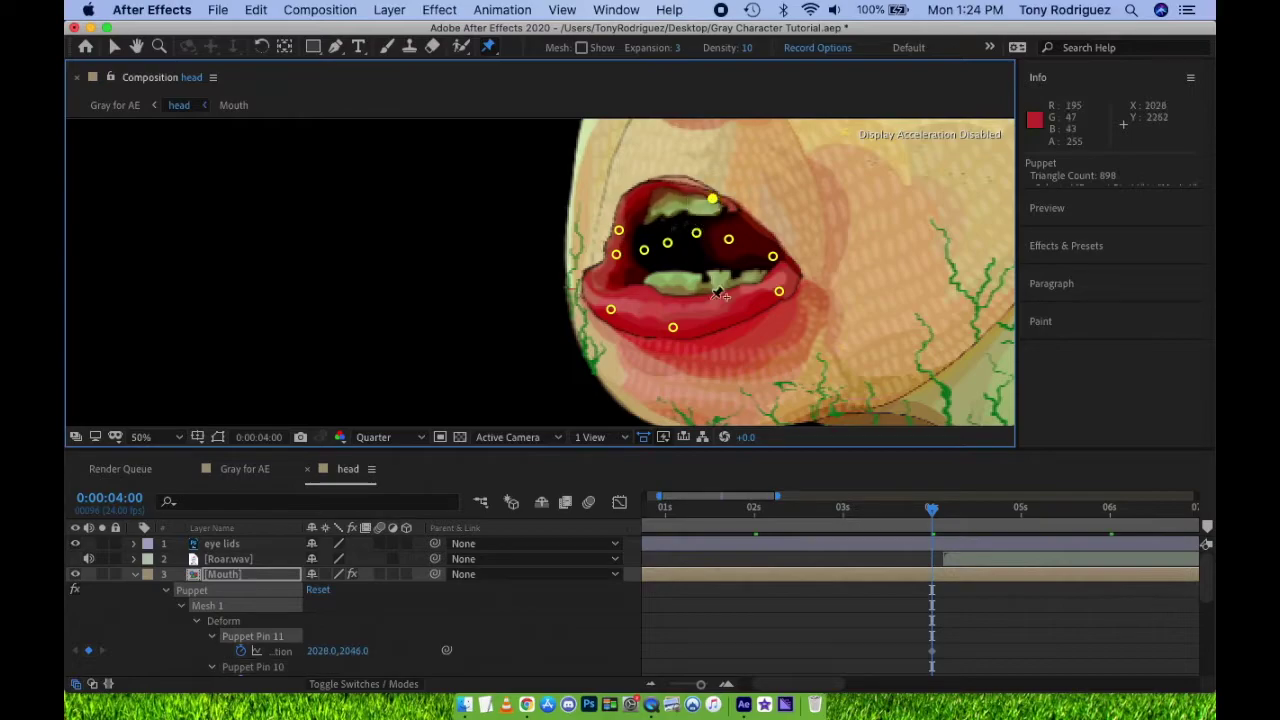
- Raise the three lower-lip pins at 0:00:04:00 to bring the lower lip closer to the upper lip
mouse_move(613, 314)
mouse_down()
mouse_move(616, 288)
mouse_move(622, 297)
mouse_up()
drag(675, 331, 676, 316)
drag(779, 293, 771, 285)
drag(618, 297, 624, 286)
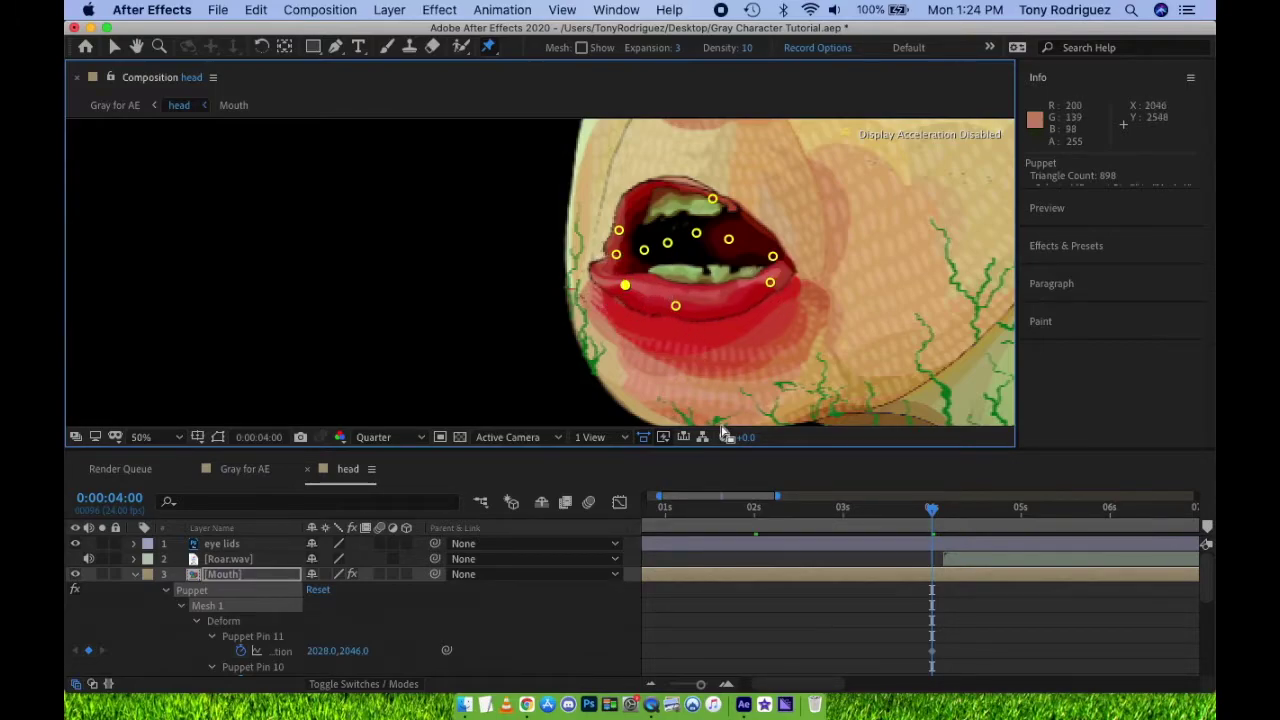
- About half a second after 0:00:04:00, raise the upper-lip pins, with Puppet Pin 11 at about 2066, 1962, and lower the lower-lip pins to open the mouth
scroll(876, 601, right, 5)
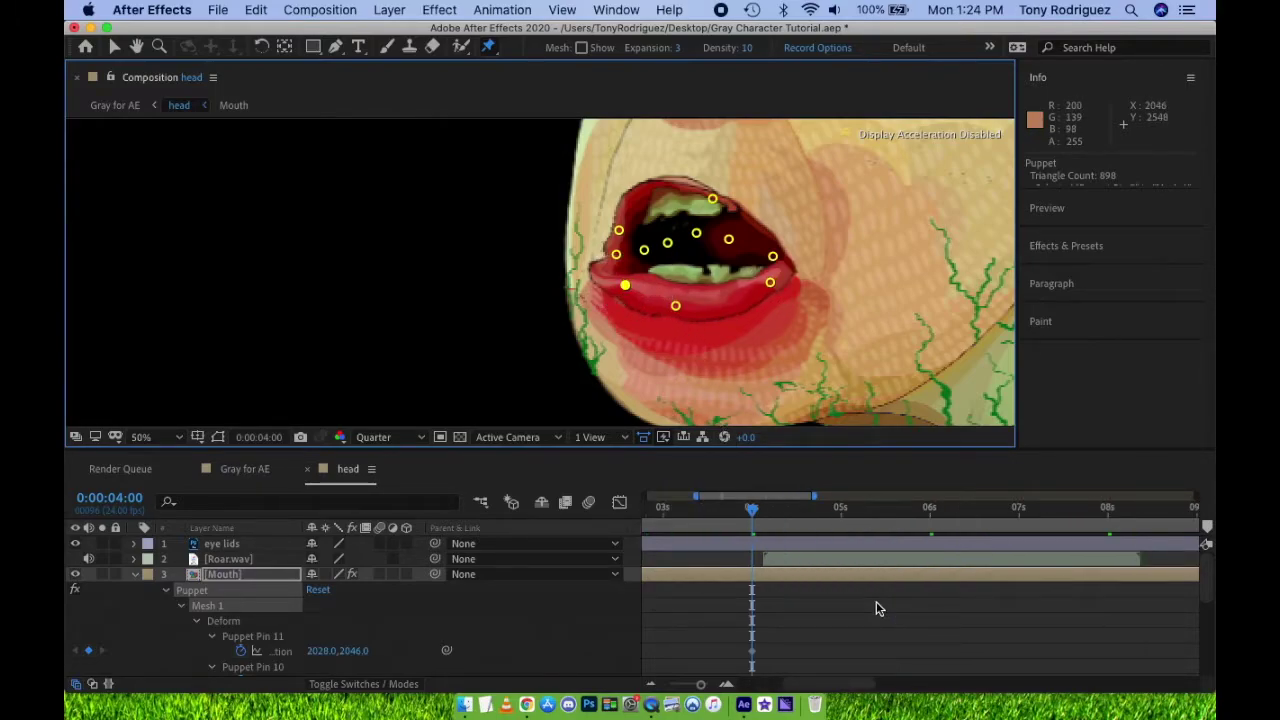
click(757, 512)
drag(757, 512, 807, 509)
drag(695, 496, 648, 496)
drag(619, 230, 613, 172)
drag(712, 199, 723, 169)
drag(613, 170, 611, 161)
drag(770, 283, 767, 318)
drag(676, 306, 675, 337)
drag(625, 286, 620, 327)
mouse_move(723, 169)
mouse_down()
mouse_move(737, 150)
mouse_move(730, 162)
mouse_up()
- Preview the mouth-opening movement starting from 0:00:03:14
click(863, 515)
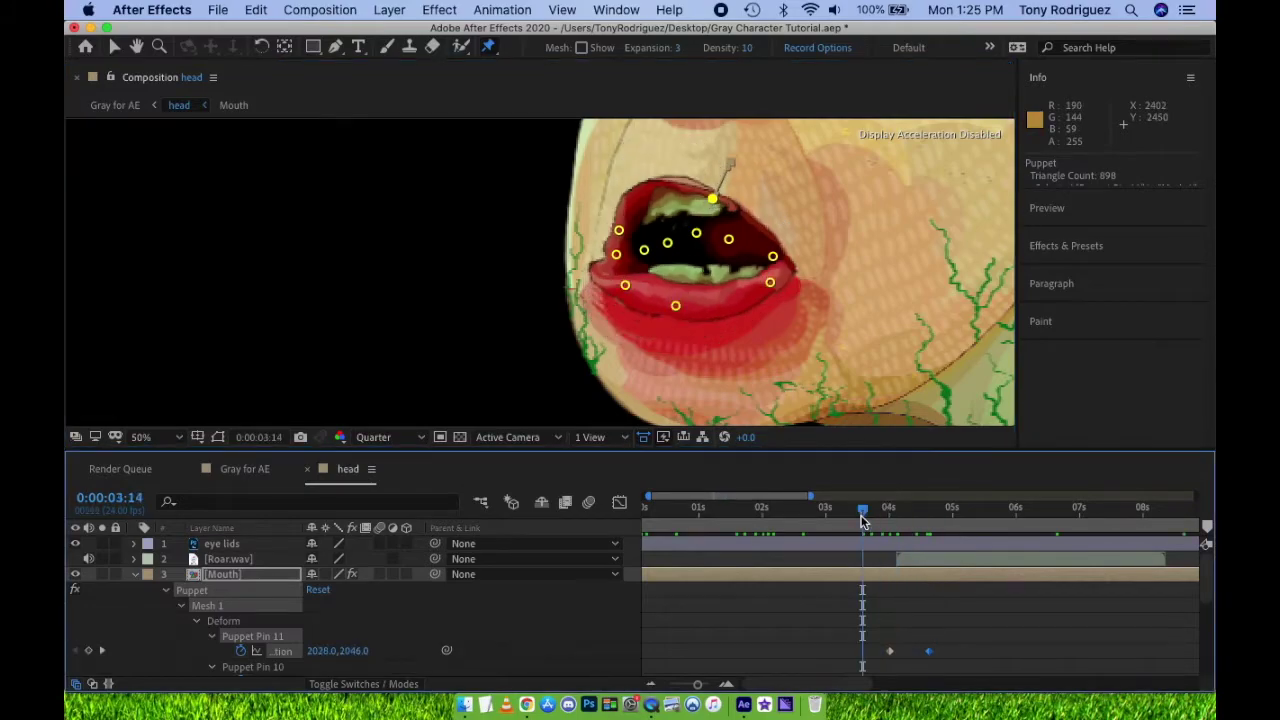
key(space)
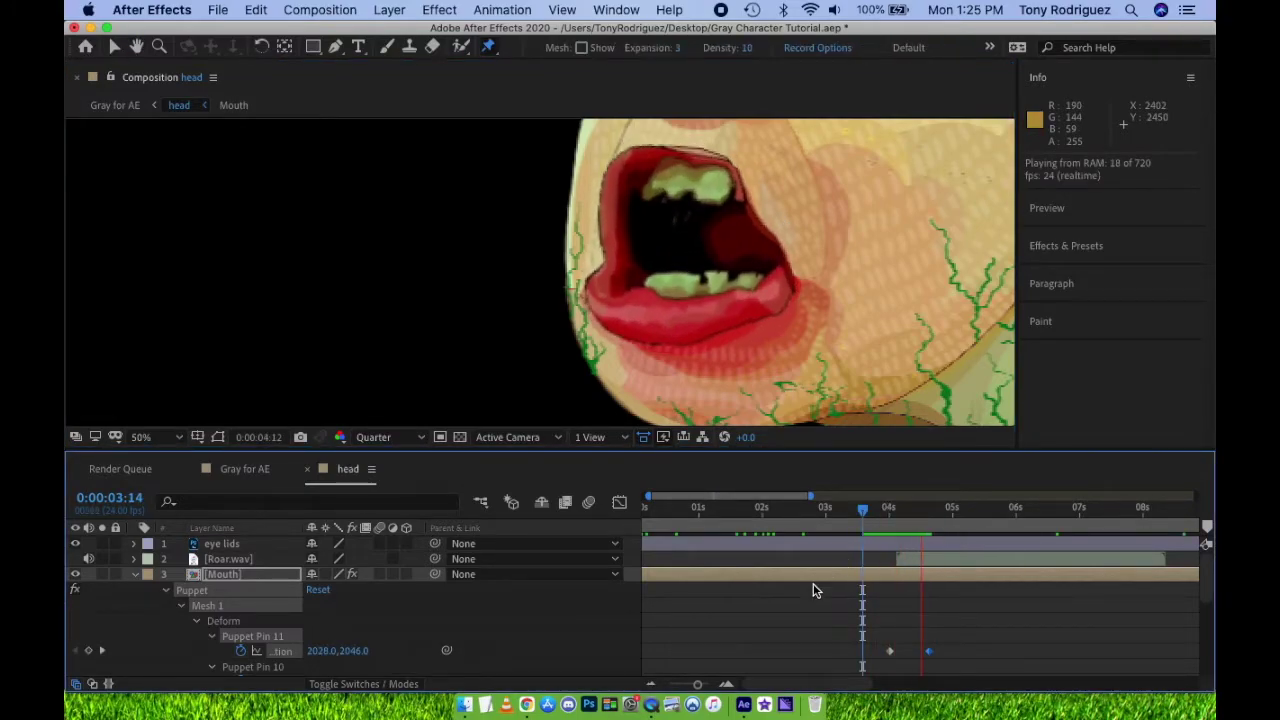
key(space)
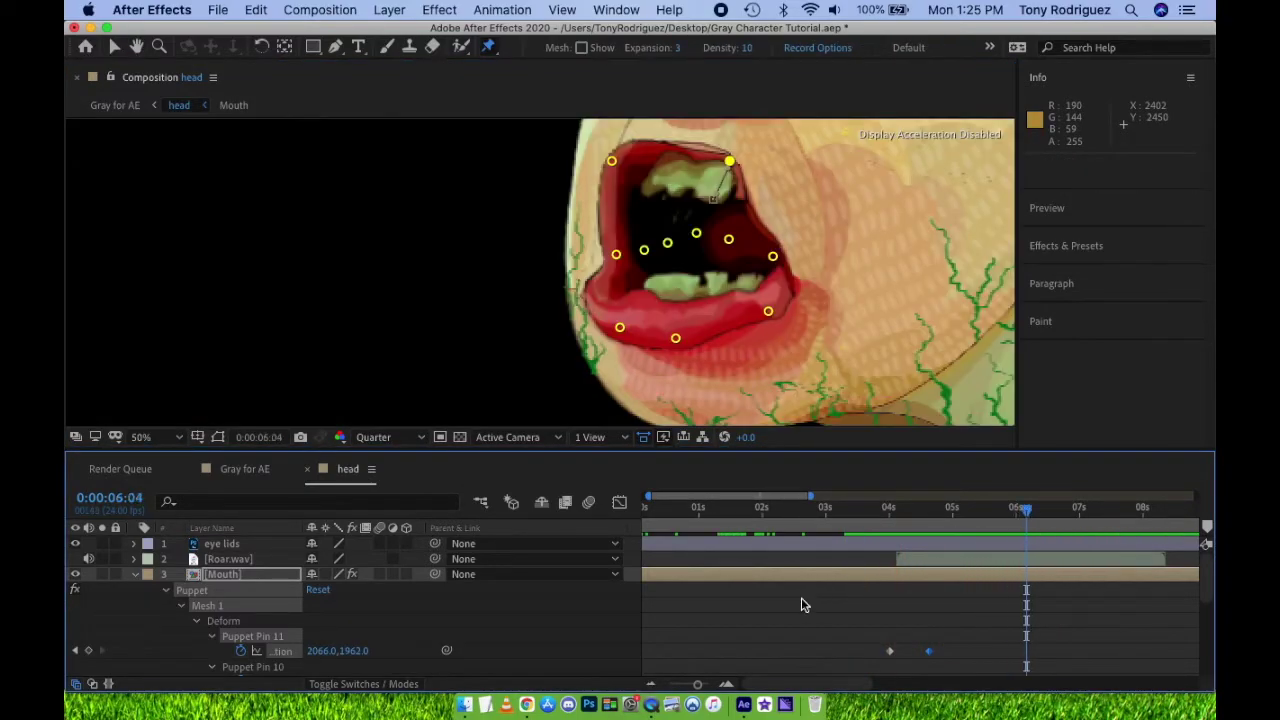
- Copy the 0:00:04:00 closed-mouth keyframes of Puppet Pins 7 through 11 and paste them at 0:00:06:14
scroll(838, 603, right, 1)
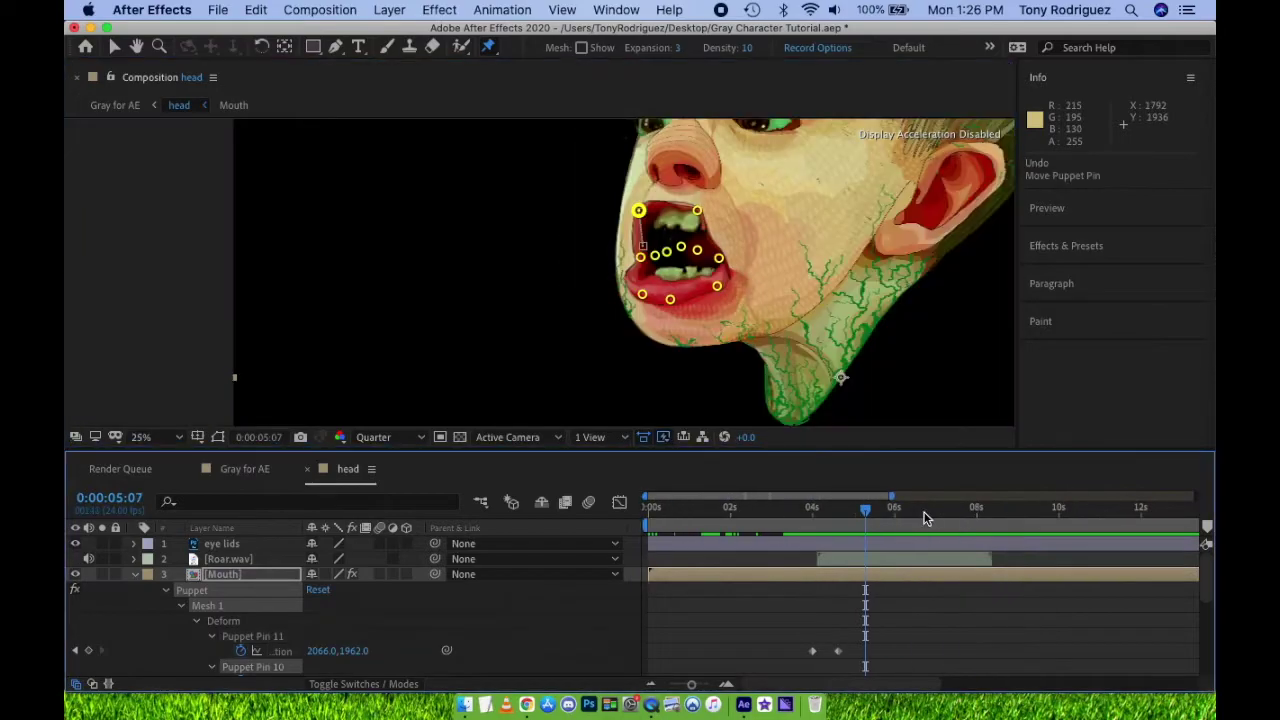
click(923, 515)
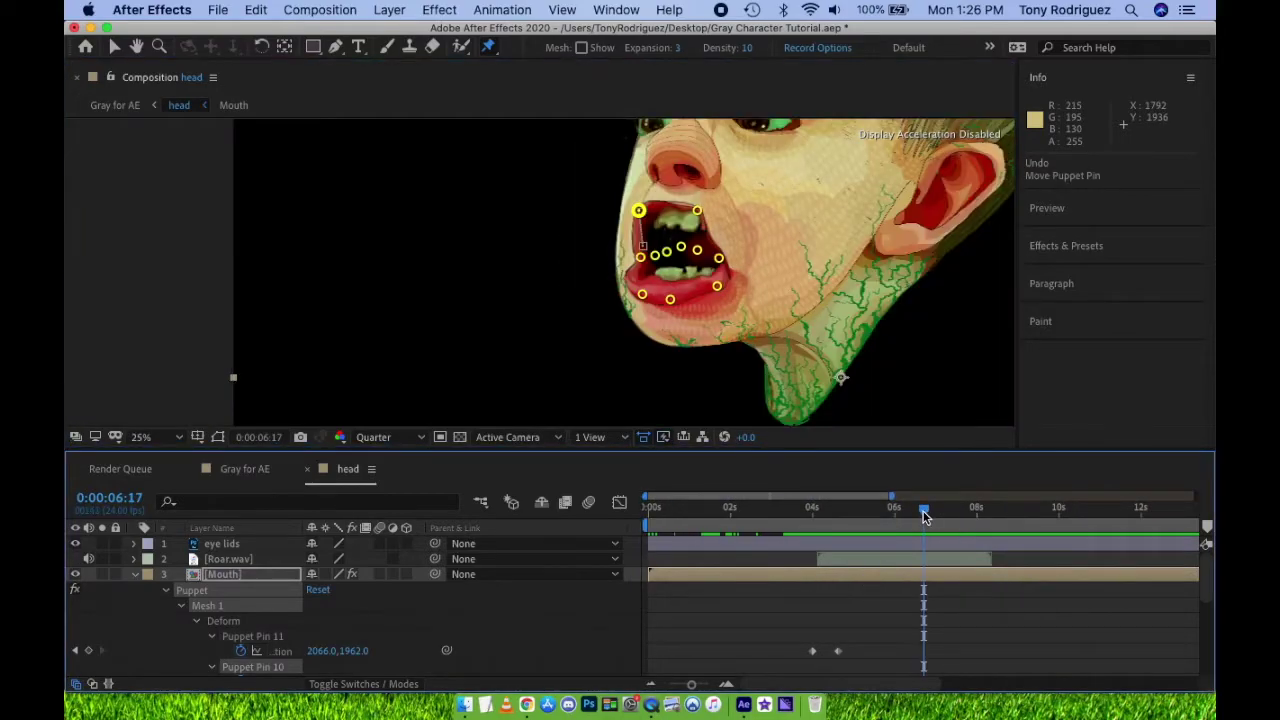
scroll(927, 603, up, 5)
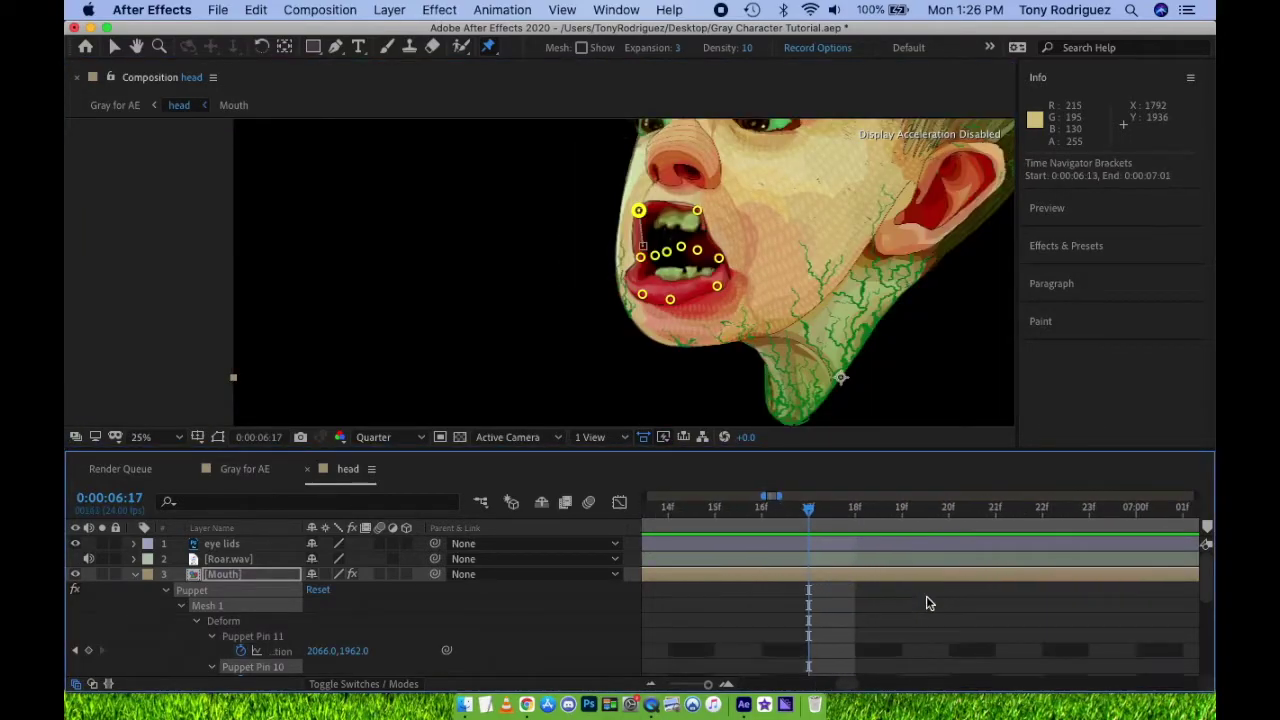
click(670, 517)
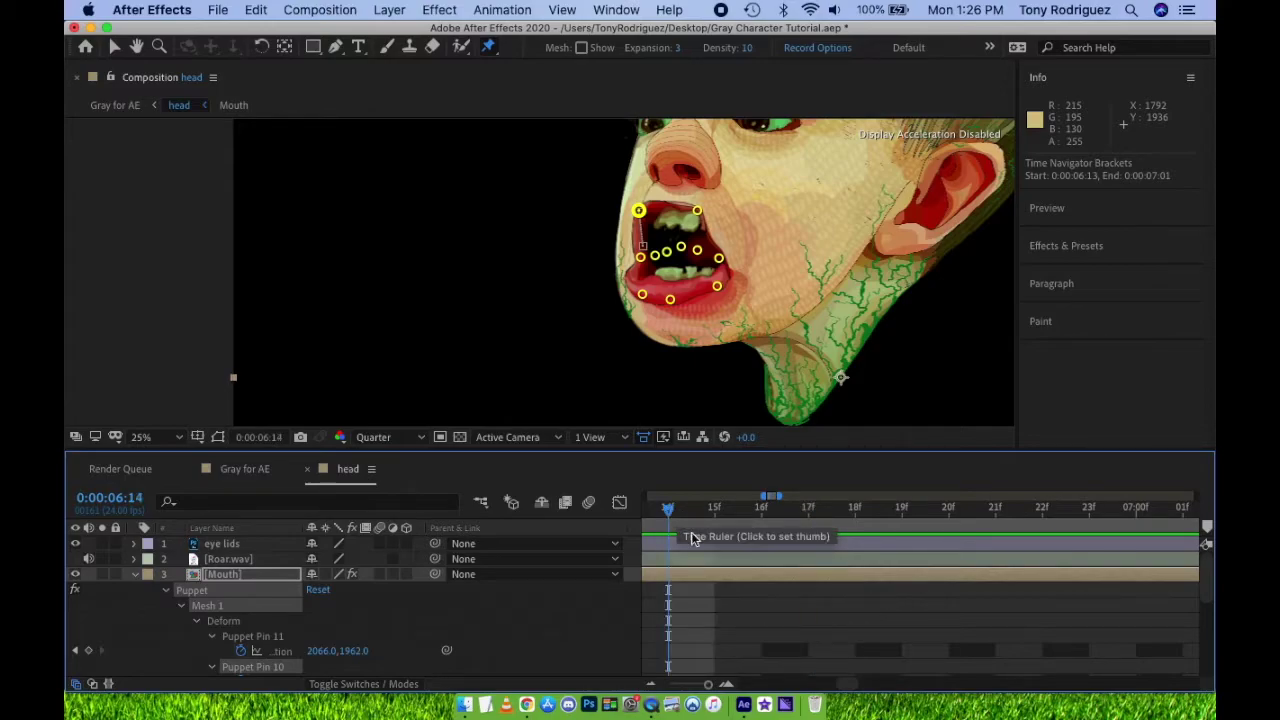
scroll(783, 655, down, 5)
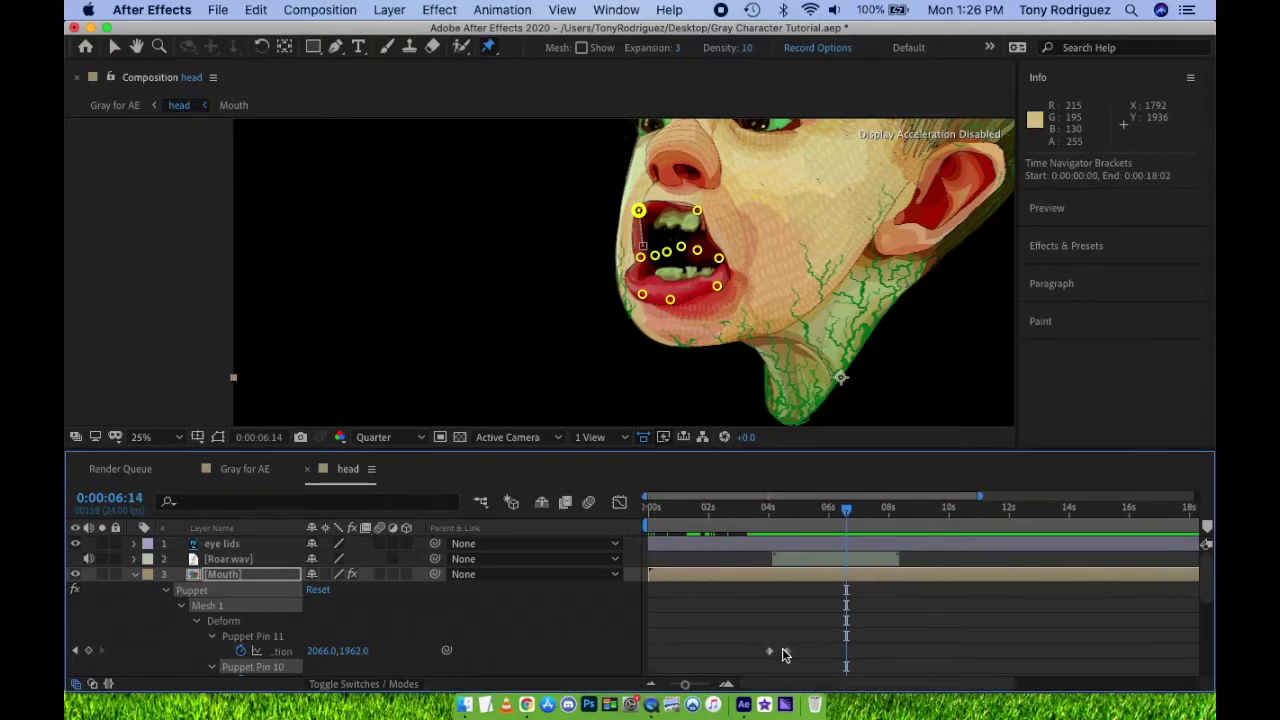
scroll(783, 655, down, 2)
mouse_move(757, 585)
mouse_down()
mouse_move(766, 666)
mouse_move(771, 595)
mouse_up()
key(cmd+v)
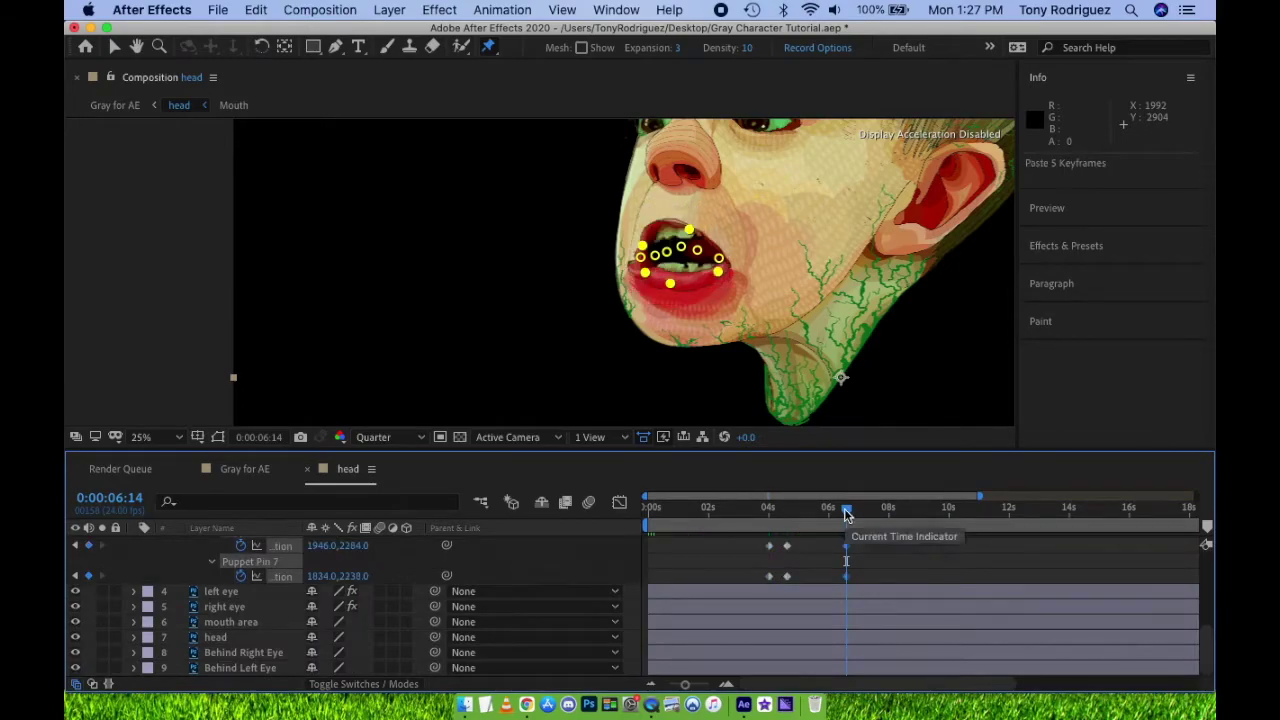
- Preview the mouth opening and closing with the roar, starting from 0:00:02:22
scroll(820, 574, up, 3)
drag(765, 508, 737, 510)
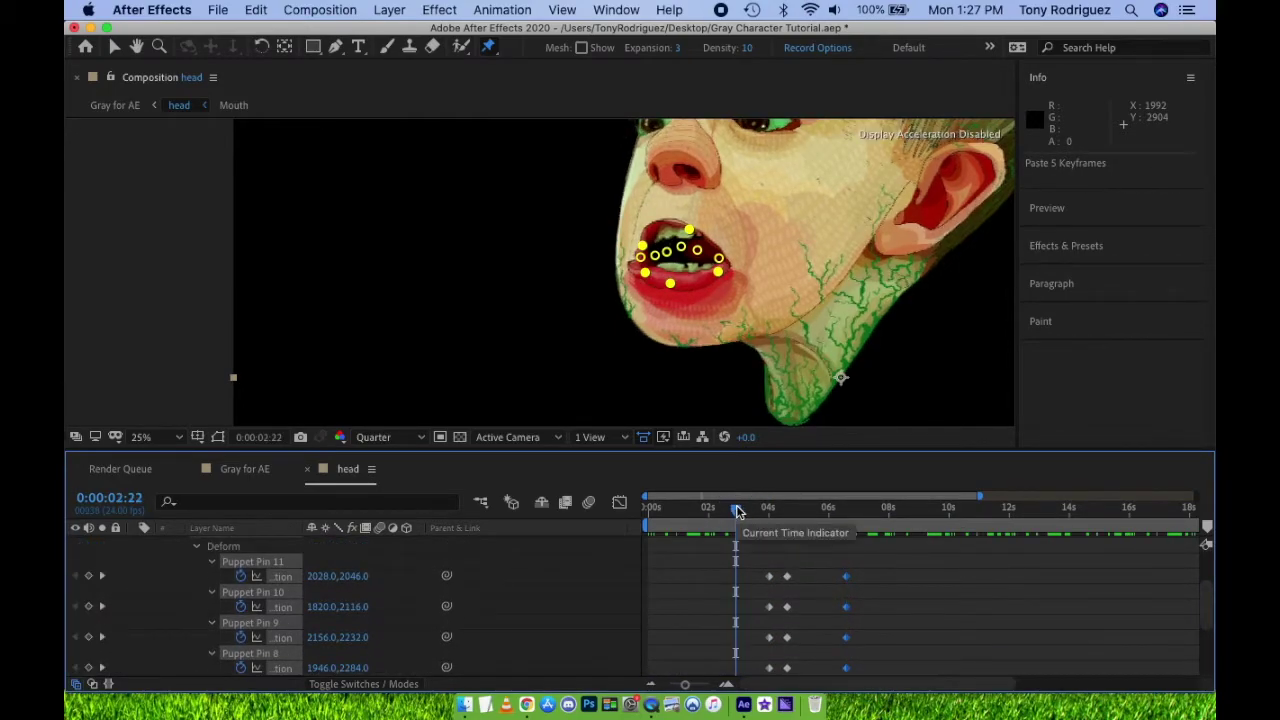
key(space)
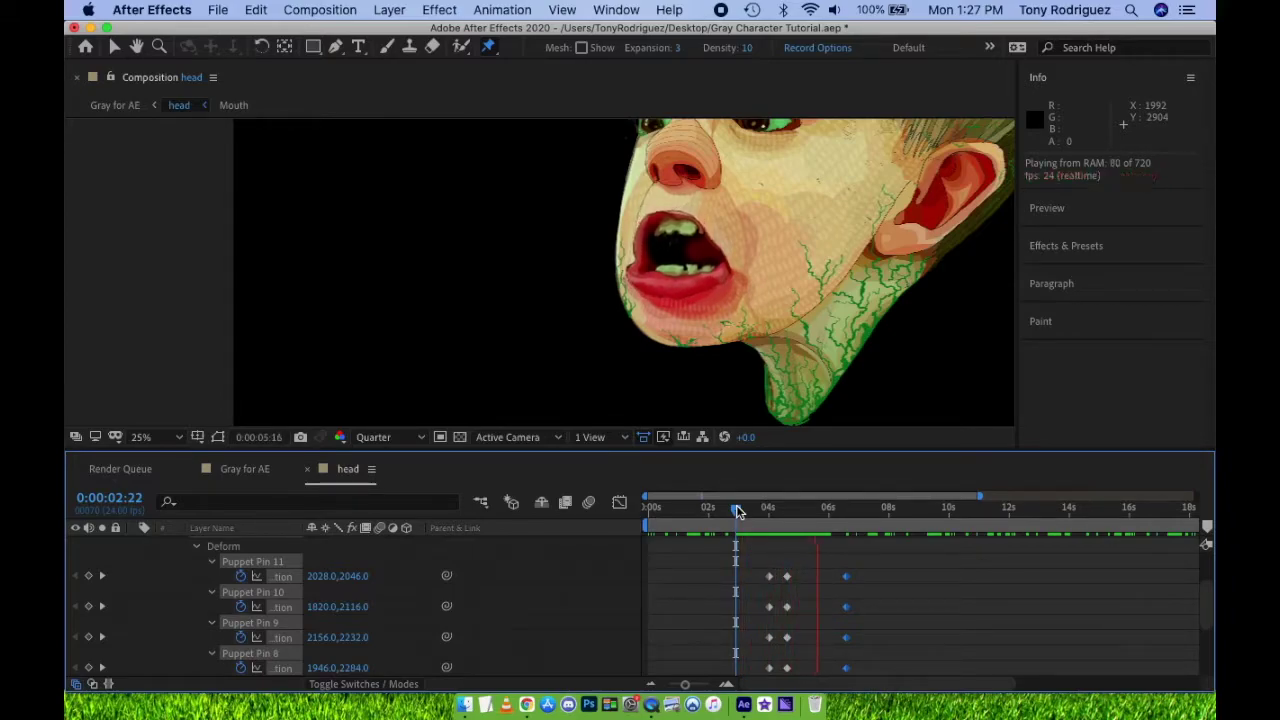
key(space)
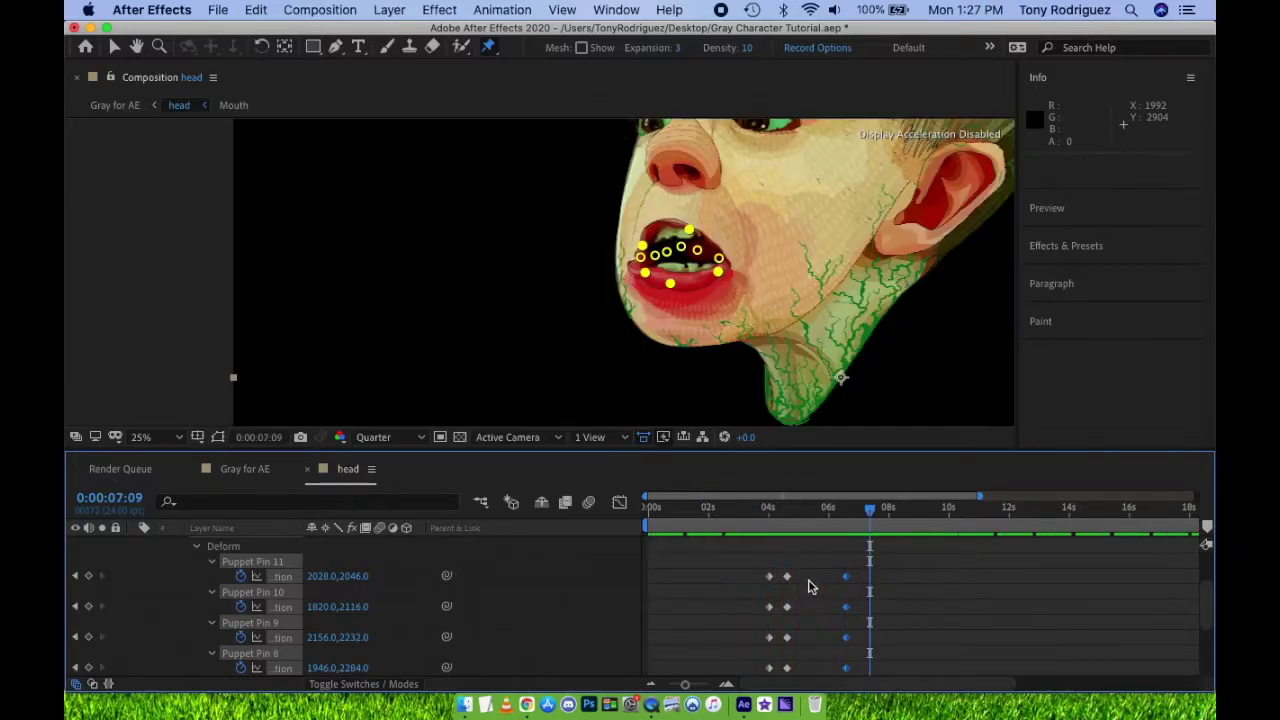
- Copy the second column of keyframes for Puppet Pins 7 through 11 and paste it at 0:00:05:07
click(828, 508)
drag(828, 508, 807, 508)
scroll(792, 568, down, 1)
key(minus)
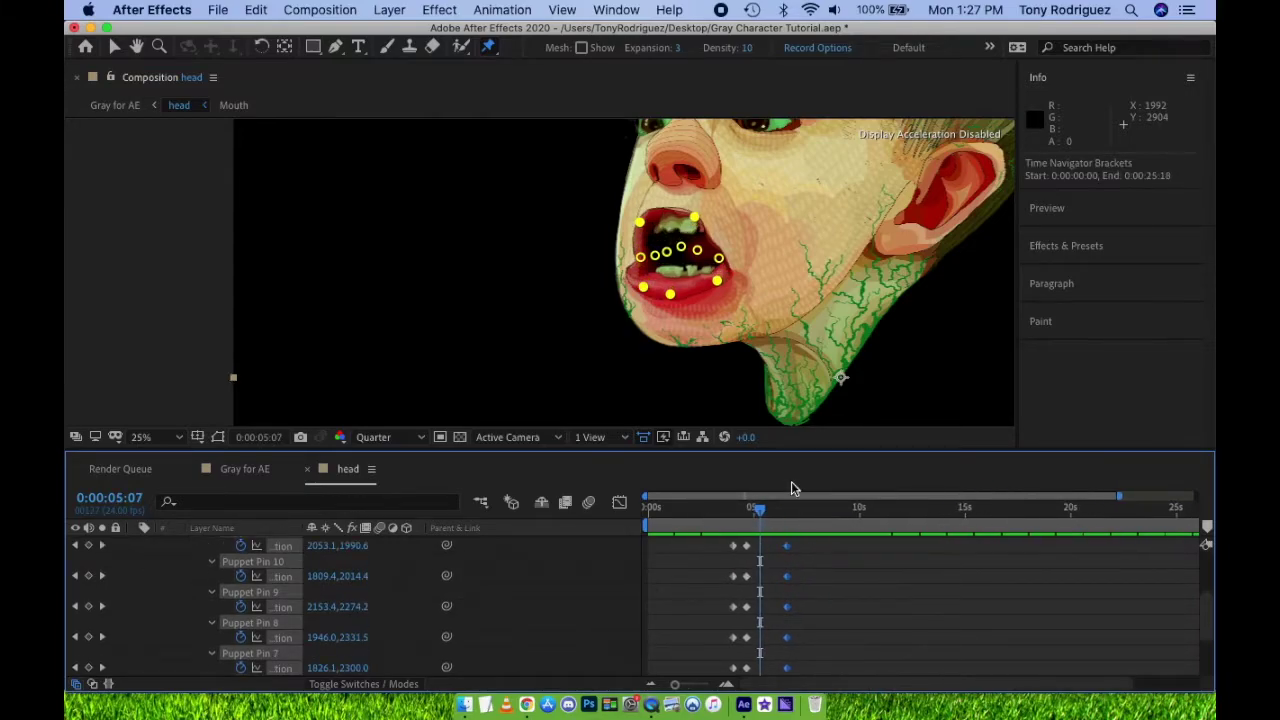
drag(786, 449, 786, 365)
scroll(763, 558, up, 1)
drag(758, 478, 745, 640)
key(ctrl+v)
- Shift the five newly pasted pin keyframes to 0:00:05:13 and preview the mouth movement from 0:00:02:11
drag(760, 430, 703, 422)
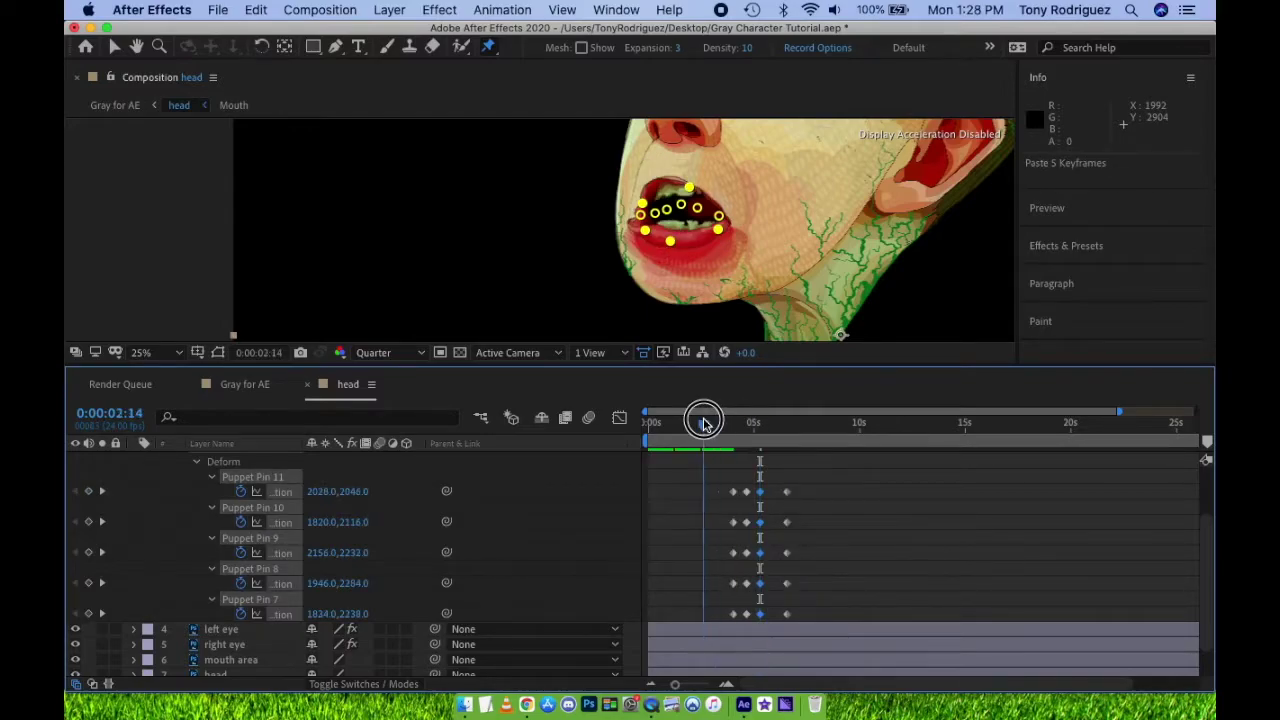
drag(748, 368, 819, 507)
drag(762, 582, 767, 580)
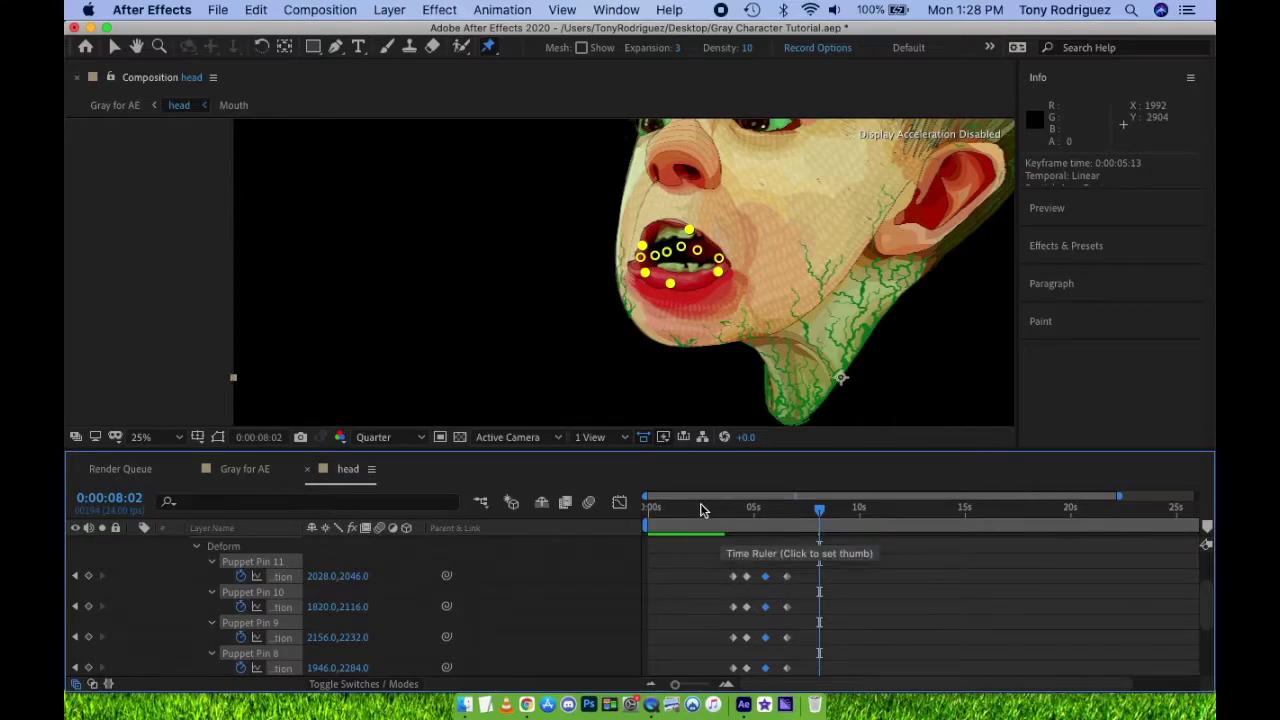
click(701, 510)
key(space)
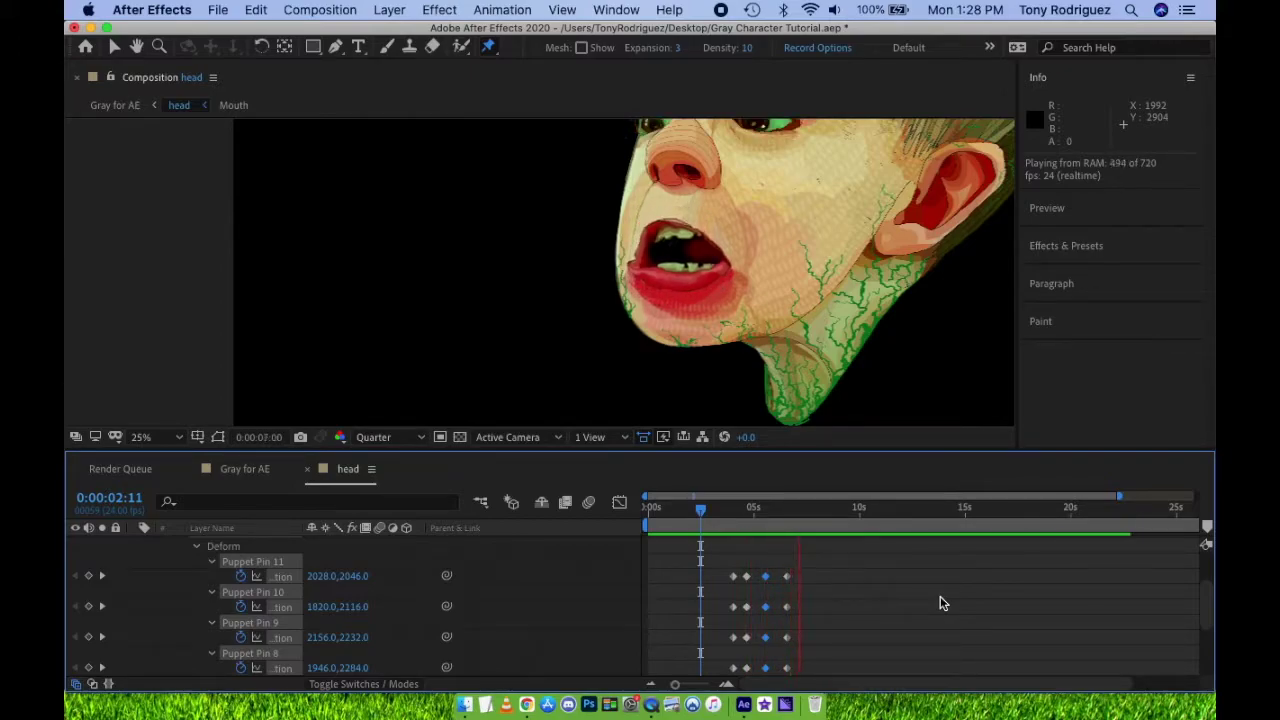
key(space)
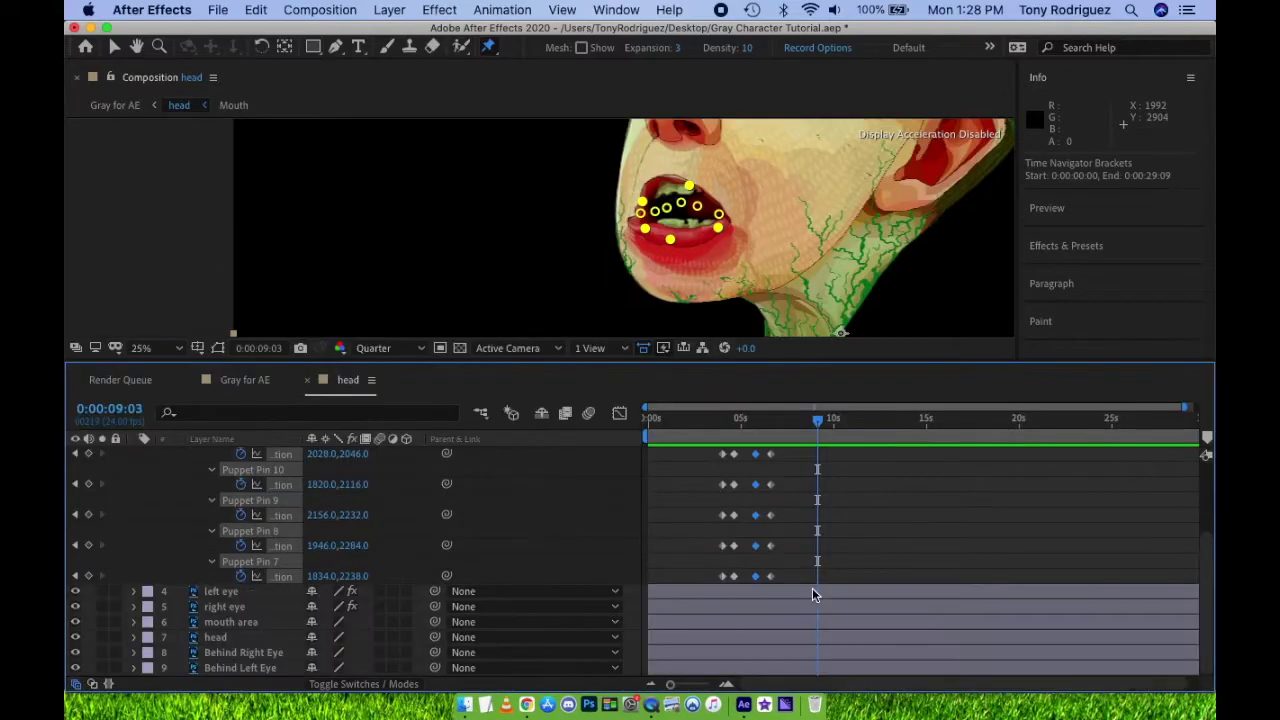
- Apply Easy Ease to all mouth pin keyframes and preview the head animation from 0:00:03:03
scroll(813, 595, up, 2)
drag(791, 486, 711, 624)
key(F9)
click(779, 418)
click(706, 418)
drag(690, 361, 684, 533)
key(space)
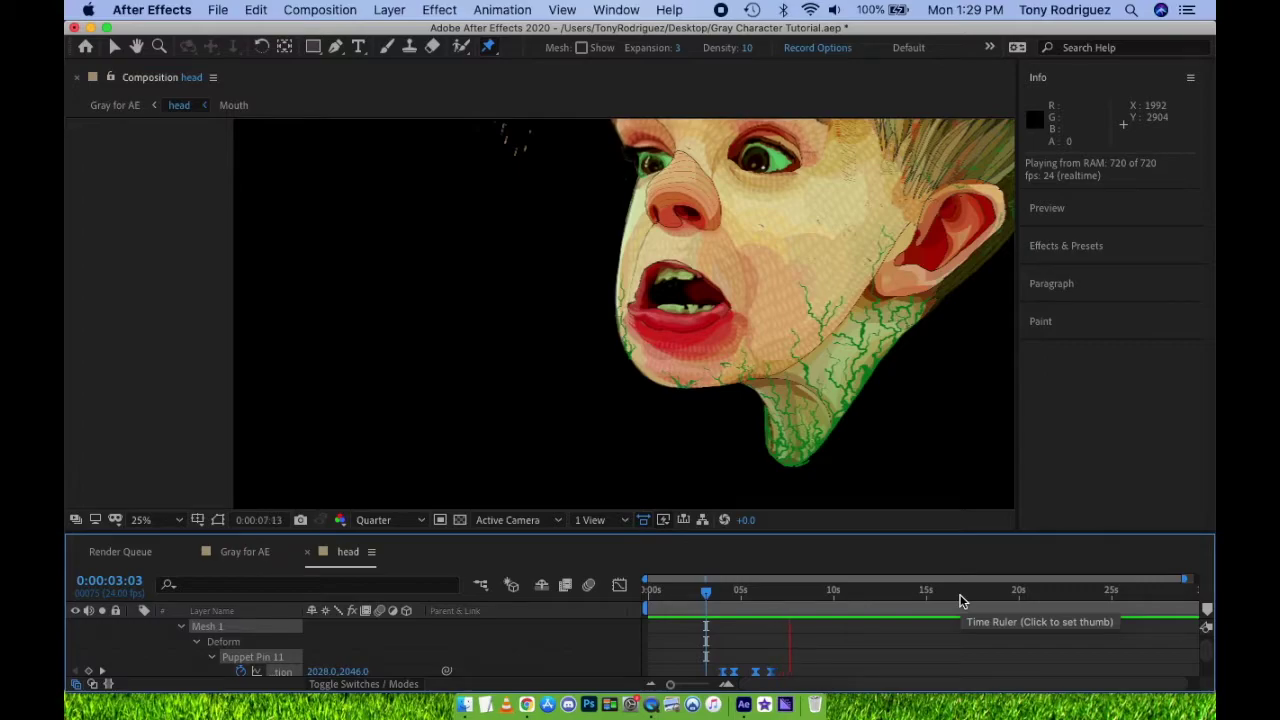
key(space)
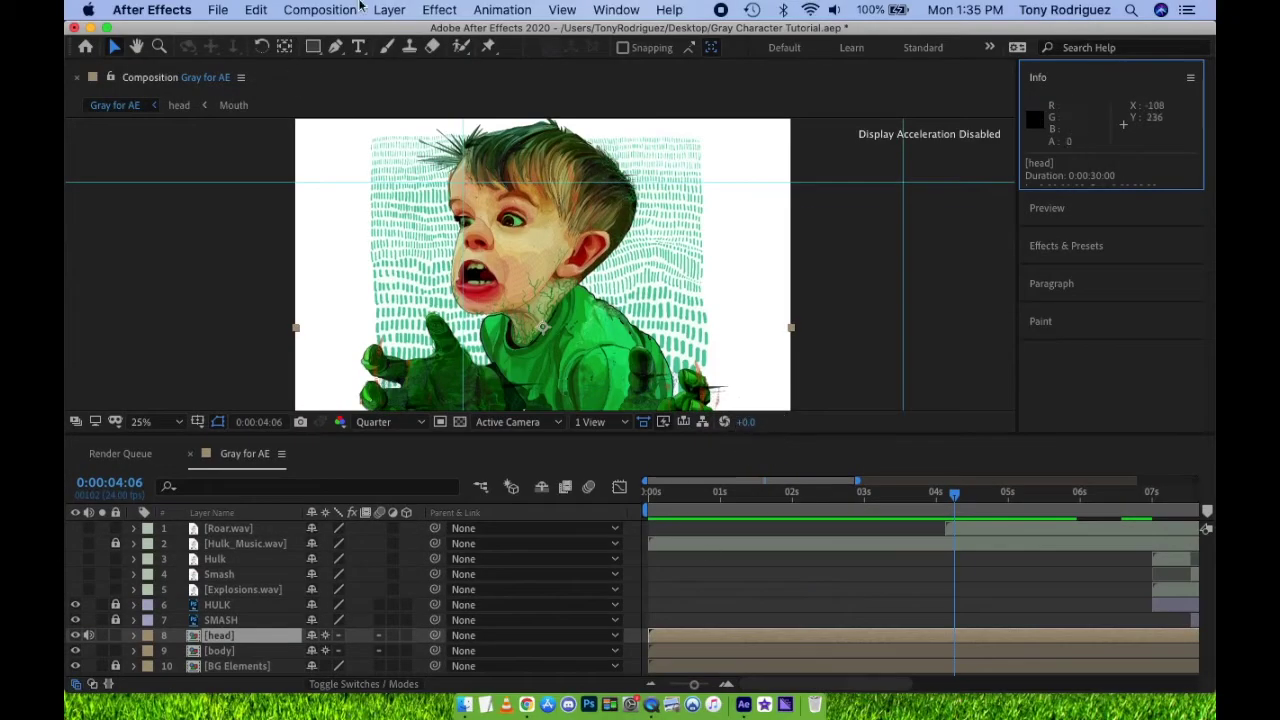
- Place six puppet pins on the head layer in Gray for AE: chin, three along the neck, below the ear, and the front of the hair
key(ctrl+p)
click(477, 305)
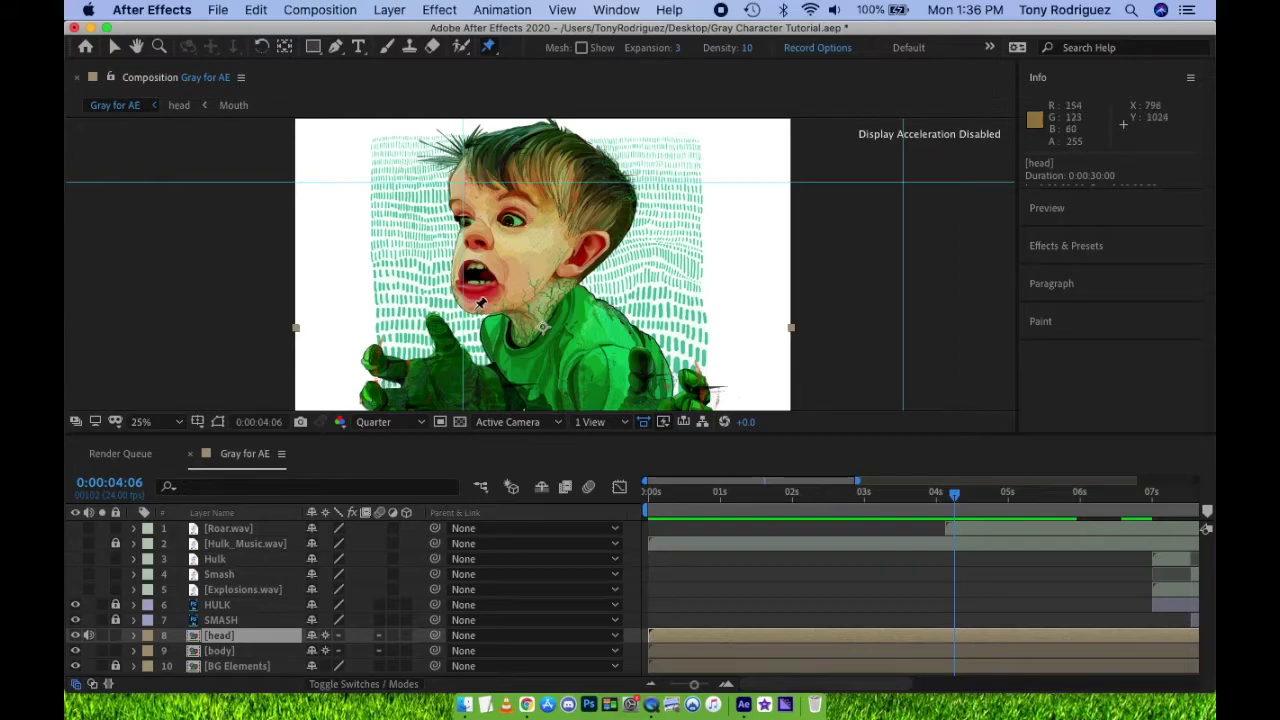
click(515, 331)
click(535, 328)
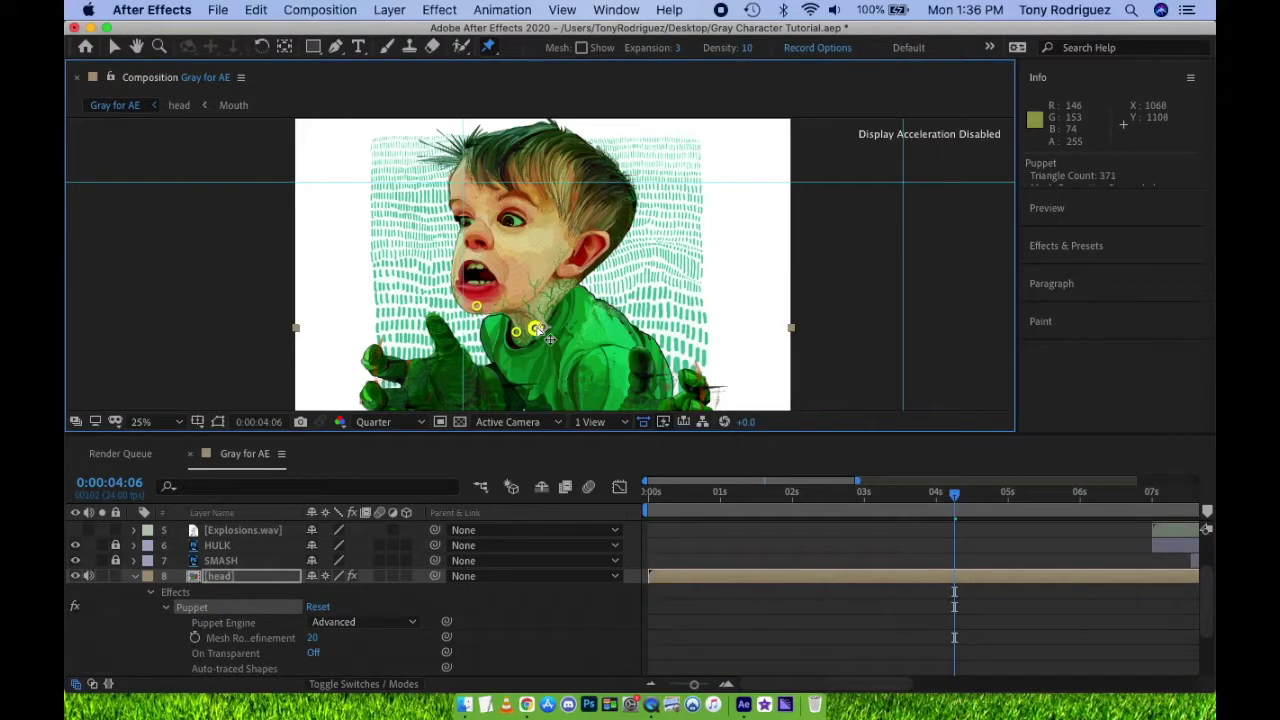
click(548, 307)
click(571, 282)
click(469, 157)
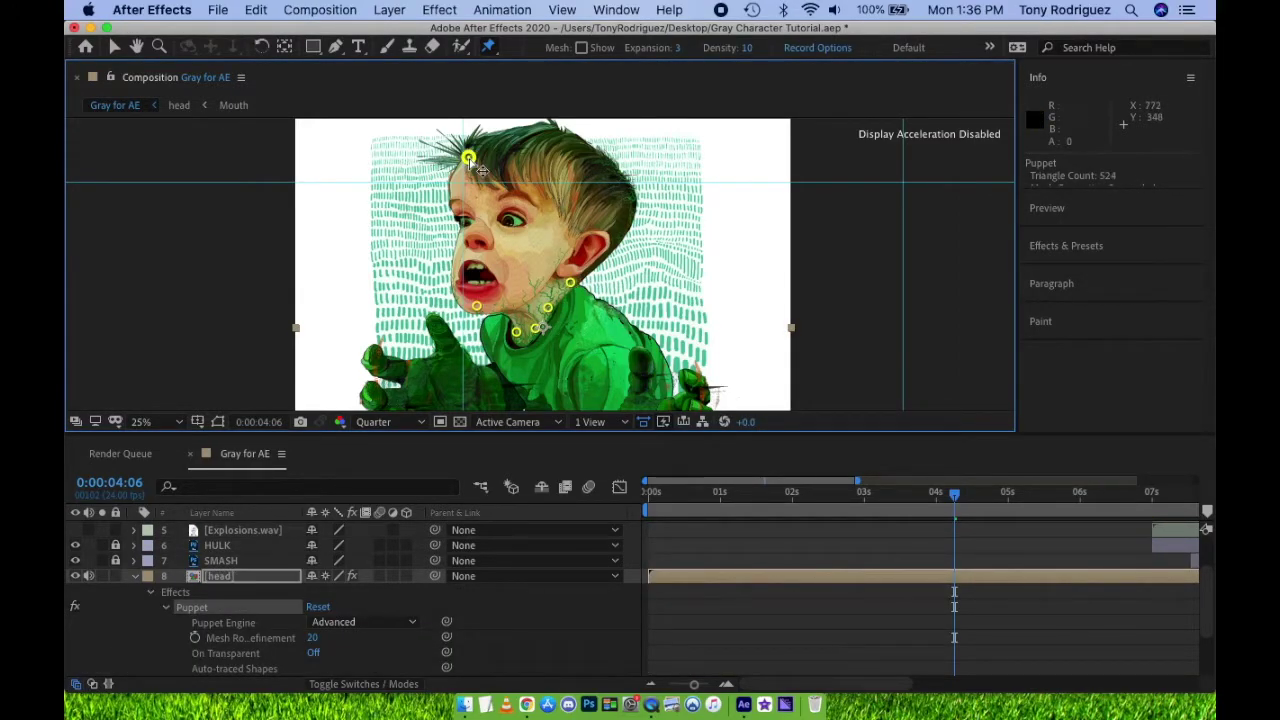
- Set the current time to 0:00:00:00 and reveal the head layer's puppet pin keyframes
scroll(594, 631, down, 3)
drag(954, 494, 650, 492)
click(248, 546)
key(u)
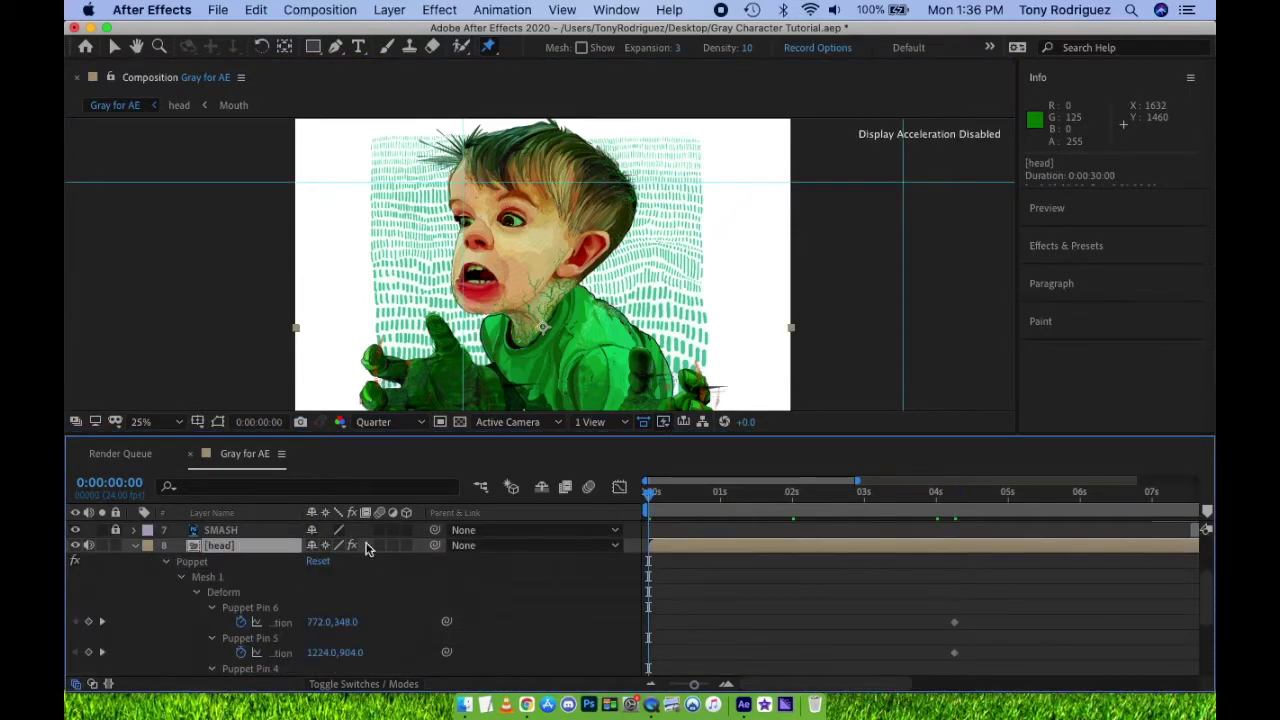
- Try moving the front hair pin to about 812, 328 at 0:00:01:00 and preview the head movement from the start
click(720, 492)
mouse_move(469, 157)
mouse_down()
mouse_move(463, 143)
mouse_move(478, 153)
mouse_up()
key(Home)
key(space)
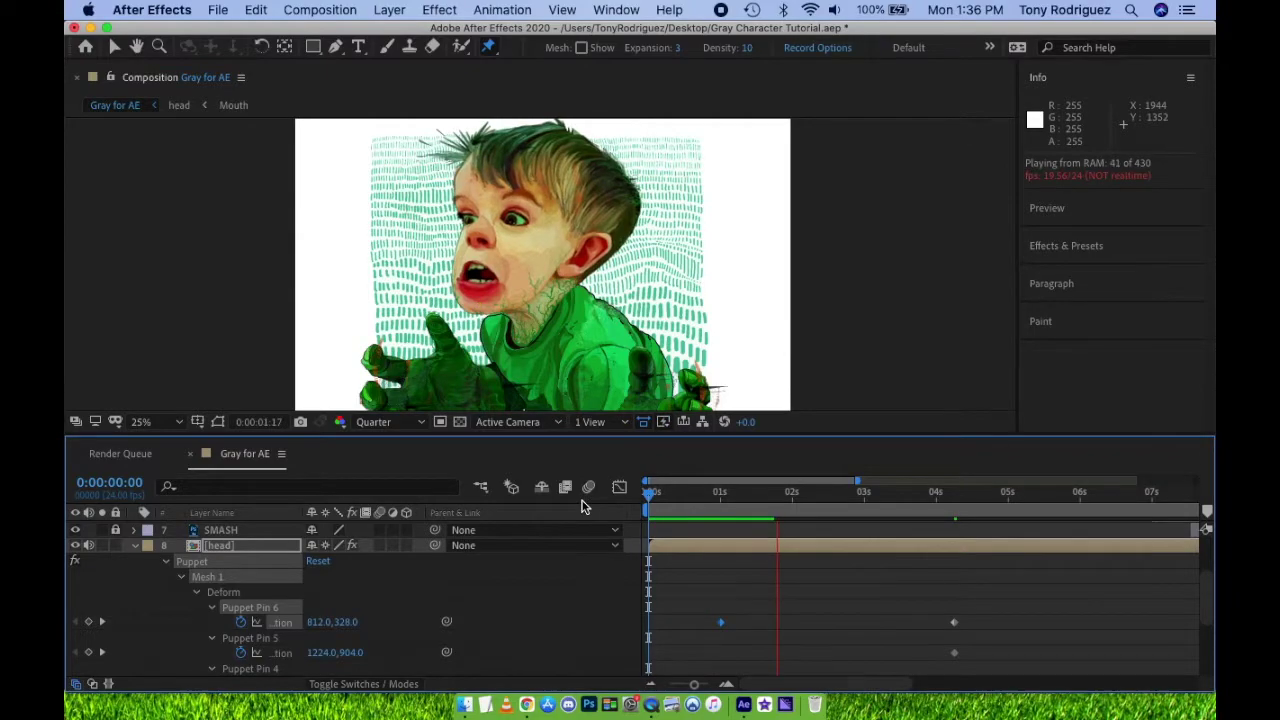
key(space)
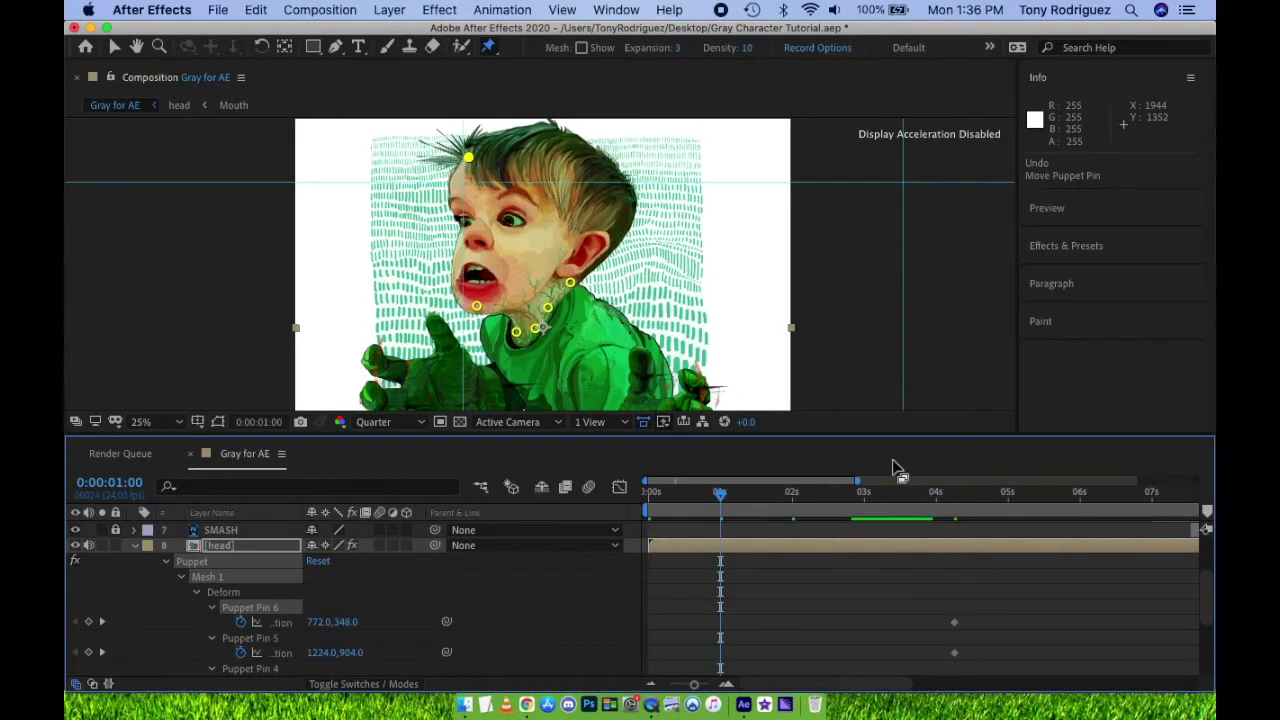
- Move the position keyframes of all six head puppet pins to 0:00:00:00
drag(888, 436, 880, 189)
drag(965, 455, 943, 627)
drag(953, 558, 649, 571)
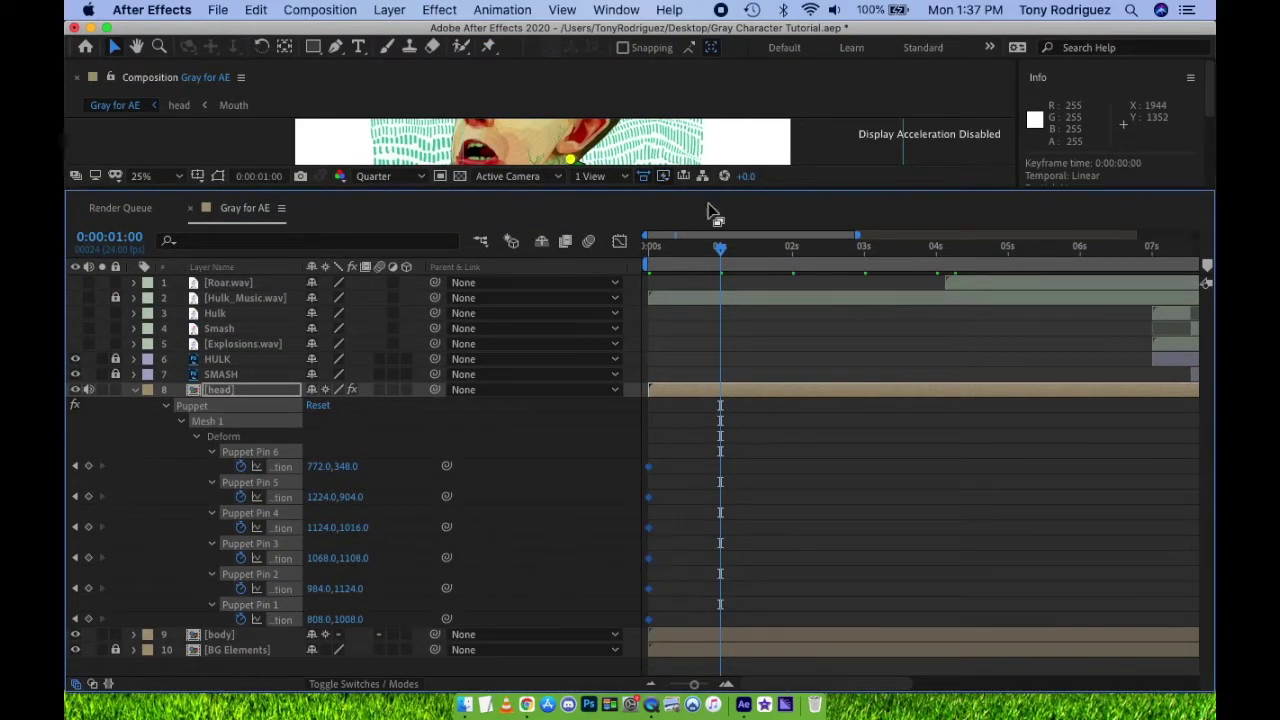
- At 0:00:01:00, move the front hair pin to about 808, 328 and preview the head's tilt
drag(710, 192, 723, 487)
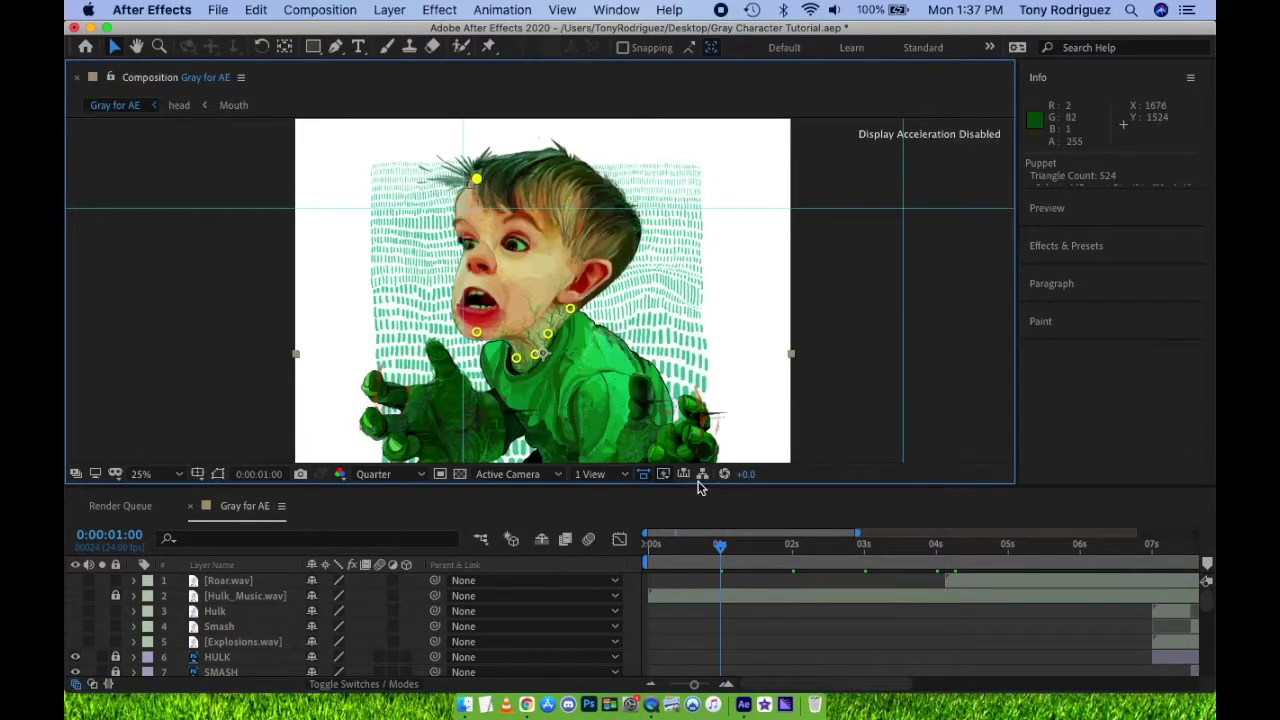
key(space)
key(space)
drag(746, 488, 746, 405)
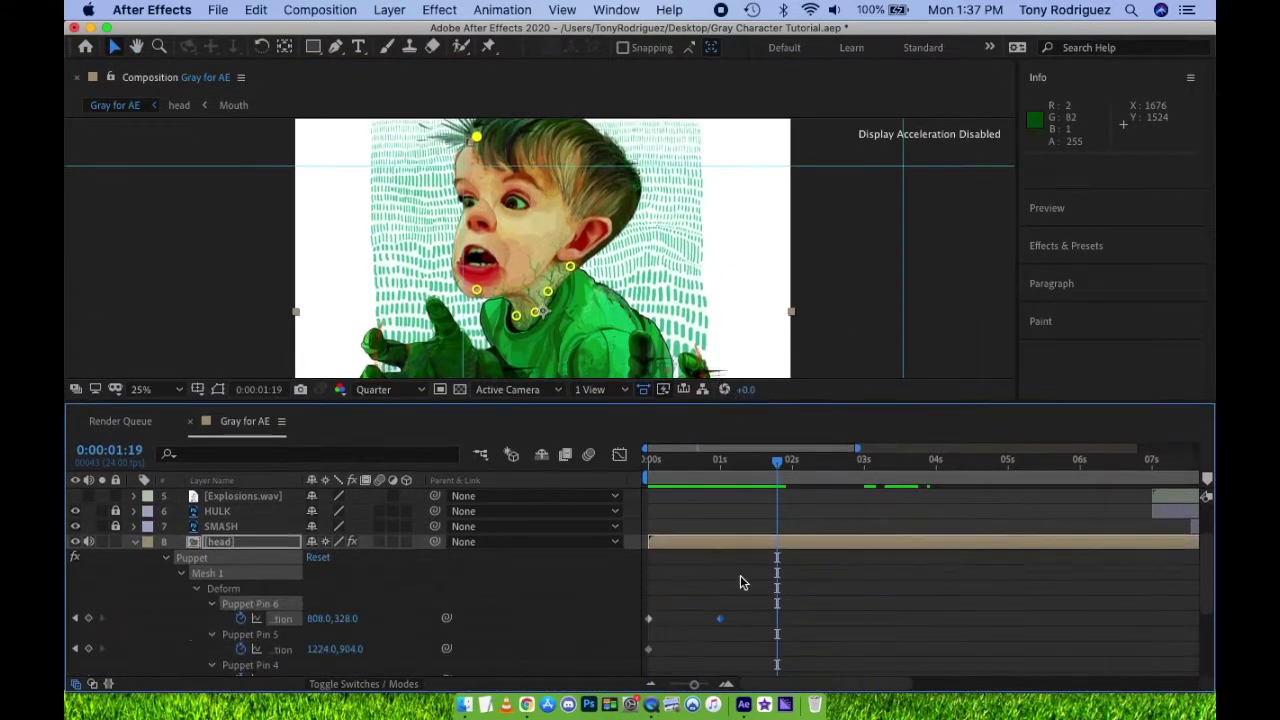
- Copy the front hair pin's first position keyframe to 0:00:02:00 and preview the head movement from the start
scroll(400, 580, down, 1)
click(648, 587)
key(ctrl+c)
click(790, 463)
key(ctrl+v)
key(Home)
click(646, 449)
key(space)
key(space)
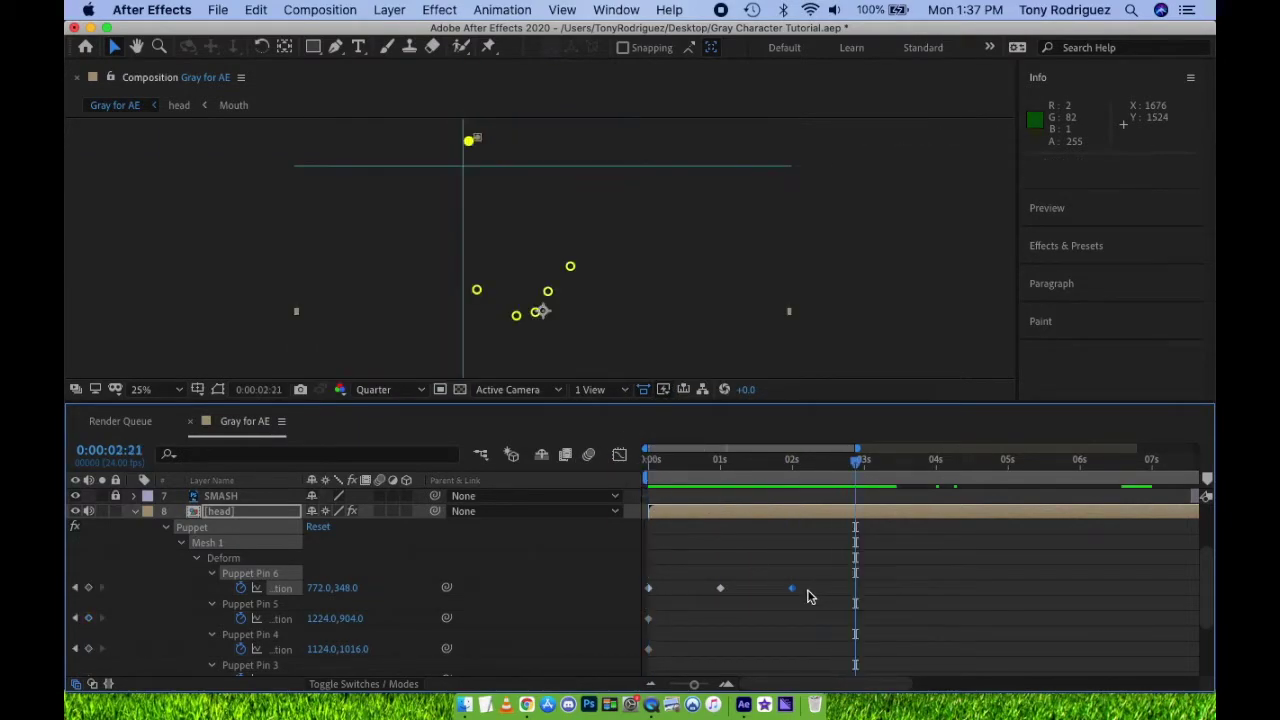
- Ease the front hair pin's three position keyframes, add a loopOut() expression to that position, and preview it
key(space)
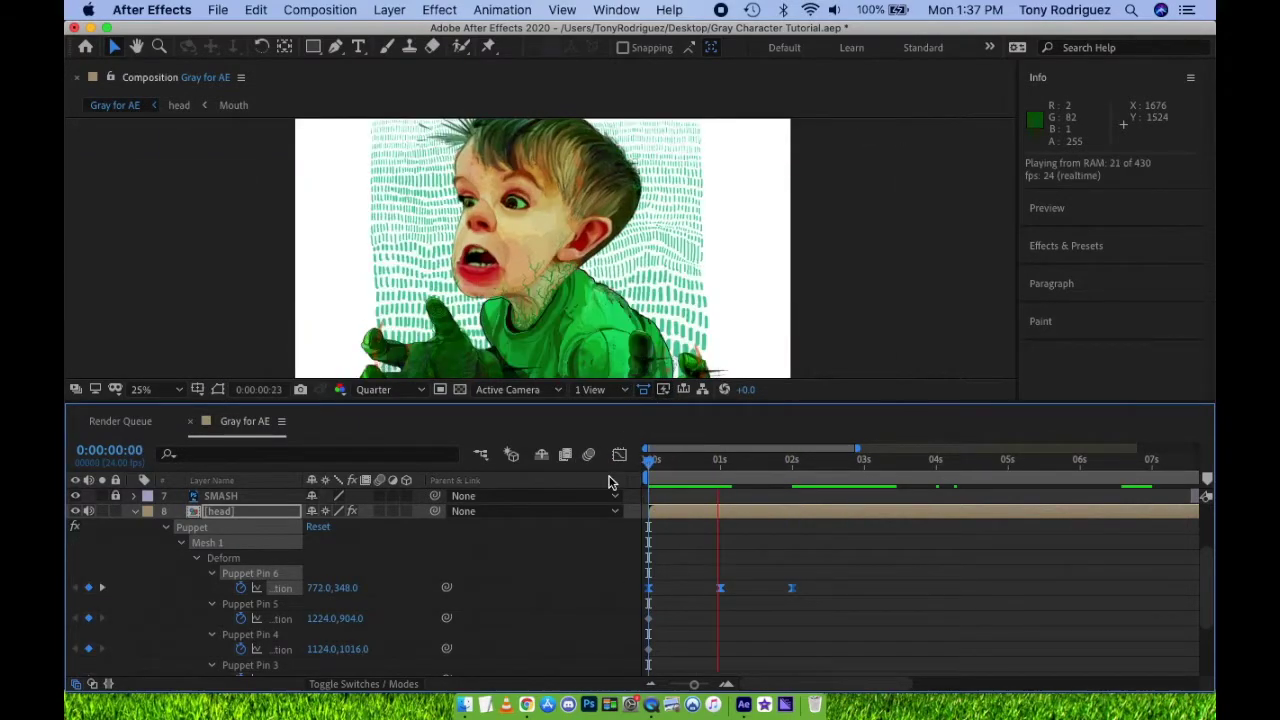
key(space)
alt+click(240, 588)
text(loop)
key(Return)
key(Return)
click(729, 557)
click(597, 455)
key(space)
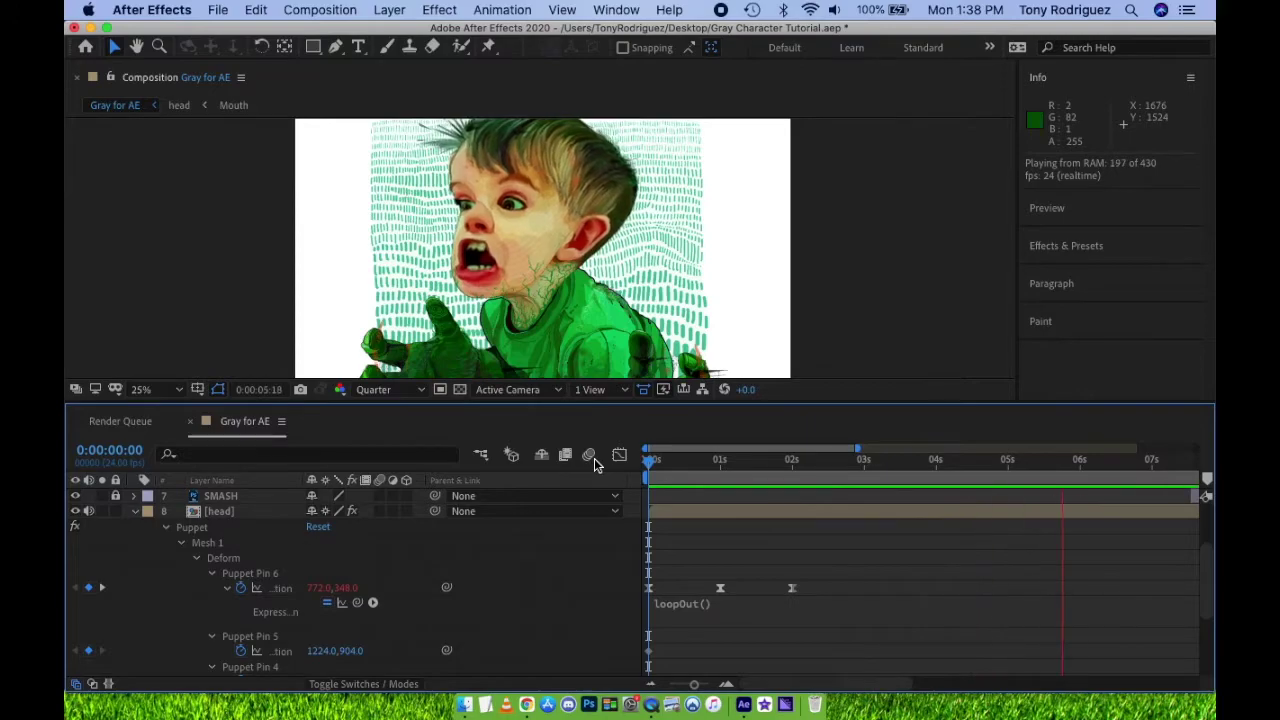
- Reduce the tilt at 0:00:01:00 by moving the front hair pin to about 796, 336, and preview the loop
click(720, 588)
click(720, 460)
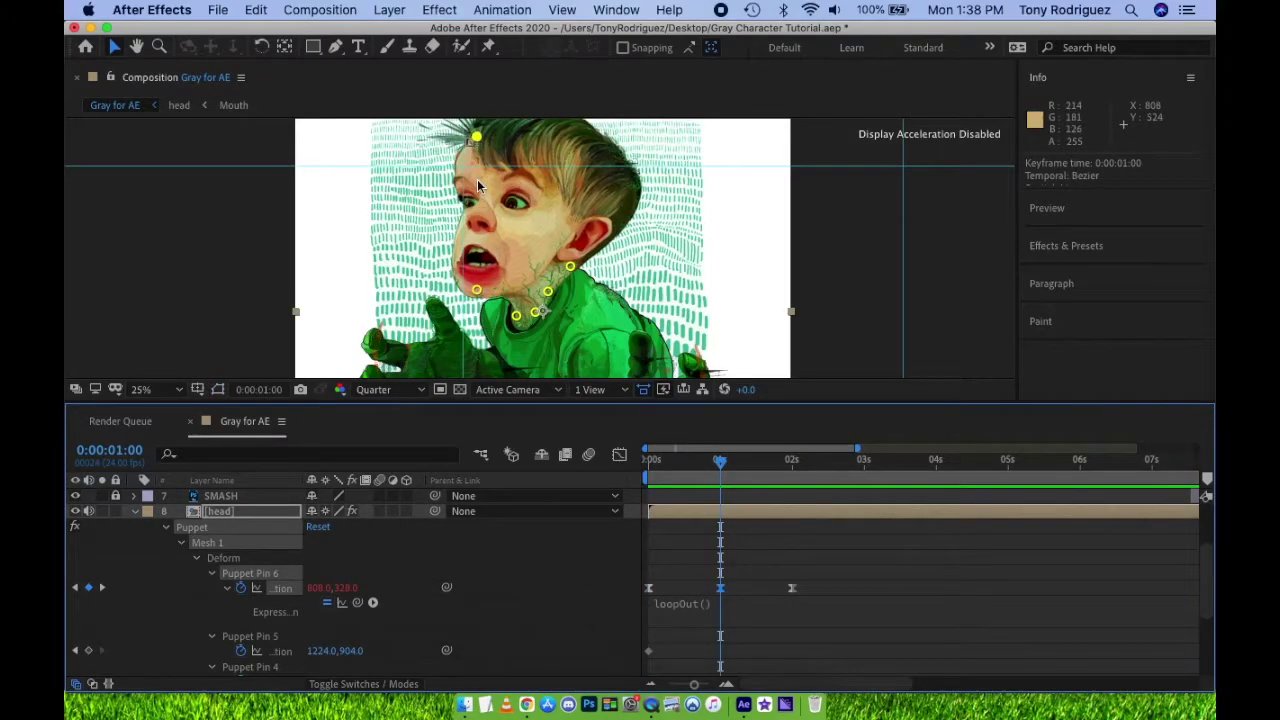
scroll(500, 200, up, 2)
drag(500, 184, 500, 342)
key(v)
mouse_move(720, 462)
mouse_down()
mouse_move(623, 471)
mouse_move(720, 471)
mouse_up()
drag(436, 188, 429, 192)
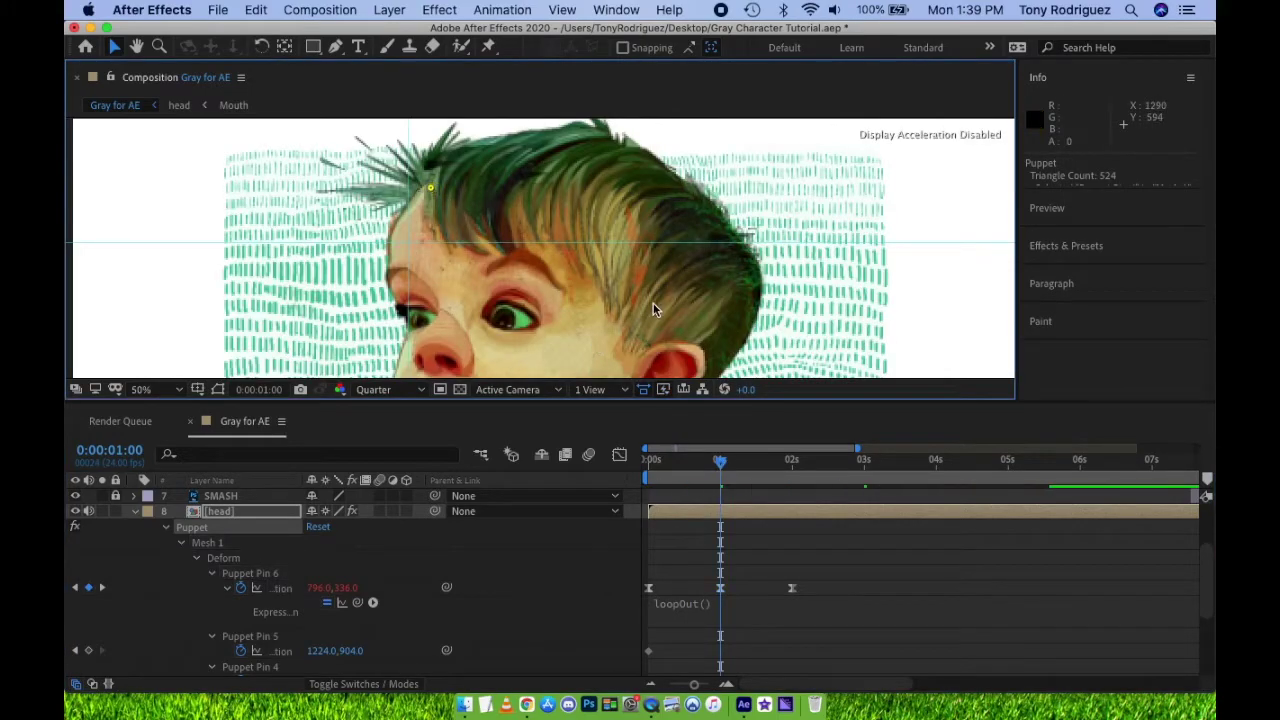
key(comma)
key(space)
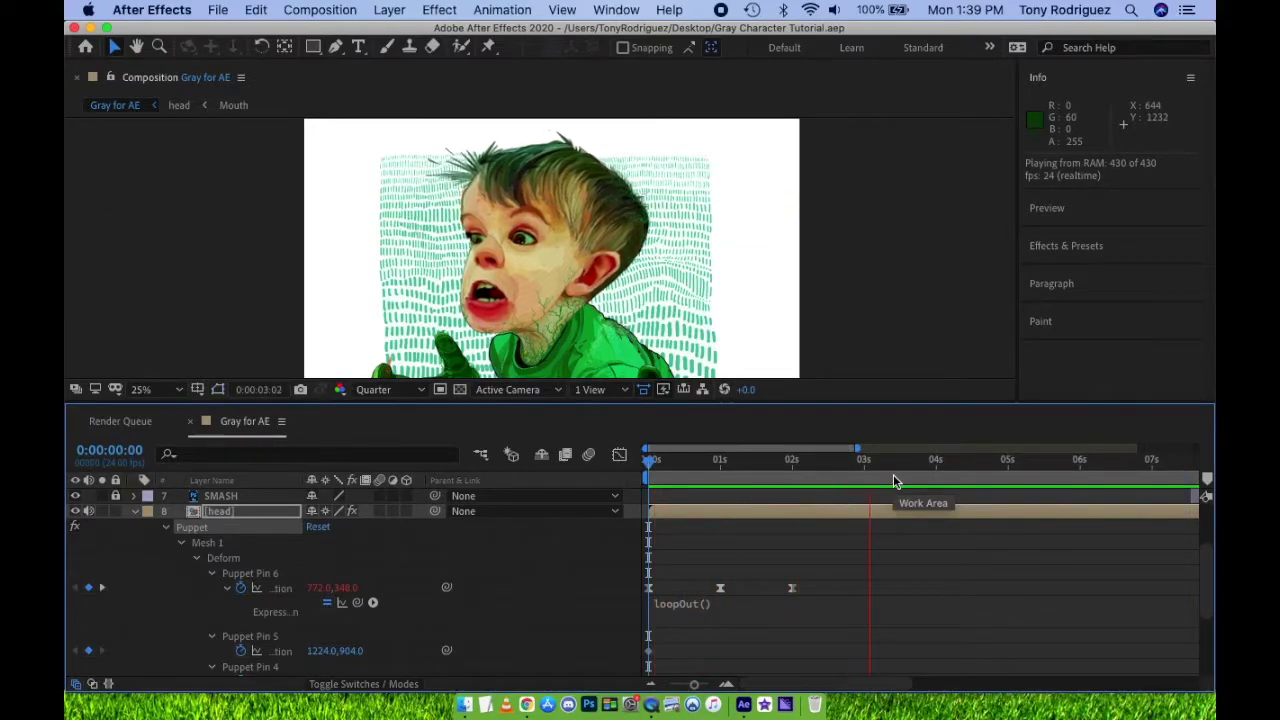
- At 0:00:04:00, move the chin puppet pin to about 796, 1032 and preview the movement around the roar
click(936, 461)
drag(485, 324, 483, 329)
drag(936, 459, 854, 466)
key(space)
key(space)
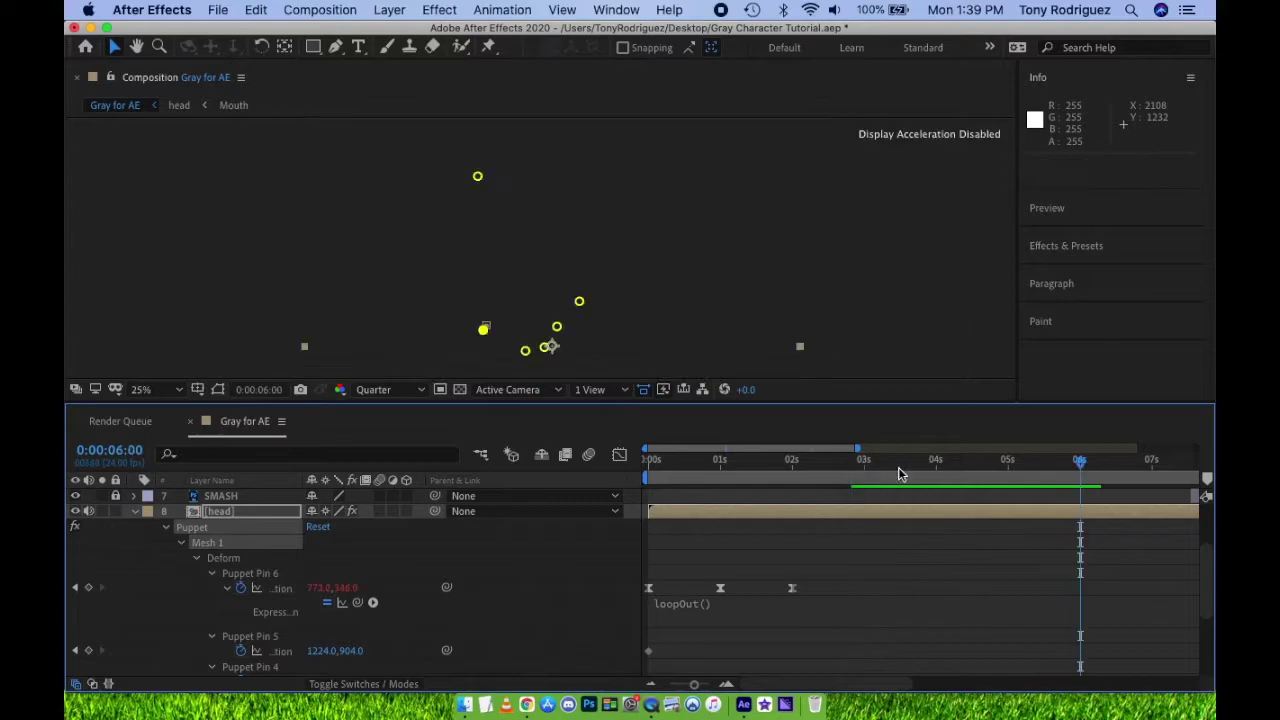
- Paste the chin pin's resting position keyframe of 808, 1008 at 0:00:03:14 and preview the jaw drop
scroll(889, 594, down, 5)
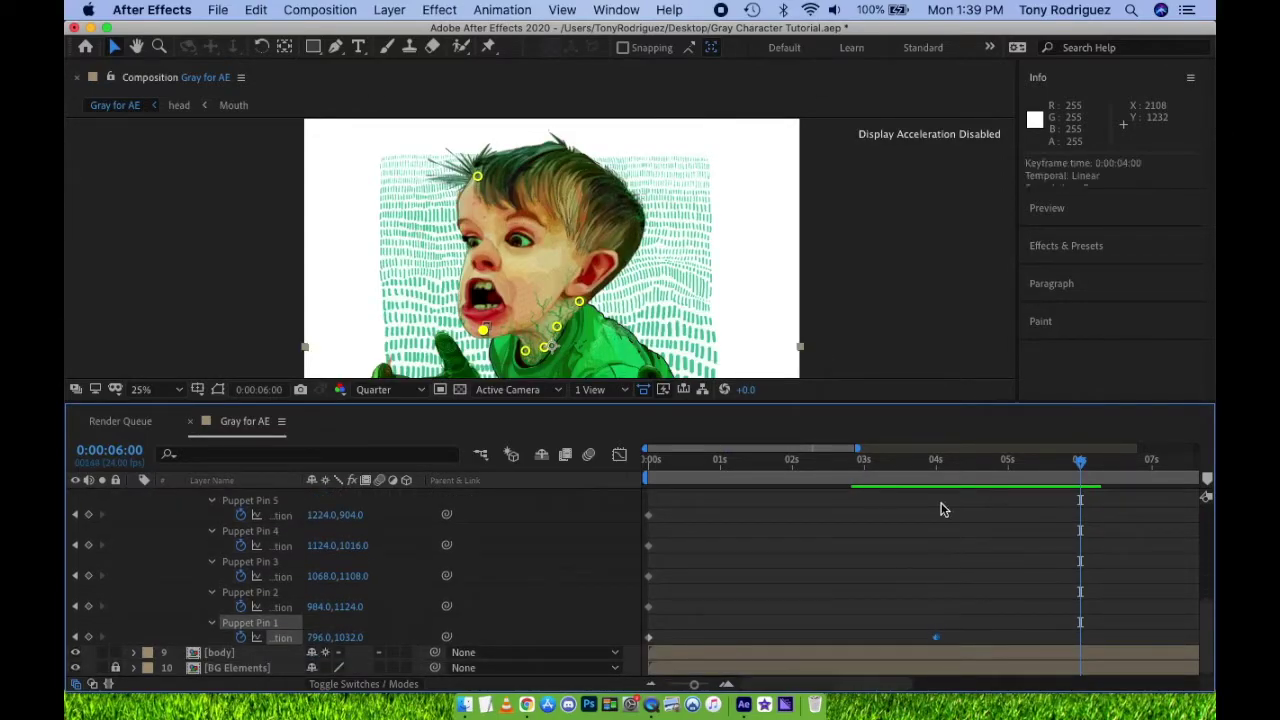
drag(932, 460, 938, 461)
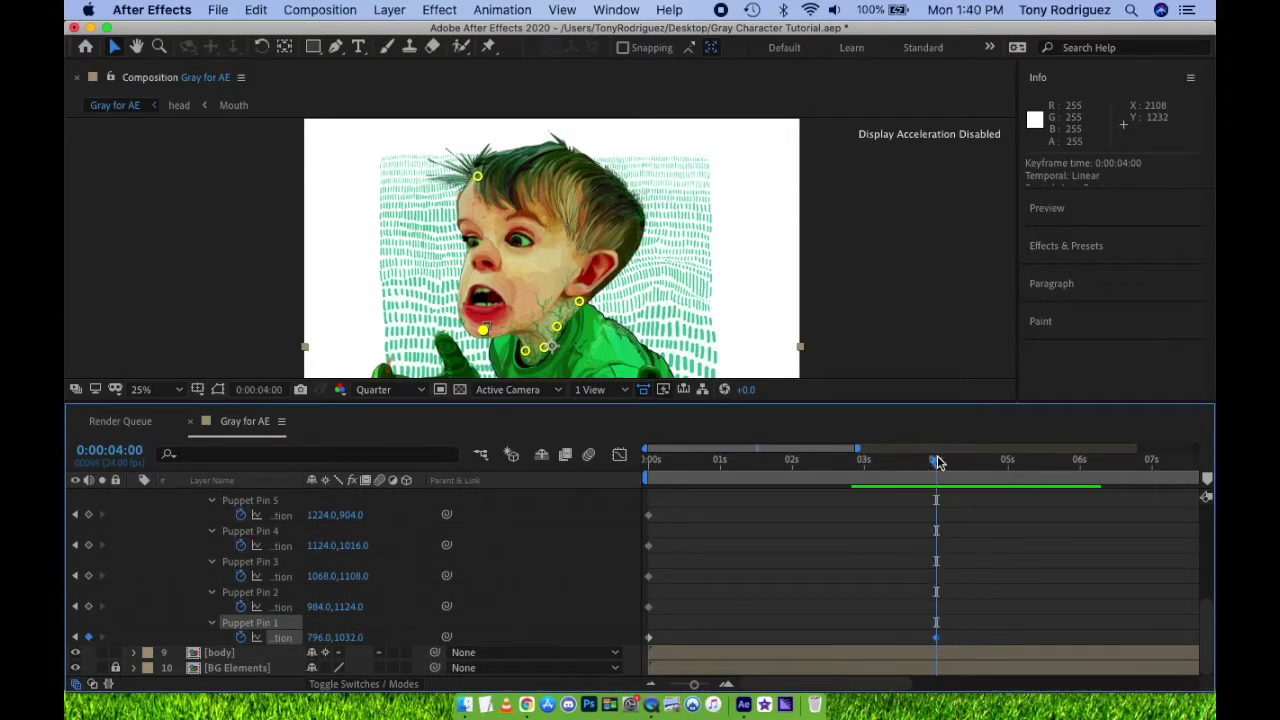
key(space)
click(908, 460)
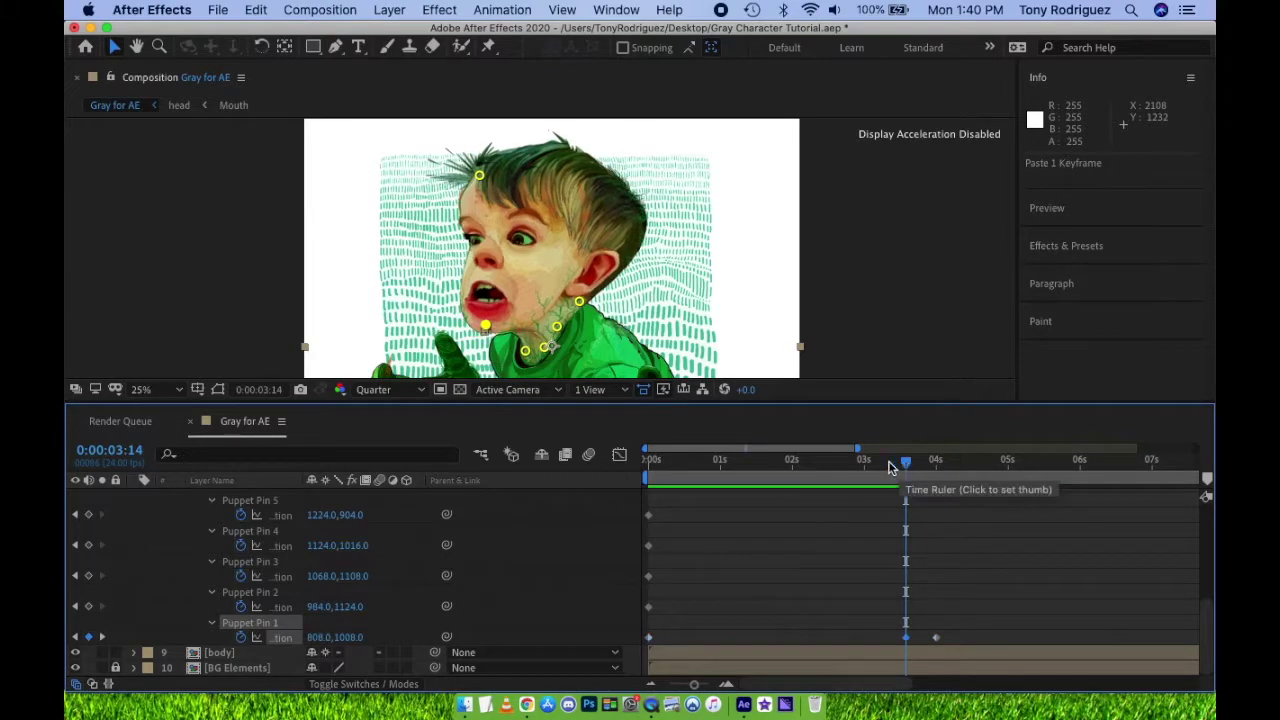
click(807, 463)
key(space)
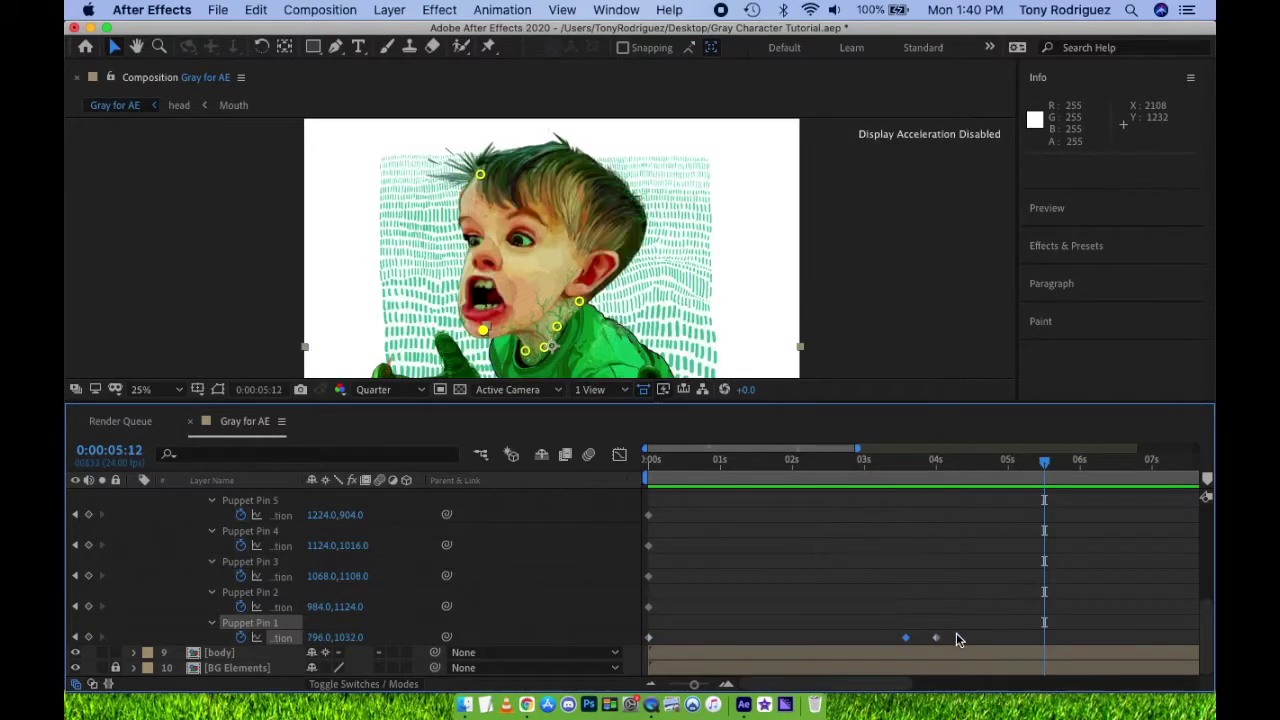
- Shift the chin pin's two jaw-drop keyframes so the first falls at 0:00:04:00, and preview the timing
click(937, 461)
click(934, 461)
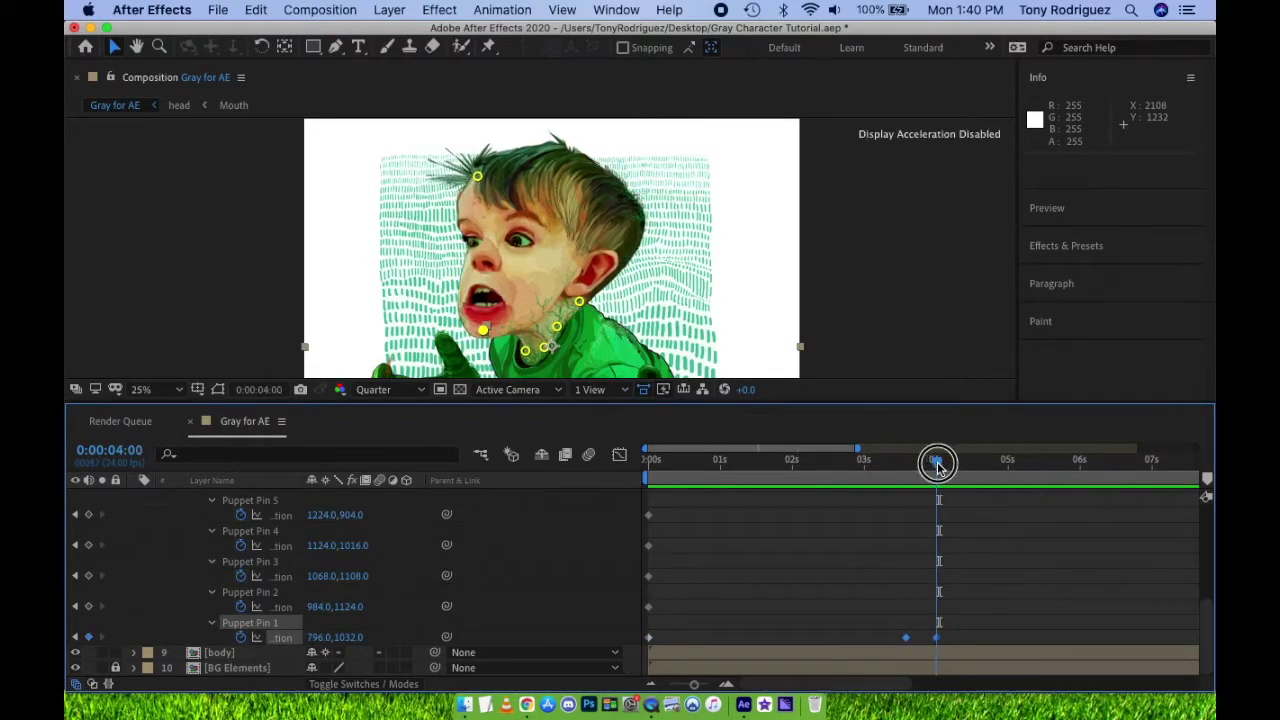
drag(904, 637, 936, 622)
click(853, 461)
key(space)
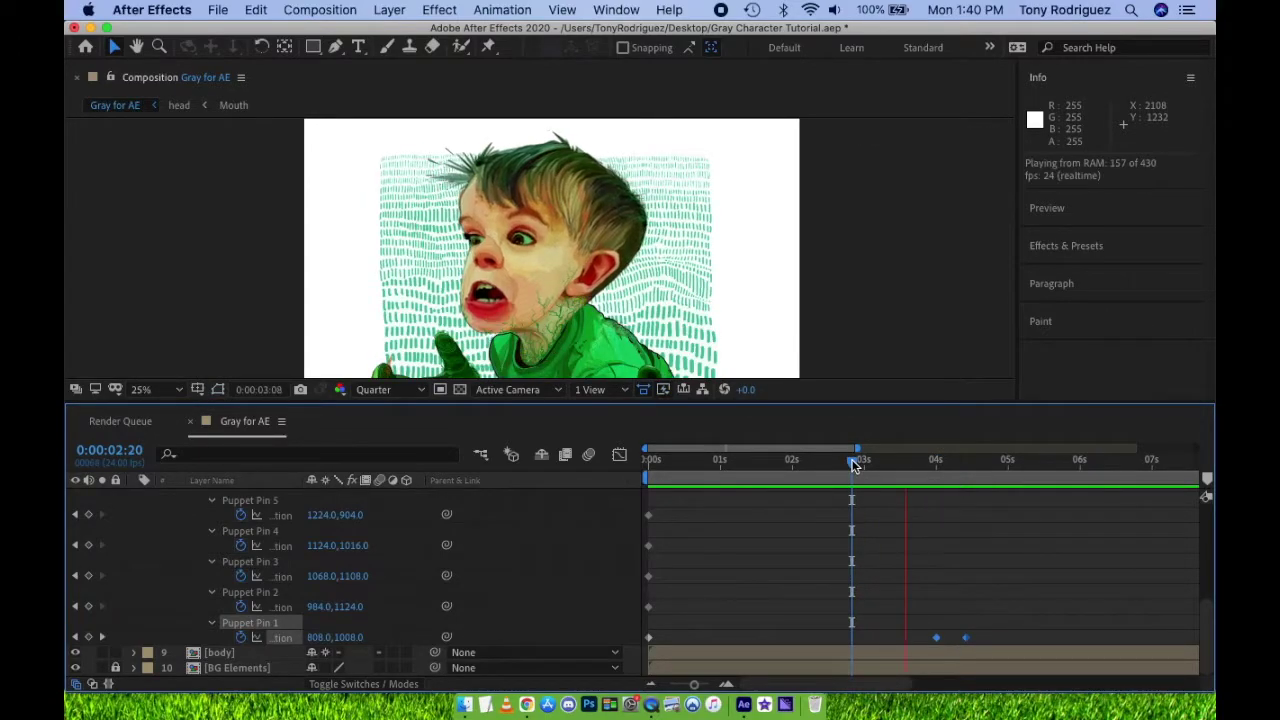
- Copy the chin pin's resting keyframe at 0:00:04:00, paste it at another point in the roar, and preview it
click(936, 637)
key(ctrl+c)
drag(1075, 462, 897, 468)
key(super+v)
key(space)
key(space)
key(minus)
click(776, 461)
key(space)
key(space)
- Move the chin pin's jaw-drop keyframes slightly later in the roar and preview the timing
drag(798, 618, 843, 659)
drag(820, 638, 824, 638)
click(760, 462)
key(space)
key(space)
- Duplicate the adjusted chin pin keyframe further along the roar and preview the head movement
click(824, 637)
key(super+c)
click(892, 468)
key(super+v)
click(767, 465)
key(space)
key(space)
key(minus)
- Collapse the head layer's properties and preview the whole animation from the start
scroll(363, 592, up, 15)
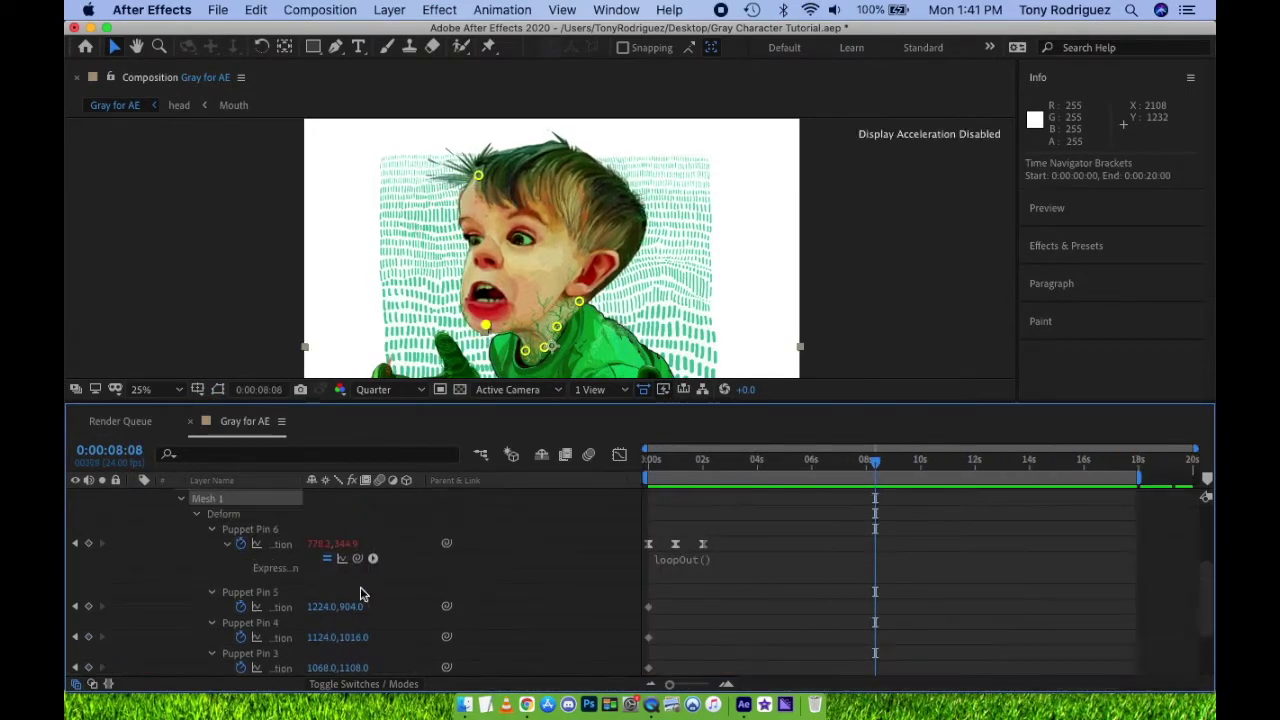
click(134, 542)
key(Home)
key(space)
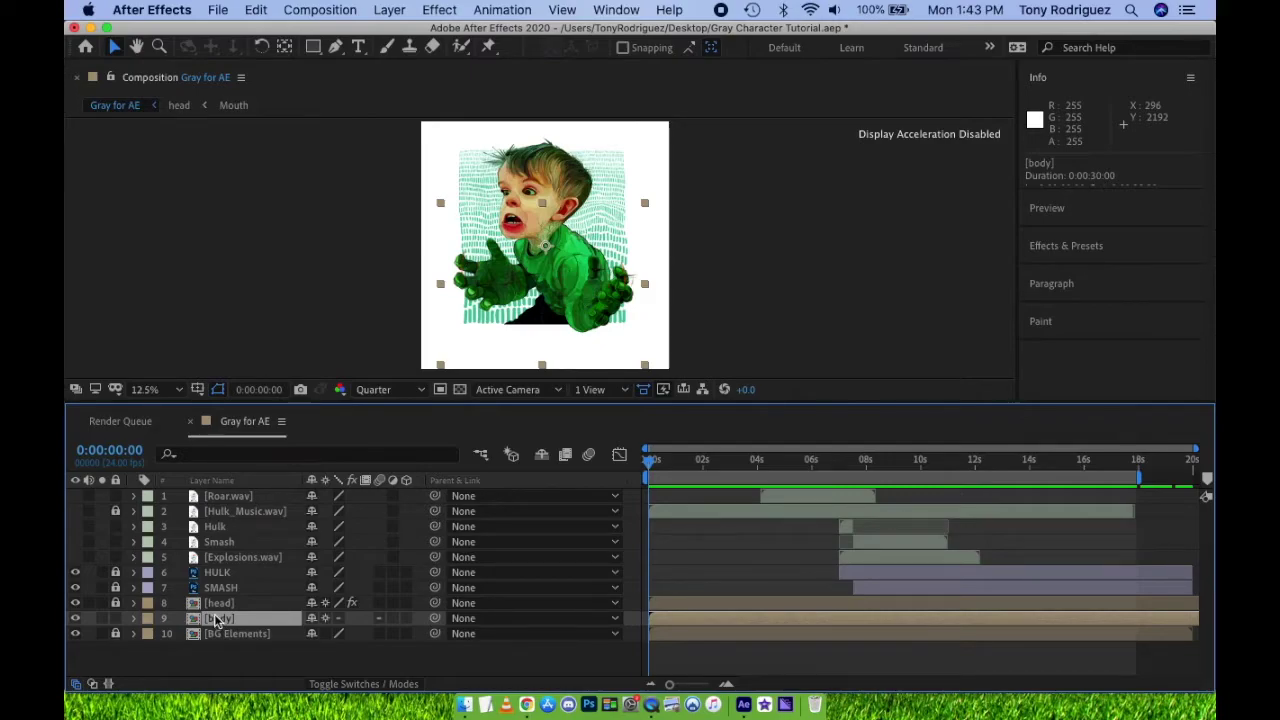
- Open the body composition, enlarge its viewer, and set the composition's background color to gray 7C7C7C
double_click(215, 621)
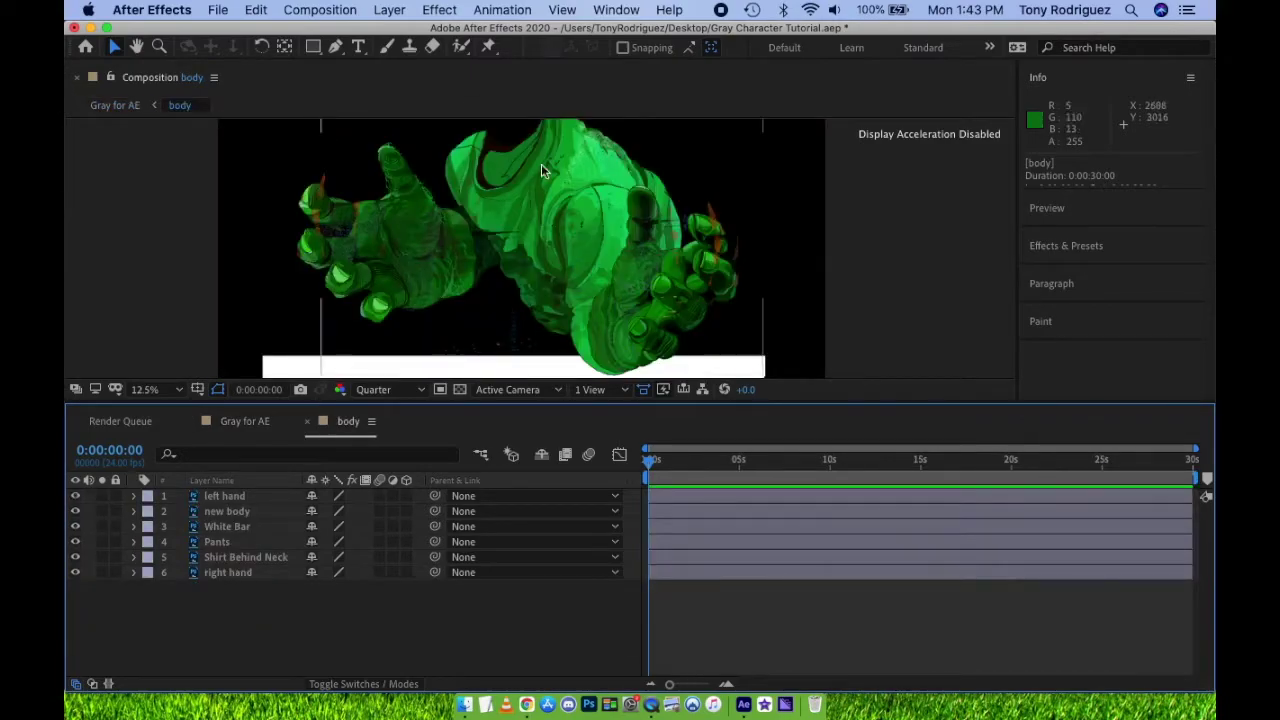
drag(736, 401, 736, 497)
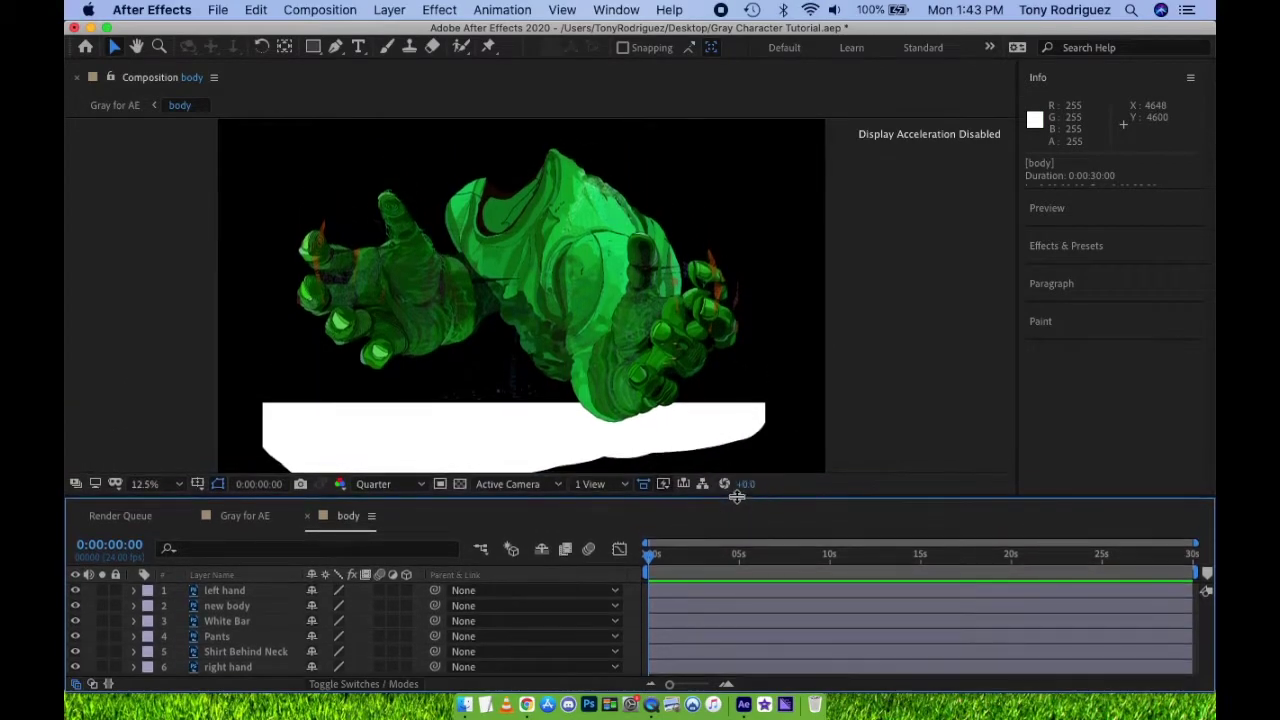
right_click(818, 220)
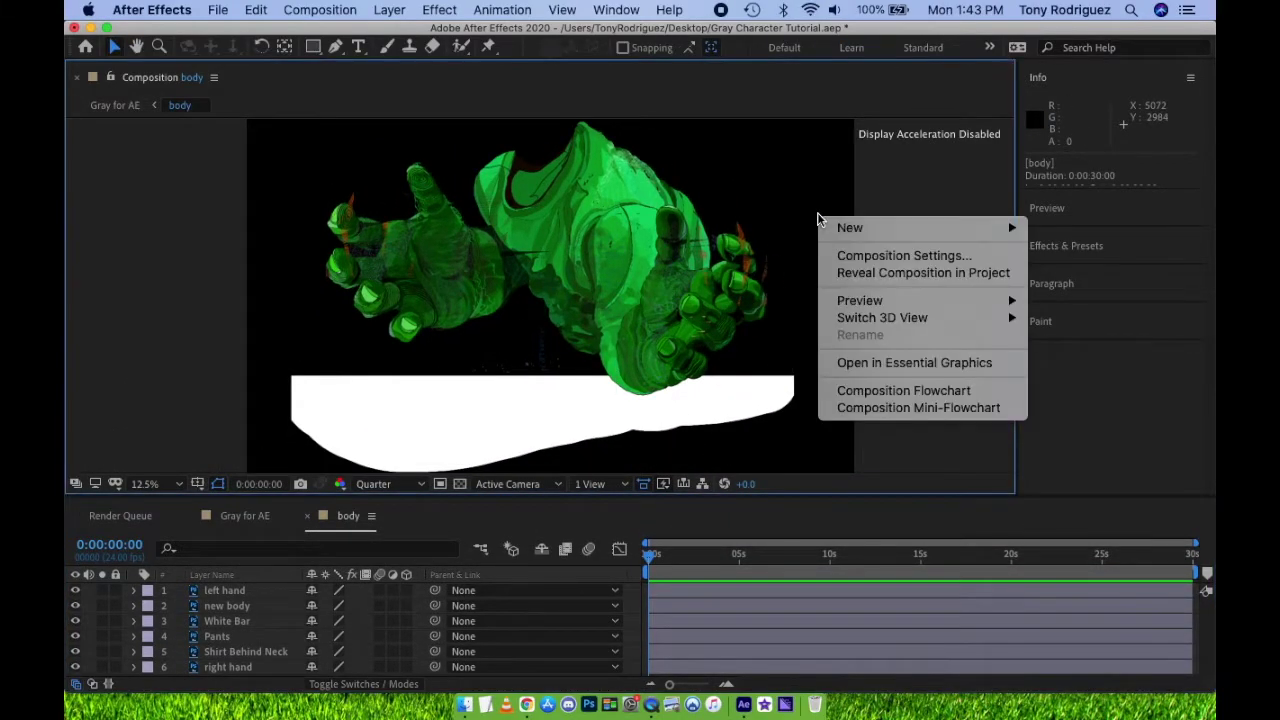
click(836, 255)
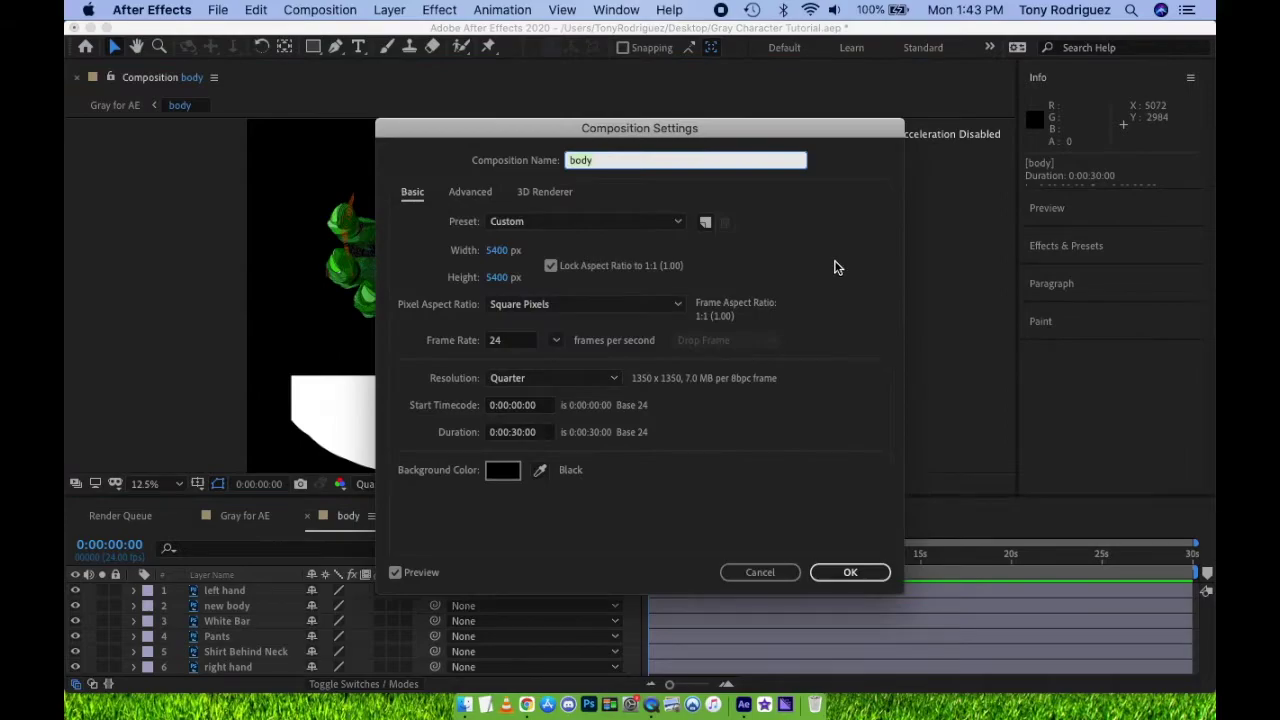
click(500, 470)
click(424, 366)
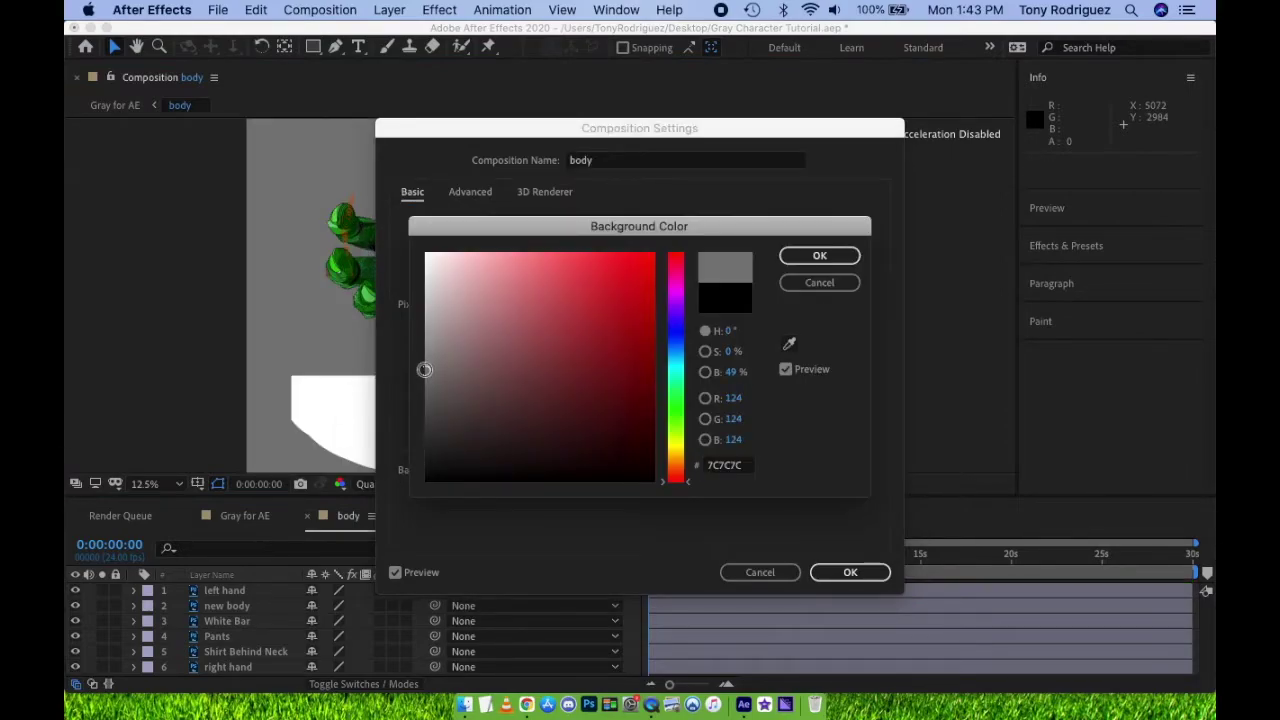
key(Return)
click(868, 574)
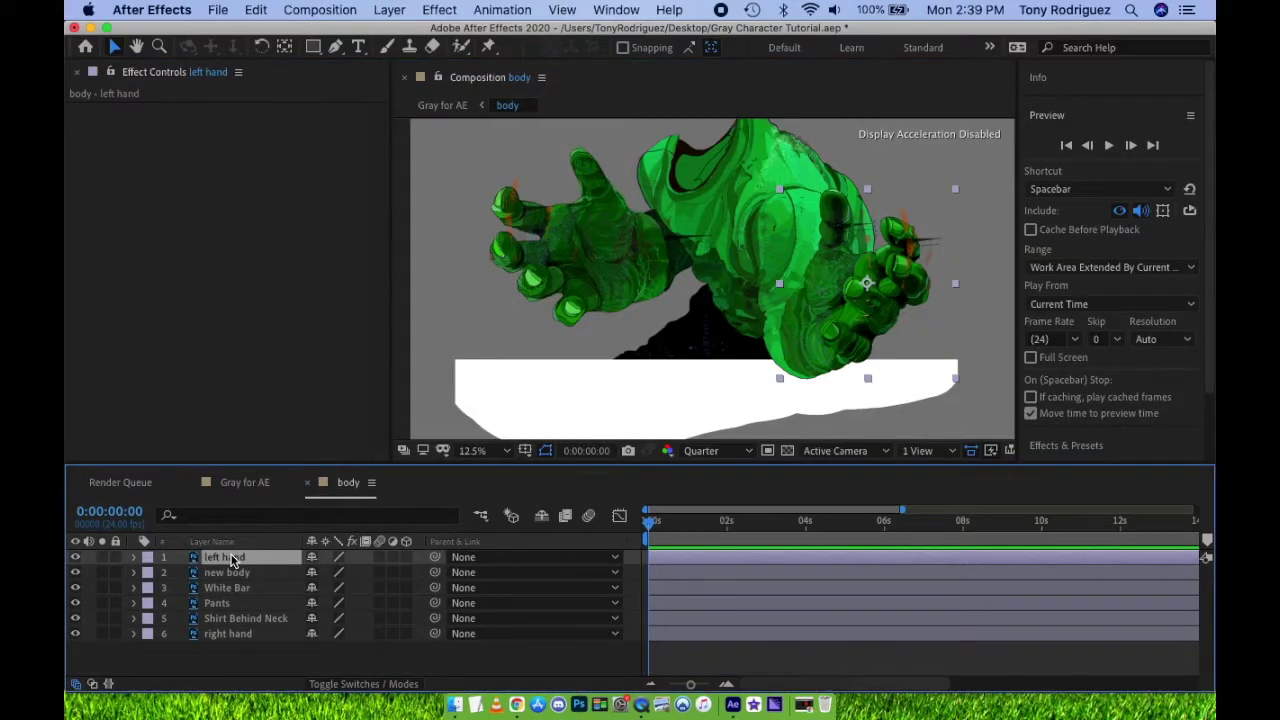
- Add the expression wiggle(7,10) to the left hand layer's position and preview the shaking
key(p)
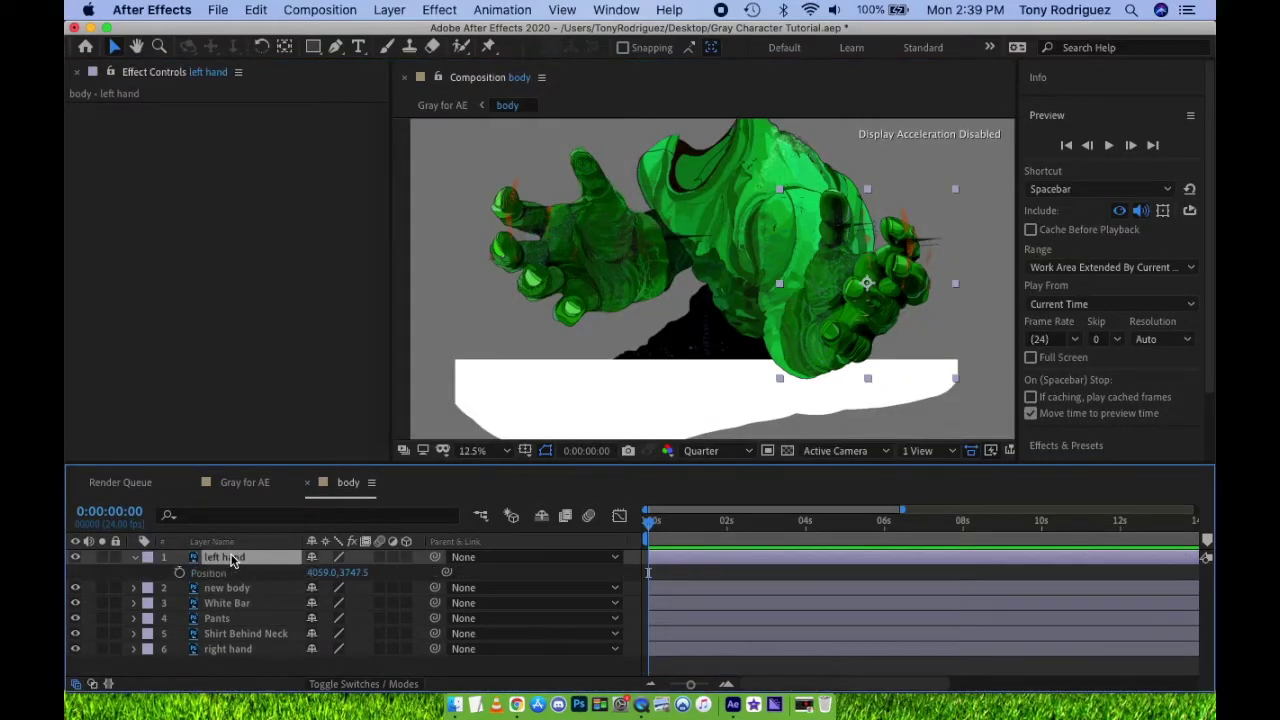
alt+click(180, 575)
text(wiggle)
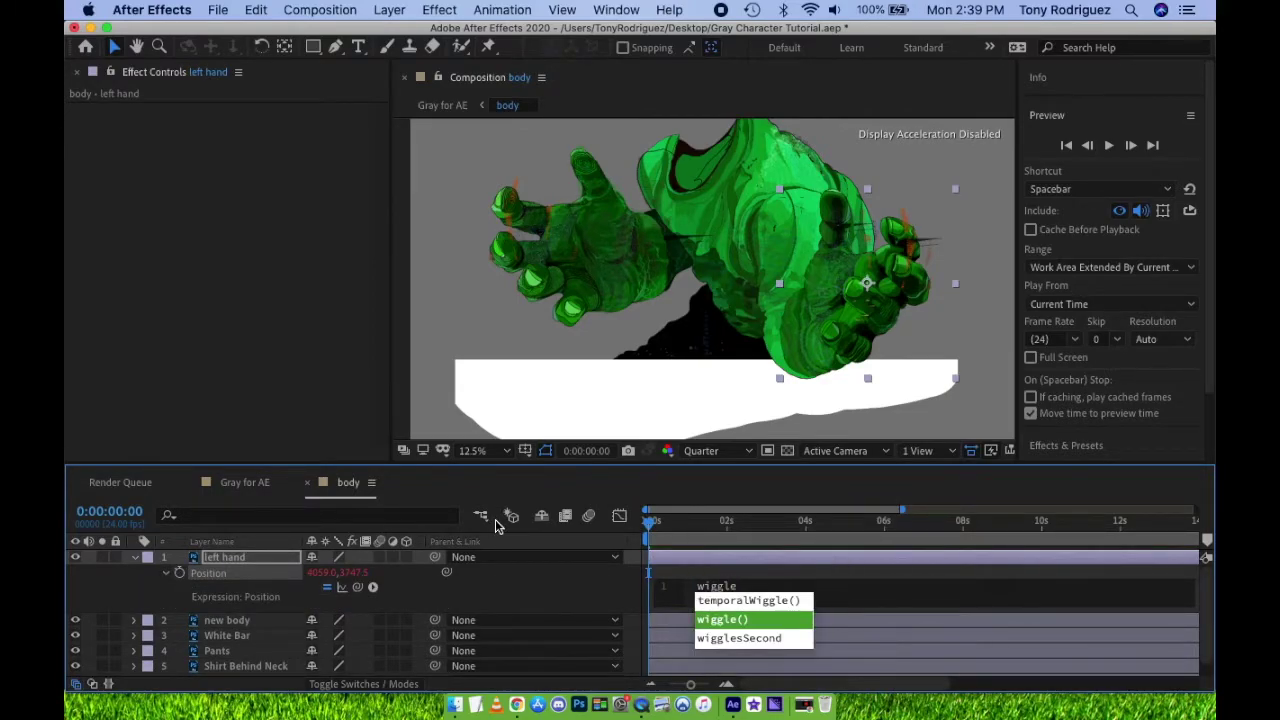
key(Return)
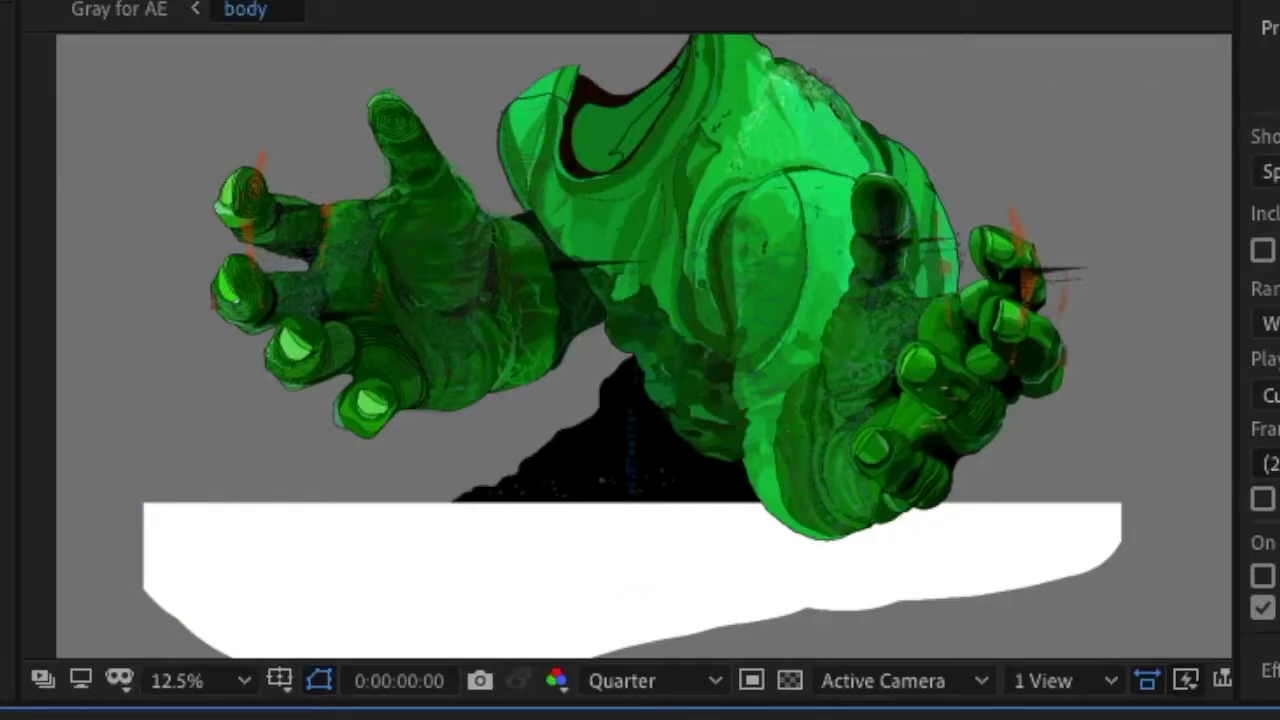
key(space)
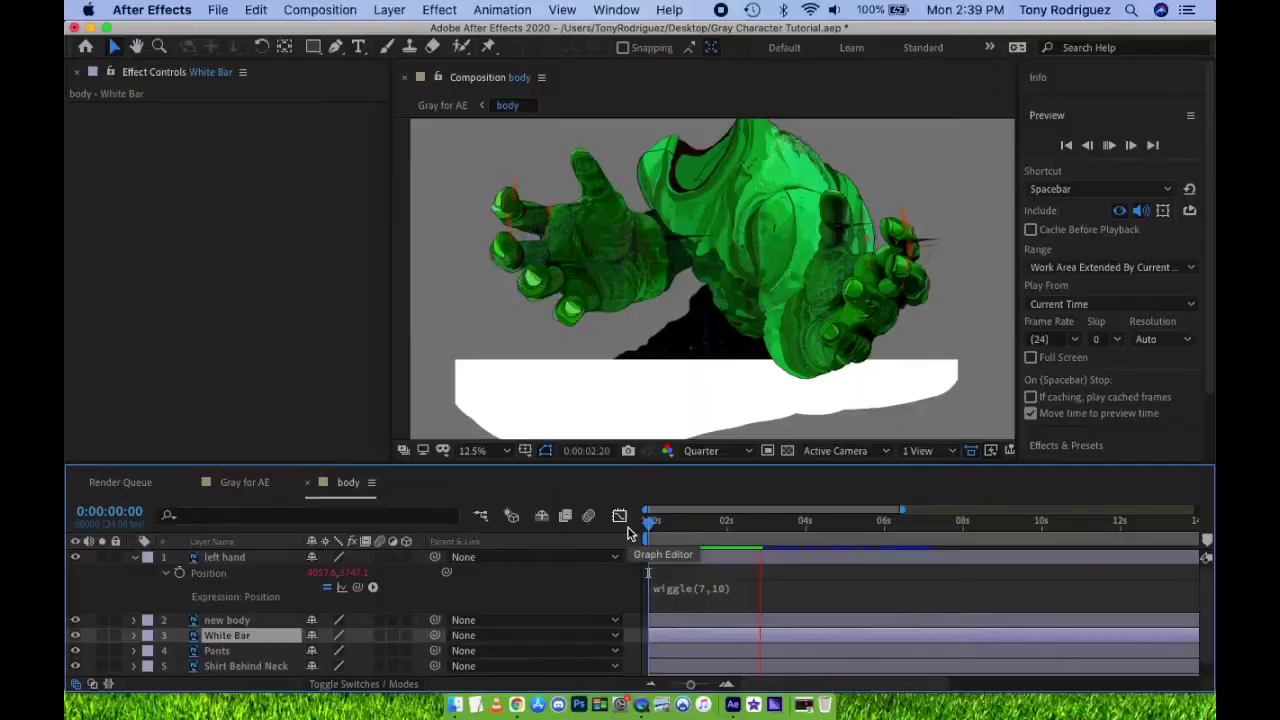
key(space)
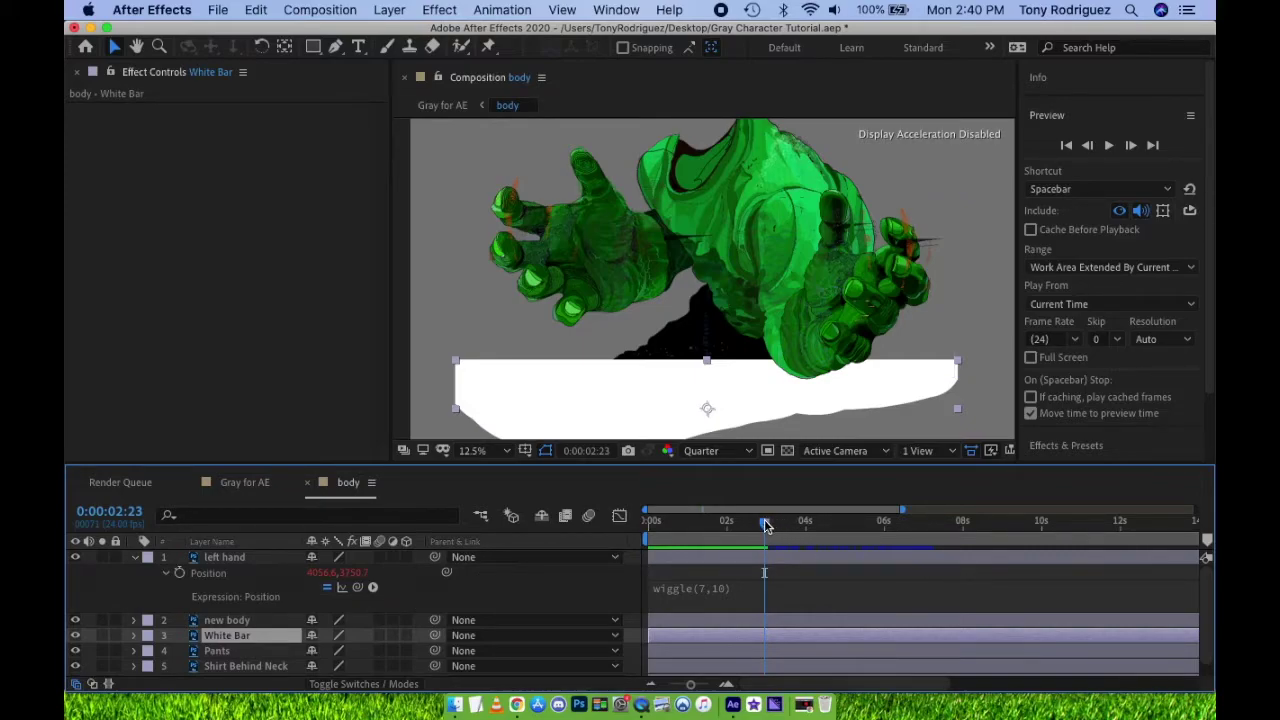
- Add a Slider Control effect to the left hand layer and rename it Left Hand Wiggle Control
drag(765, 521, 619, 521)
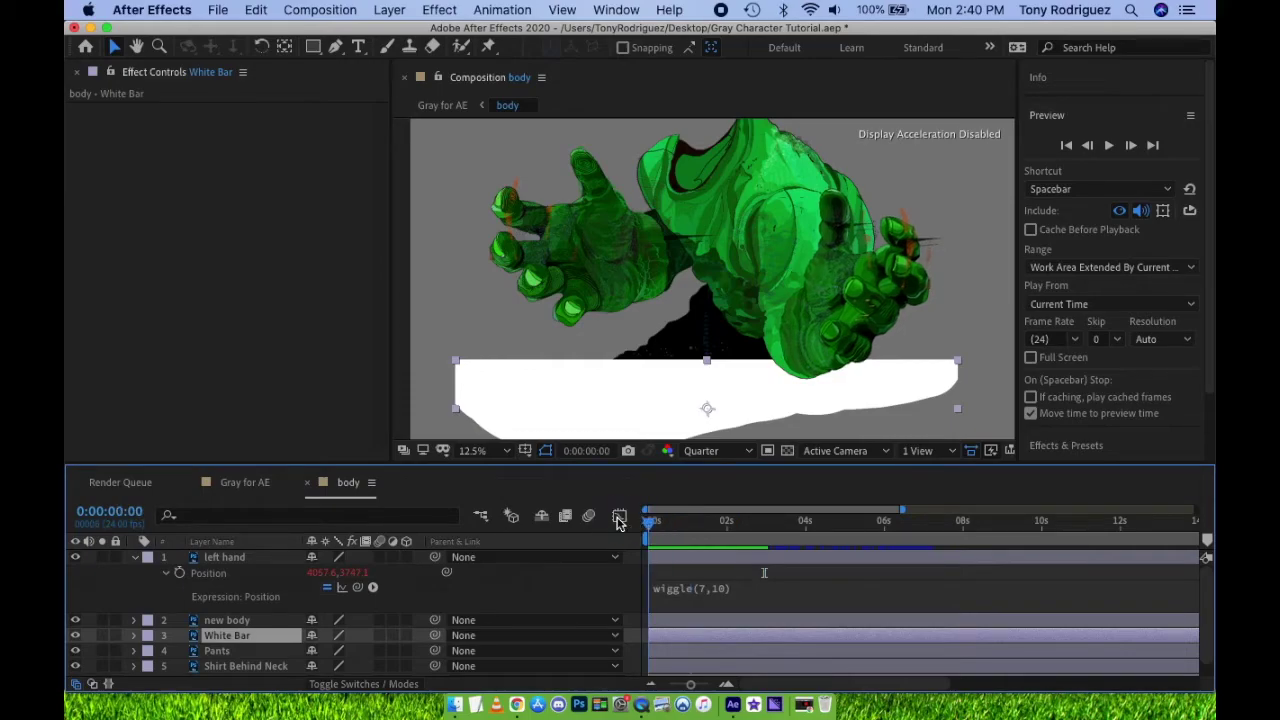
click(211, 562)
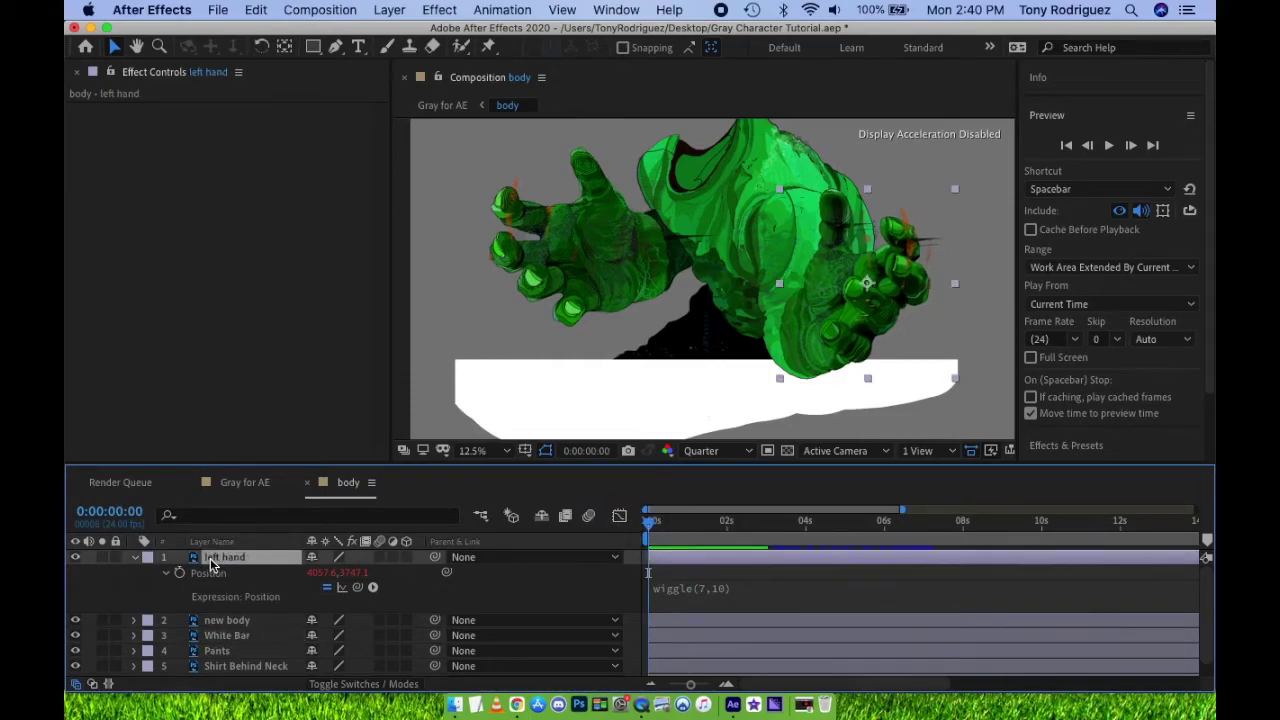
click(437, 9)
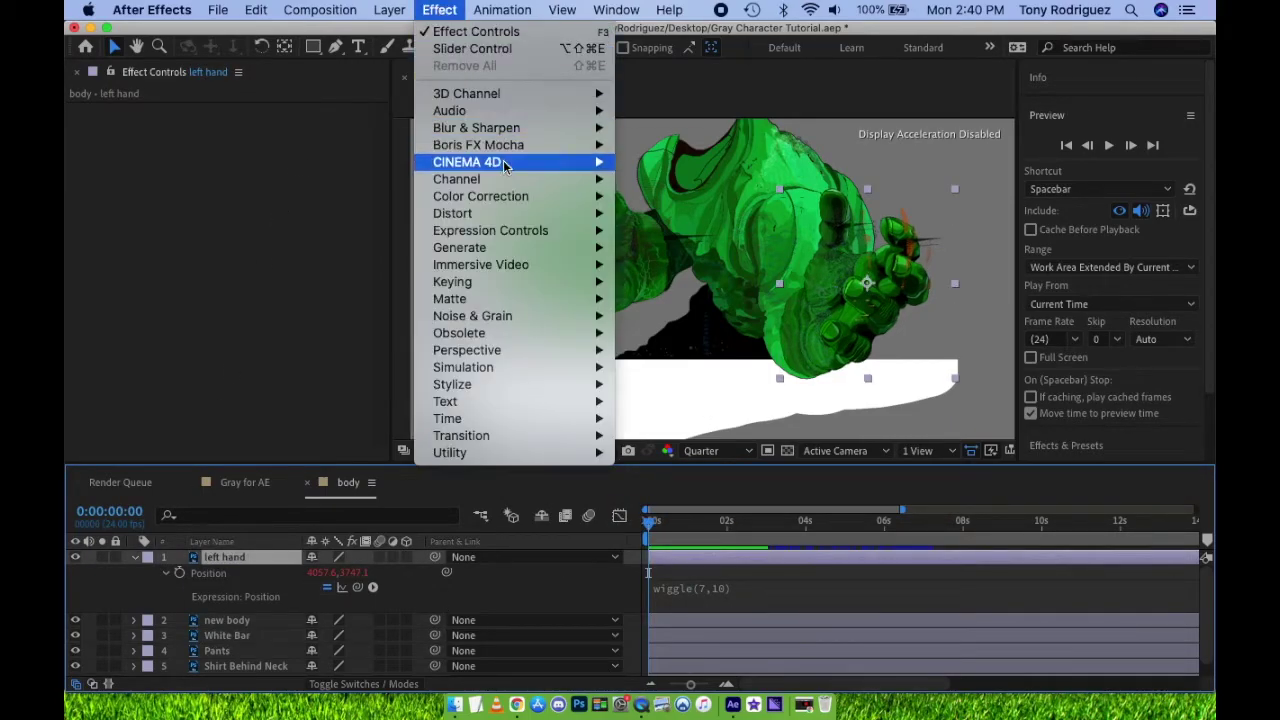
mouse_move(533, 230)
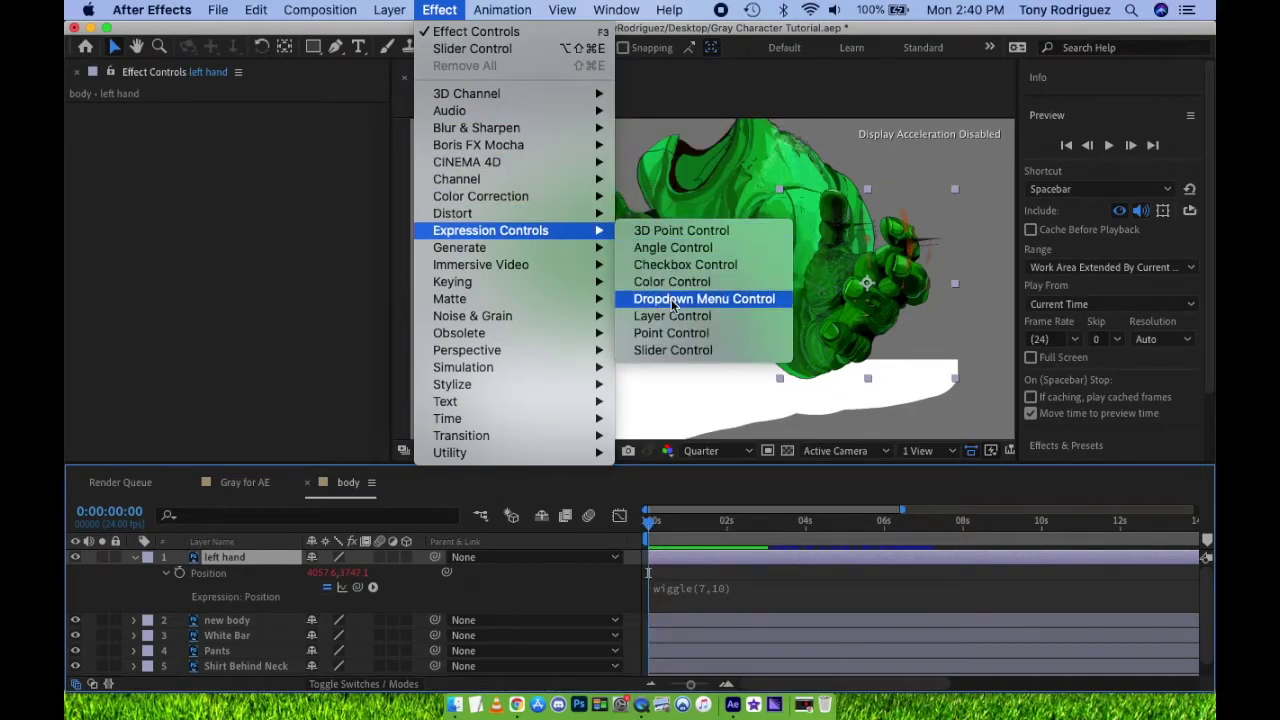
click(676, 350)
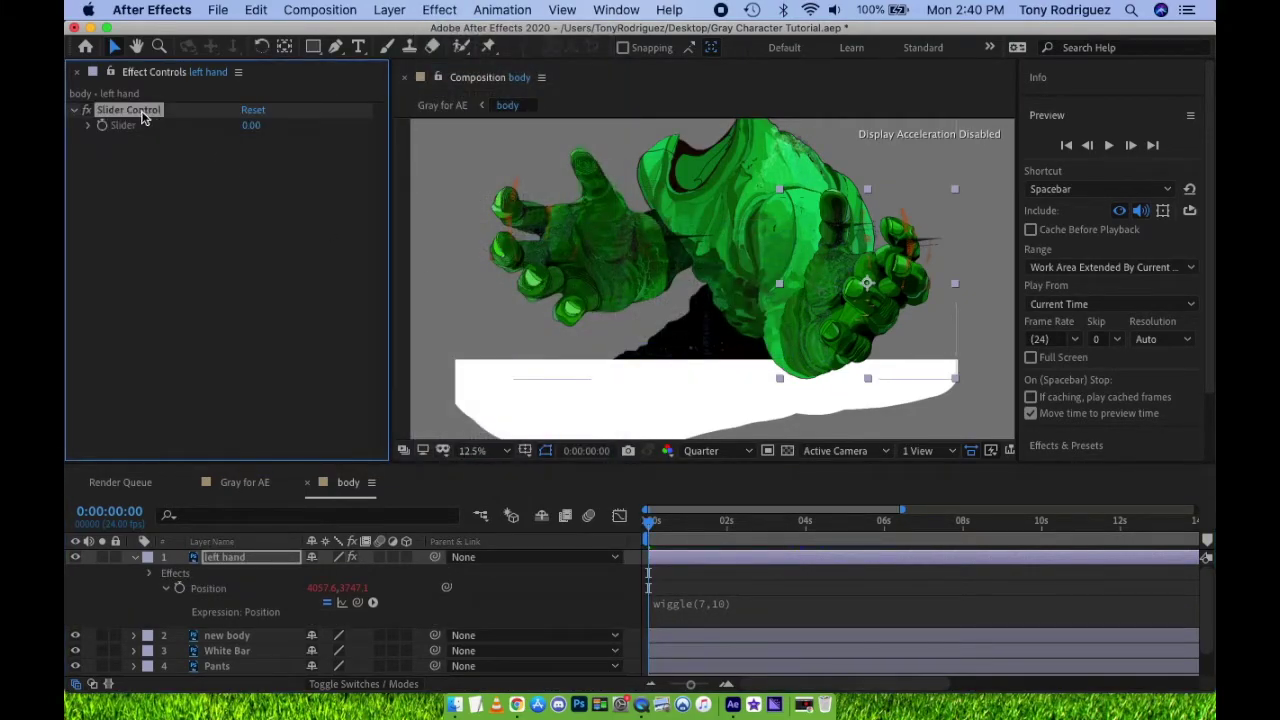
key(Return)
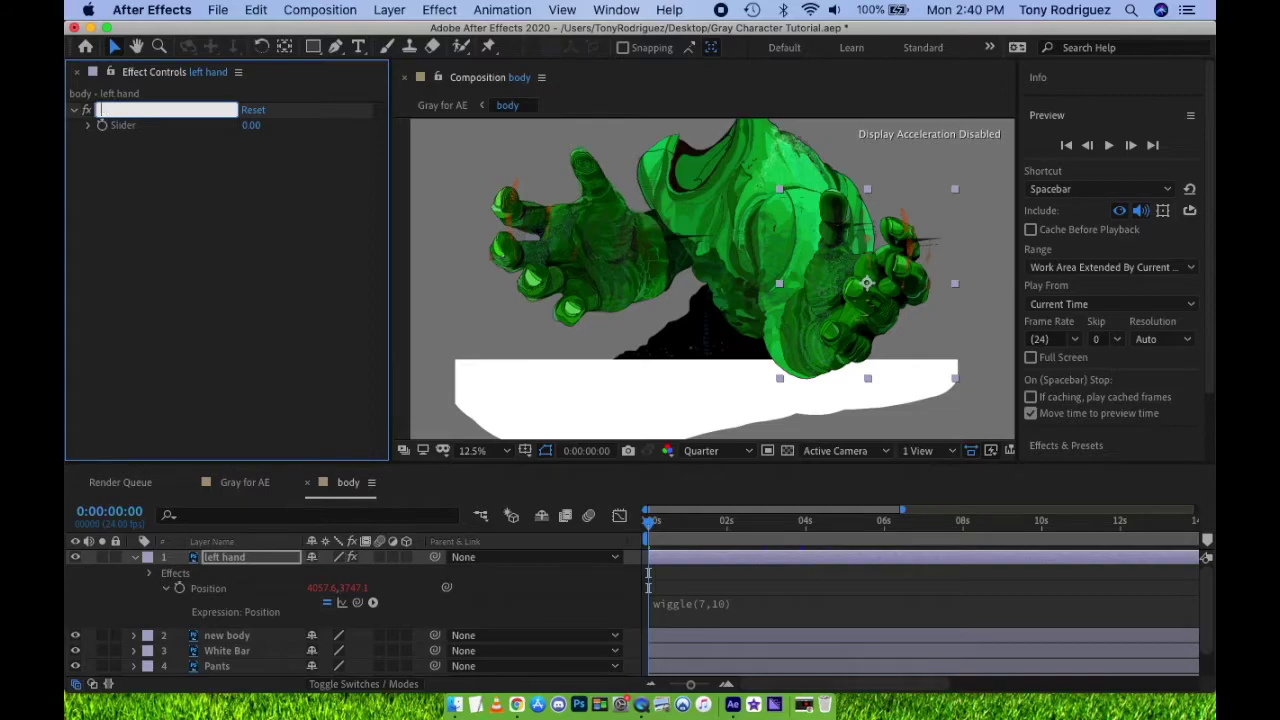
text(Left Hand Wiggl)
key(Return)
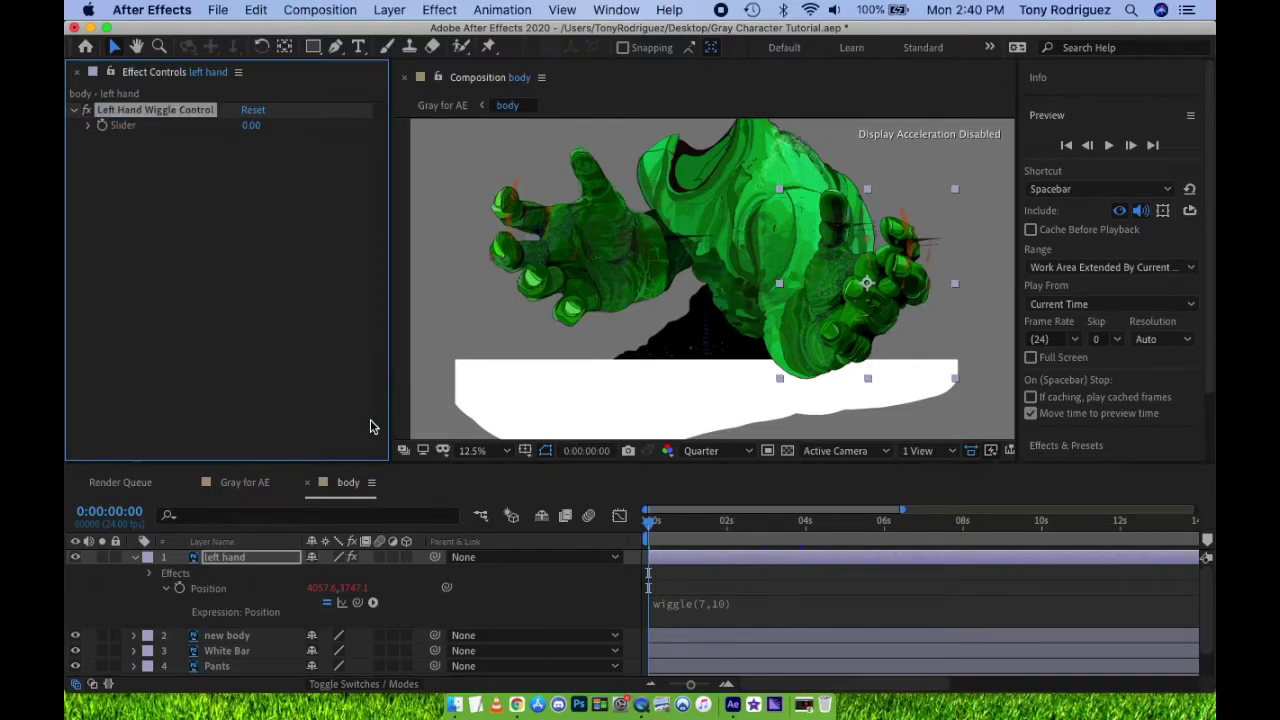
- Change the left hand's position expression to wiggle(7,effect("Left Hand Wiggle Control")("Slider")), linking the wiggle amplitude to the slider
click(148, 573)
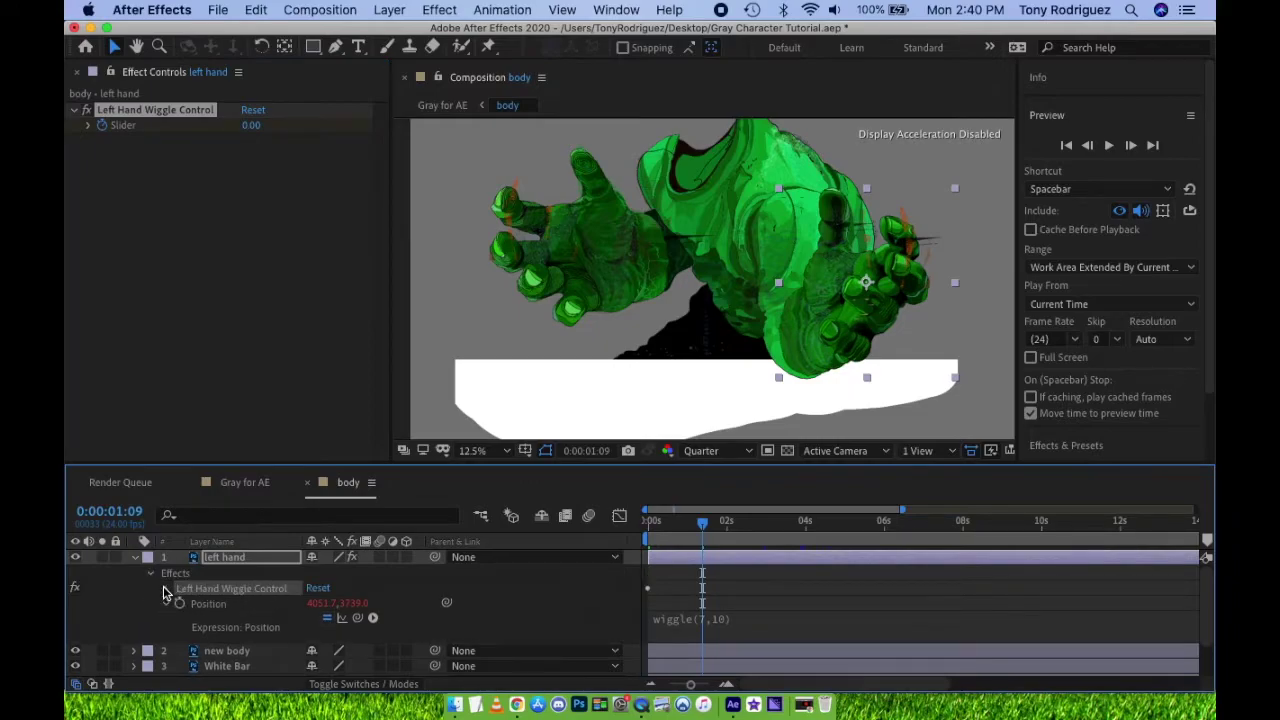
click(166, 593)
scroll(200, 600, down, 1)
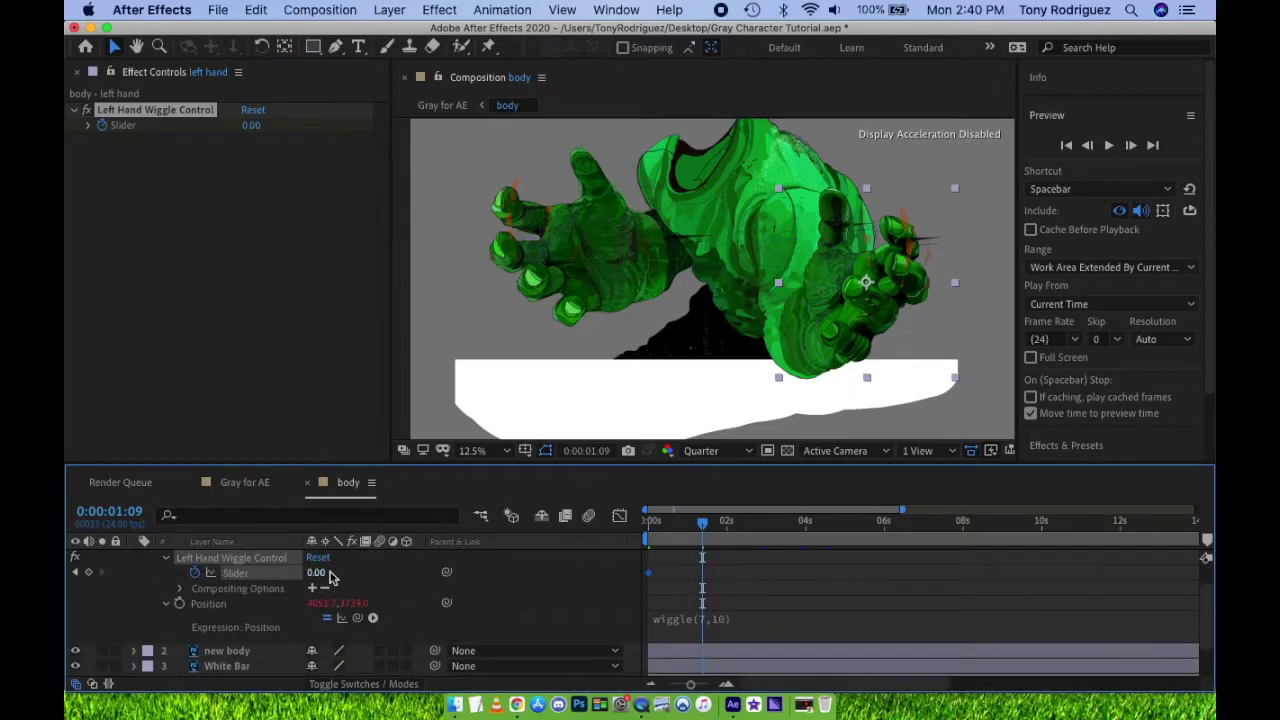
click(715, 620)
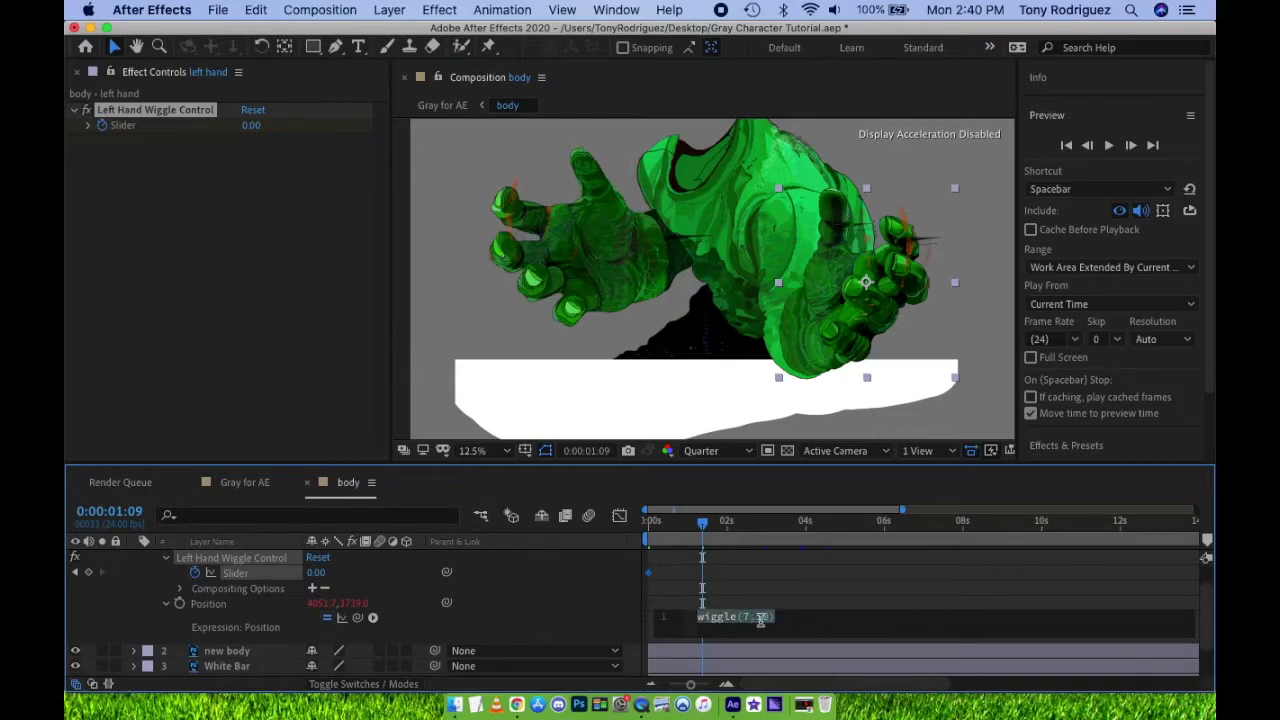
click(750, 617)
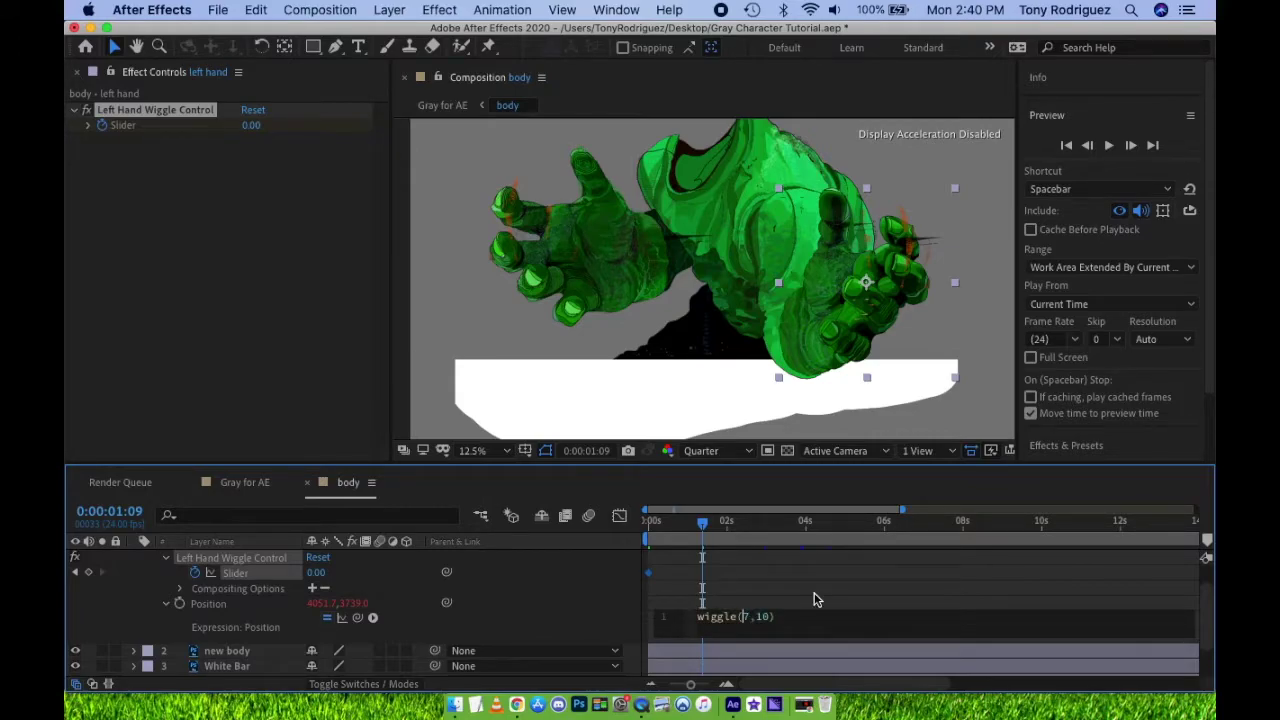
key(Right)
key(Right)
key(shift+Right)
key(shift+Right)
drag(359, 620, 249, 575)
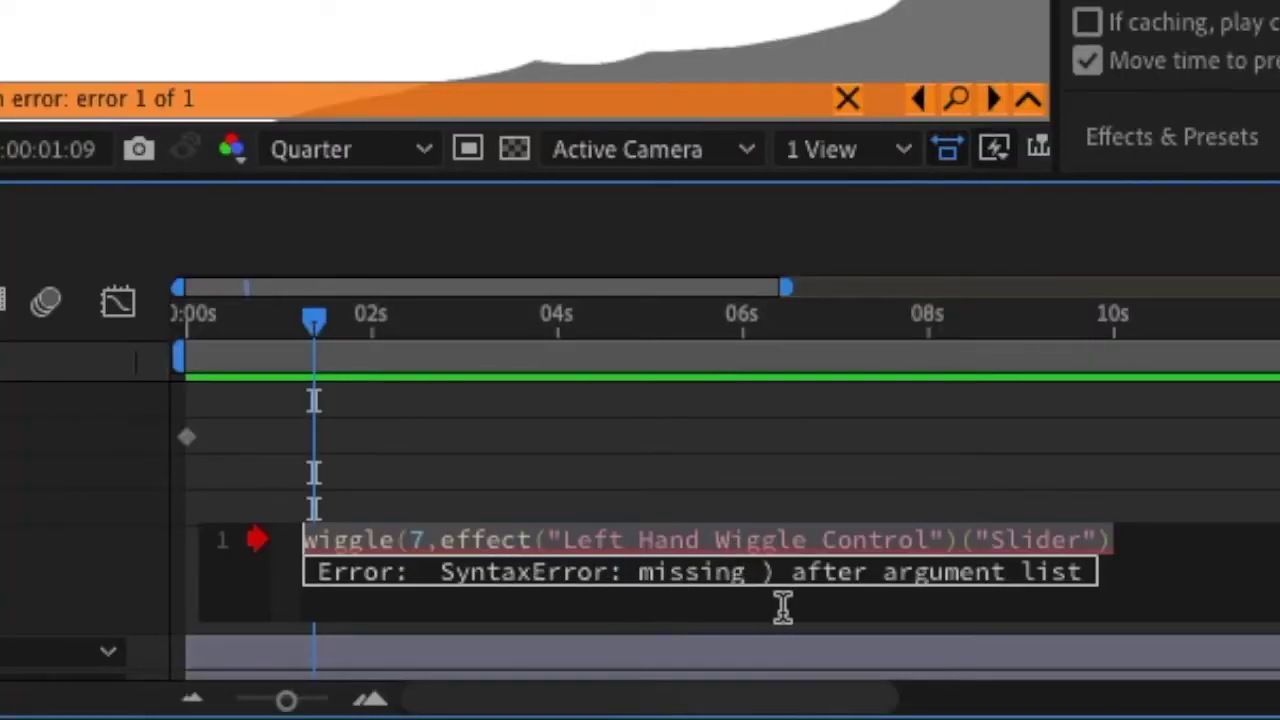
click(1172, 535)
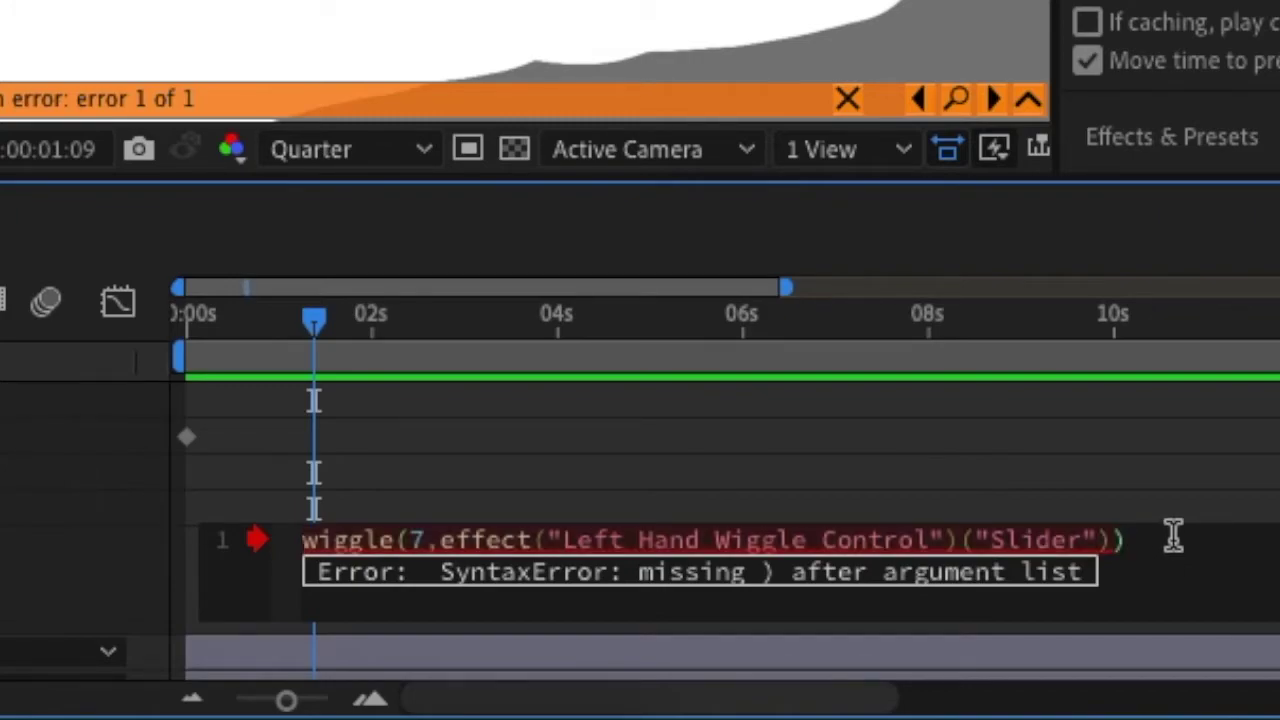
click(1157, 498)
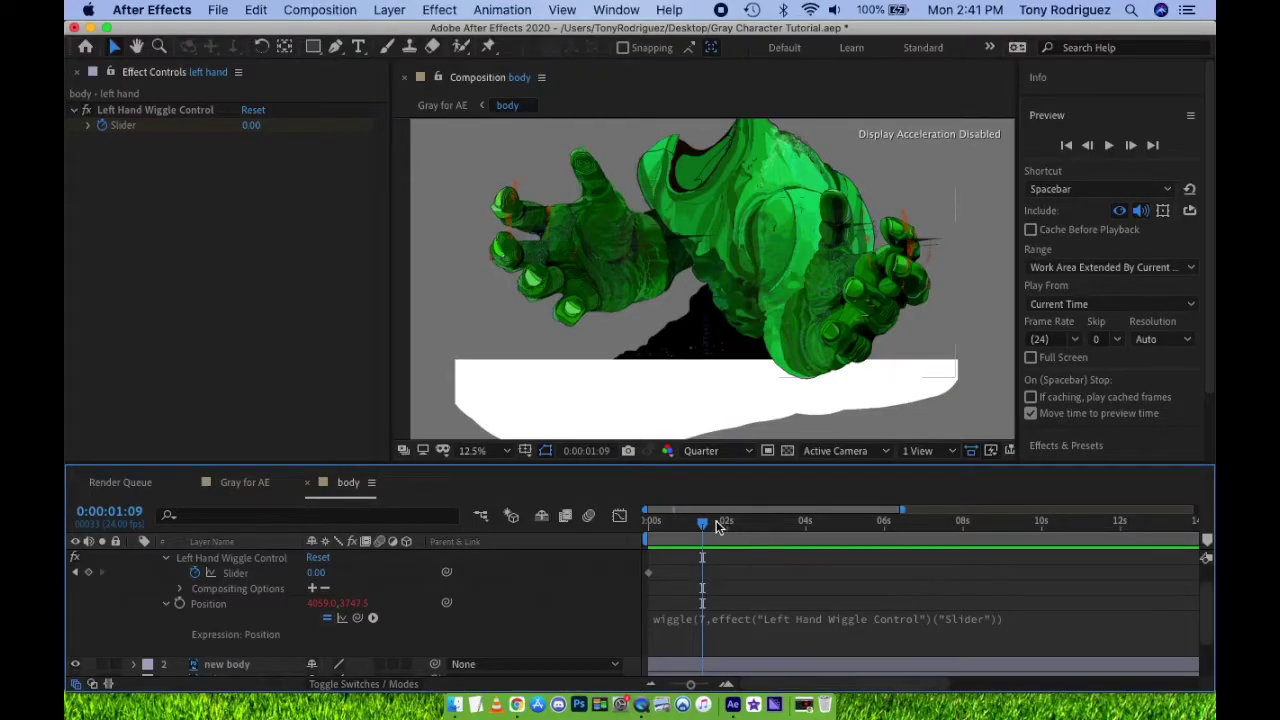
- Check the left hand's motion from the start and move the slider's zero keyframe to 0:00:03:00
drag(700, 528, 629, 514)
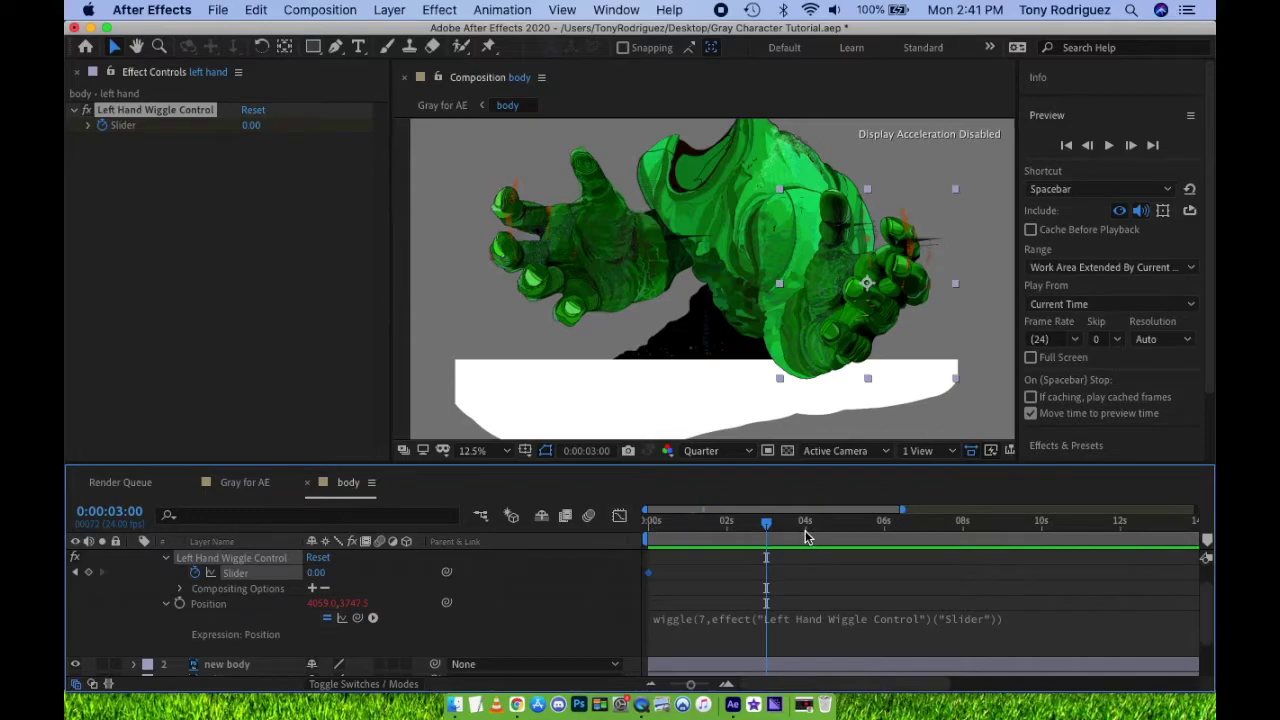
click(666, 574)
drag(649, 572, 755, 567)
scroll(768, 570, up, 6)
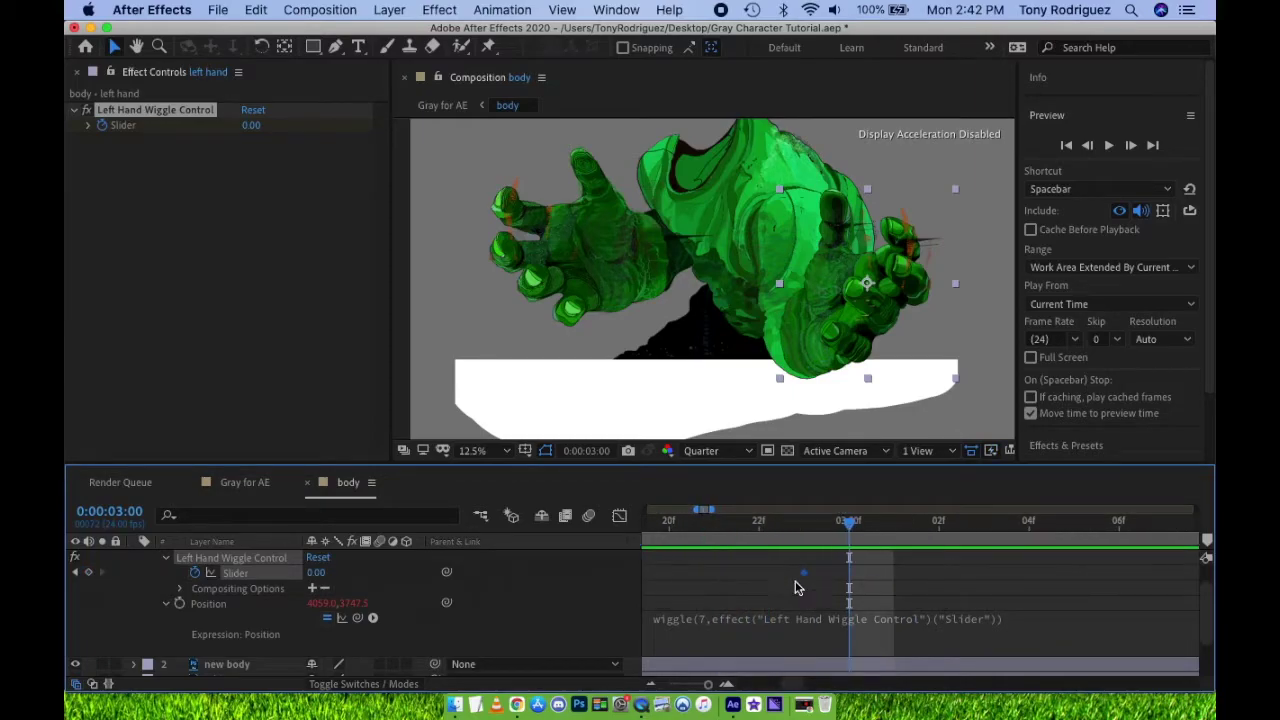
drag(804, 580, 849, 578)
scroll(858, 582, down, 2)
scroll(859, 582, down, 5)
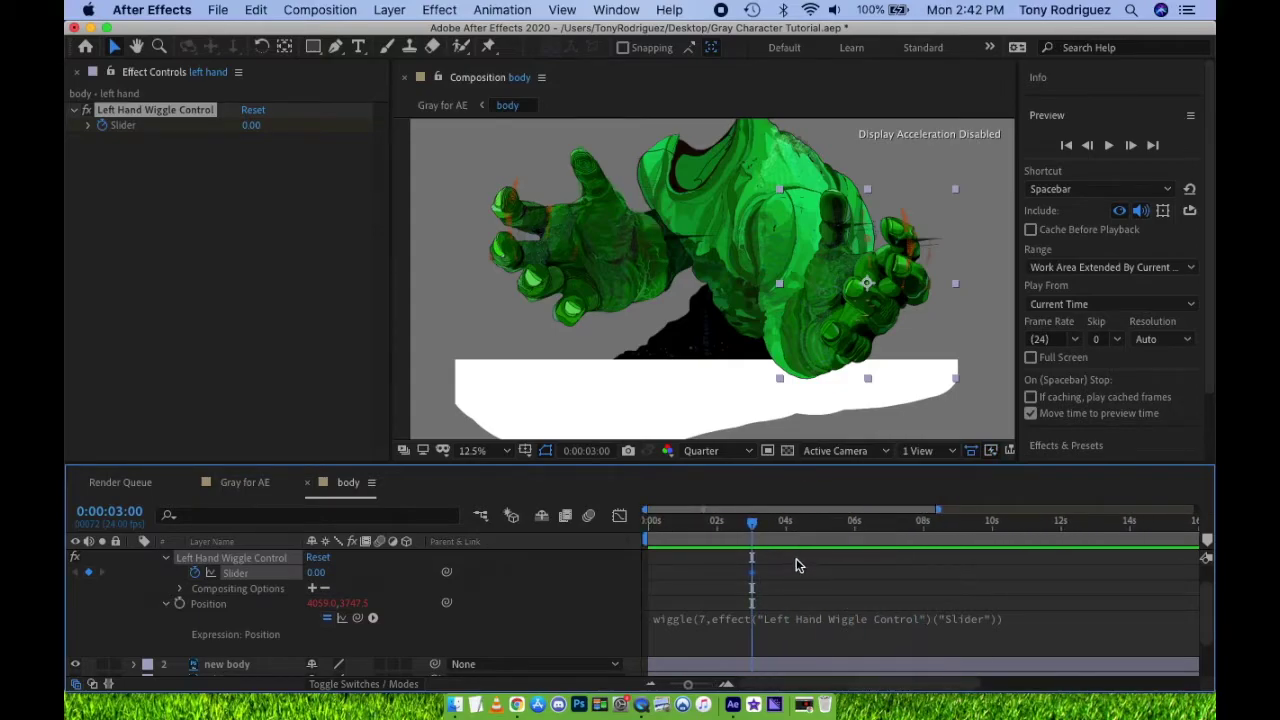
- Keyframe the left hand's wiggle slider at 70 at 0:00:03:10 and preview the shaking
scroll(775, 572, up, 3)
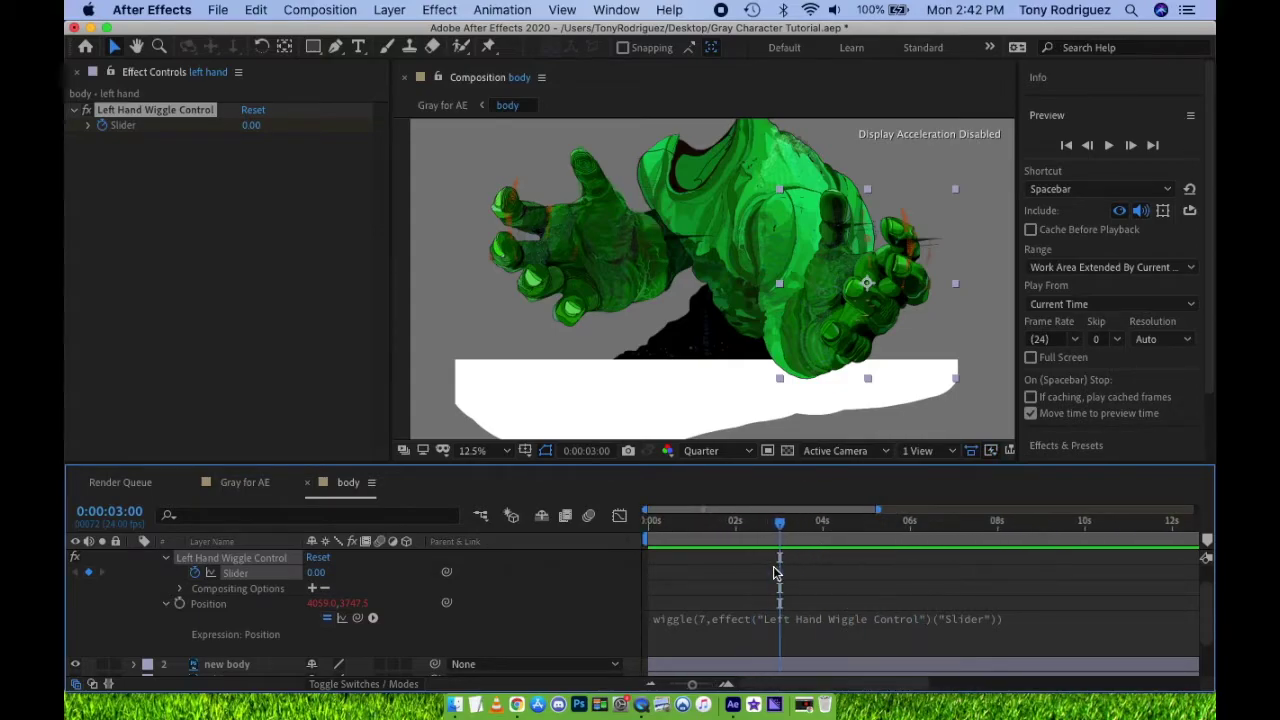
scroll(775, 572, up, 4)
drag(760, 523, 862, 540)
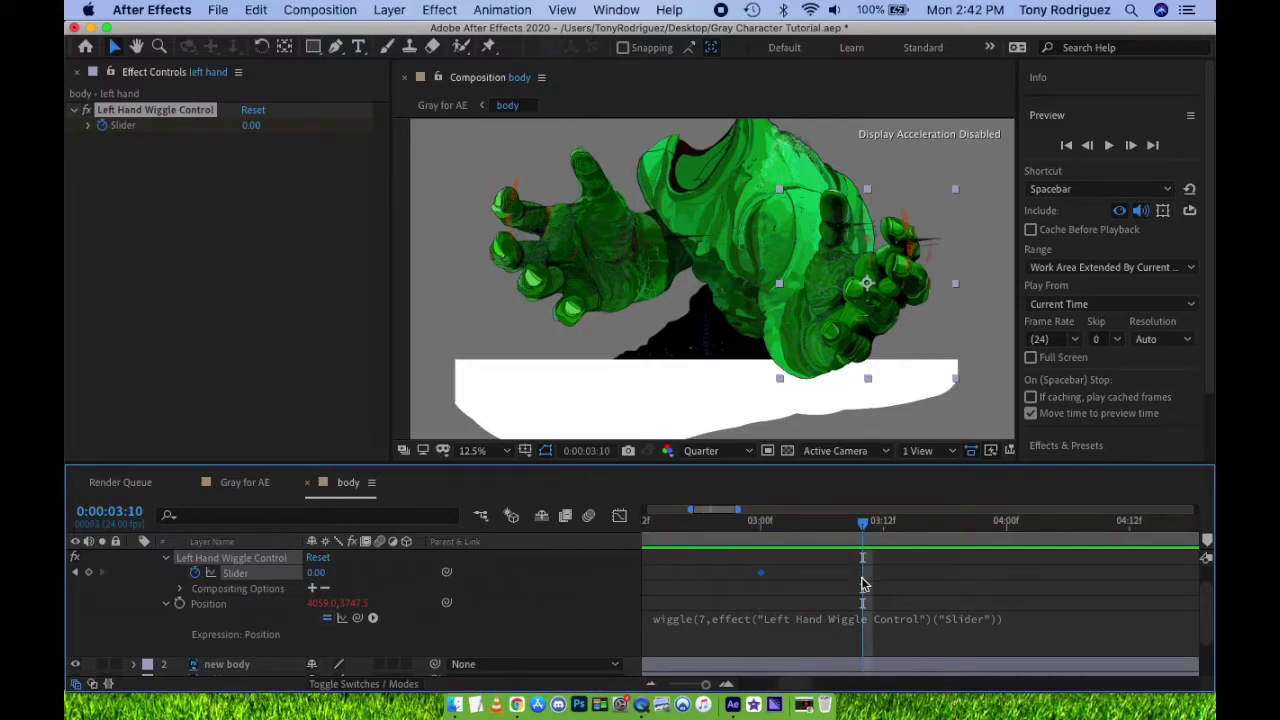
scroll(863, 585, down, 3)
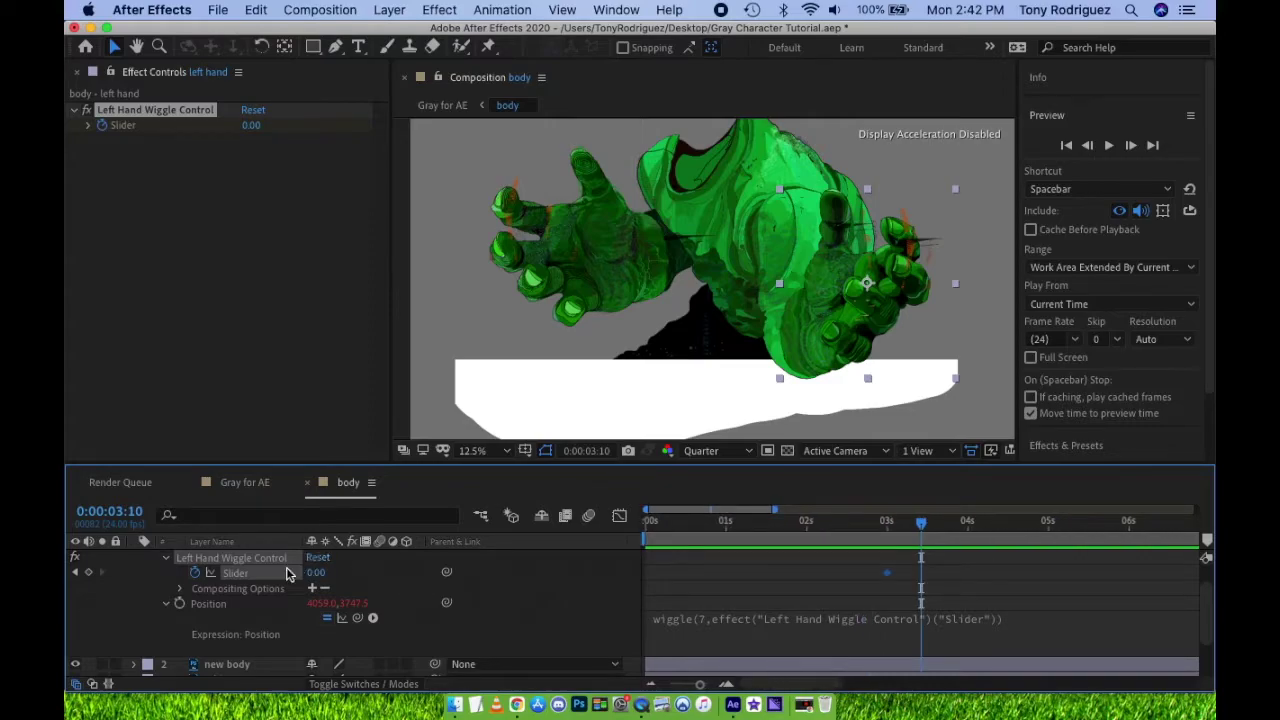
click(316, 573)
text(70)
key(Return)
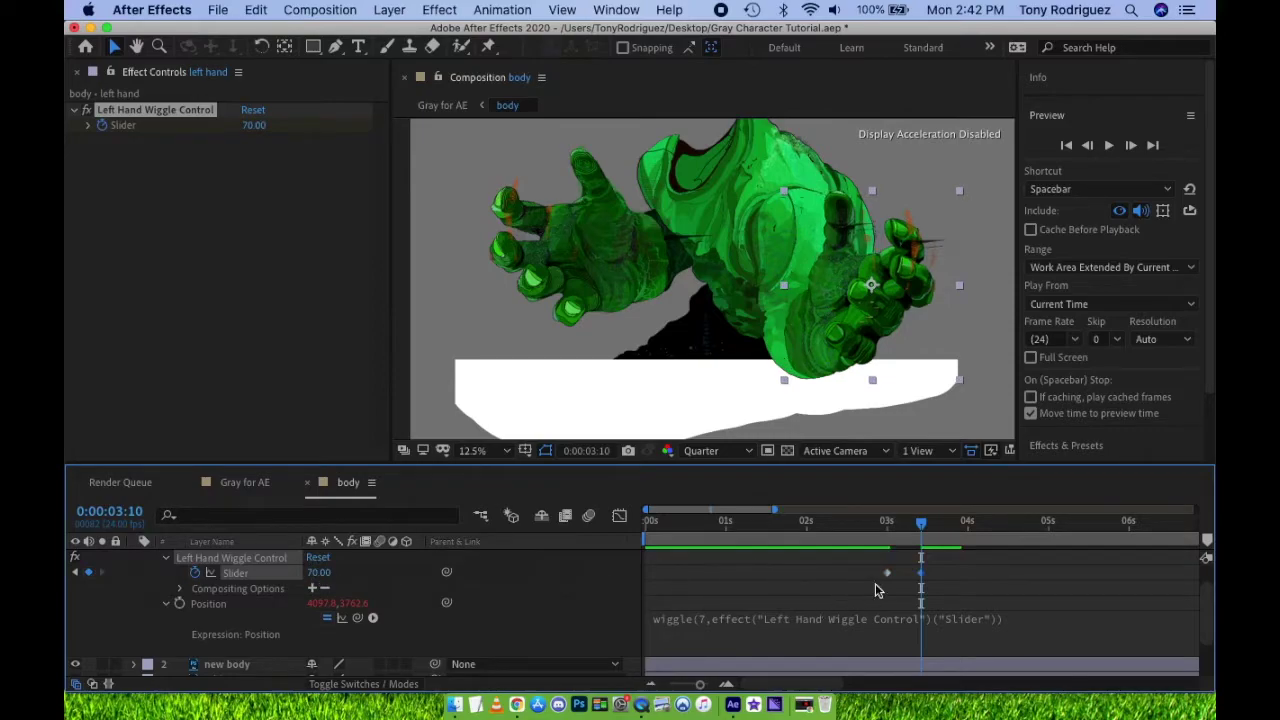
drag(924, 530, 747, 530)
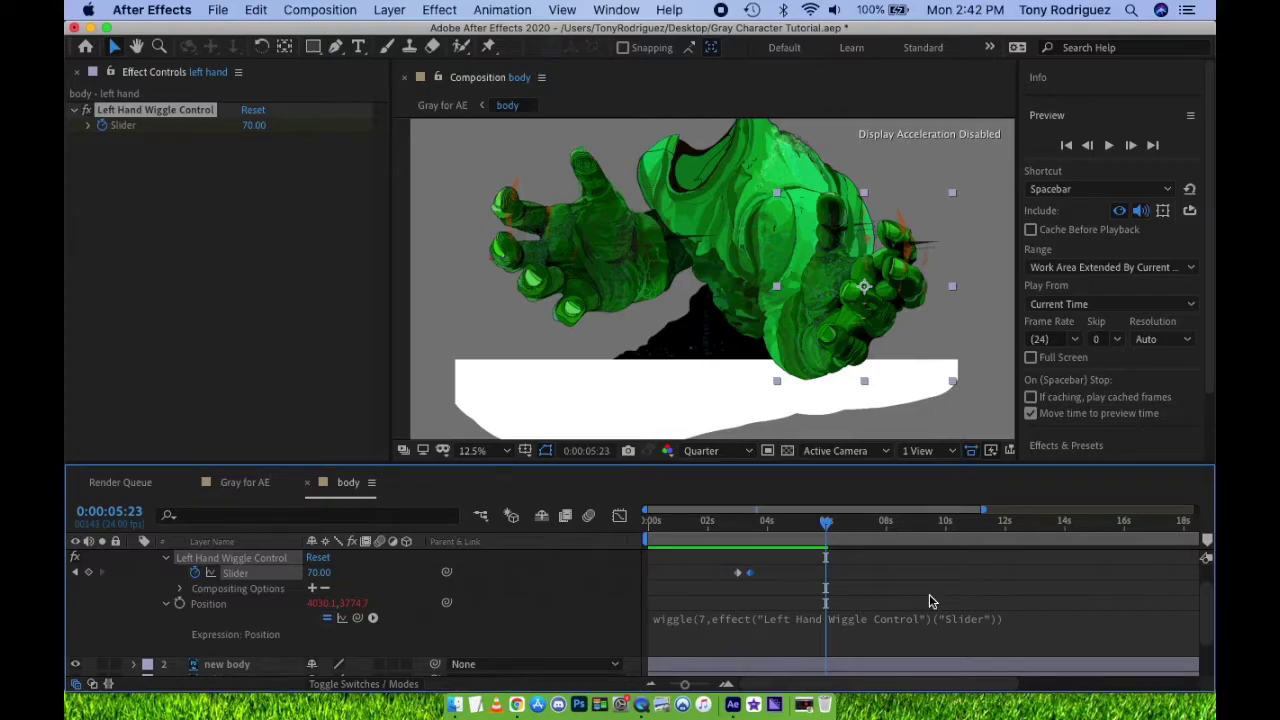
- Keyframe the left hand's wiggle slider at 35 at 0:00:05:17
click(804, 525)
key(equal)
key(equal)
key(equal)
key(equal)
key(equal)
key(equal)
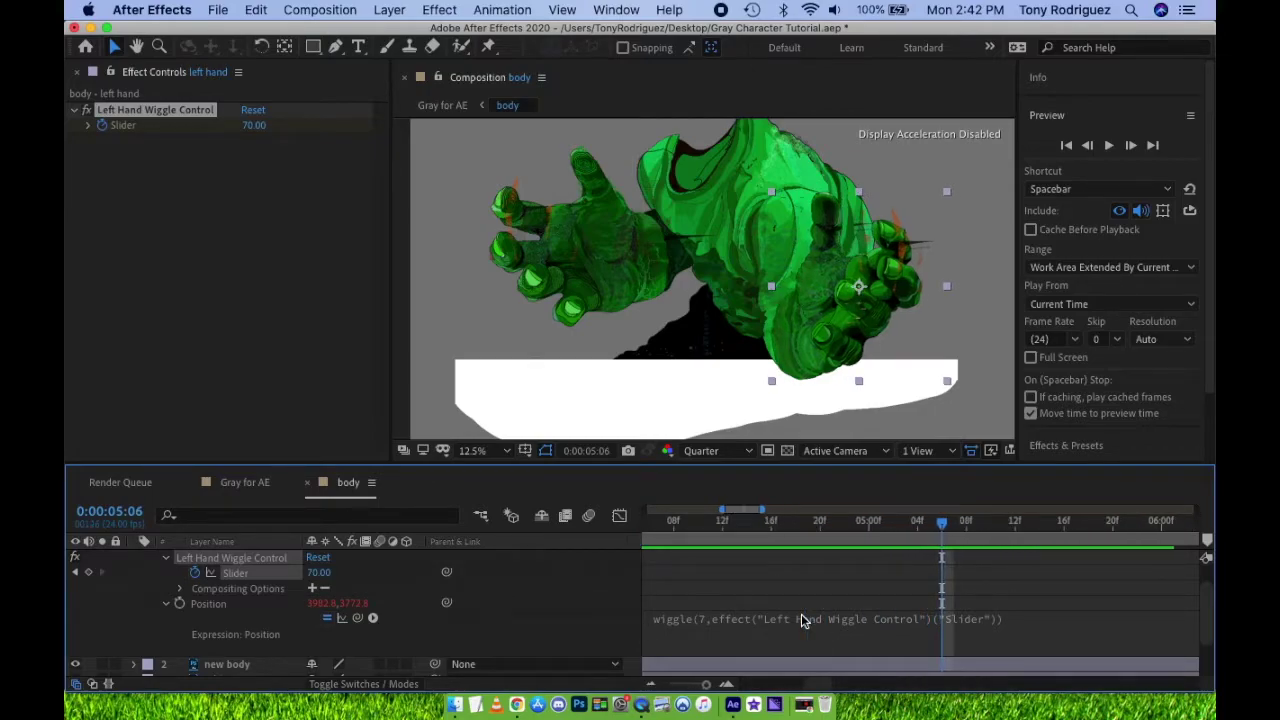
scroll(1009, 565, right, 3)
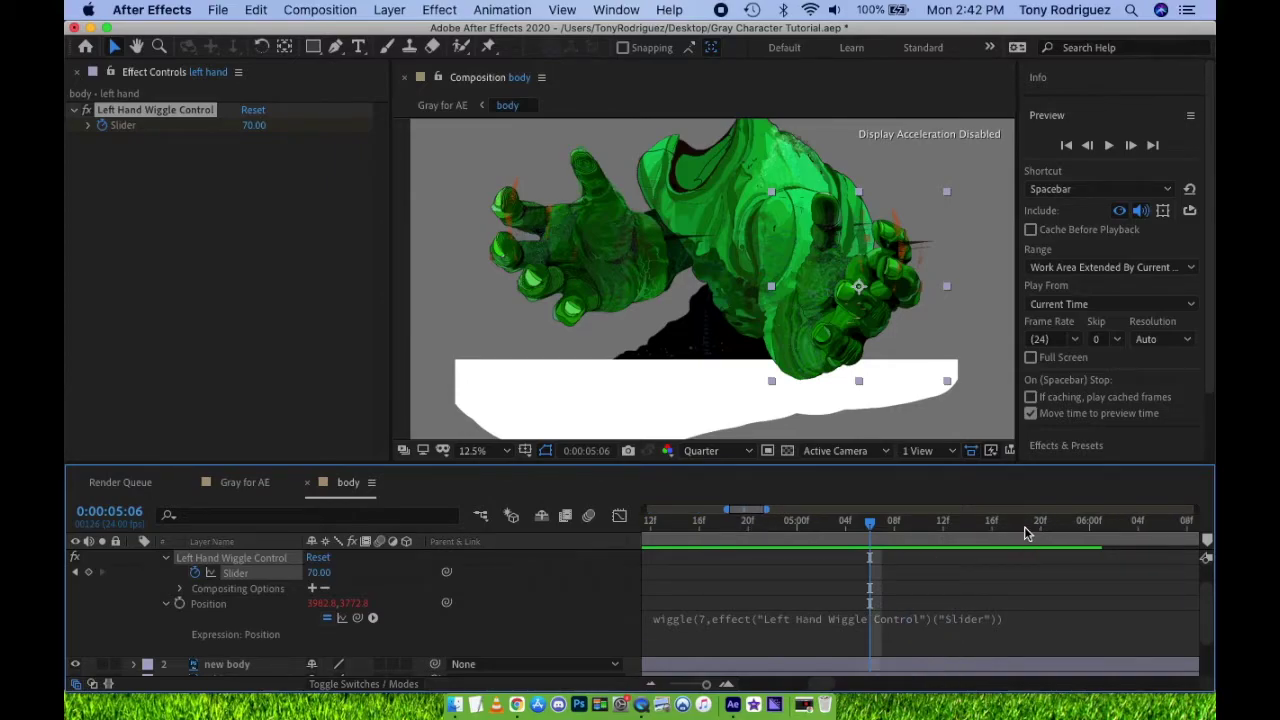
click(1003, 522)
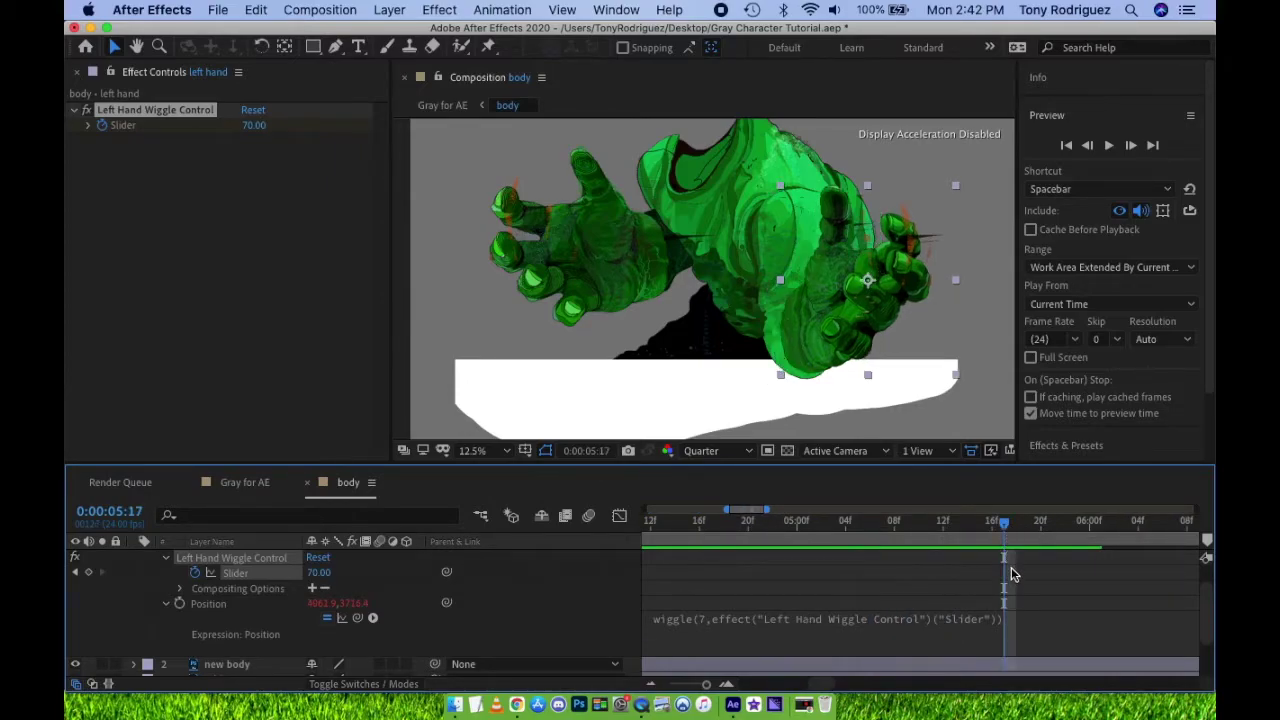
key(minus)
key(minus)
key(minus)
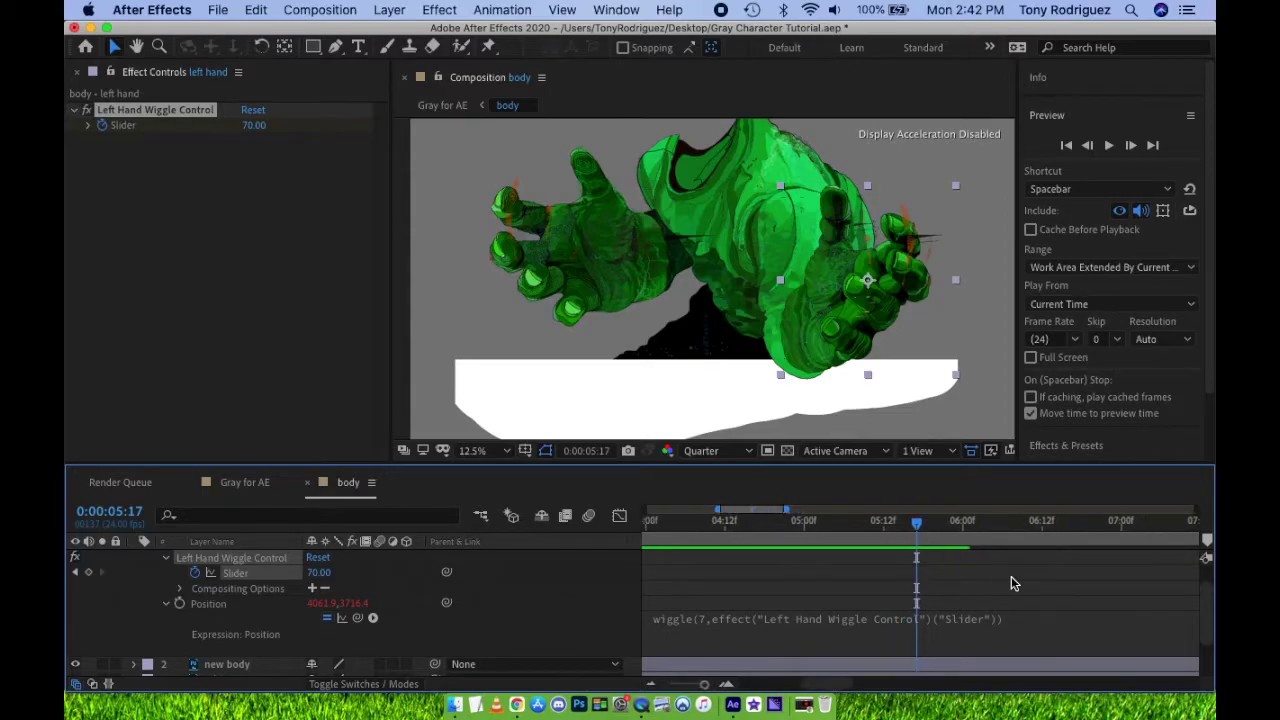
key(minus)
click(88, 572)
click(318, 572)
text(35)
key(Return)
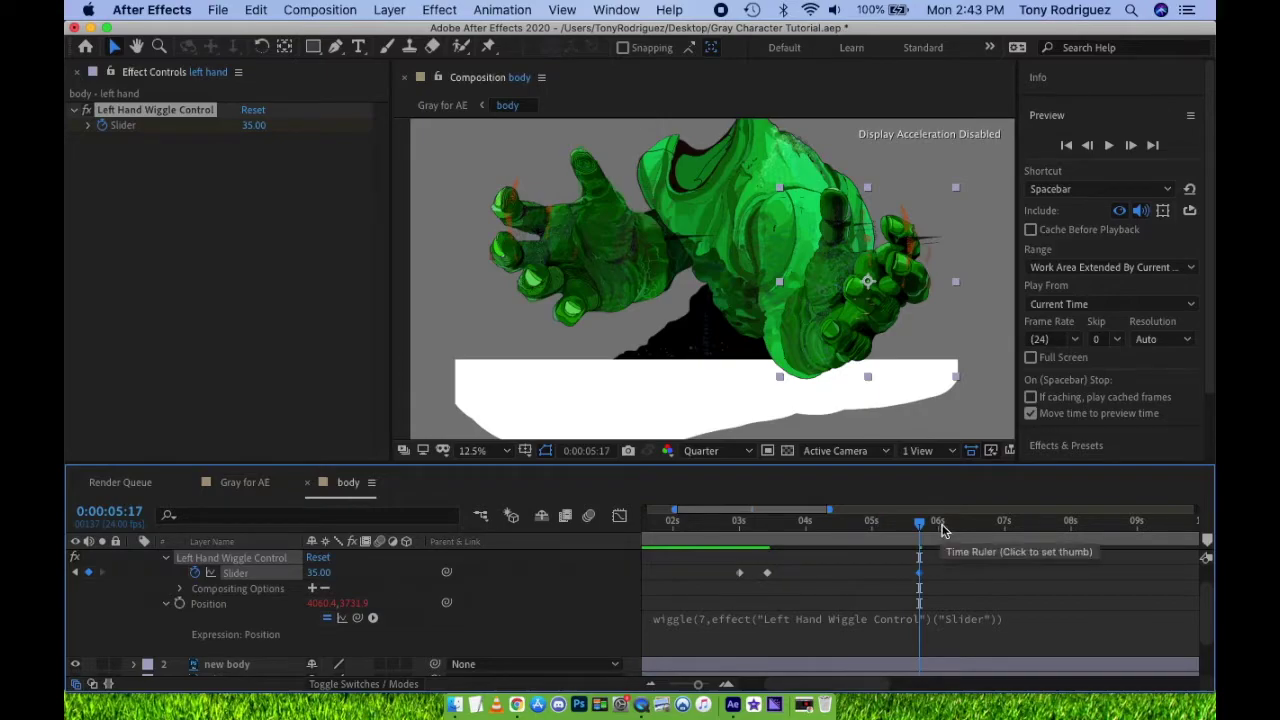
- Keyframe the left hand's wiggle slider at 0 at 0:00:06:12 to stop the shaking
click(967, 523)
key(minus)
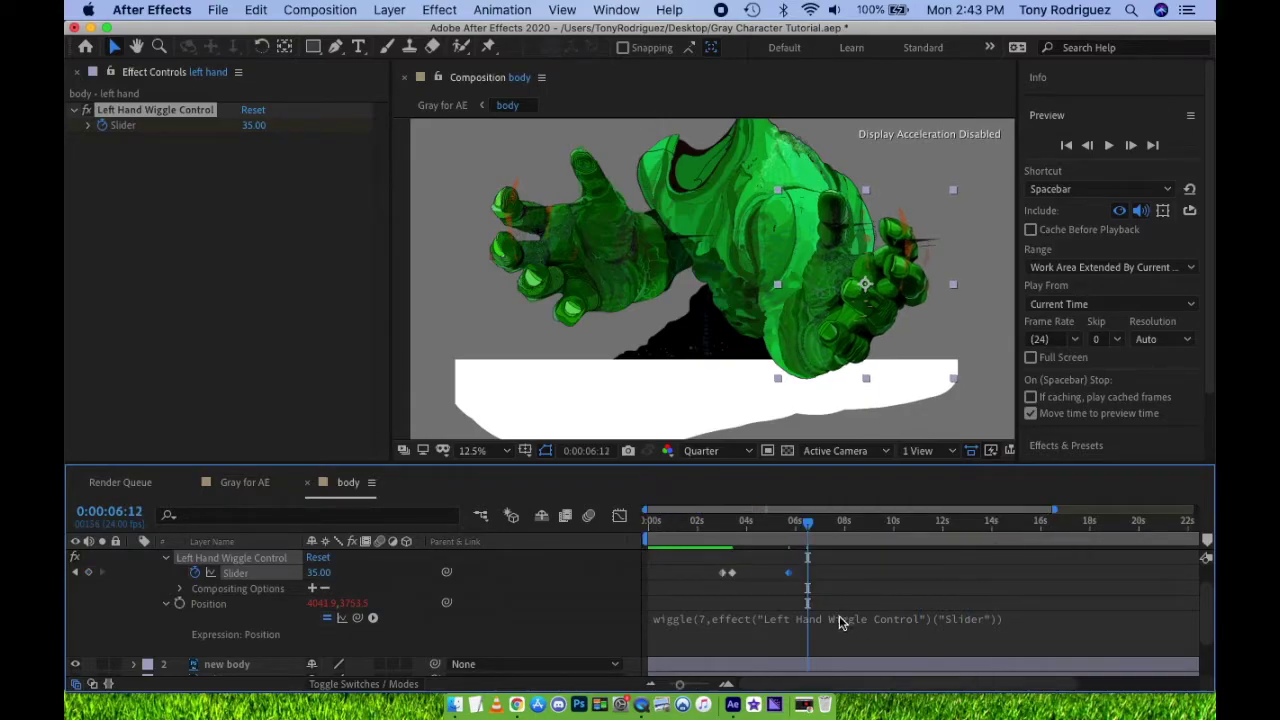
click(325, 579)
key(Return)
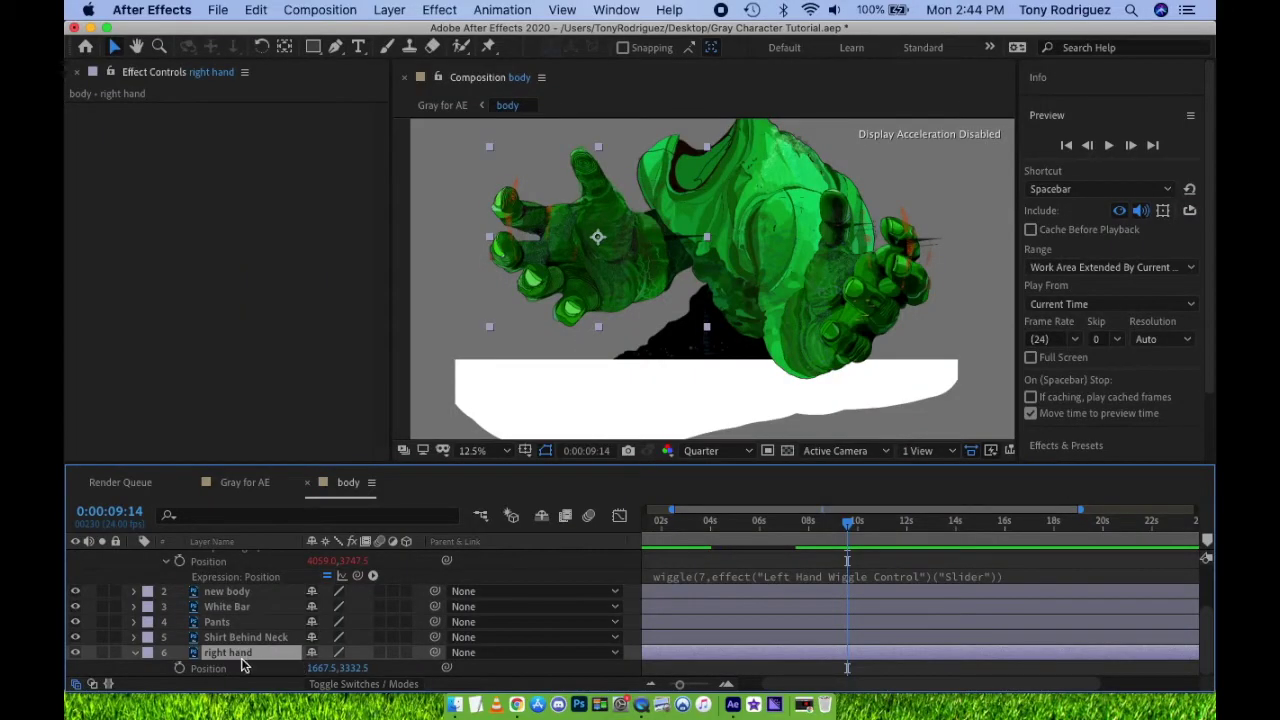
- Add the expression wiggle(7,10) to the right hand layer's position and enlarge the timeline area
alt+click(180, 669)
text(wiggle(7,10)
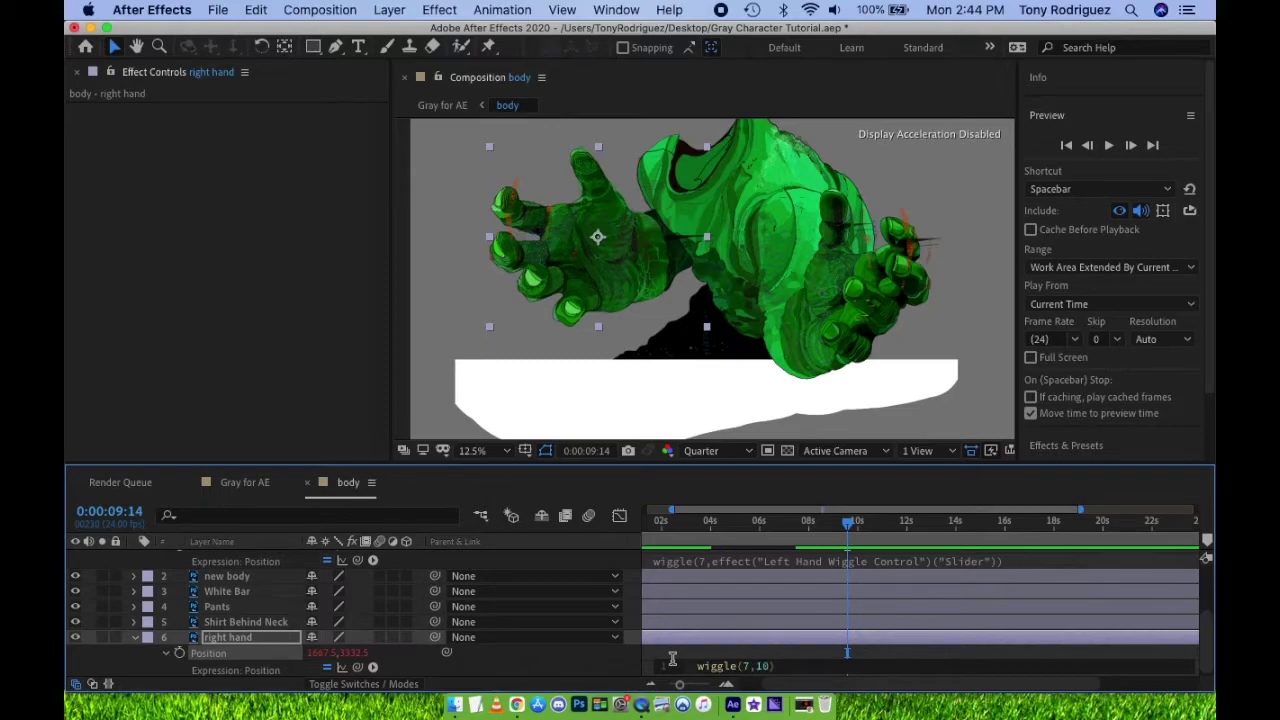
drag(415, 466, 415, 291)
- Replace the amplitude 10 in the right hand's wiggle expression with a link to the left hand layer's wiggle slider, closing the parenthesis
click(727, 583)
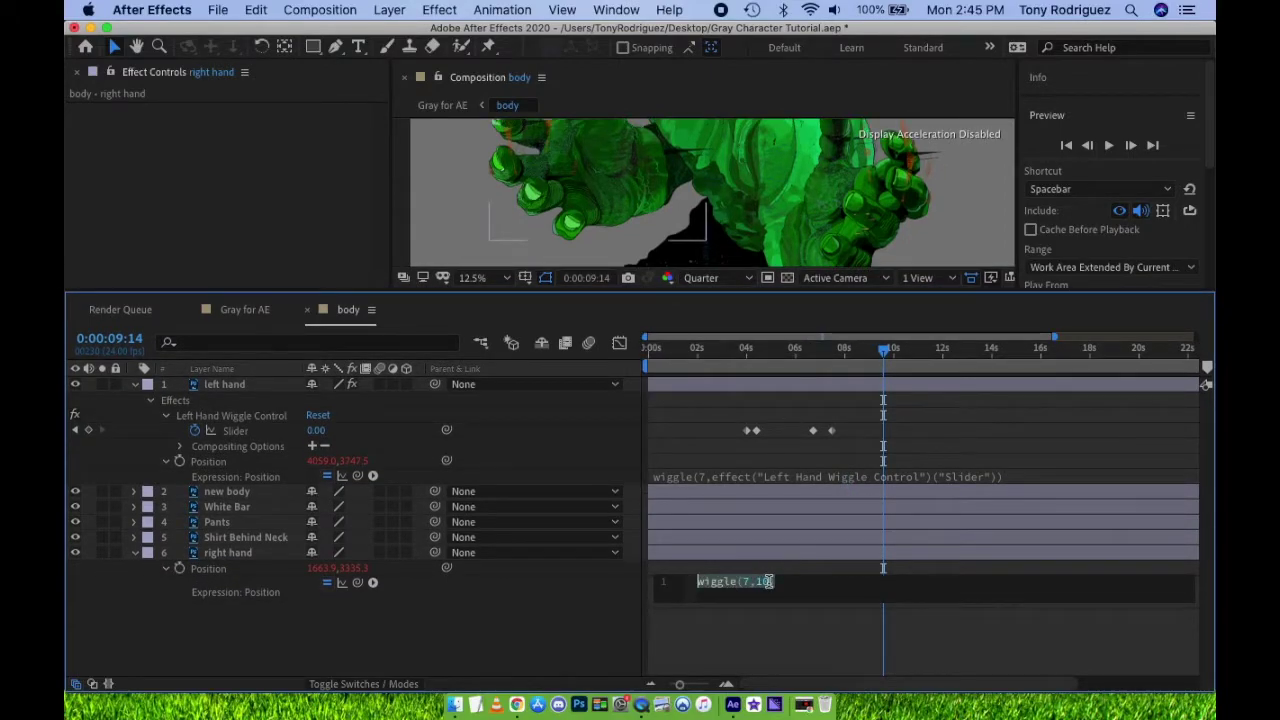
click(768, 581)
drag(355, 585, 227, 428)
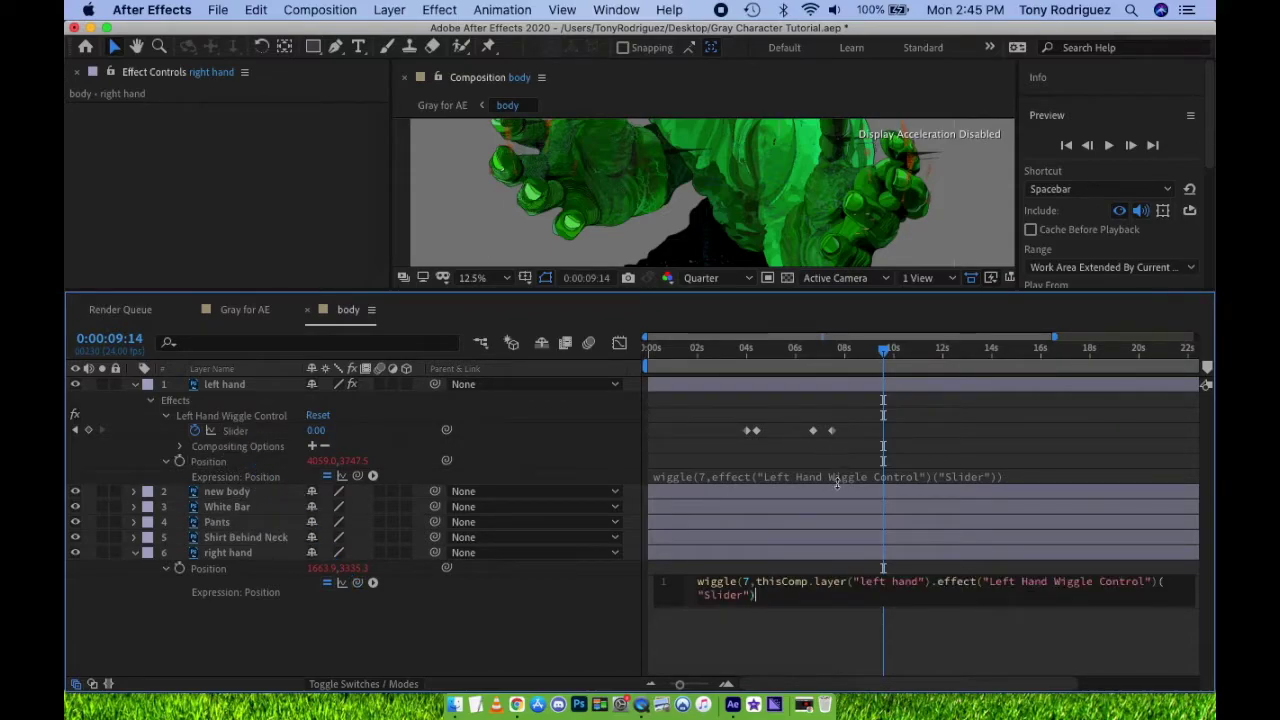
drag(890, 352, 652, 350)
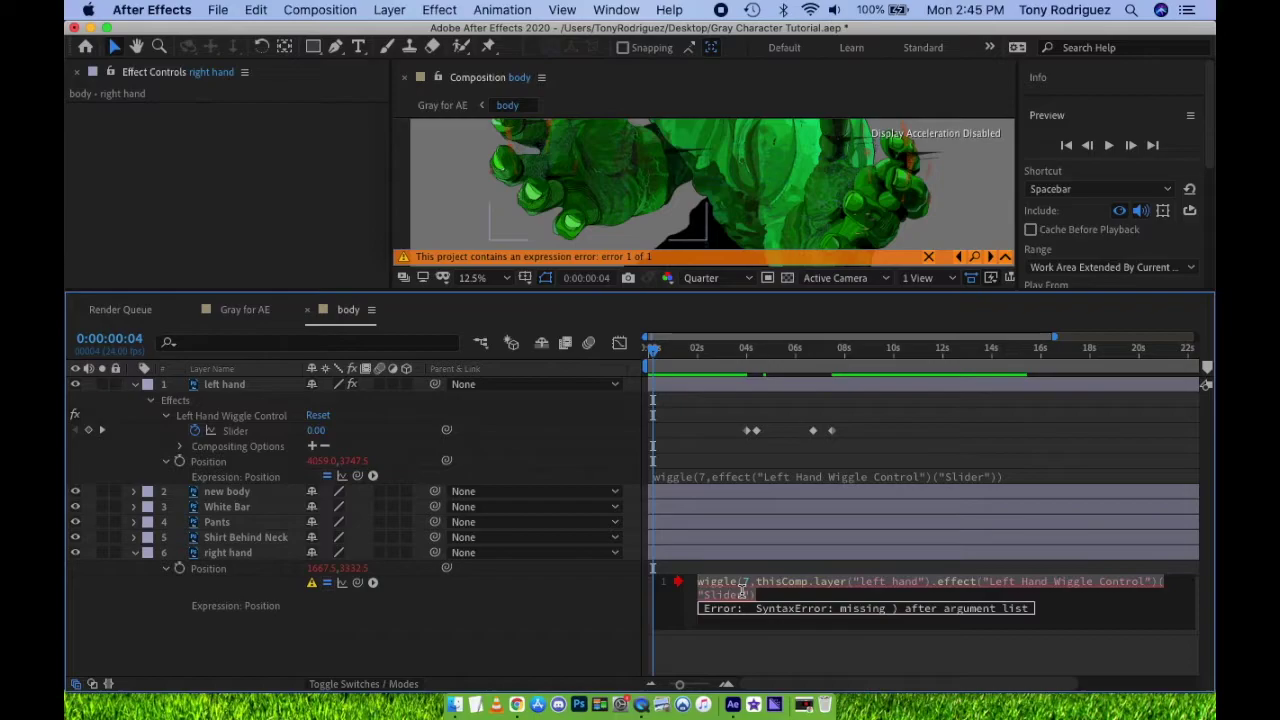
text())
click(760, 658)
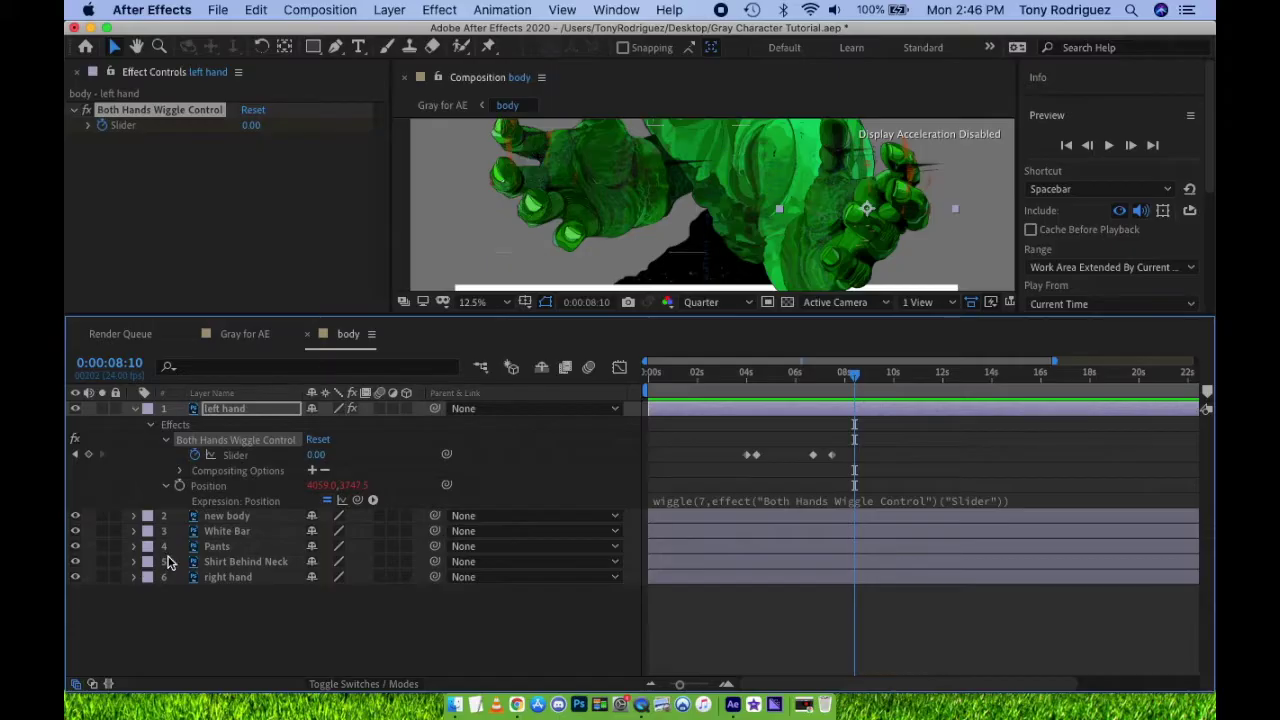
- Add a wiggle expression with frequency 7 to the Pants layer's position, linking its amplitude to the left hand layer's Both Hands Wiggle Control slider
click(203, 547)
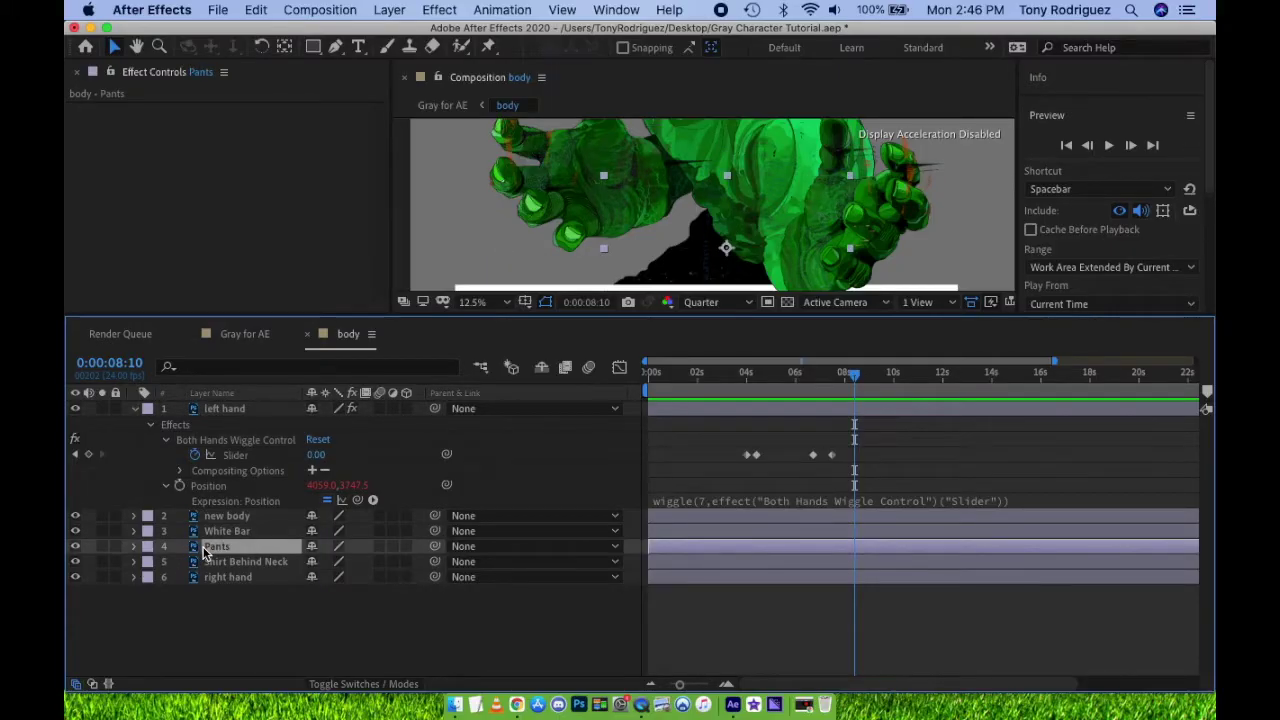
key(p)
alt+click(179, 562)
text(wiggle(7,10)
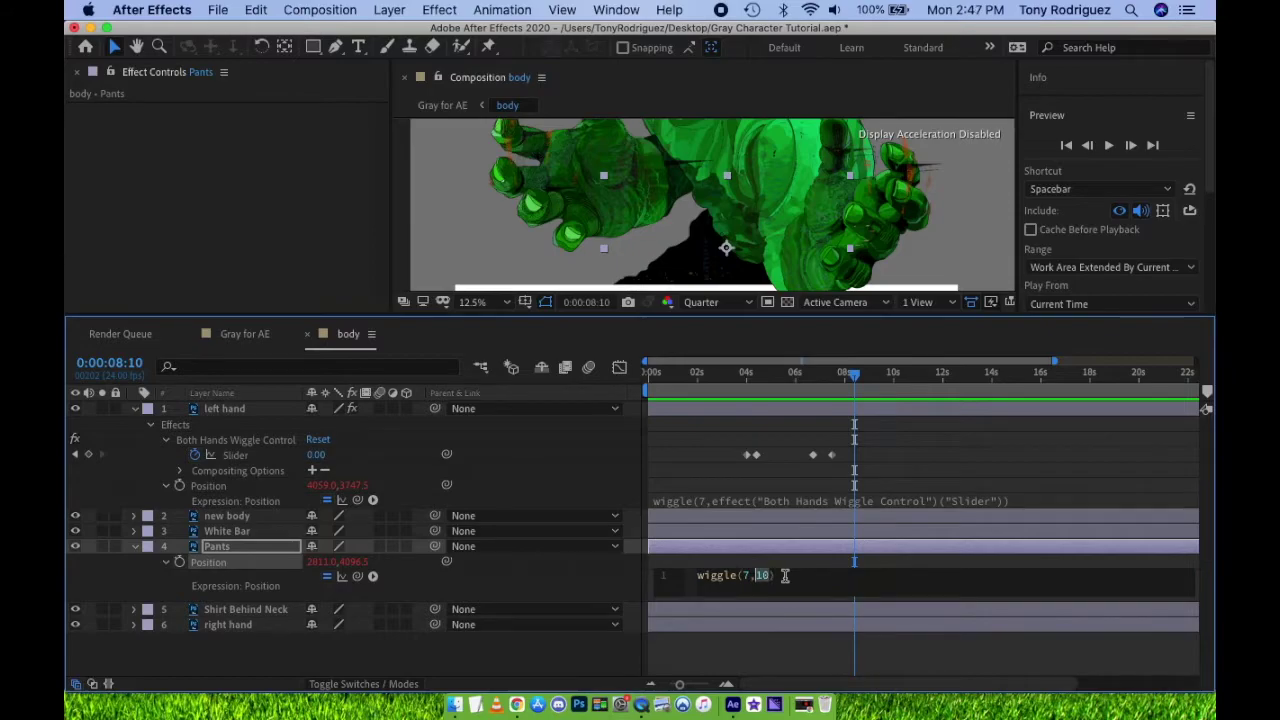
drag(362, 582, 229, 457)
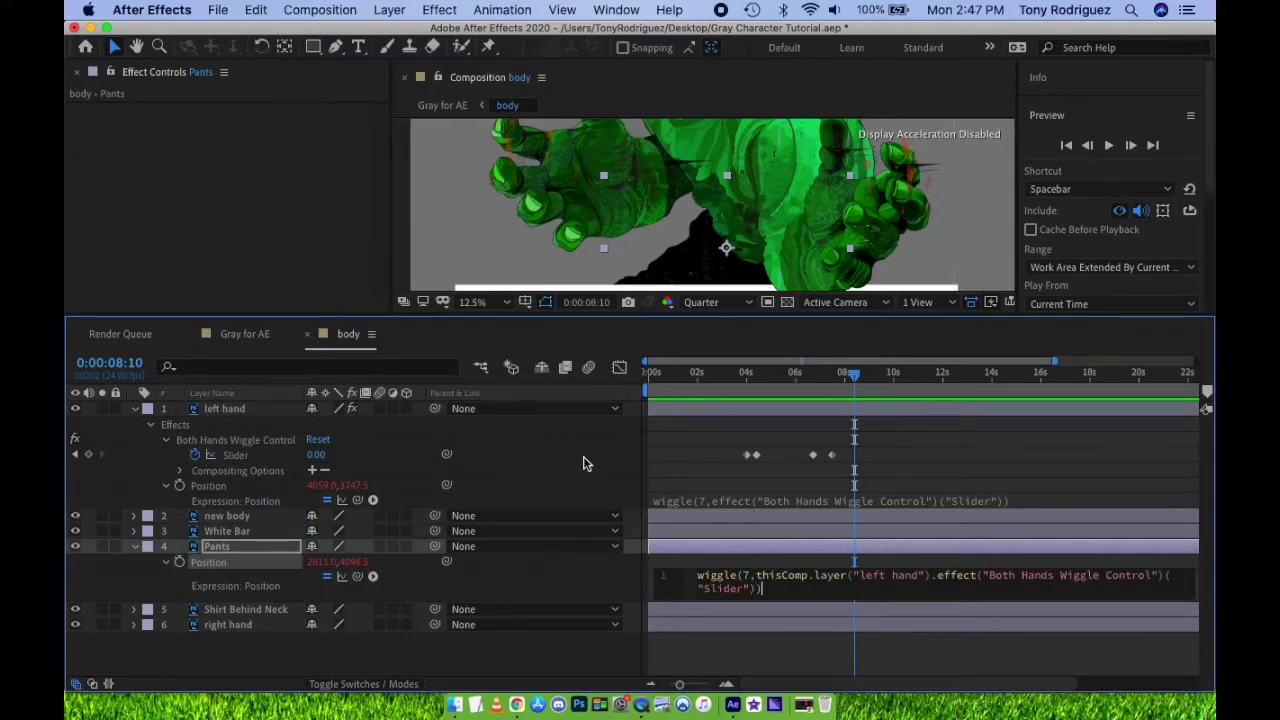
click(715, 434)
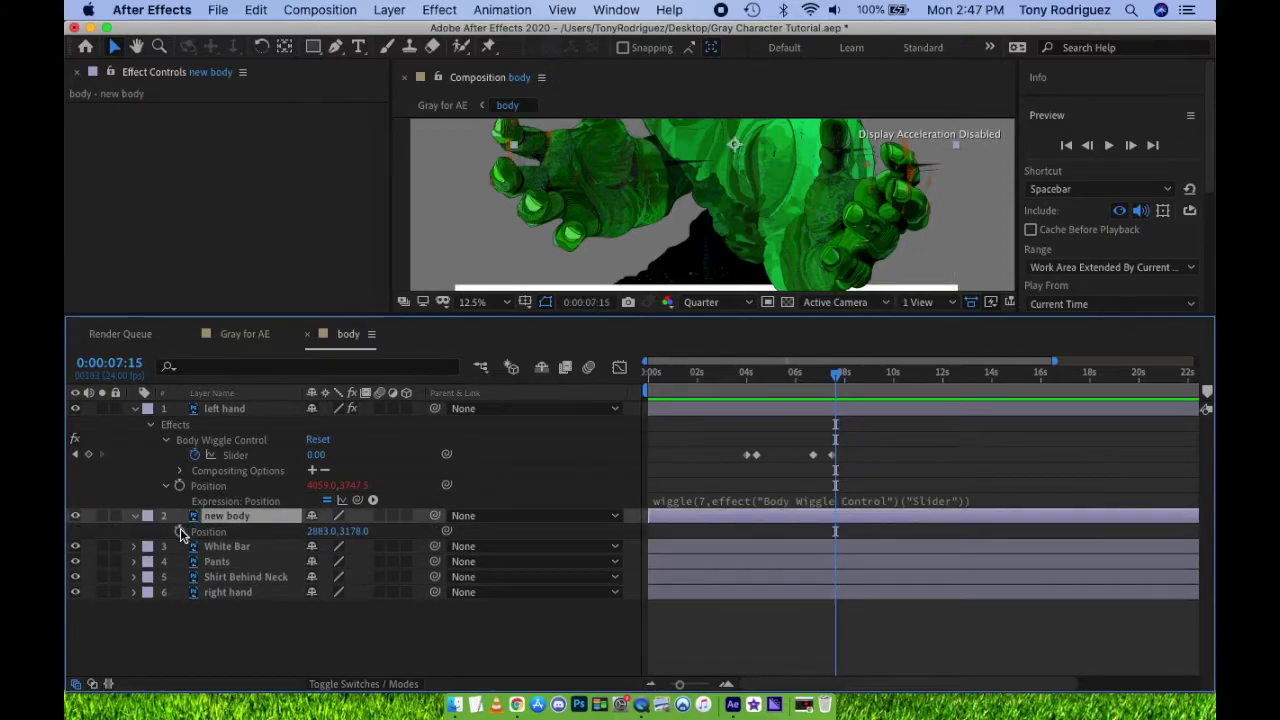
- Add a wiggle expression with frequency 10 to the new body layer's position, linking its amplitude to the left hand layer's Body Wiggle Control slider
alt+click(180, 533)
text(wiggle(10,10)
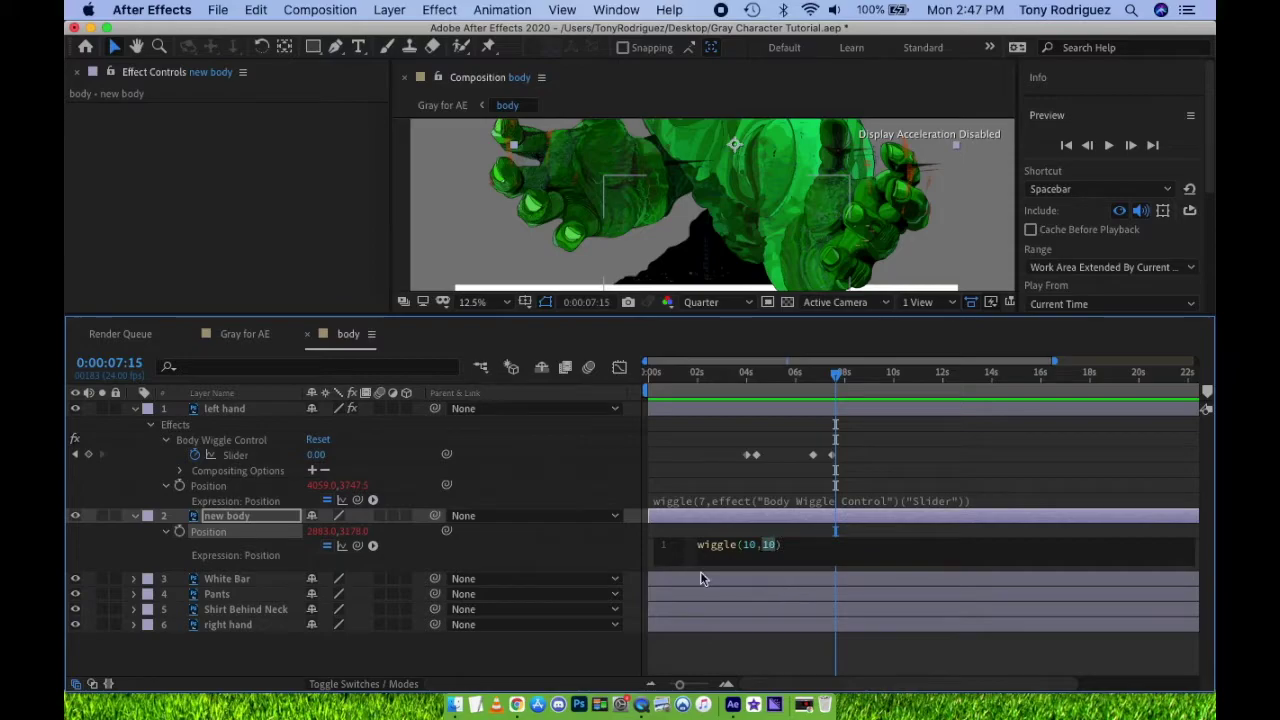
drag(372, 545, 229, 458)
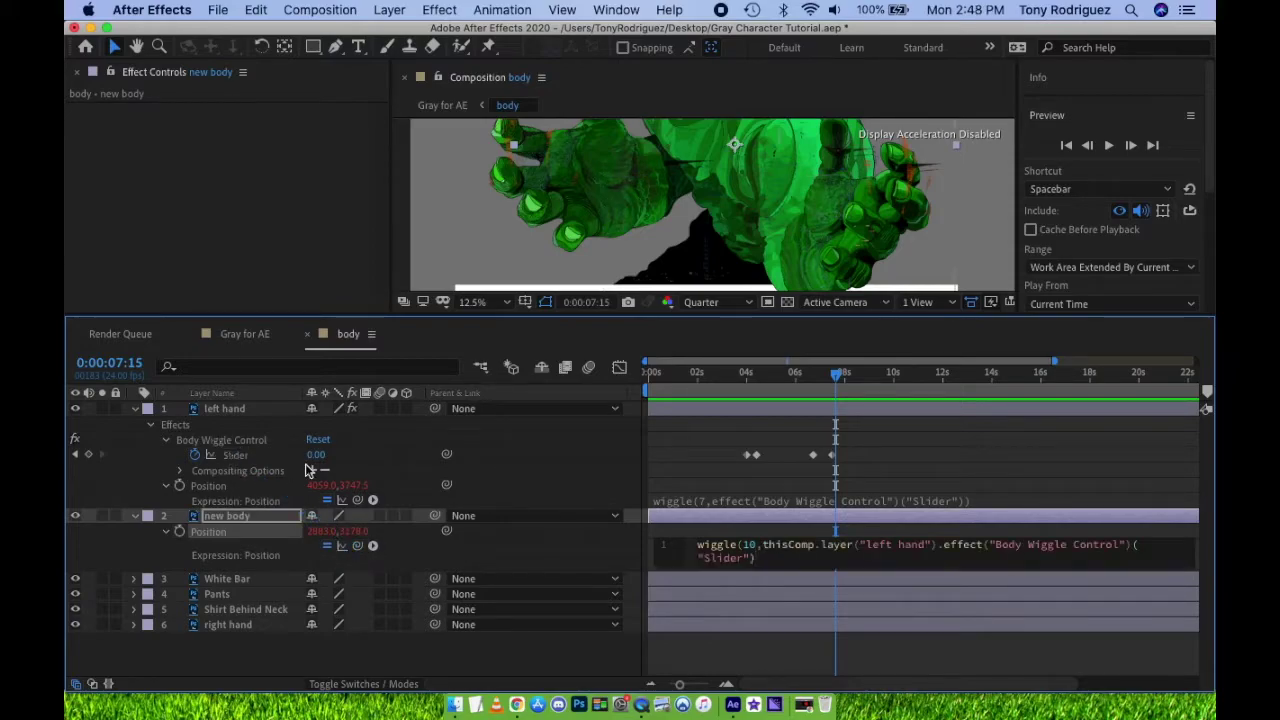
click(720, 658)
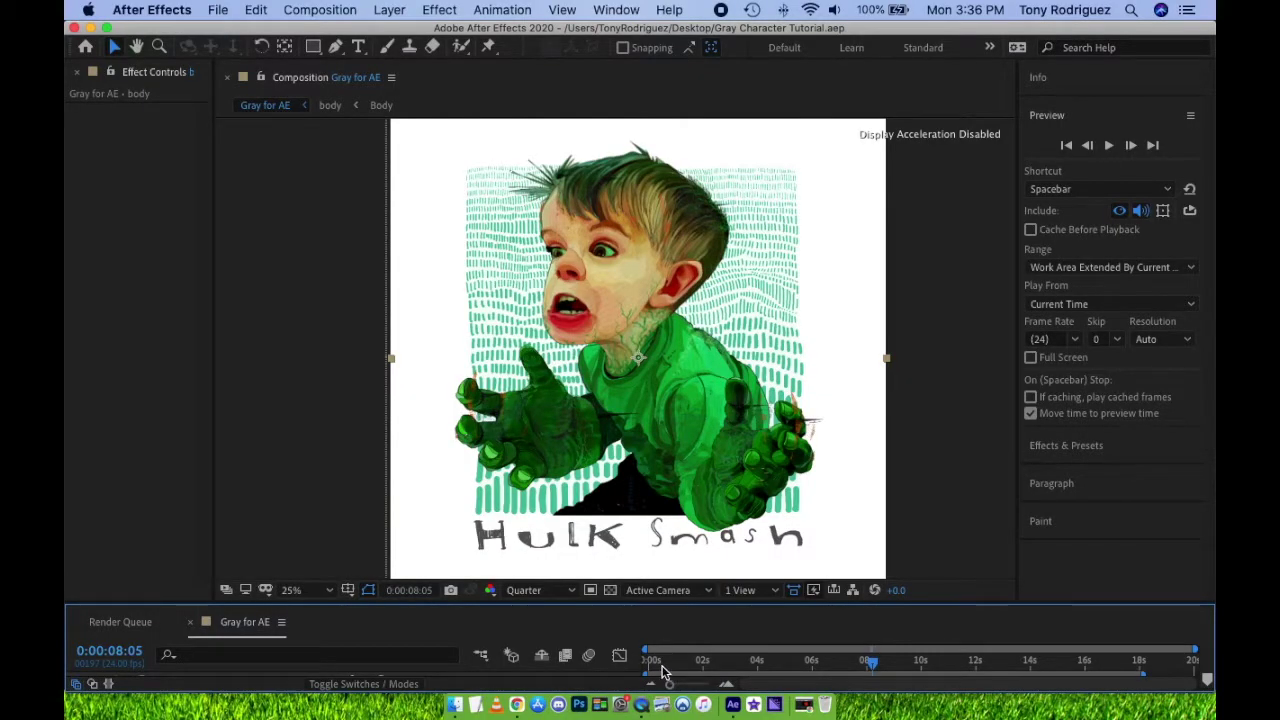
- Bring Purple Shapes.mov from the Visual folder into the Gray for AE composition as the topmost layer
click(658, 664)
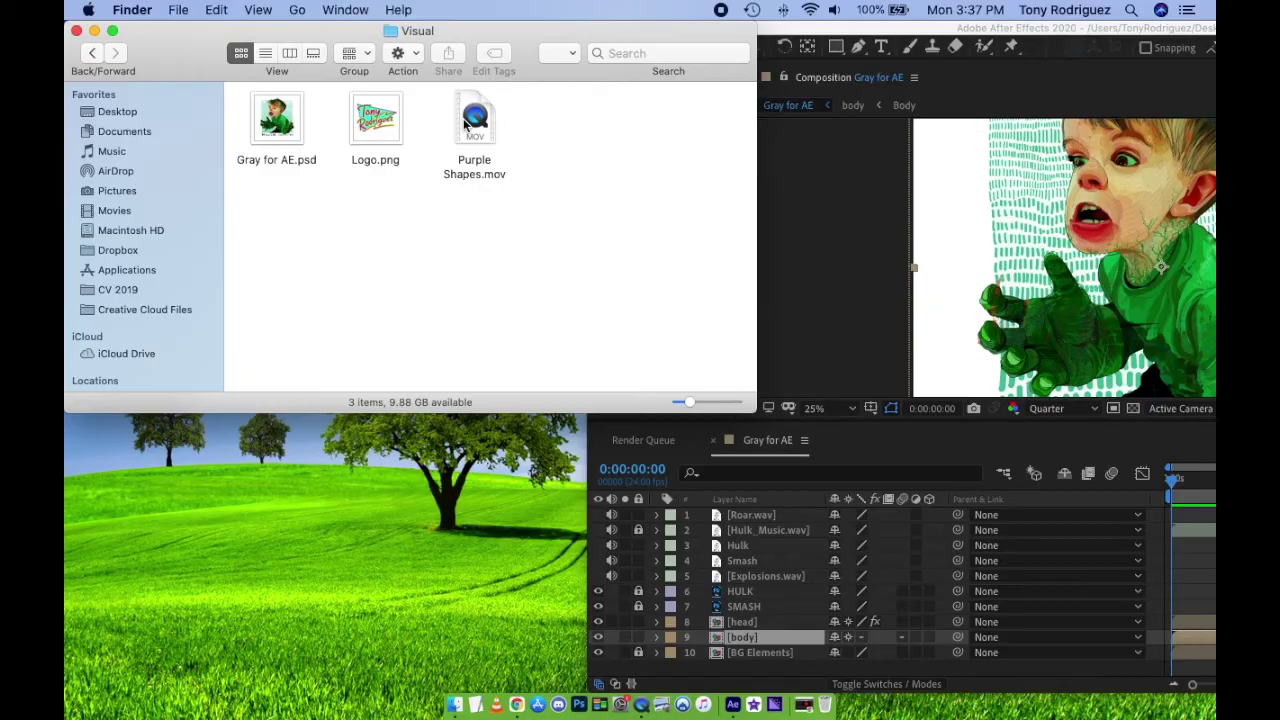
click(465, 124)
drag(477, 120, 703, 515)
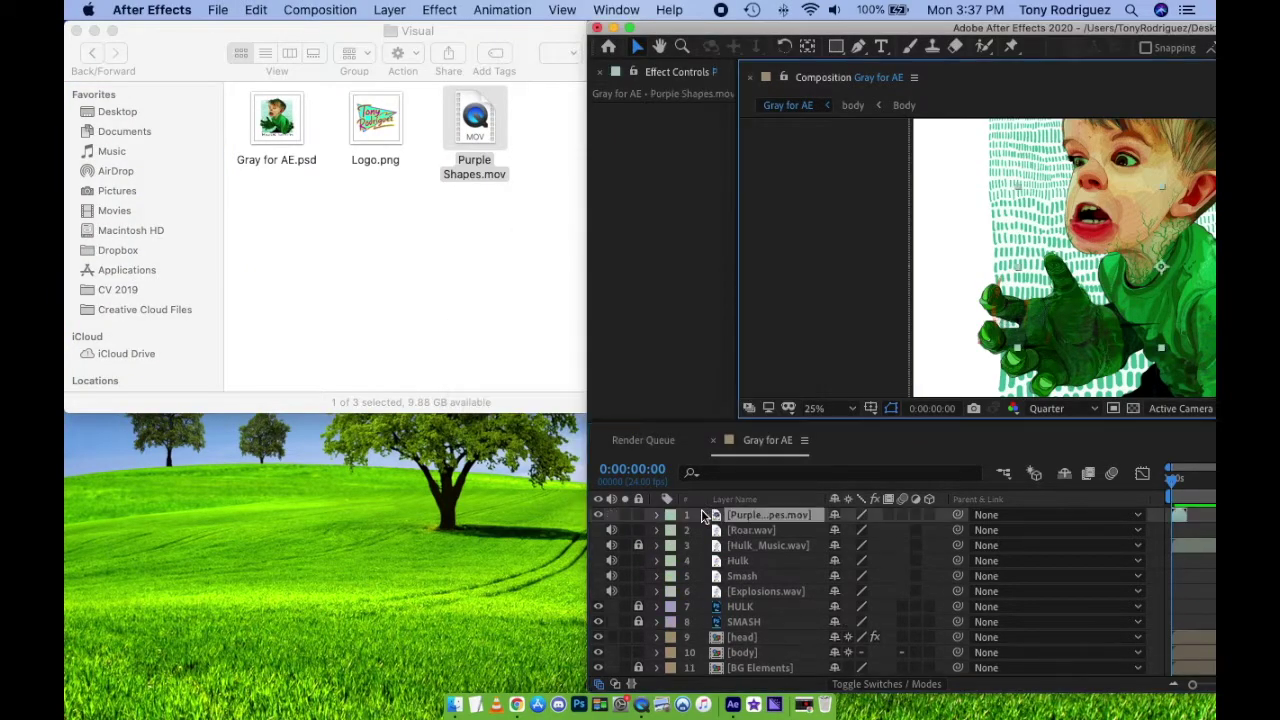
double_click(920, 26)
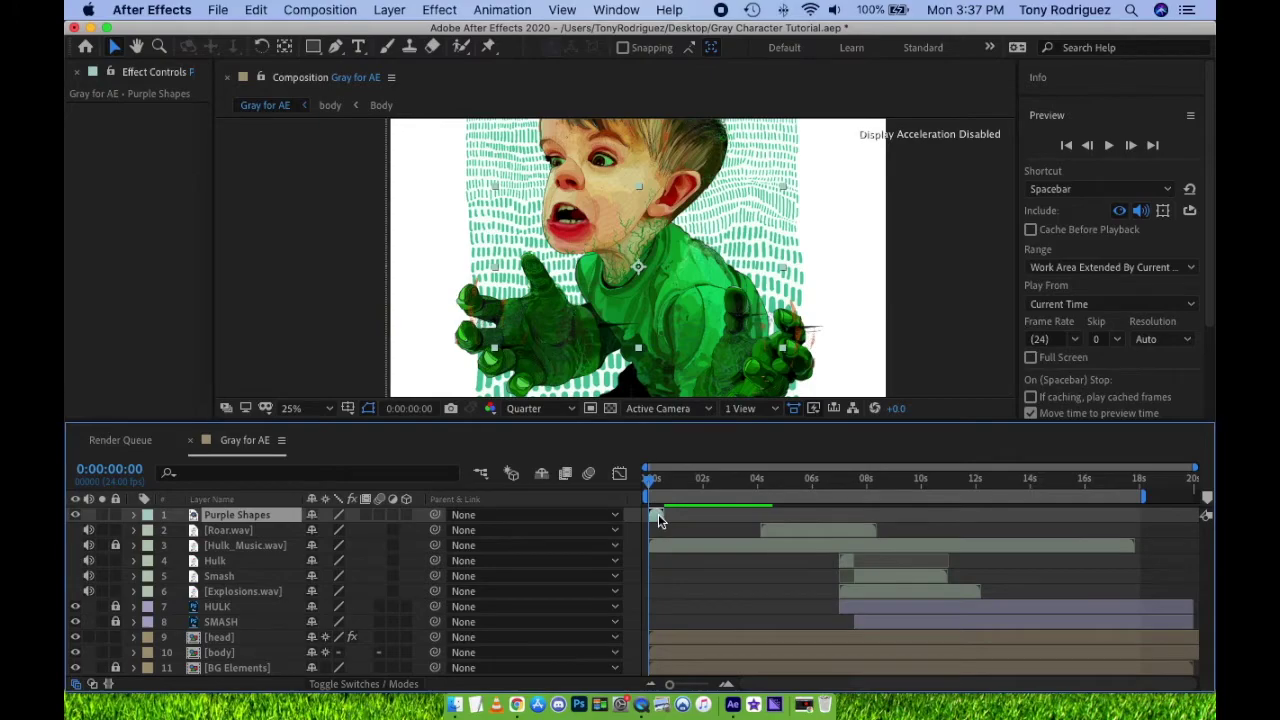
- Move the Purple Shapes clip to start just before 7 seconds and position the burst over the word Hulk
drag(658, 518, 847, 510)
click(842, 490)
key(equal)
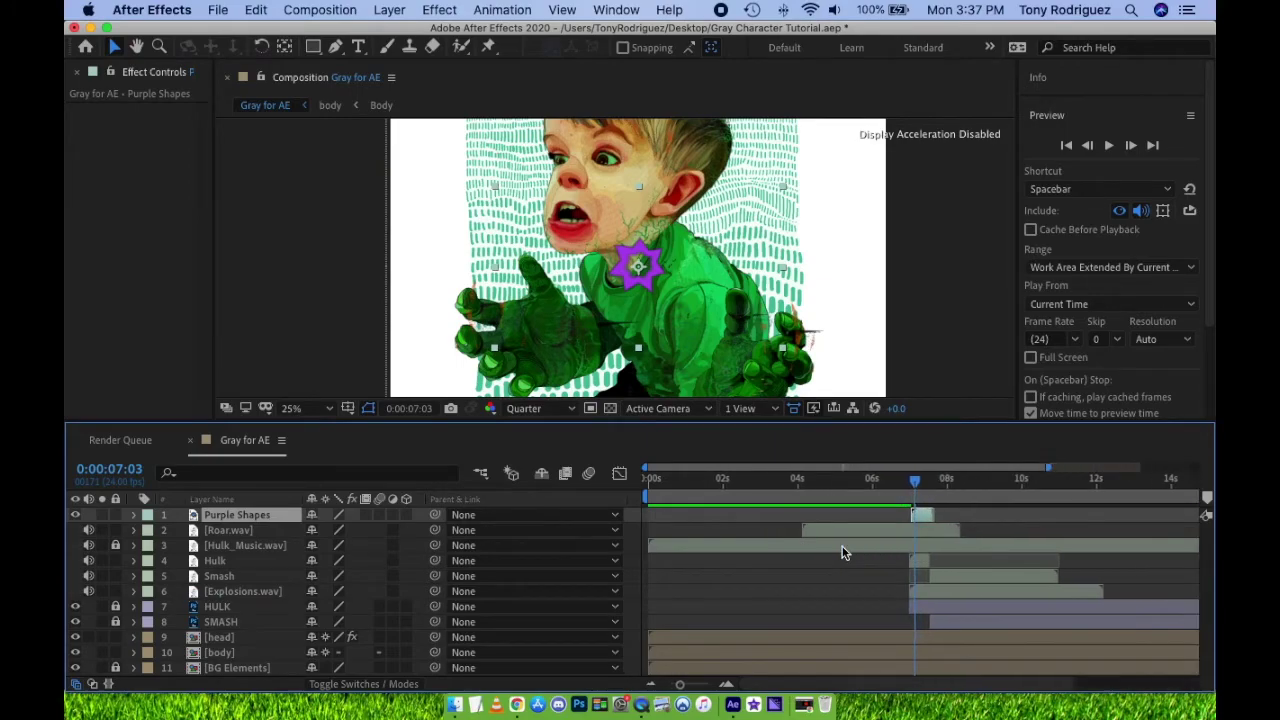
key(equal)
drag(919, 480, 917, 481)
drag(623, 425, 623, 516)
click(930, 577)
drag(930, 577, 921, 574)
drag(656, 368, 572, 392)
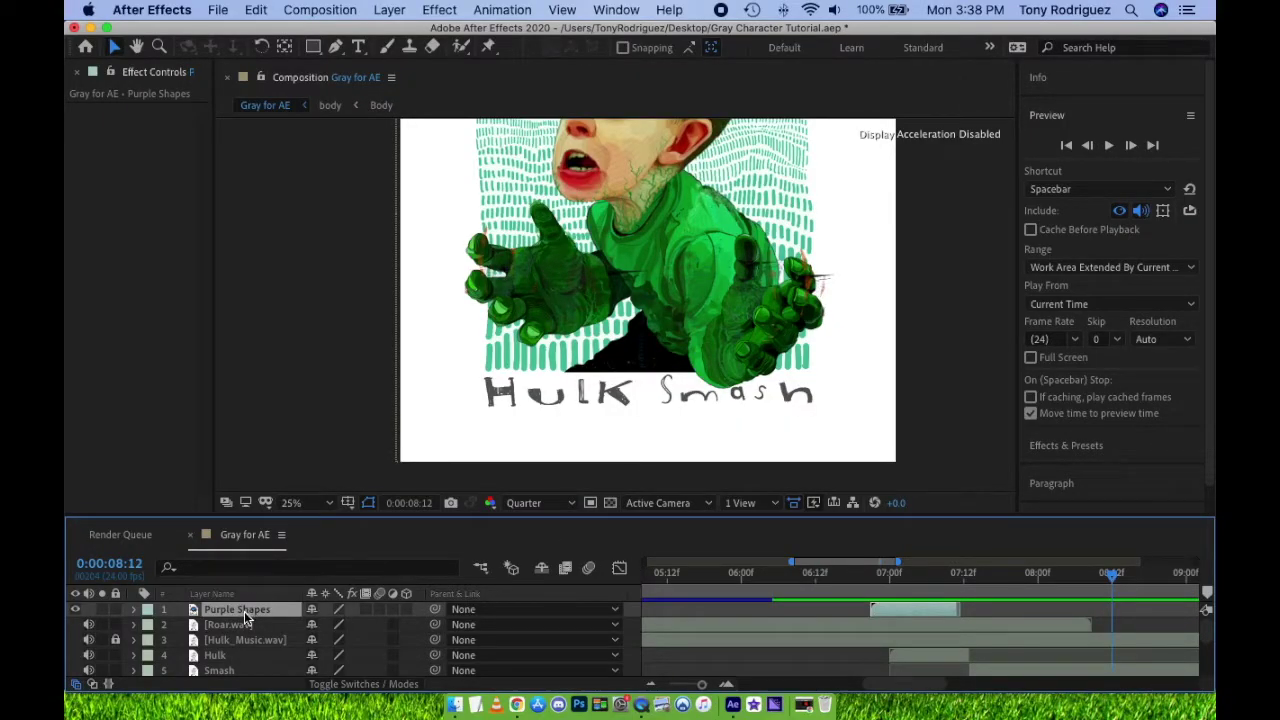
- Duplicate the Purple Shapes layer, start the copy where the original clip ends, and position it over the word Smash
key(super+d)
drag(918, 624, 1012, 612)
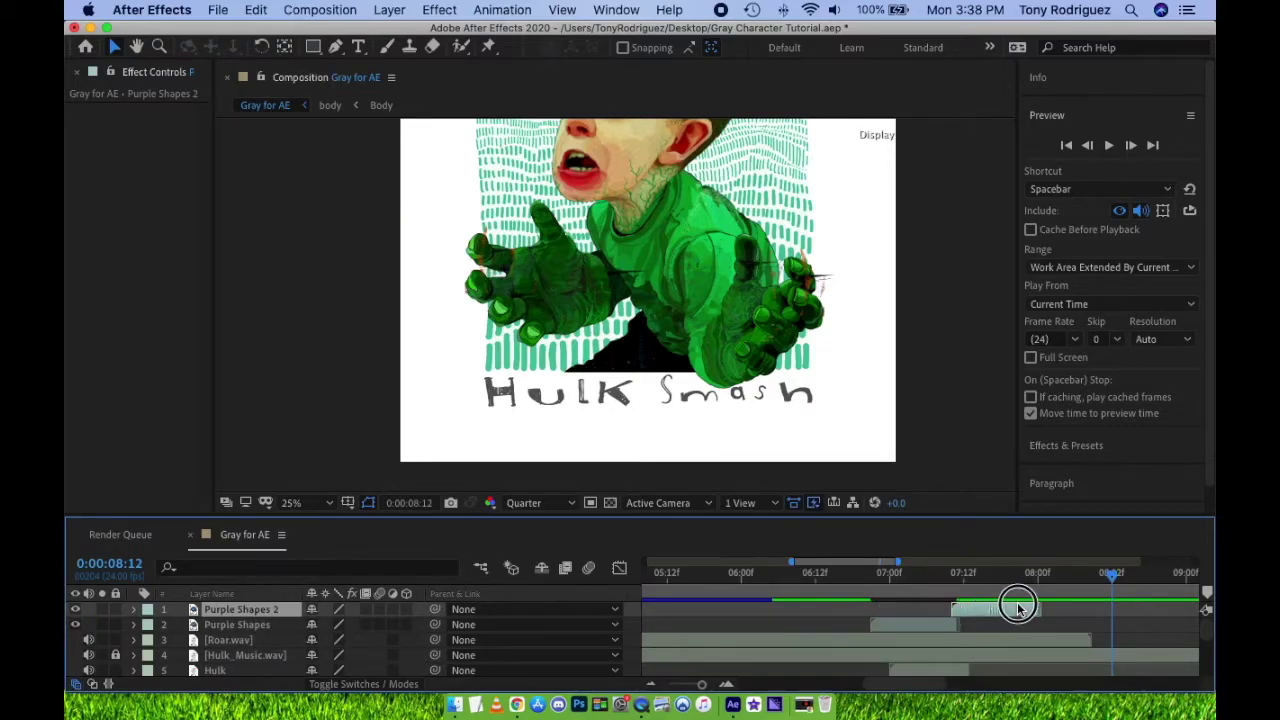
click(976, 572)
drag(573, 416, 741, 398)
key(space)
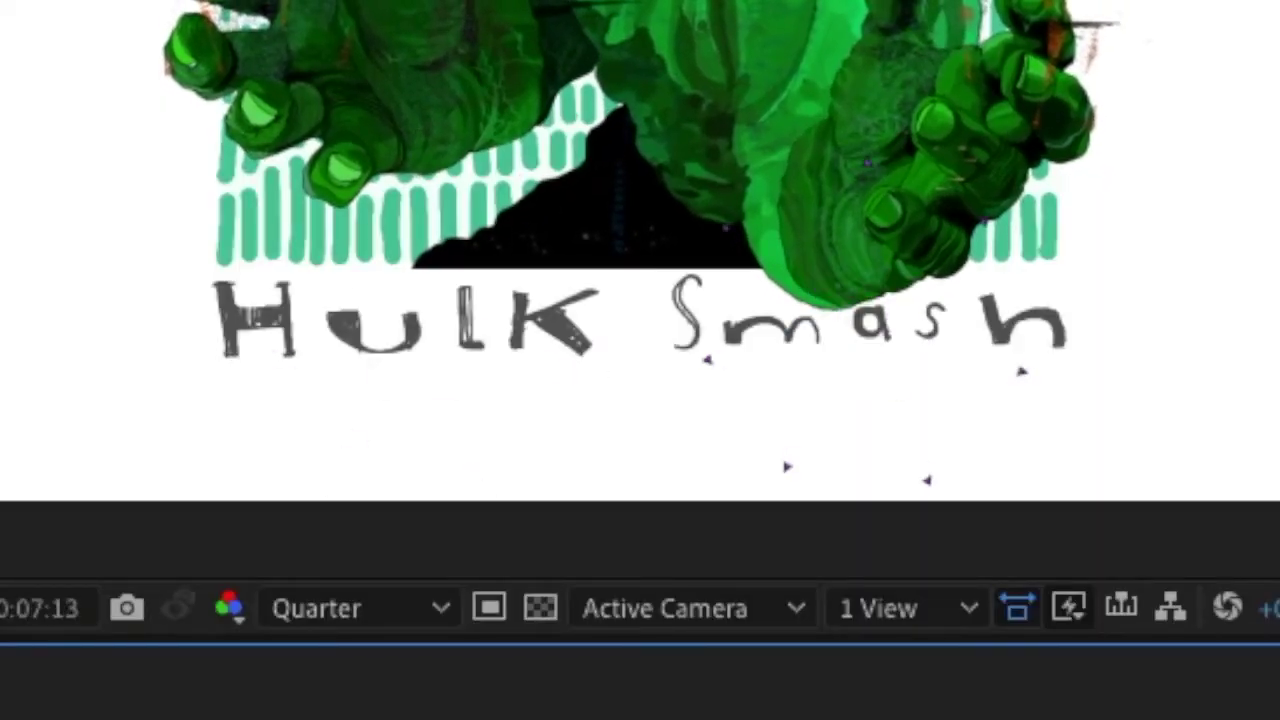
click(634, 578)
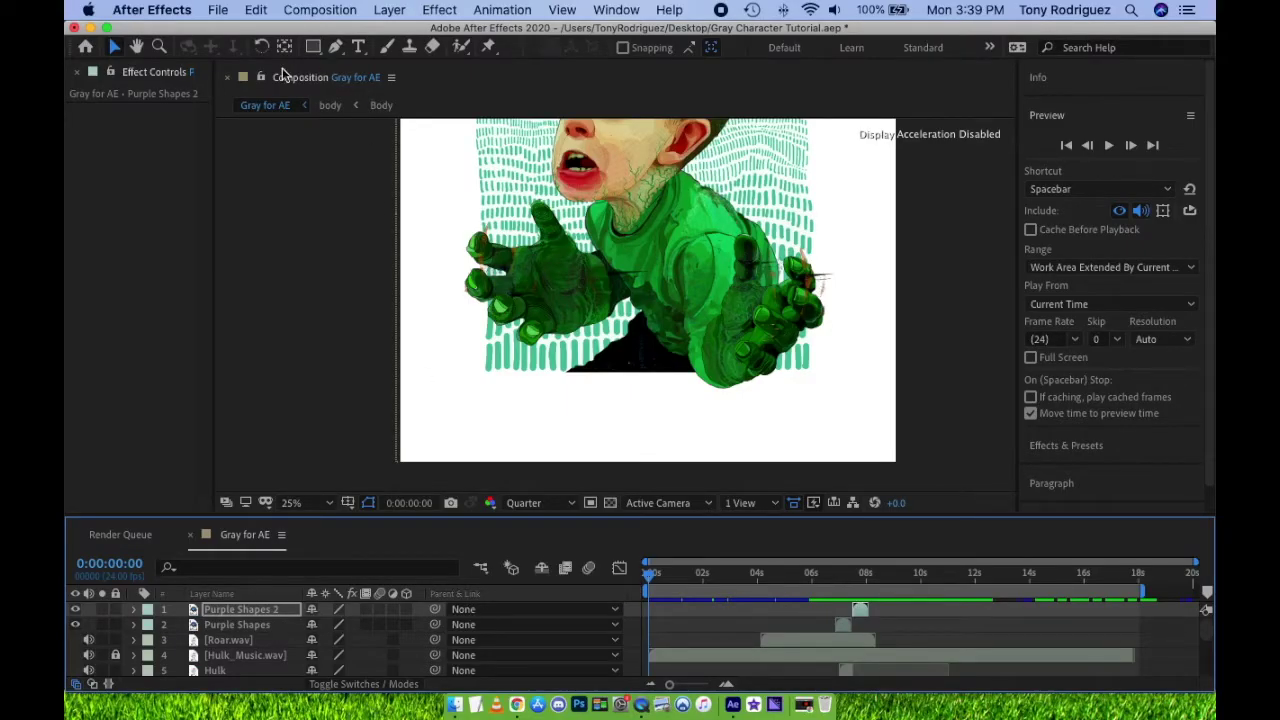
- Create a white 2200 x 2200 px solid layer named White Solid Beginning at the top of the composition
key(comma)
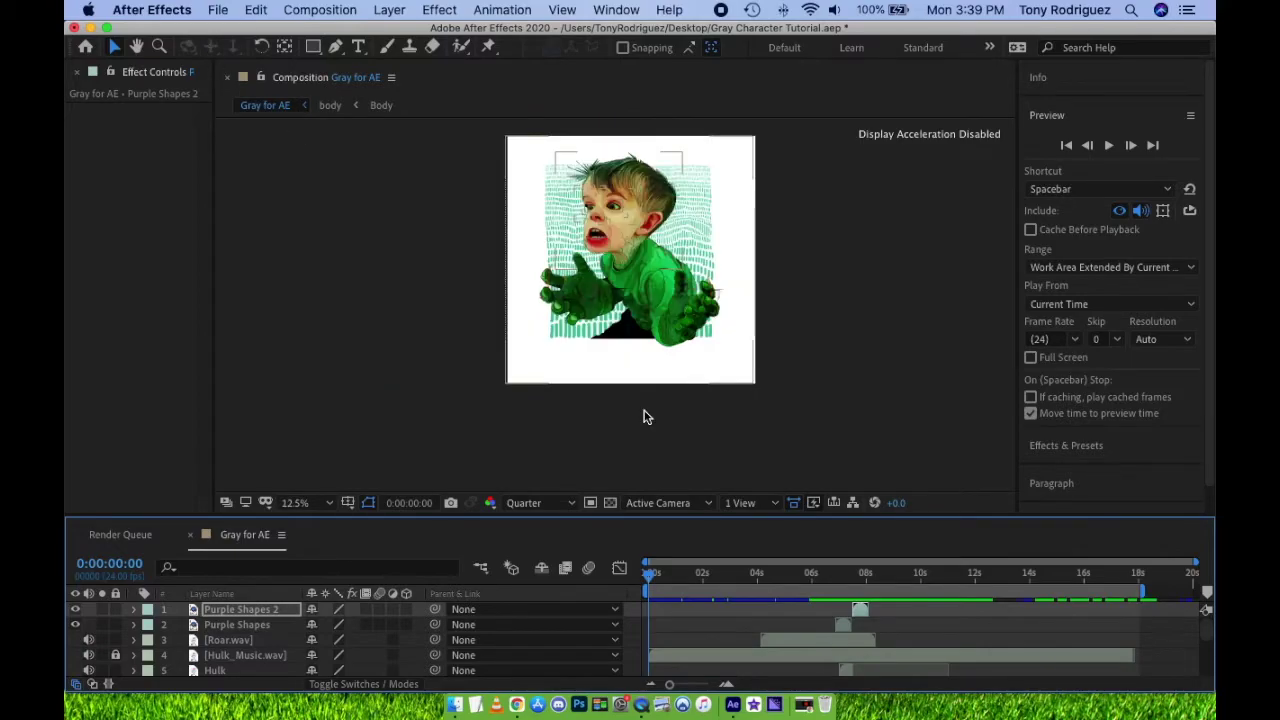
drag(708, 517, 709, 420)
drag(709, 472, 643, 472)
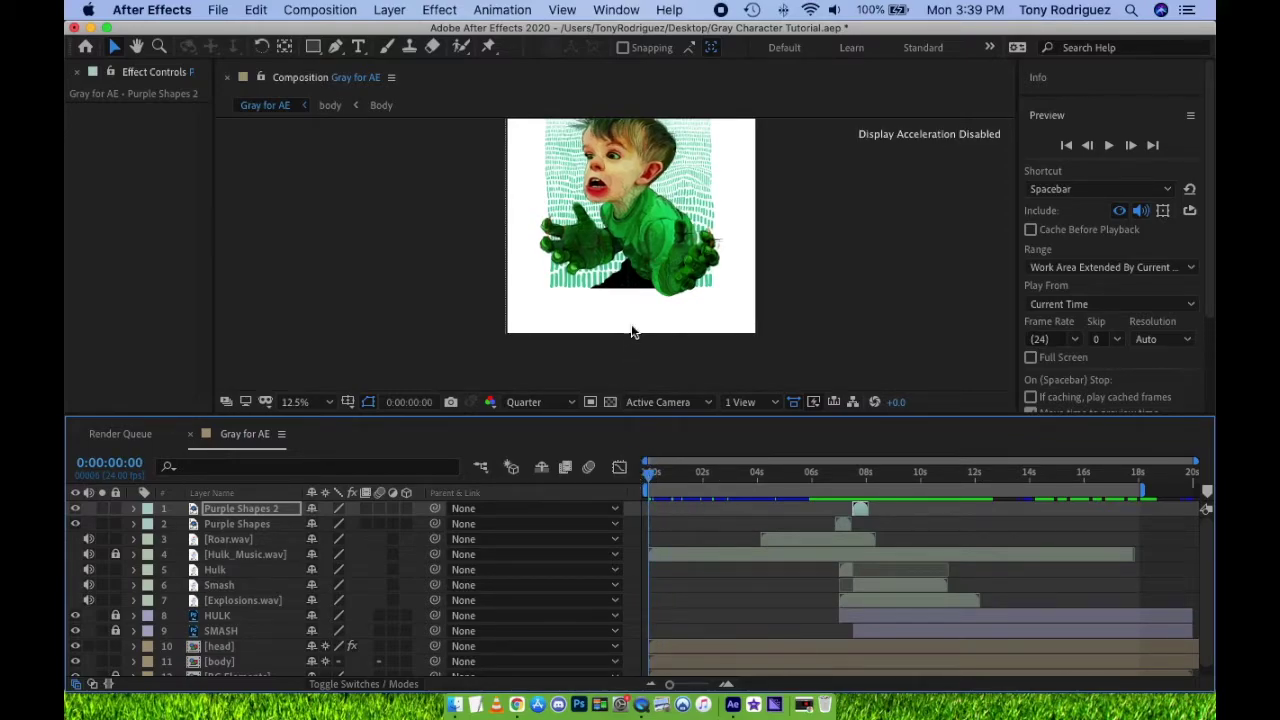
drag(631, 220, 632, 266)
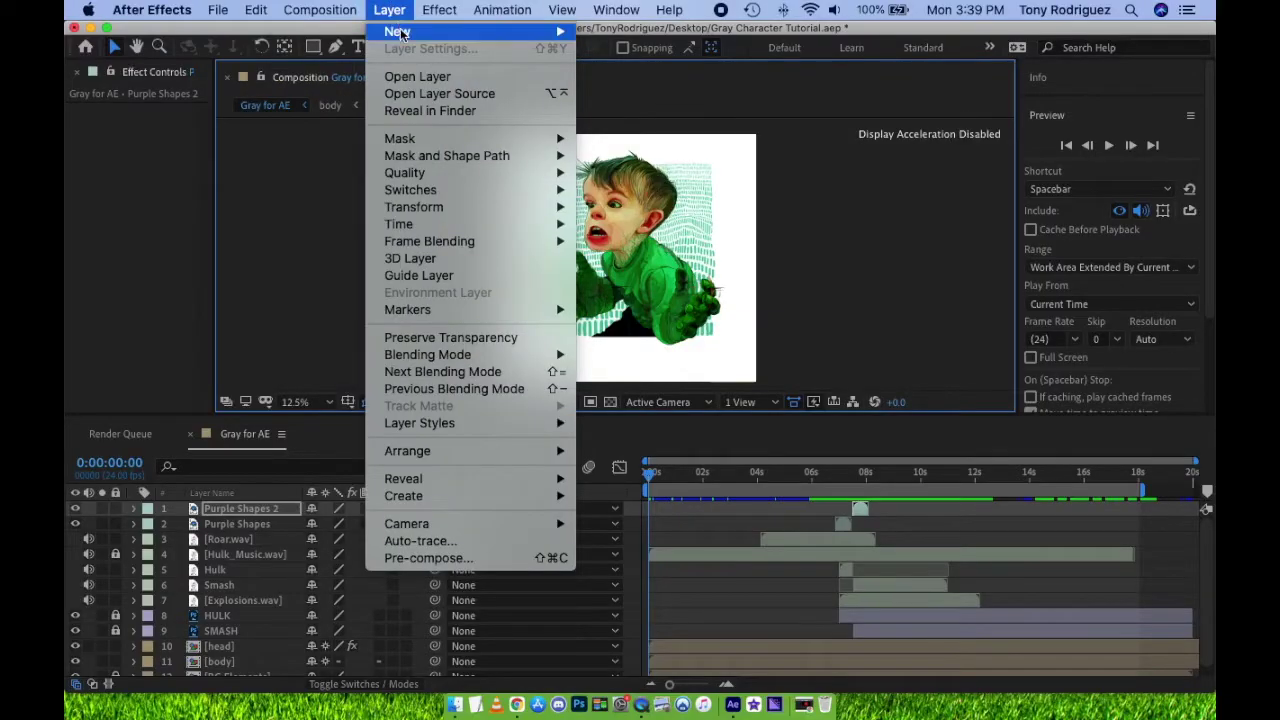
mouse_move(404, 34)
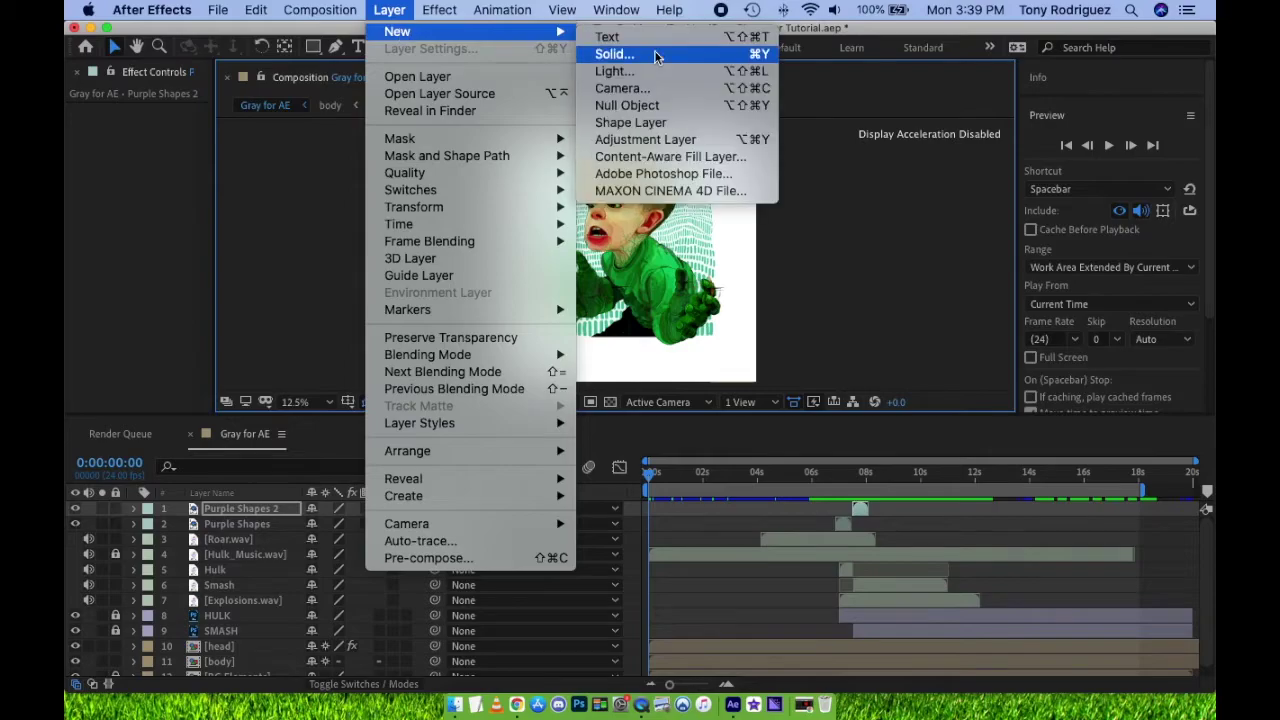
click(678, 63)
click(629, 473)
drag(471, 329, 389, 223)
key(Return)
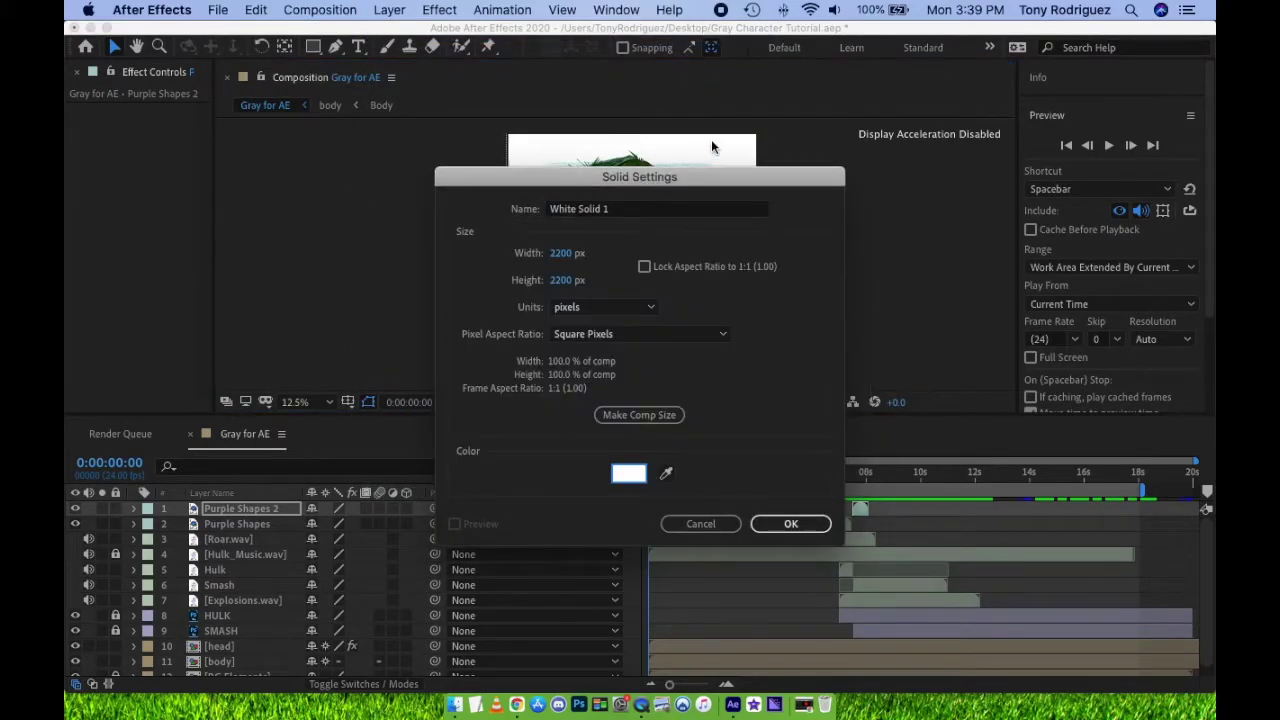
click(612, 212)
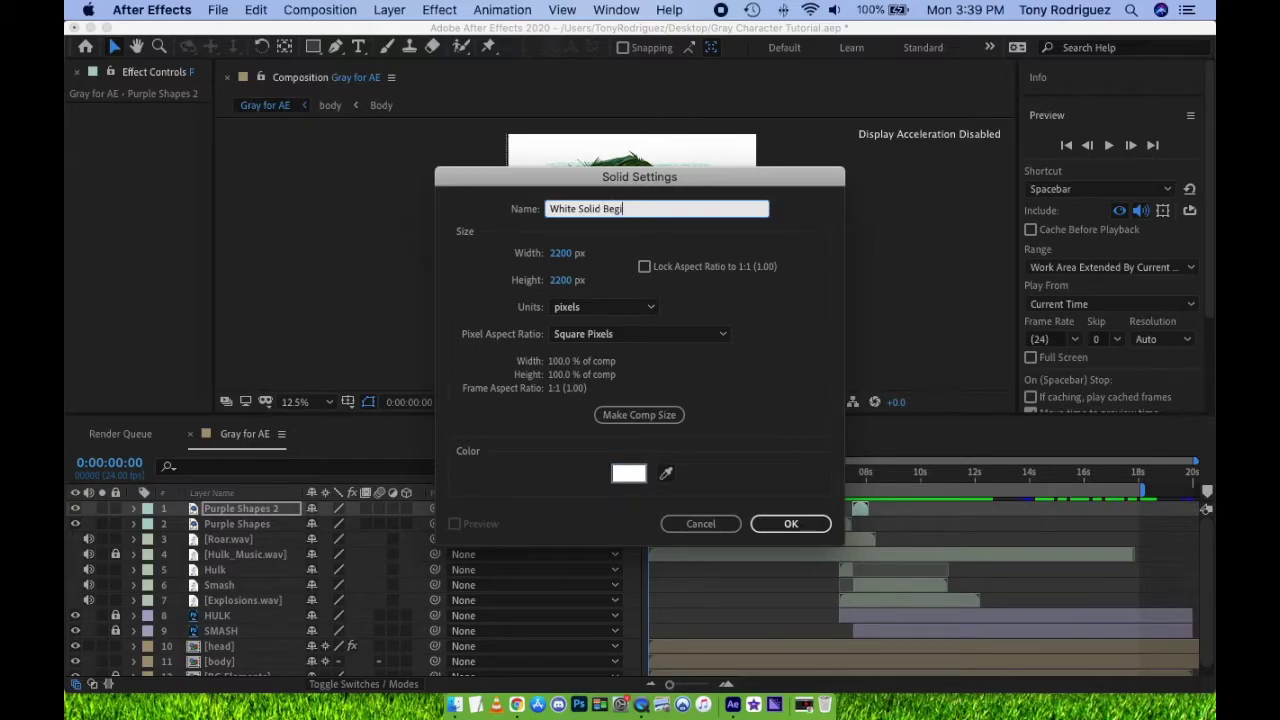
key(Return)
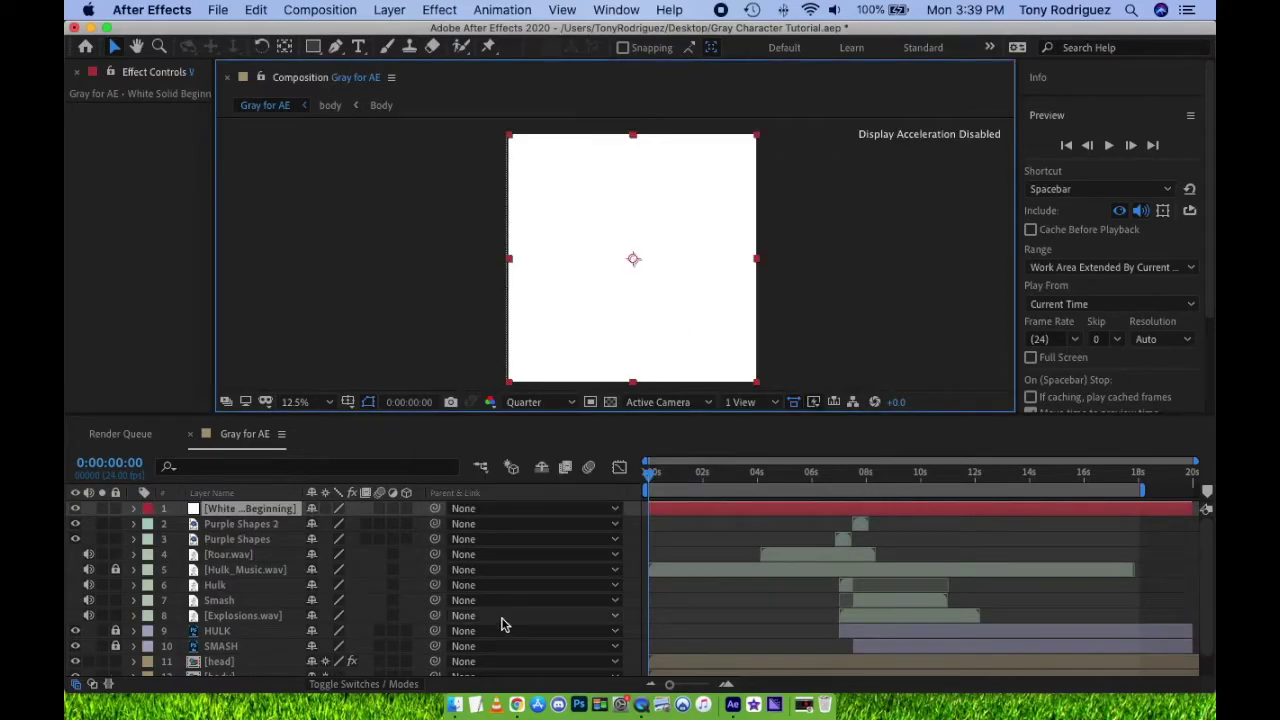
- Trim the end of the White Solid Beginning layer to about 2 seconds
click(1181, 513)
drag(1175, 513, 676, 508)
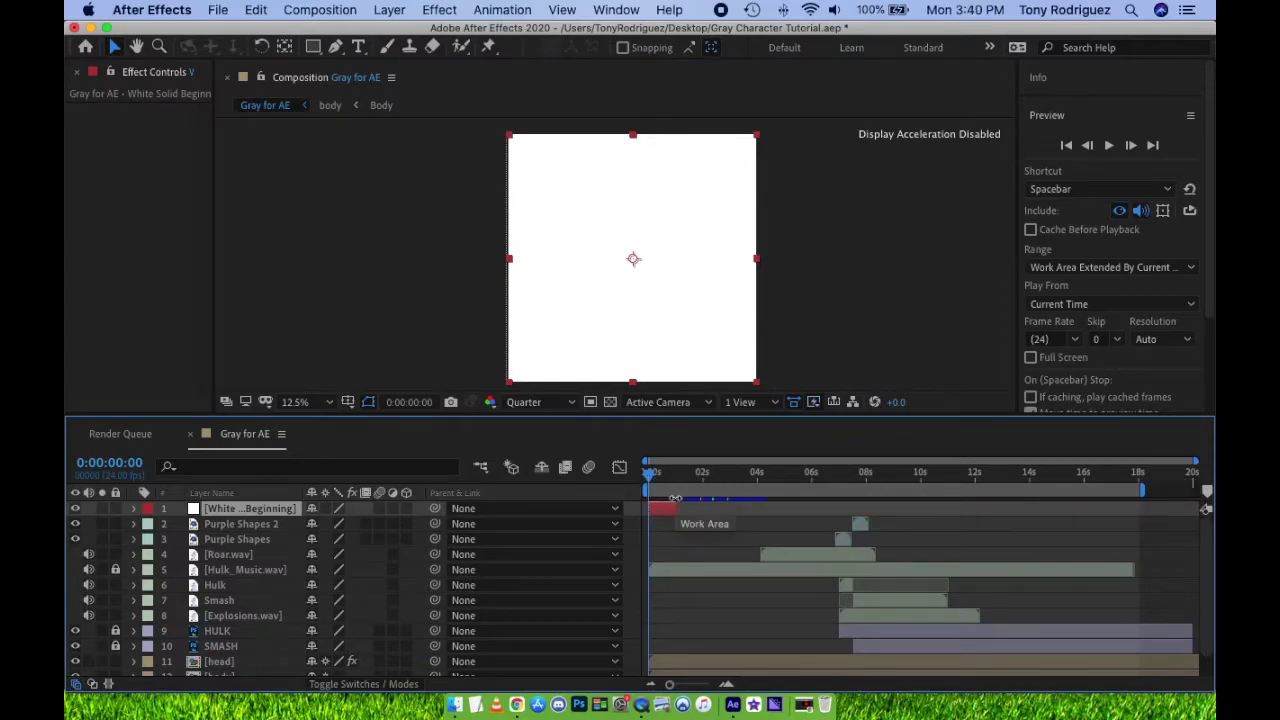
key(equal)
key(equal)
key(equal)
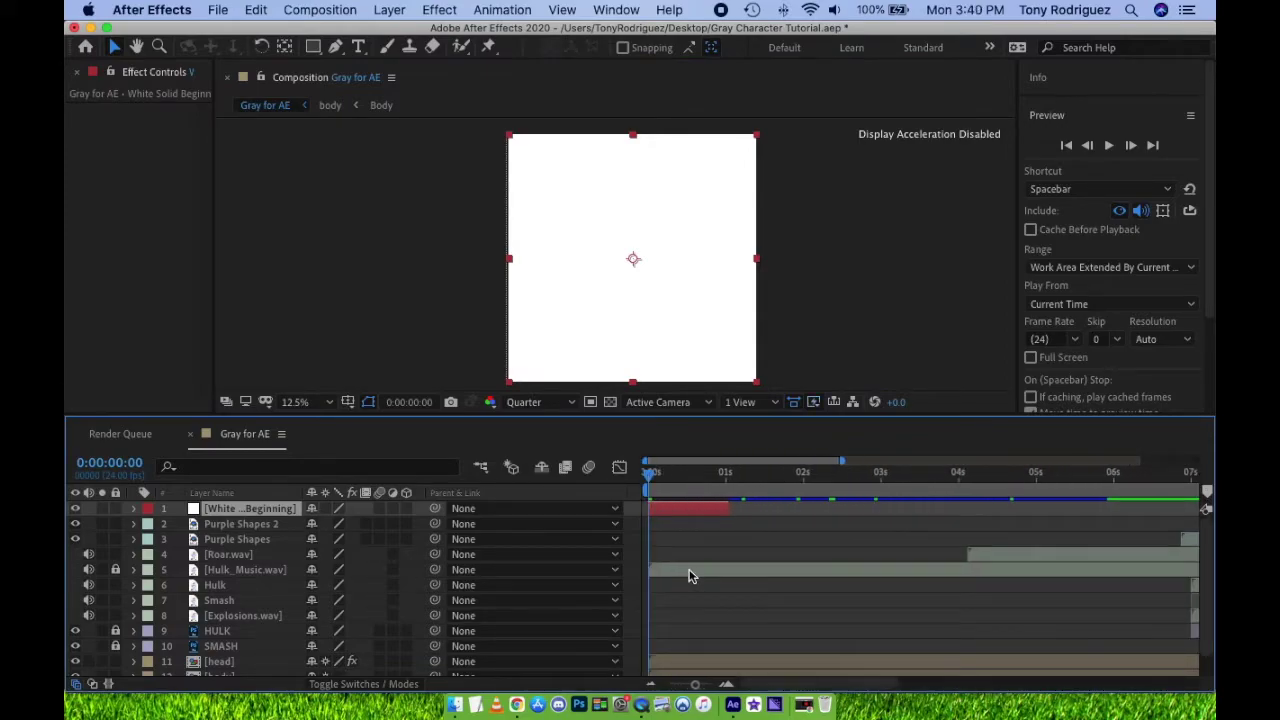
drag(730, 508, 808, 506)
- Keyframe the White Solid Beginning layer's opacity from 100% at 0:00:01:02 to 0% at 0:00:01:19 and preview the fade
drag(742, 472, 732, 474)
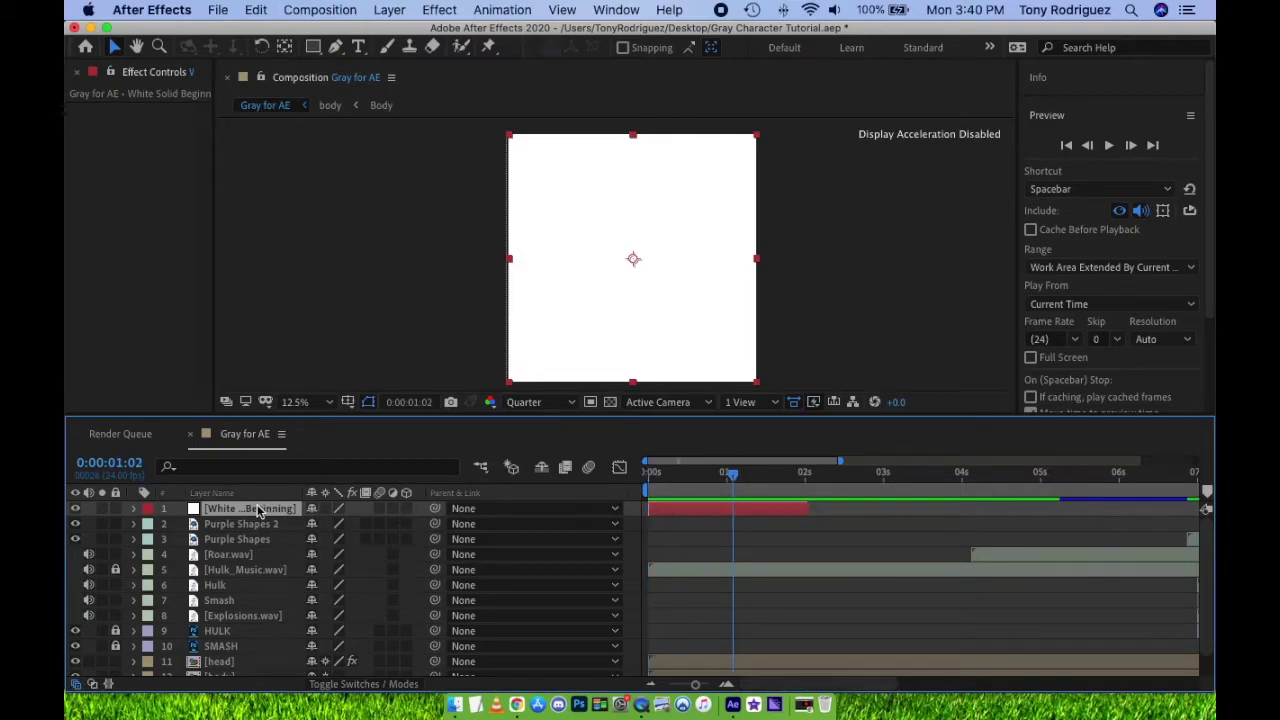
key(t)
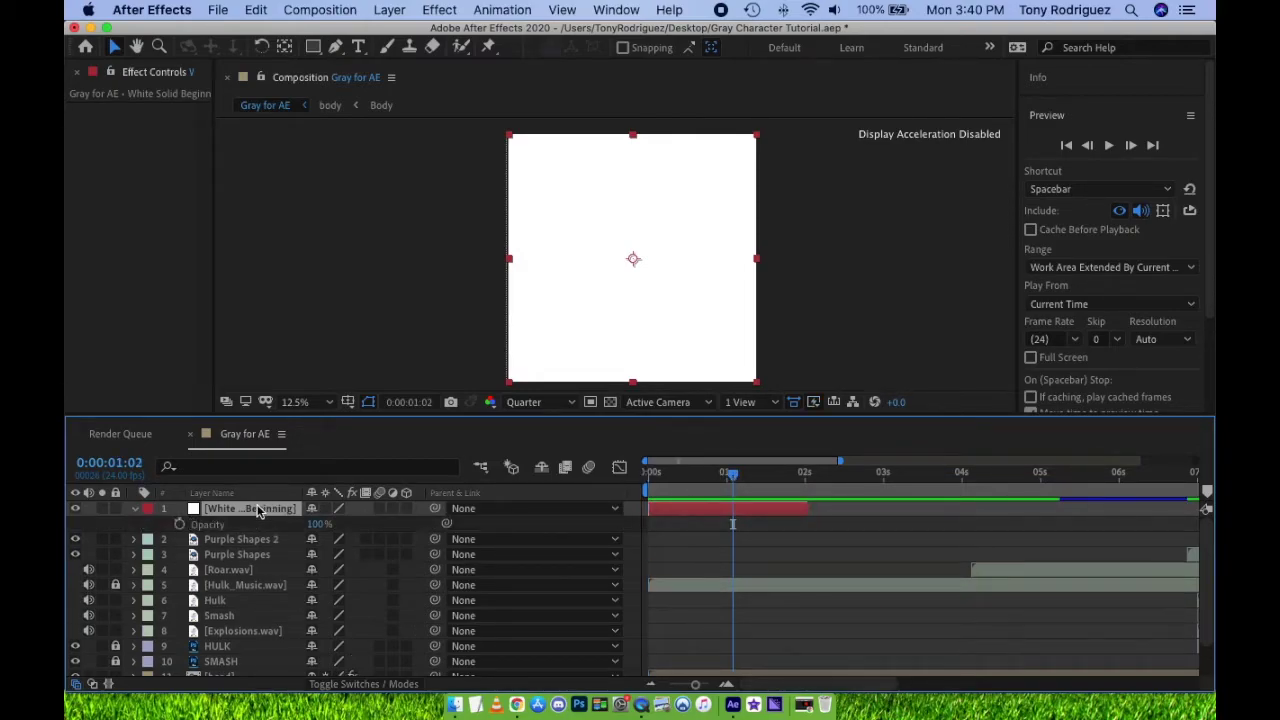
click(179, 524)
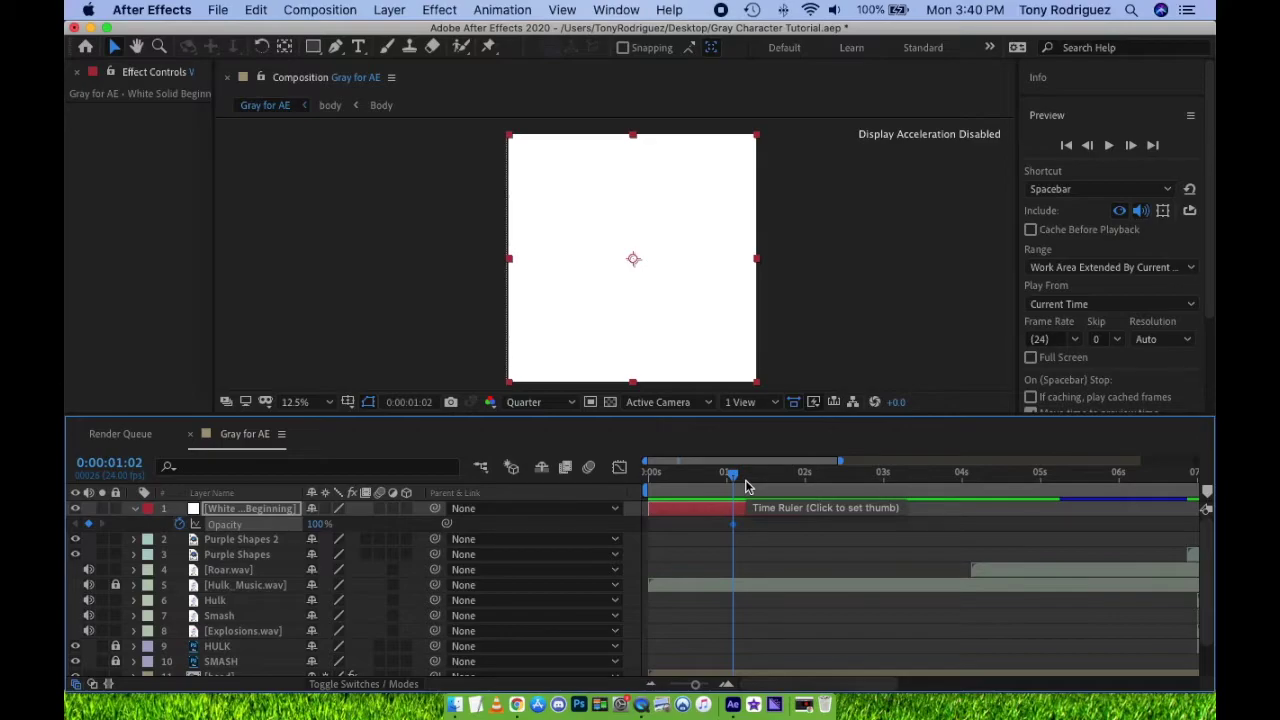
click(790, 484)
click(315, 525)
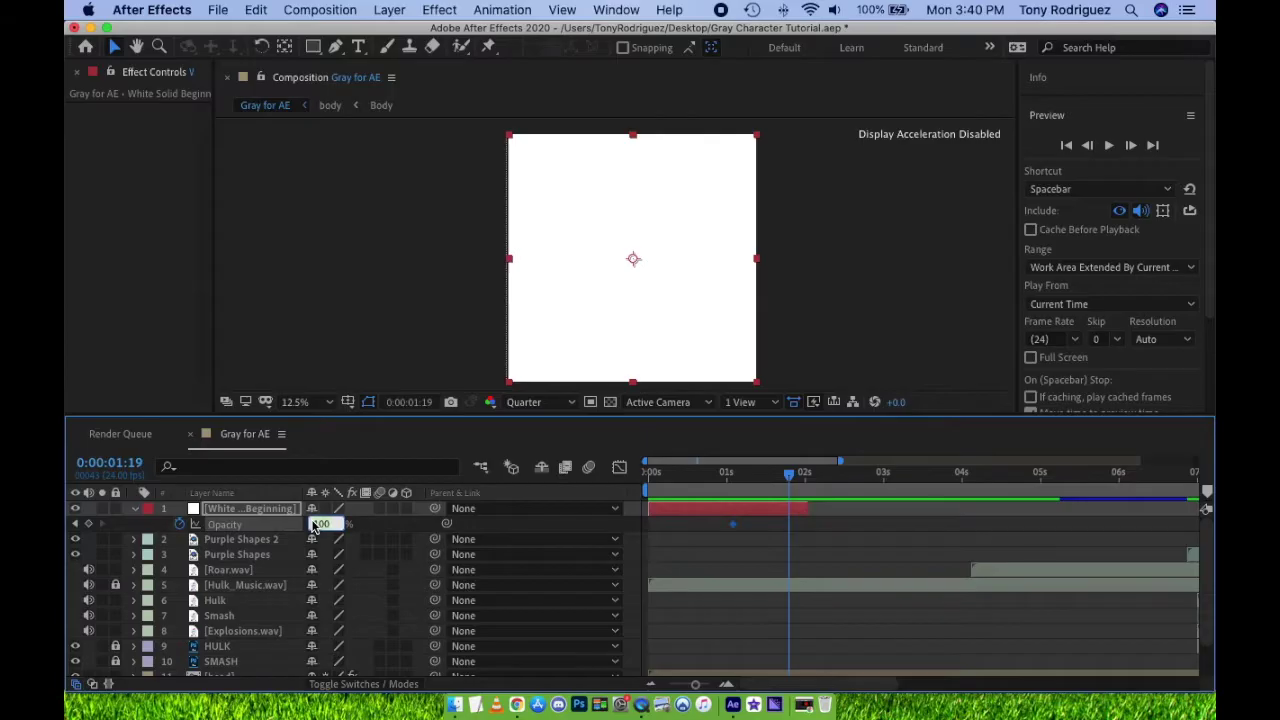
text(0)
key(Return)
key(space)
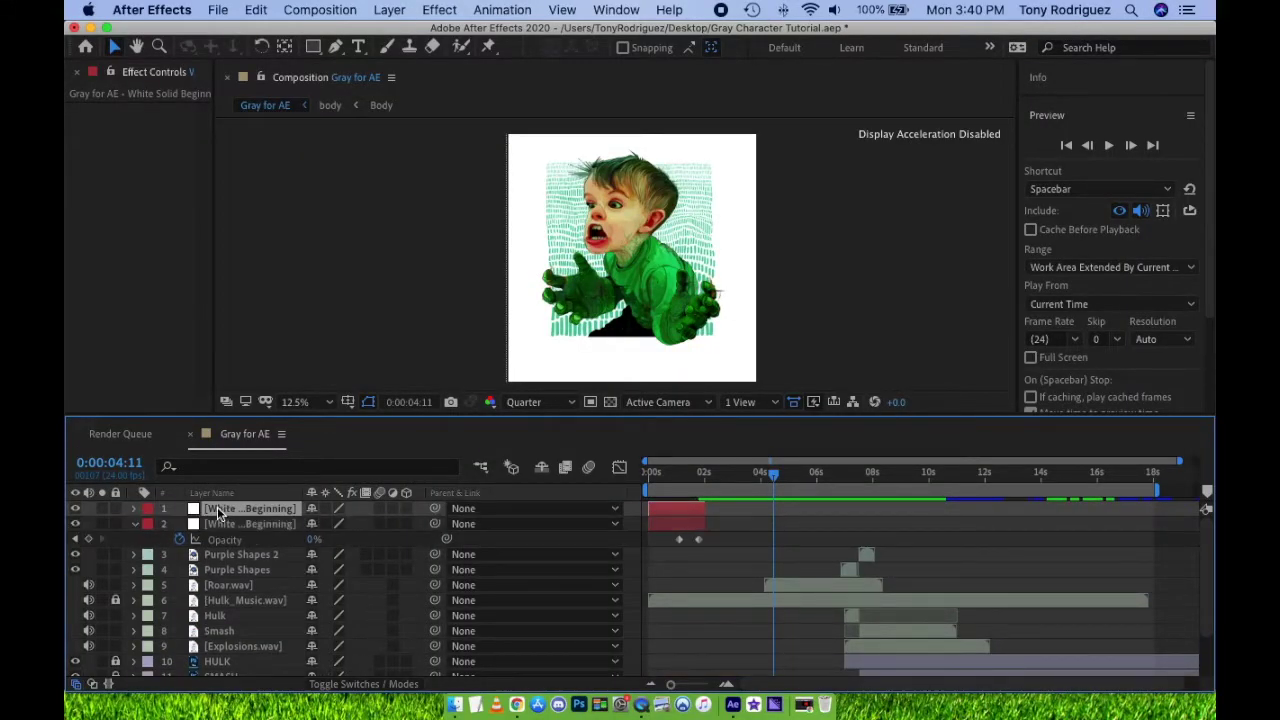
- Duplicate the White Solid Beginning layer and delete the opacity keyframes from the copy
click(218, 512)
key(t)
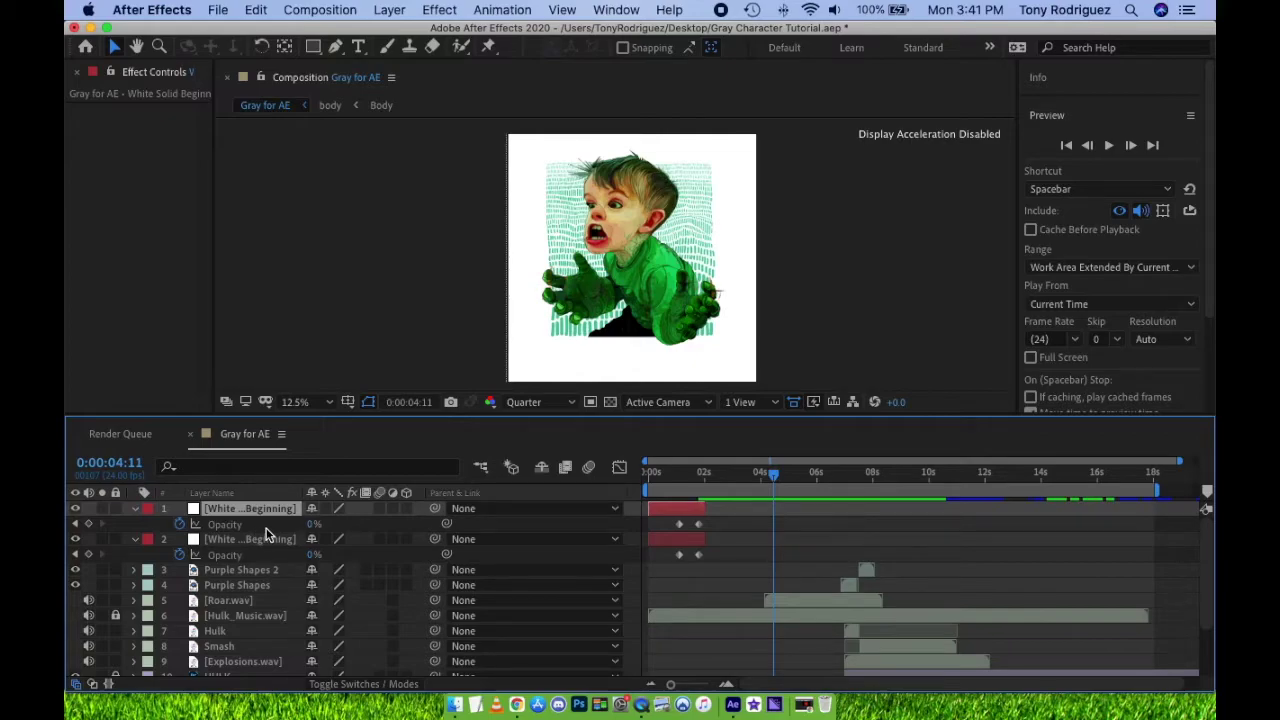
drag(711, 530, 657, 523)
key(Delete)
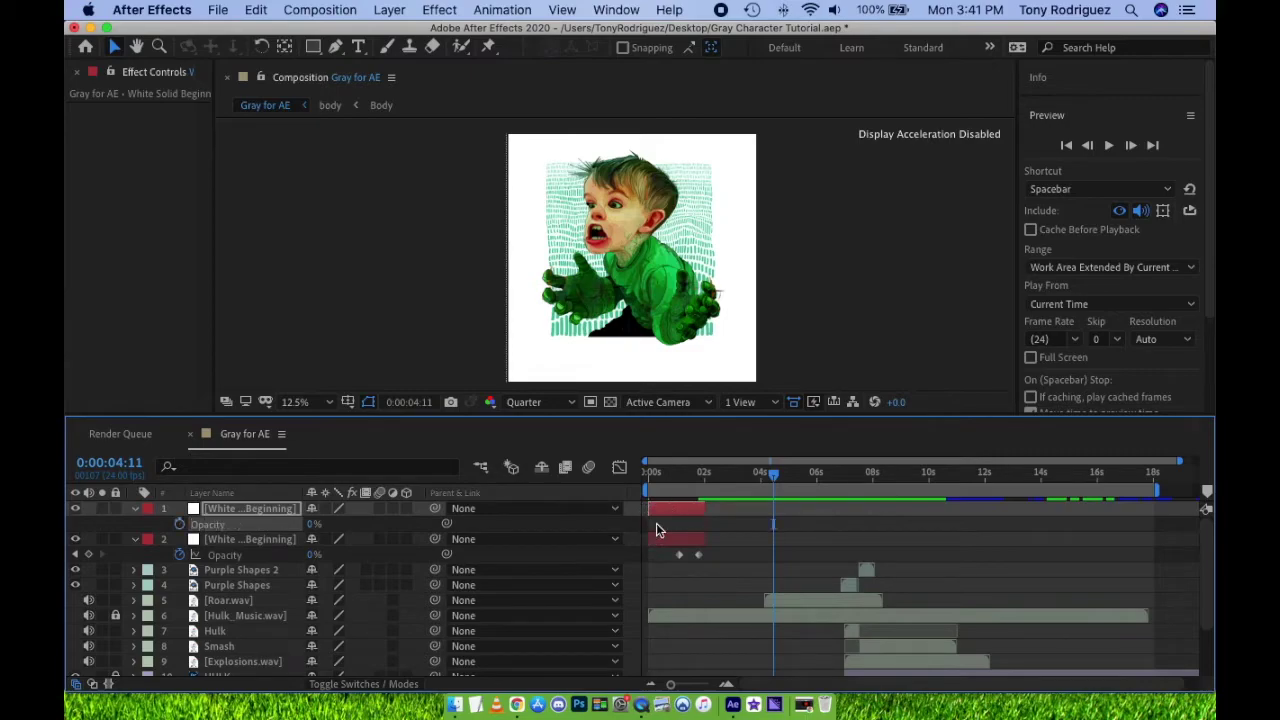
- Rename the copied solid White Solid End and place it at 100% opacity from about 14 seconds
key(Return)
key(Right)
key(BackSpace)
key(BackSpace)
key(BackSpace)
key(BackSpace)
key(BackSpace)
key(BackSpace)
key(BackSpace)
key(BackSpace)
key(BackSpace)
text(End)
key(Return)
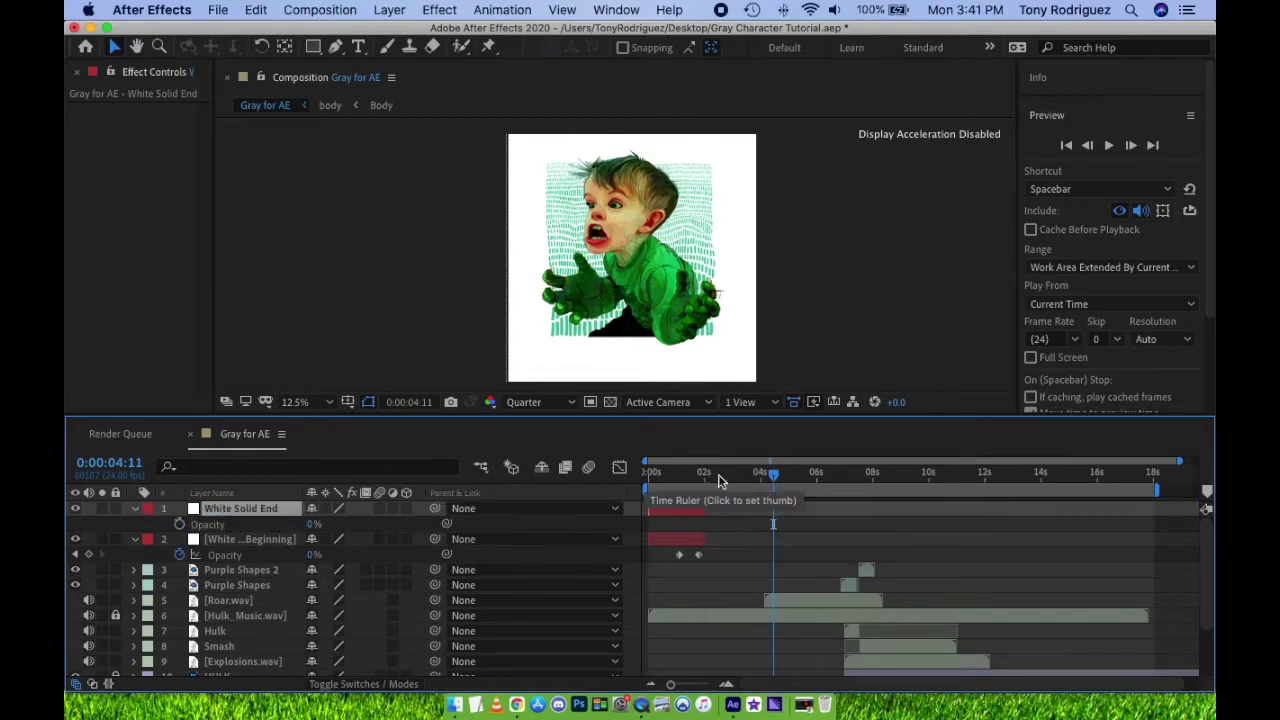
drag(690, 512, 1045, 481)
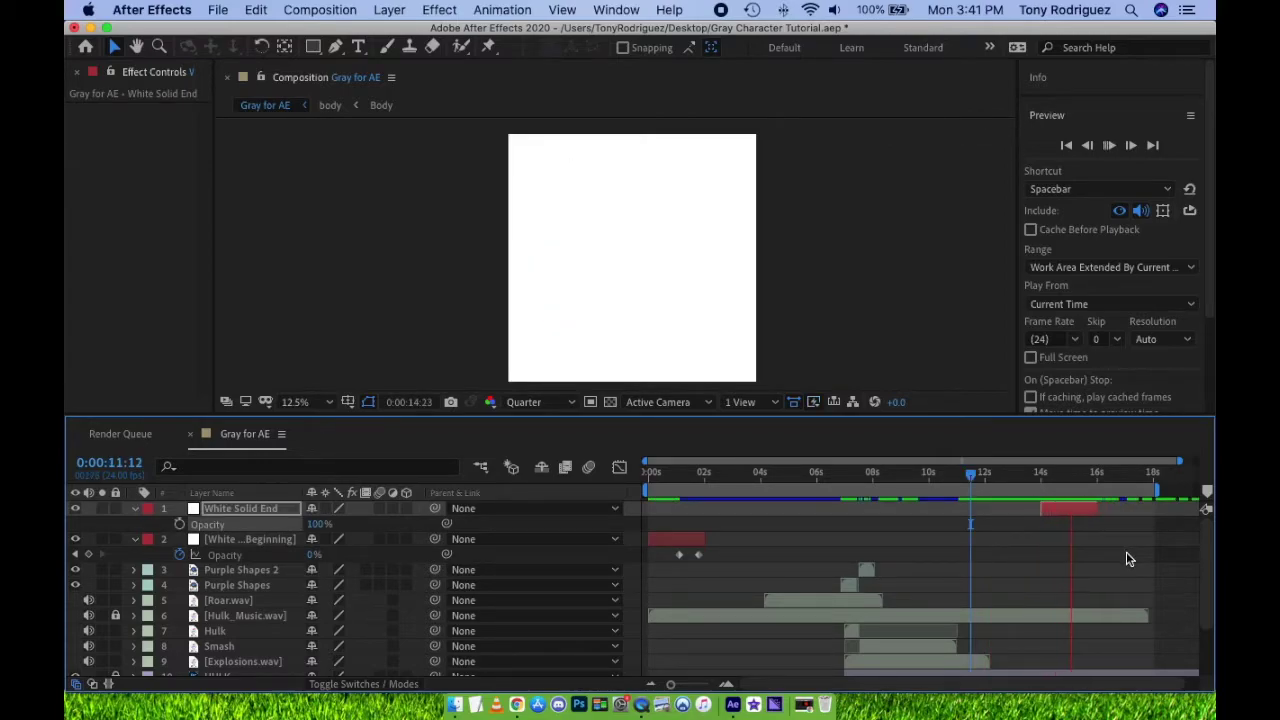
key(space)
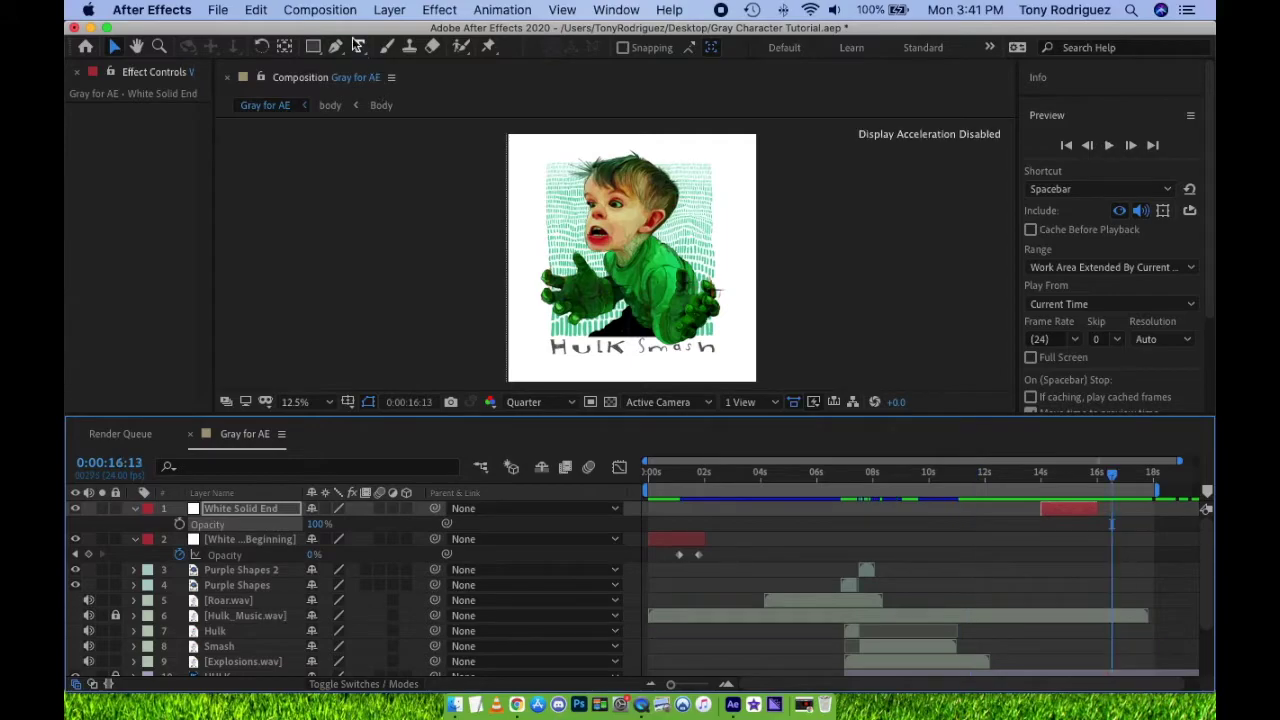
- Create a black solid named Black End and trim it to run from the end of White Solid End to about 18 seconds
click(400, 10)
mouse_move(540, 34)
click(660, 51)
click(628, 473)
click(474, 465)
key(Return)
click(791, 524)
drag(651, 509, 1107, 509)
drag(1200, 510, 1177, 514)
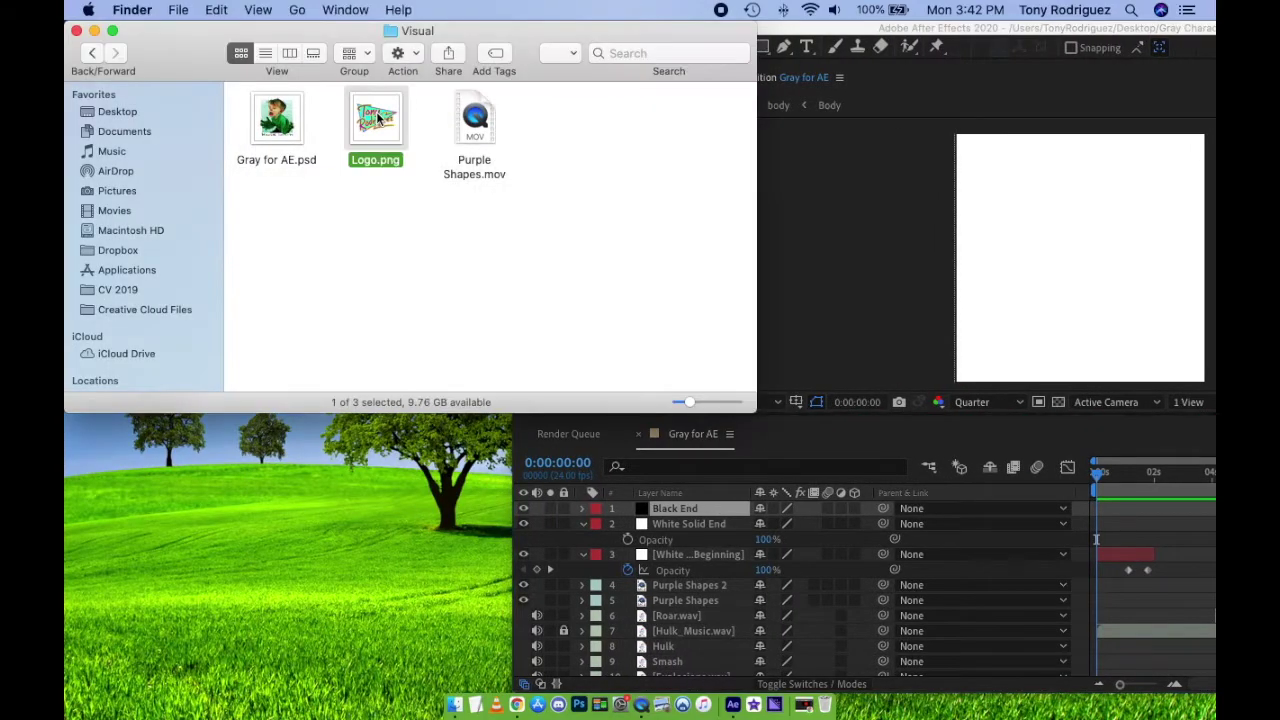
- Add Logo.png from the Visual folder as the top layer and fit its duration to the White Solid End layer
key(space)
key(space)
drag(378, 118, 700, 510)
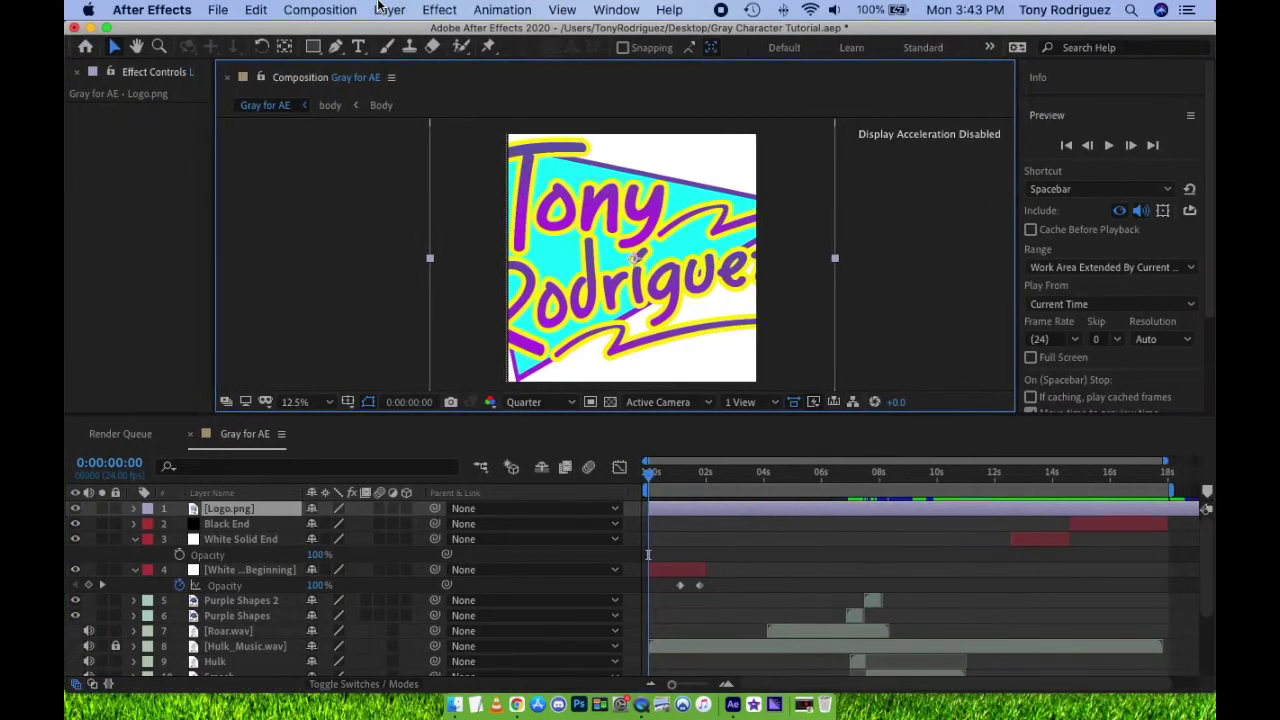
click(666, 512)
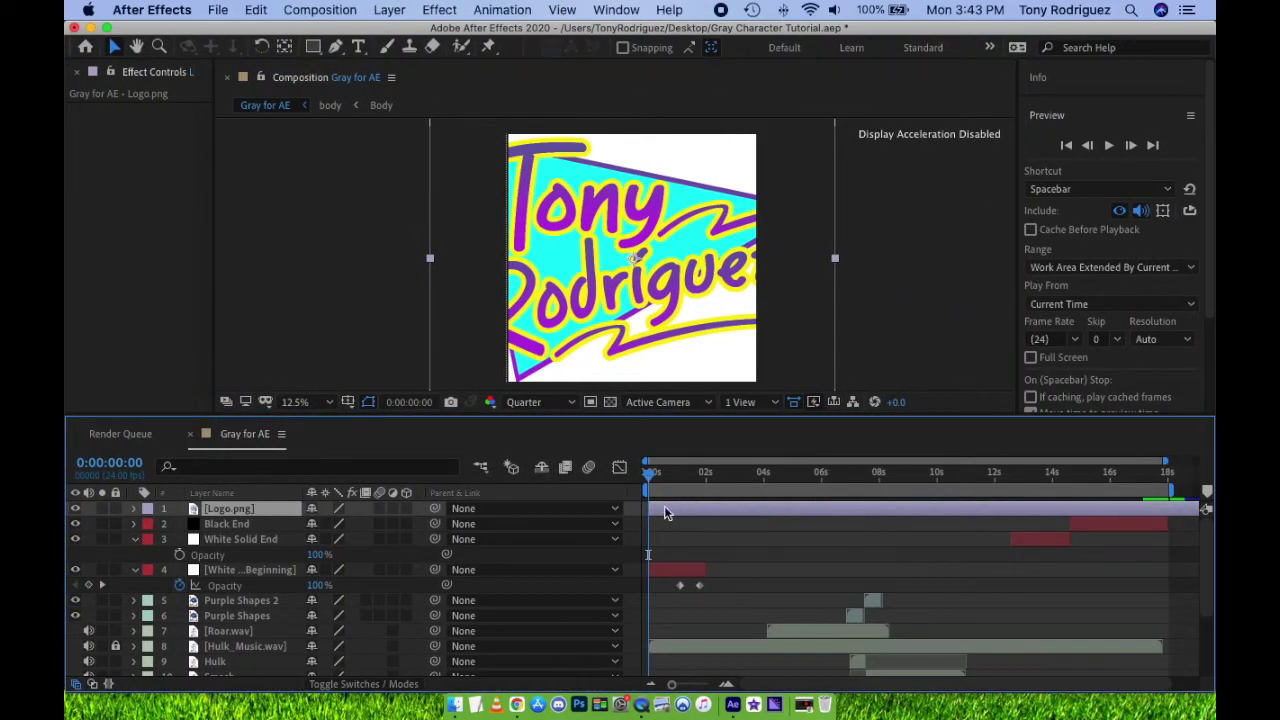
drag(652, 511, 1071, 508)
scroll(1050, 512, up, 5)
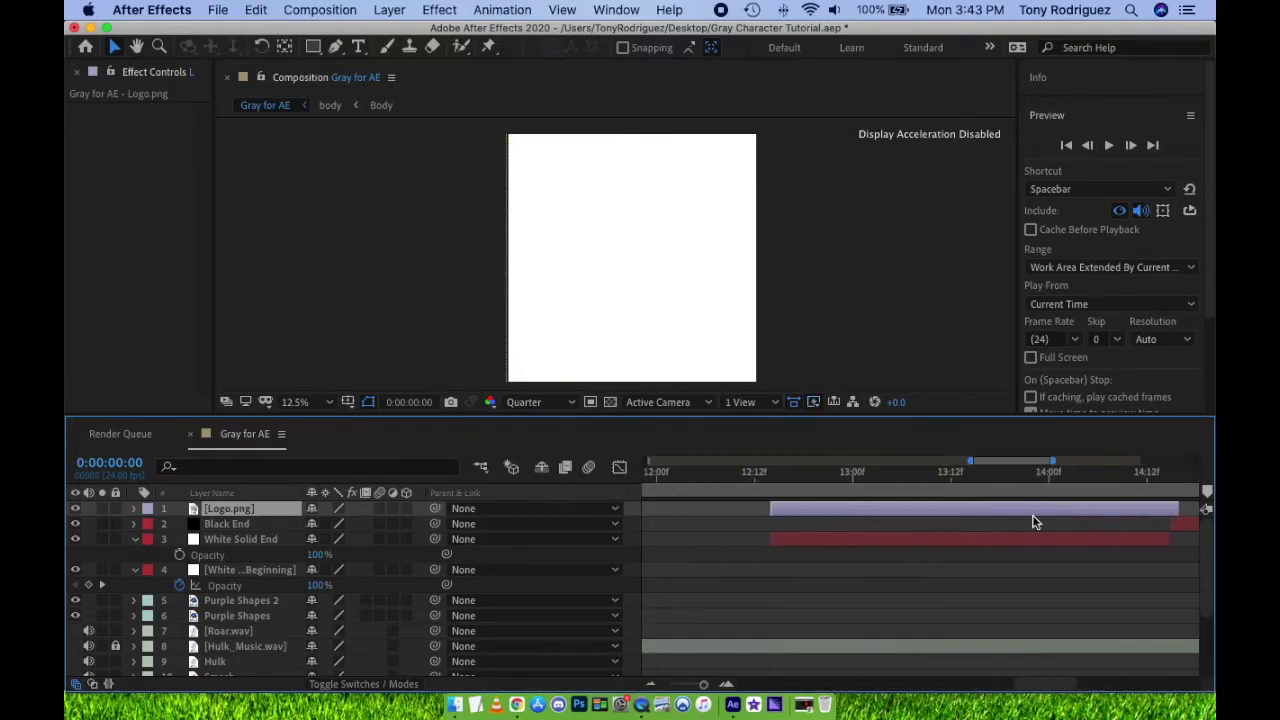
- Reduce the Logo.png layer's scale, trying 65% and 50% before settling on 45%
click(759, 476)
drag(759, 478, 991, 476)
key(s)
click(337, 524)
text(65)
key(Return)
click(337, 524)
text(50)
key(Return)
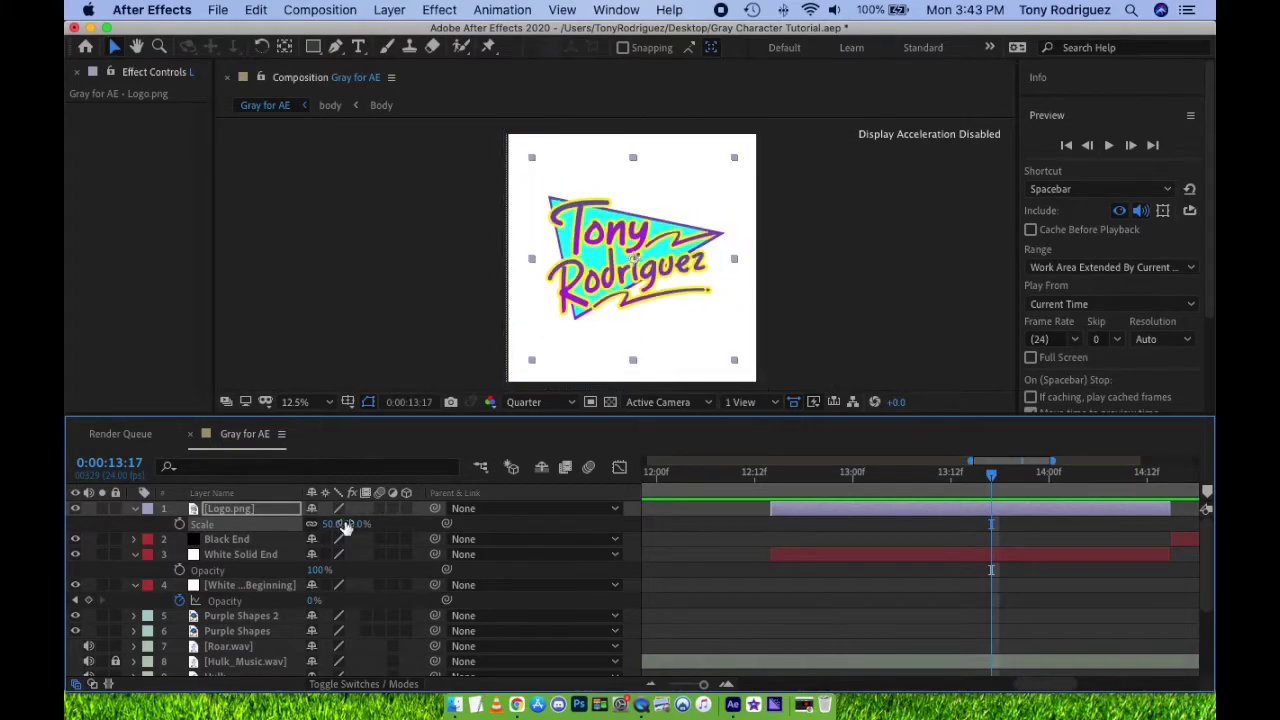
click(337, 524)
text(45)
key(Return)
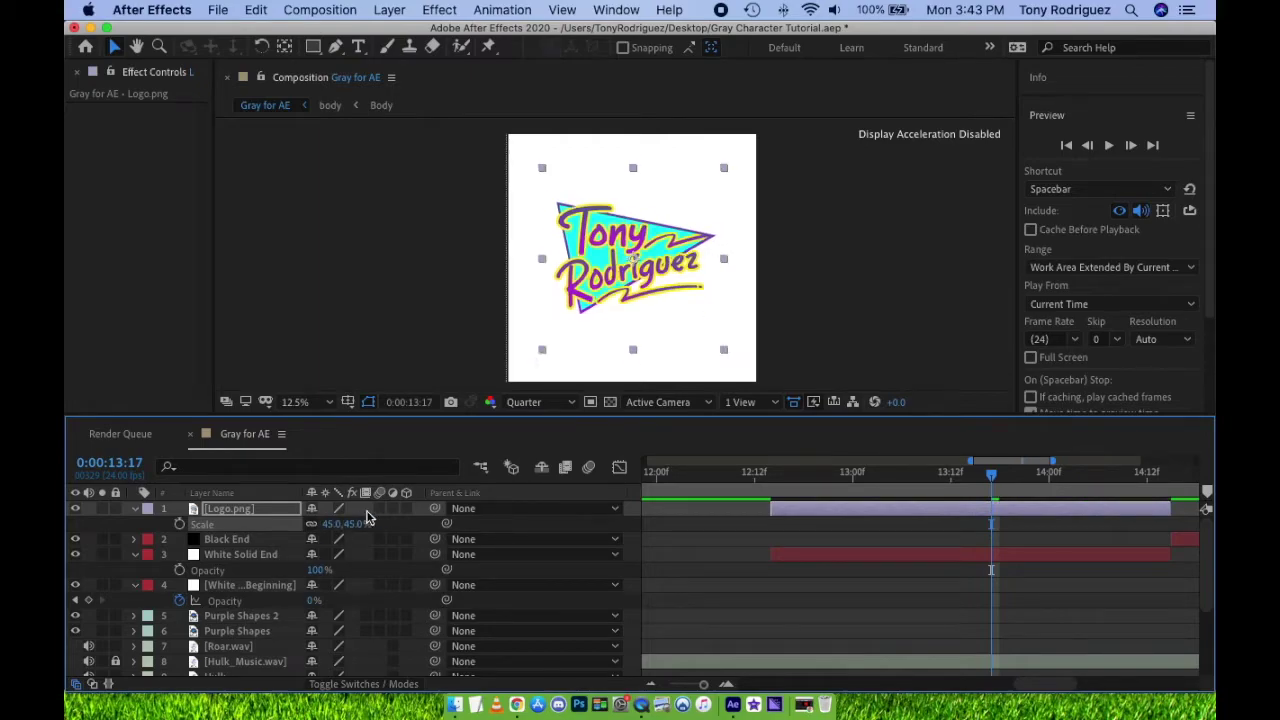
- Preview the logo section from 0:00:12:08 and move the Black End layer above Logo.png
click(720, 471)
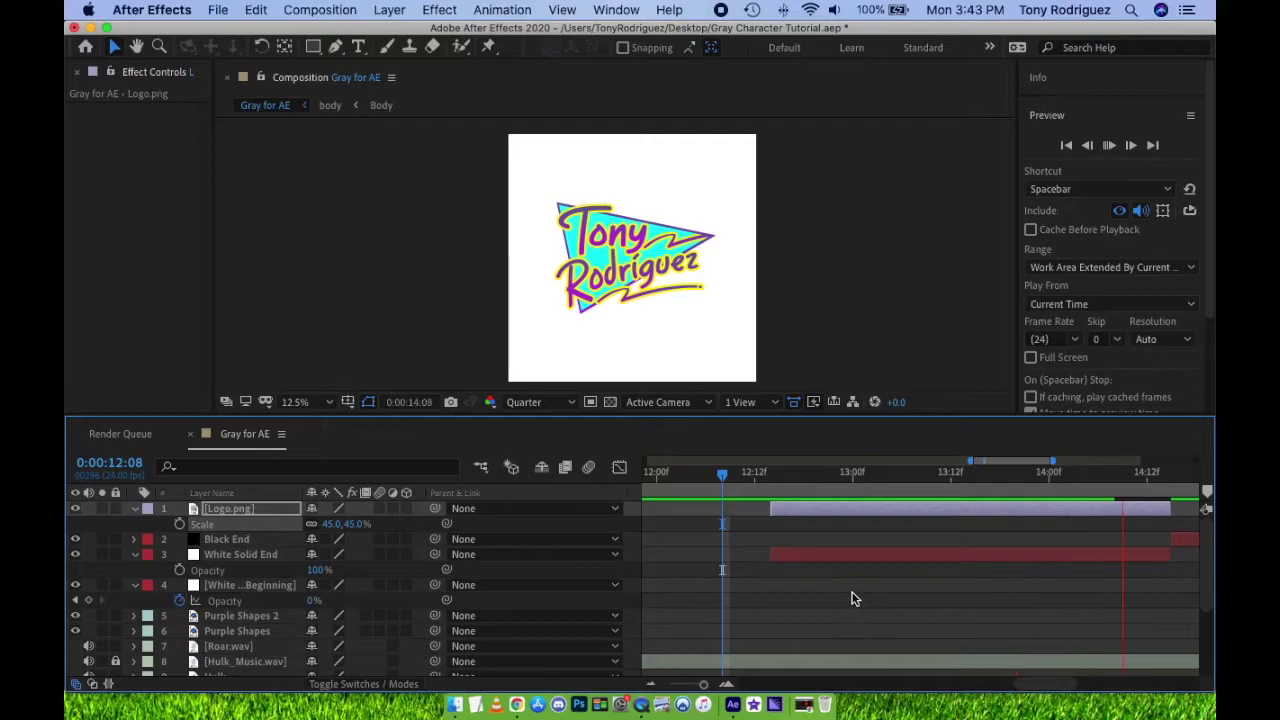
drag(223, 540, 222, 509)
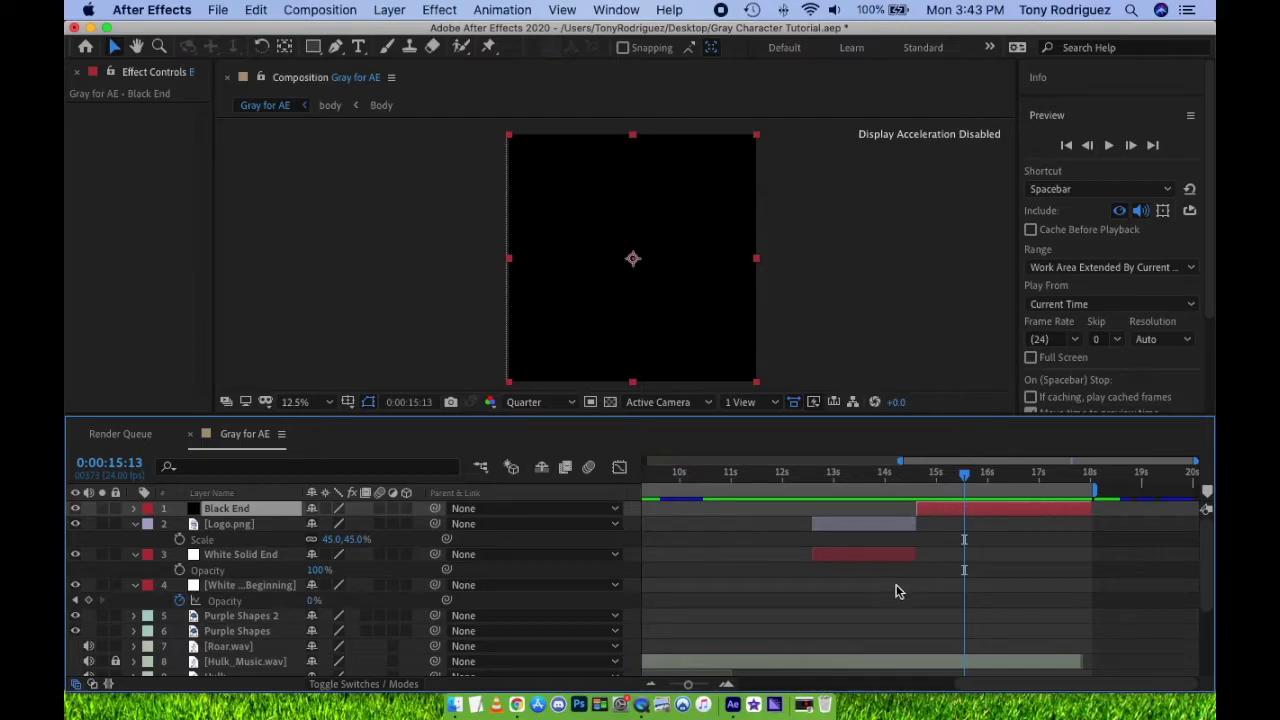
- Add a text layer with the artist's website address in capitals over the black ending at 0:00:14:15
click(851, 347)
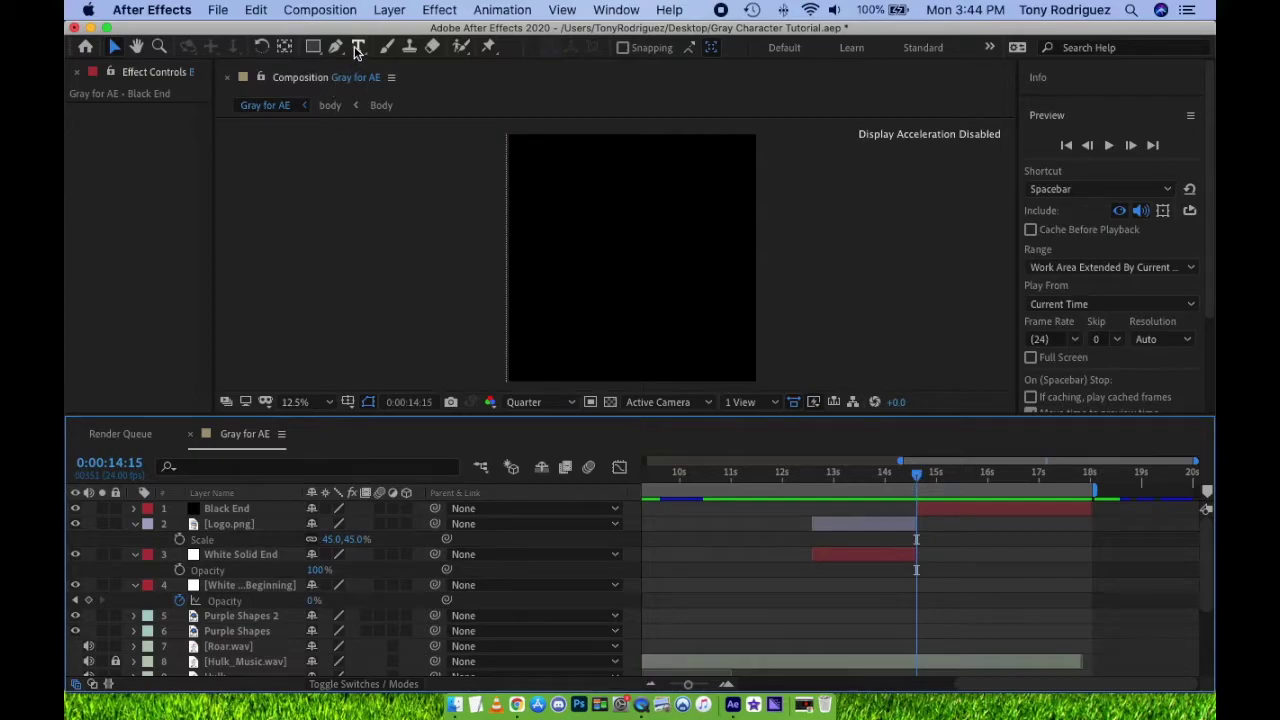
click(358, 48)
click(614, 252)
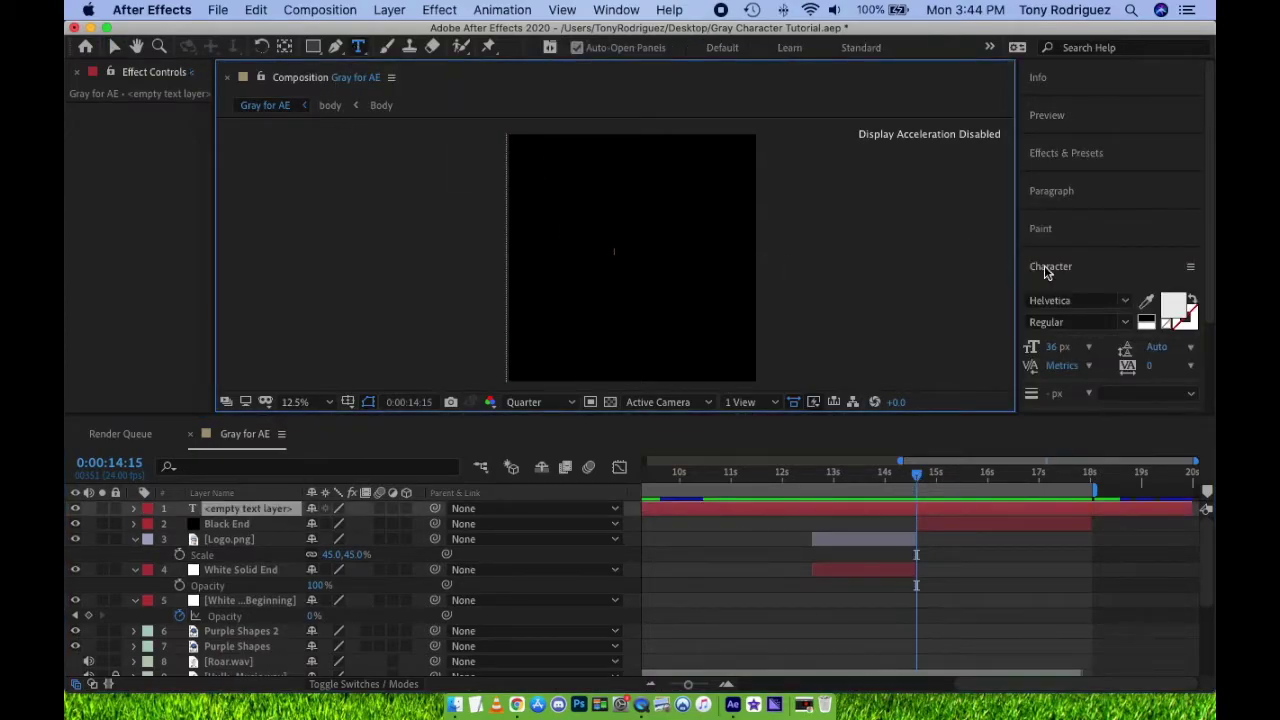
text(TONYRODRIGUEZ)
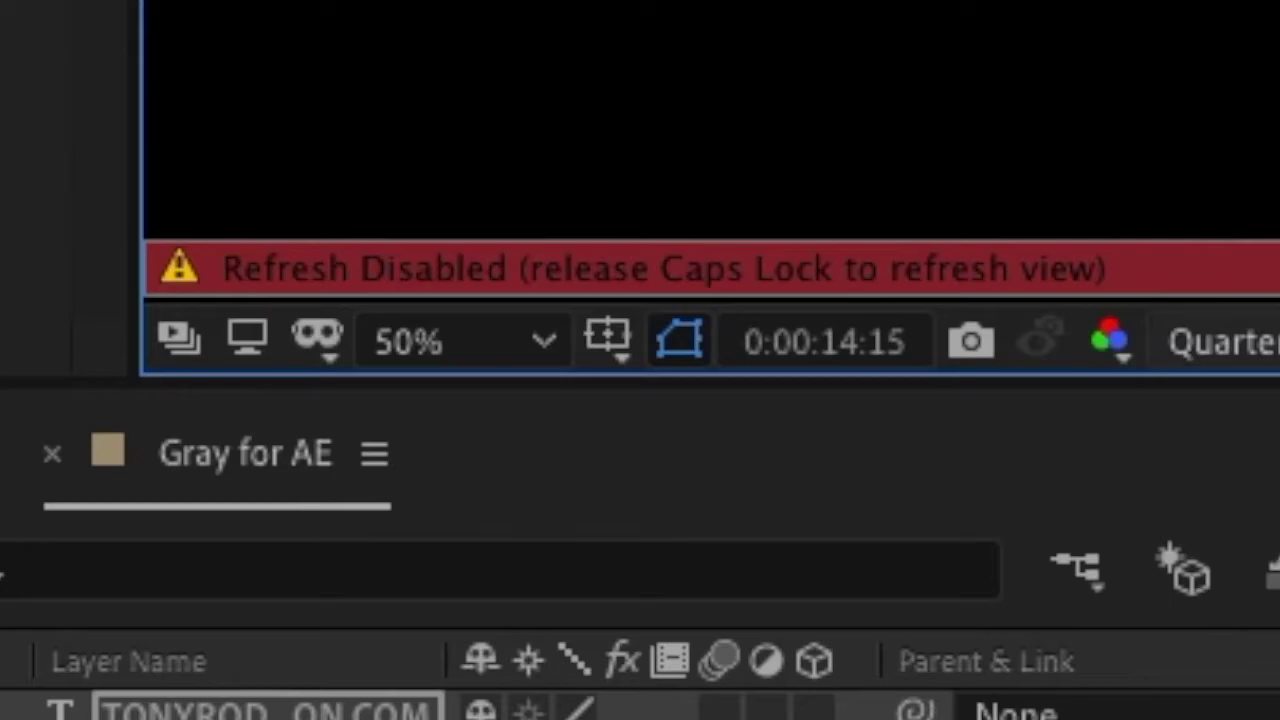
key(Caps_Lock)
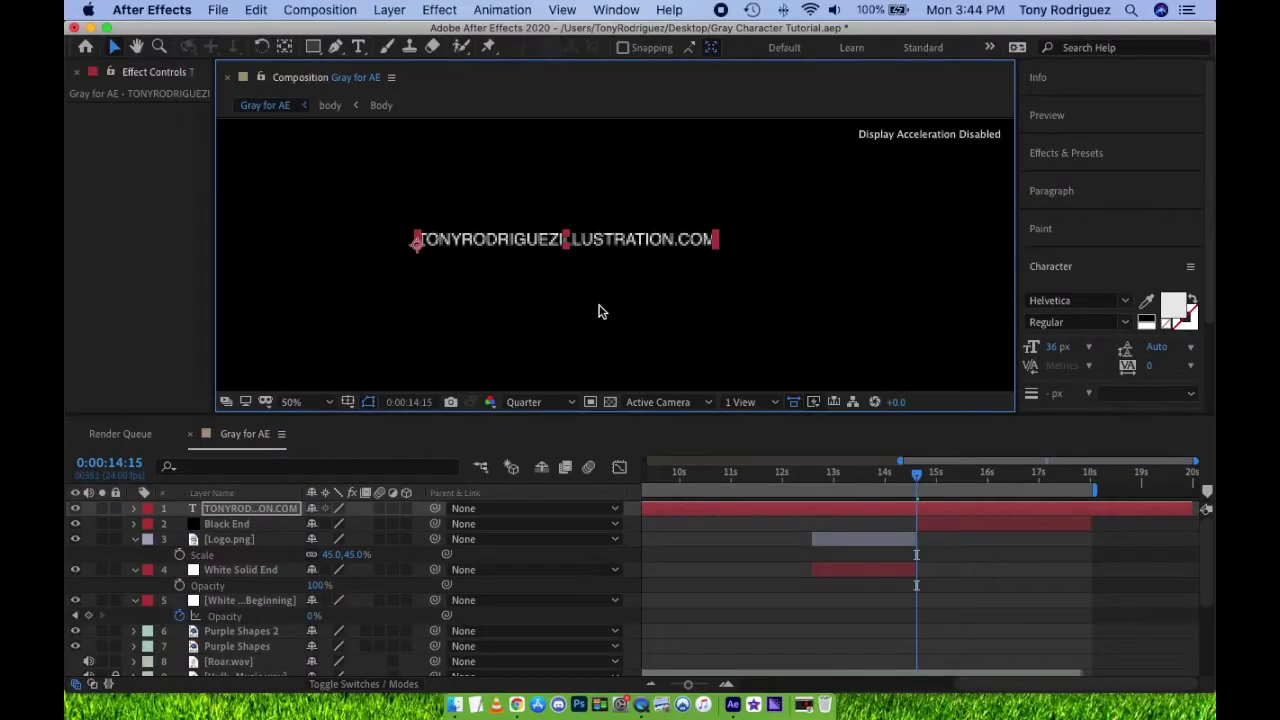
- Change the website text's font to Bebas
scroll(598, 312, down, 2)
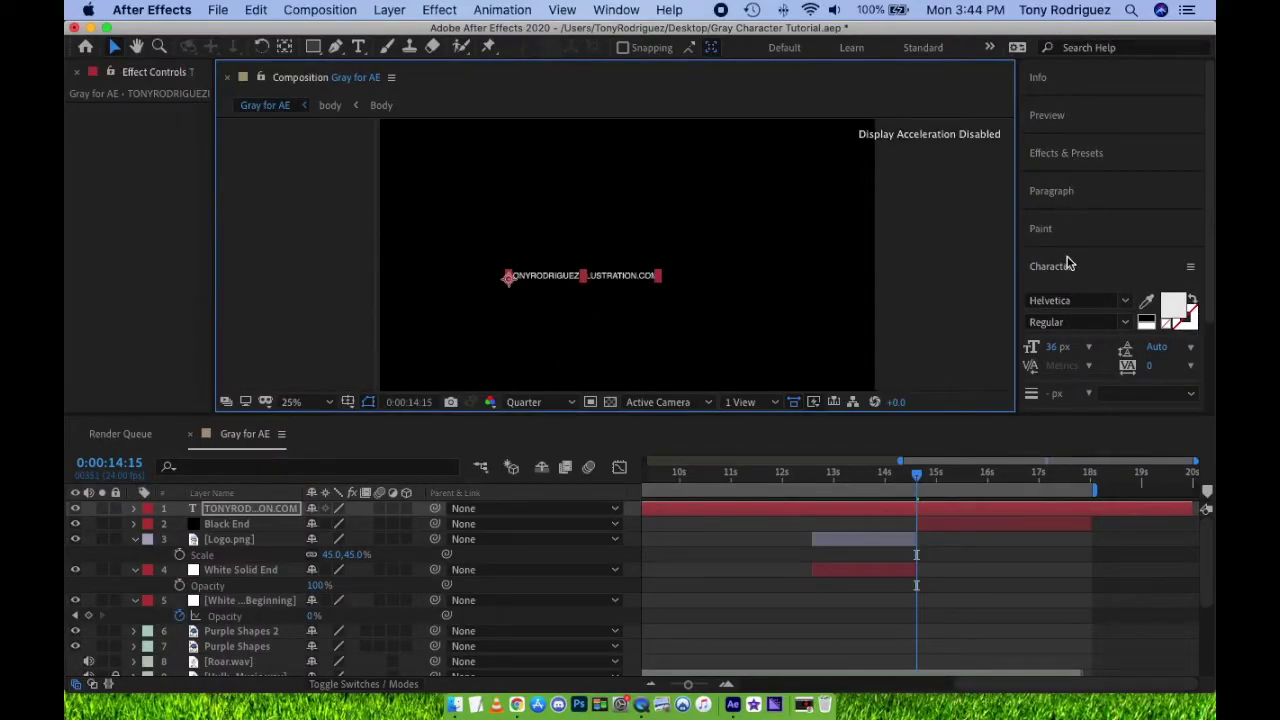
scroll(1068, 263, down, 4)
scroll(1068, 257, up, 3)
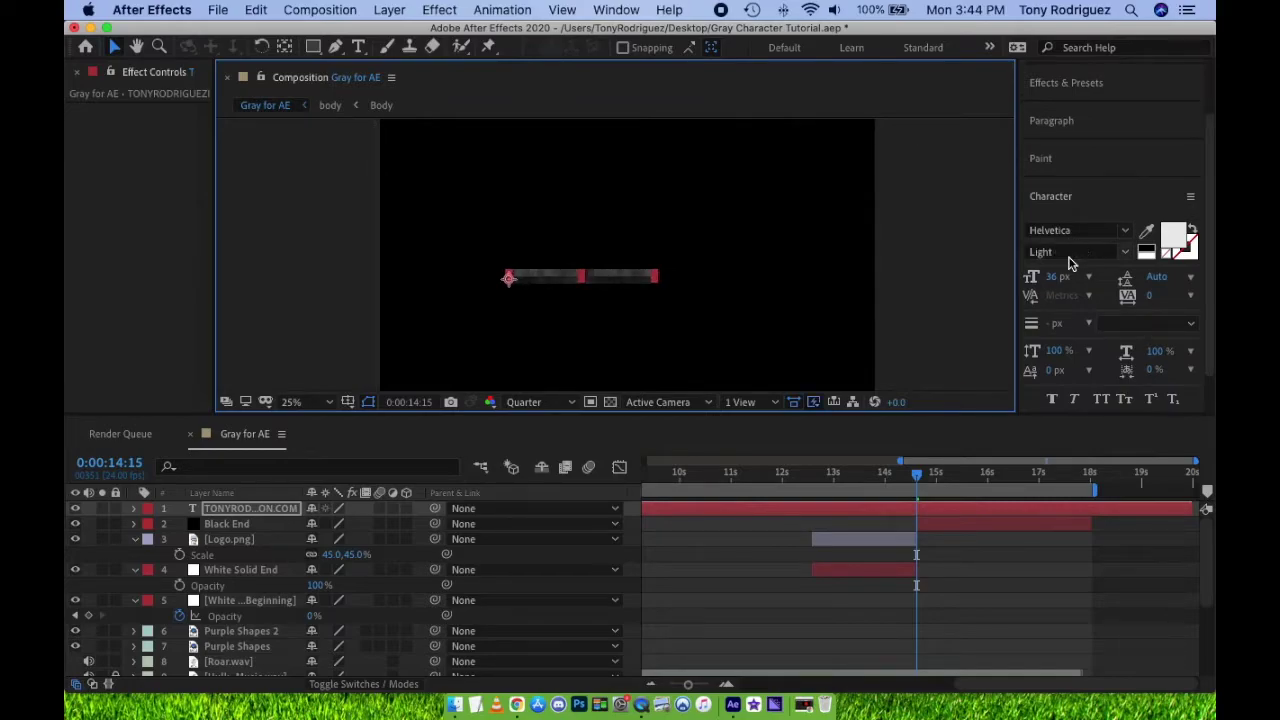
click(1070, 230)
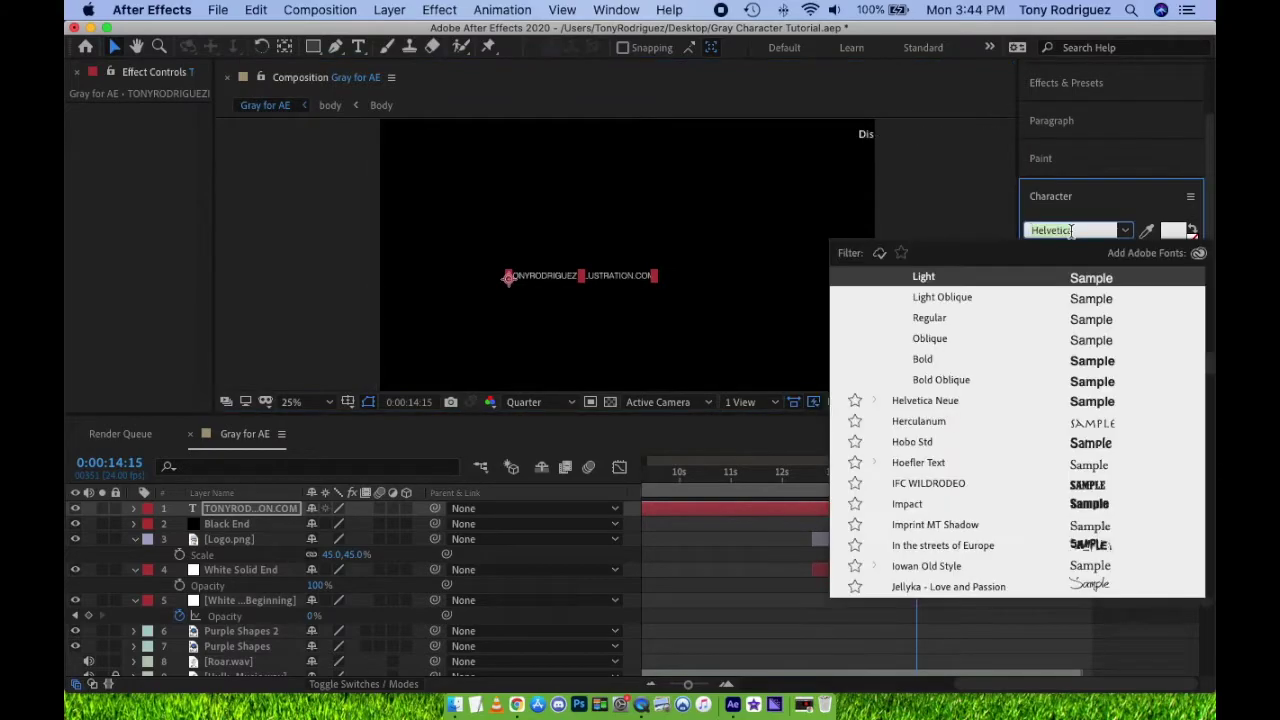
scroll(1060, 340, up, 15)
scroll(1036, 352, down, 10)
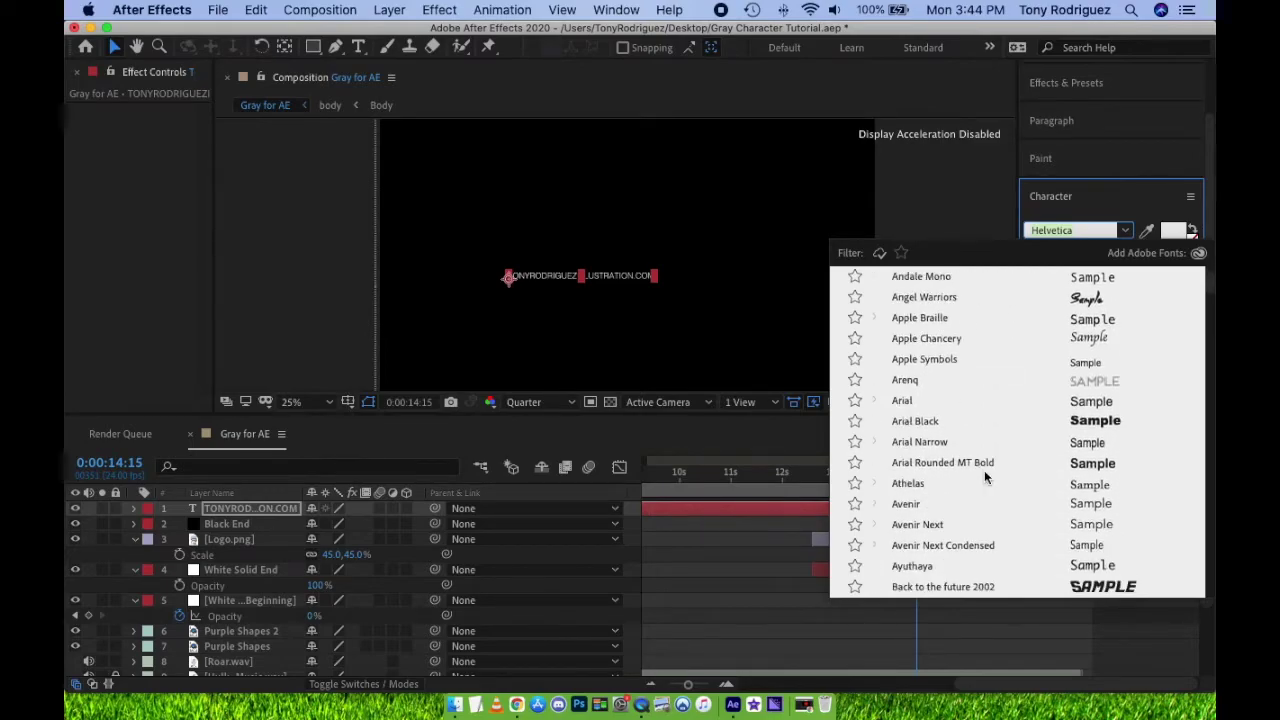
click(953, 504)
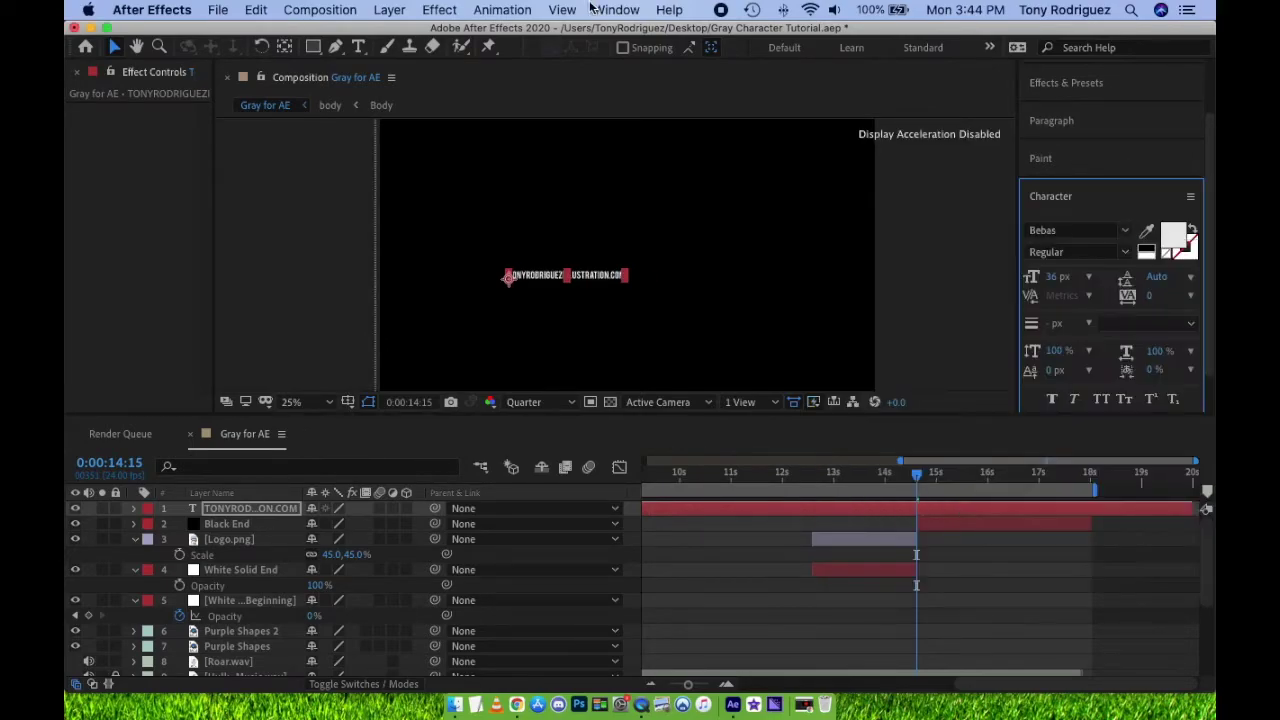
- Show the Align options and center the website text horizontally and vertically in the composition
click(616, 9)
click(625, 131)
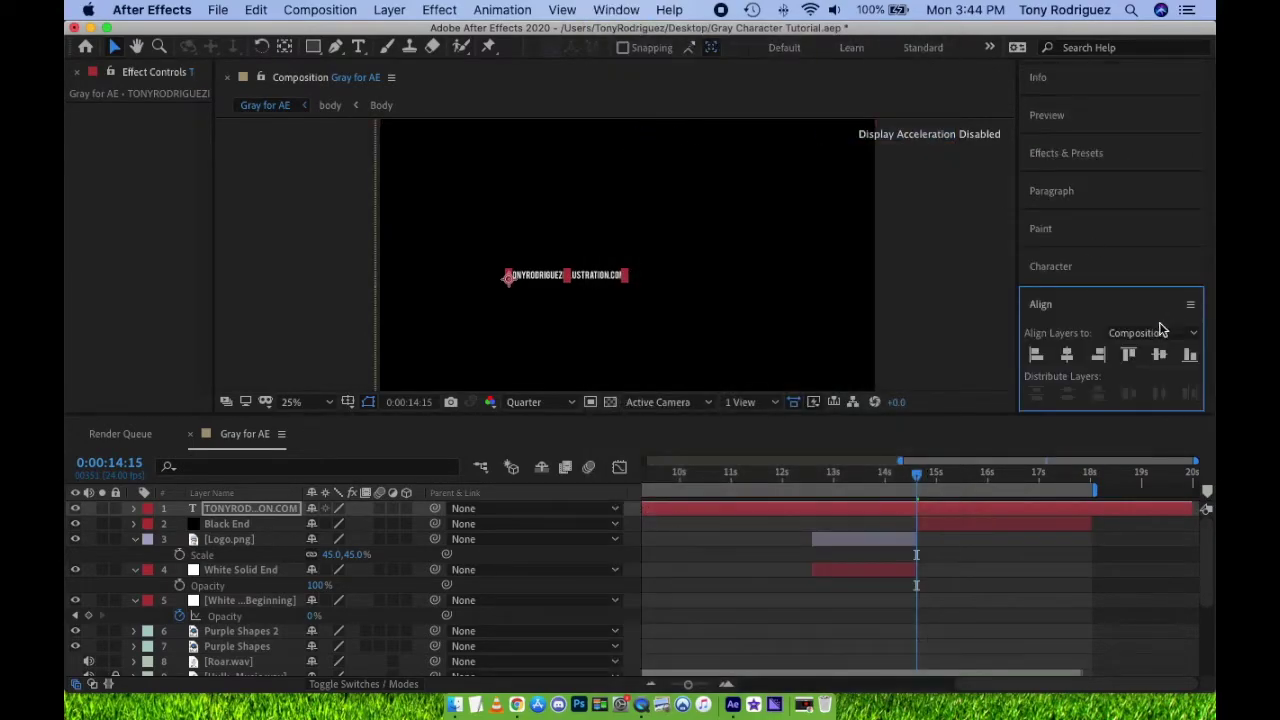
click(1067, 354)
click(1159, 354)
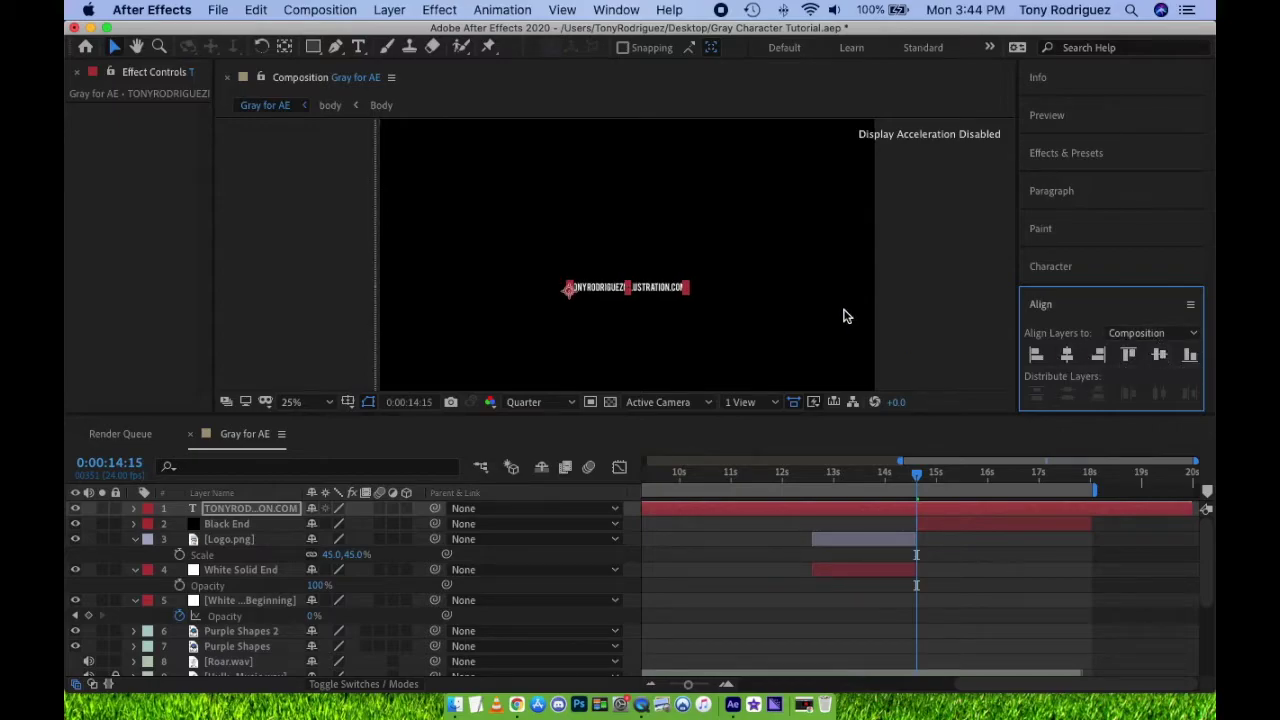
- Enlarge the website text to 102 px and move it back to the middle of the black frame
double_click(657, 290)
drag(1055, 347, 1120, 347)
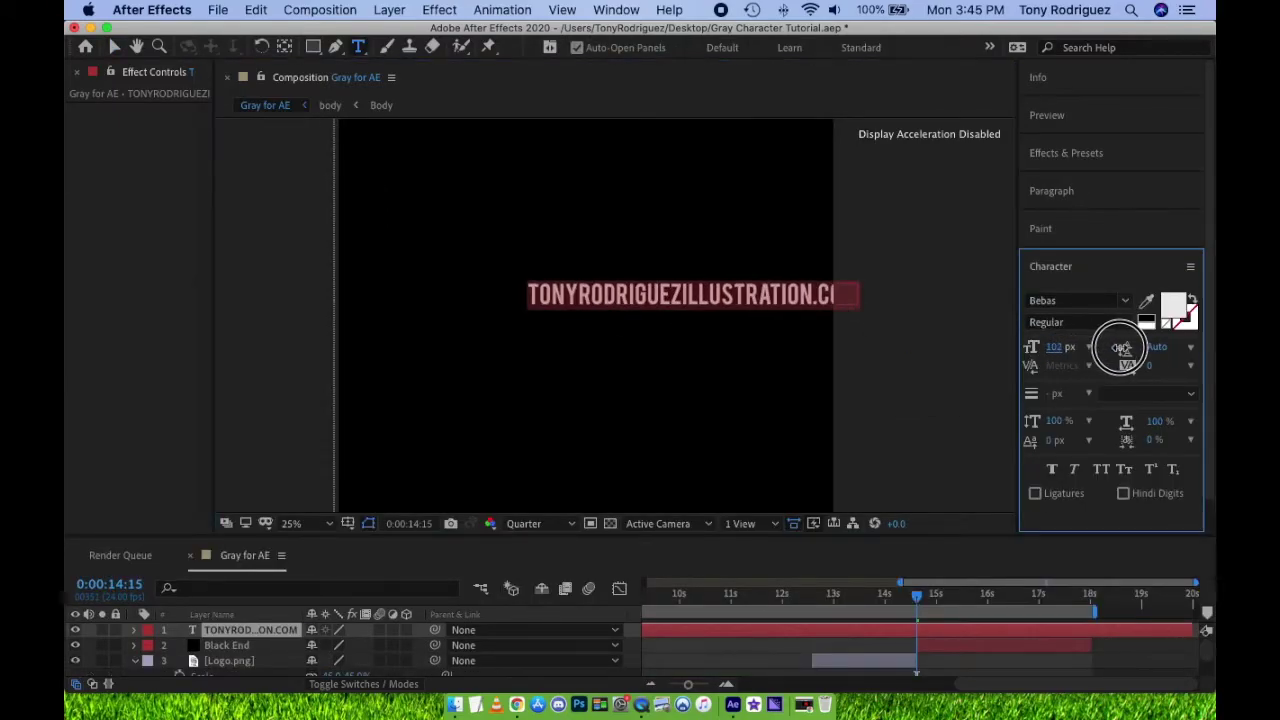
click(903, 272)
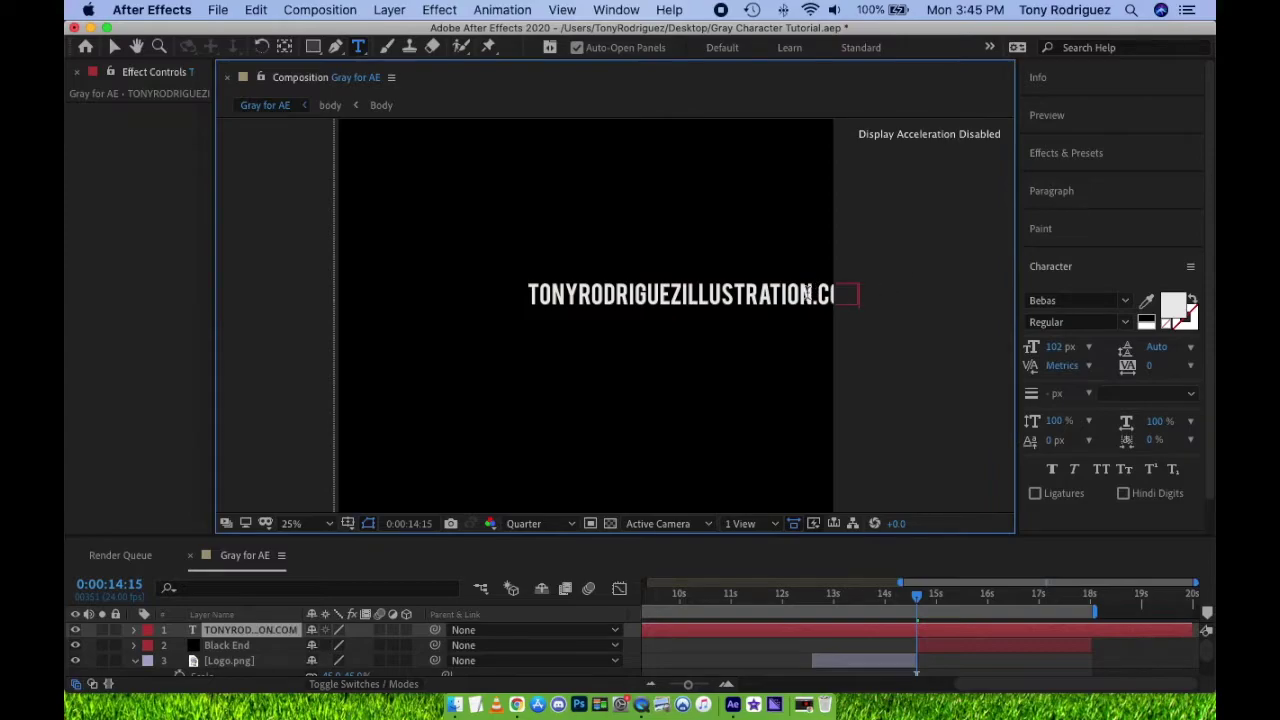
key(v)
drag(642, 293, 546, 320)
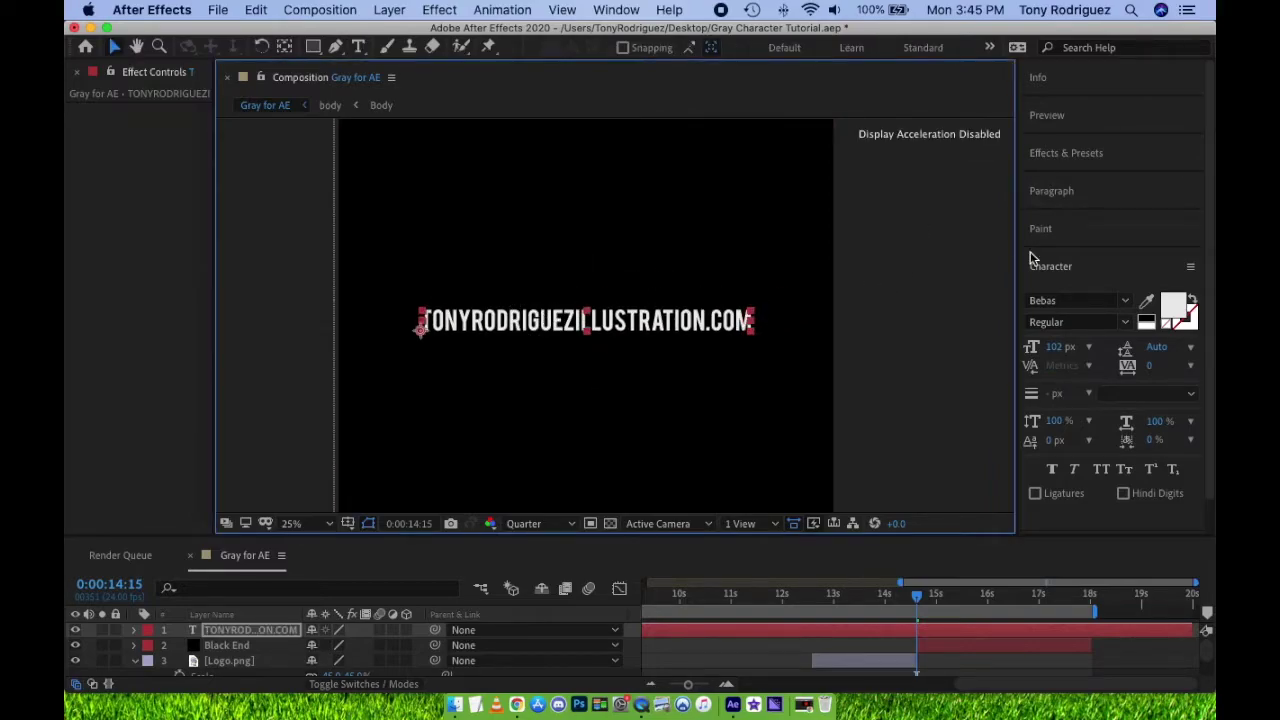
- Widen the tracking of the website text and re-center it in the composition
click(1190, 366)
click(1190, 368)
drag(1152, 366, 1178, 366)
scroll(1090, 288, down, 1)
click(1051, 523)
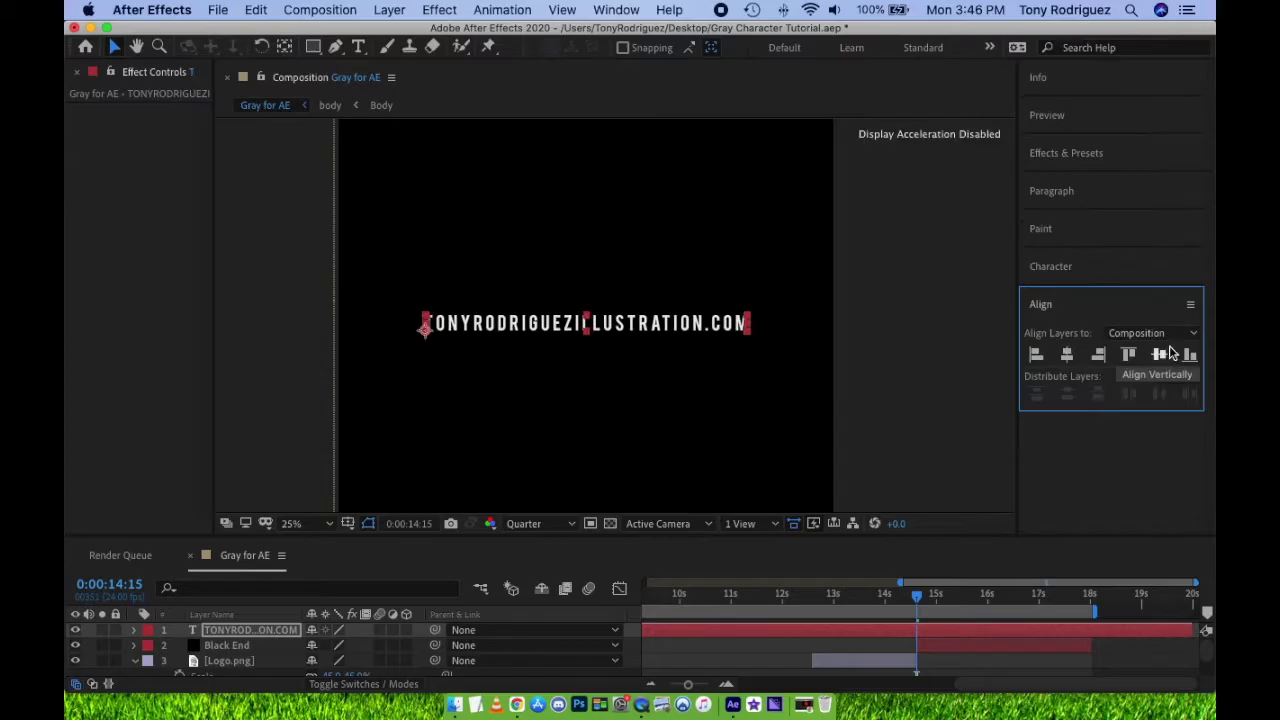
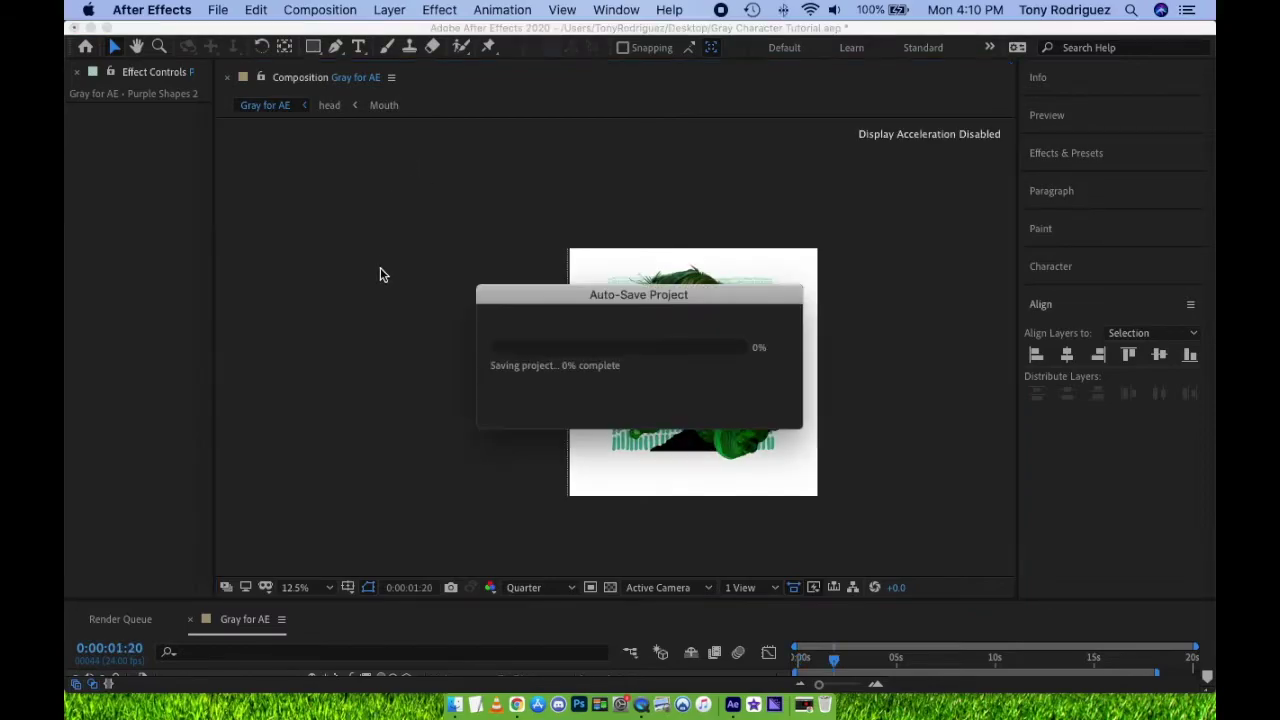
- Add the Gray for AE composition to the render queue and render it as QuickTime with the Apple ProRes 4444 codec
click(306, 9)
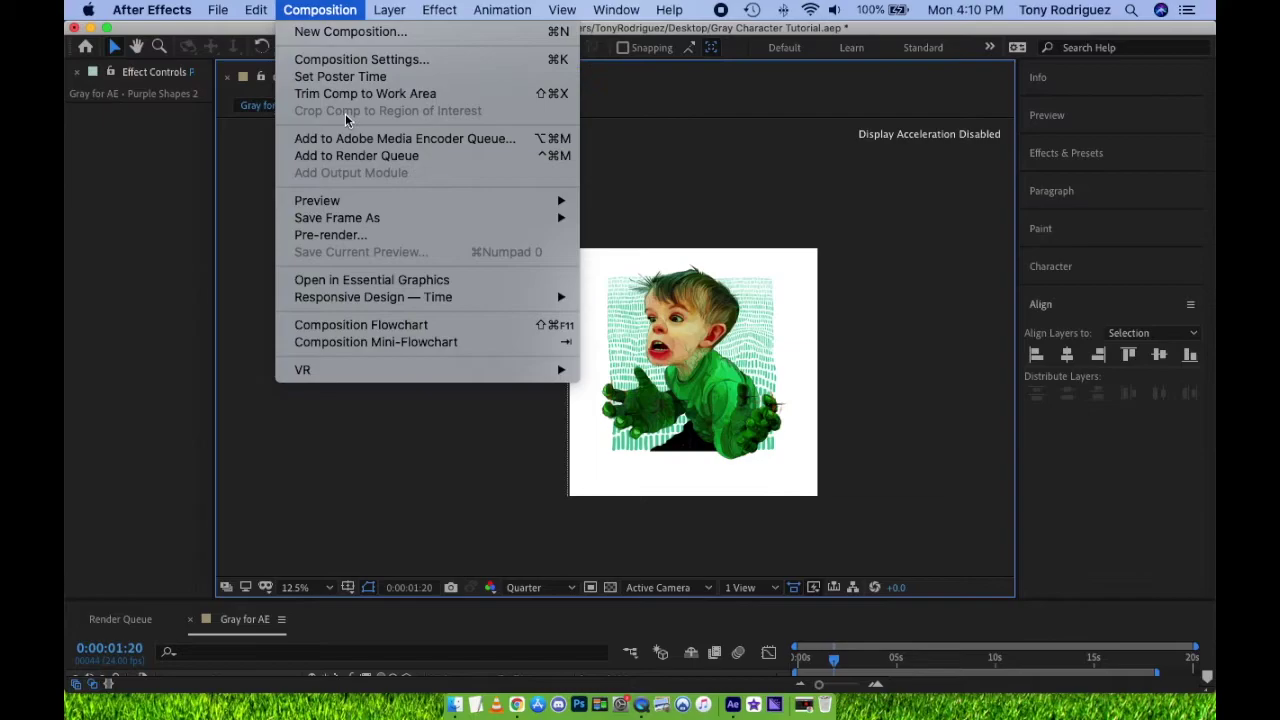
click(352, 156)
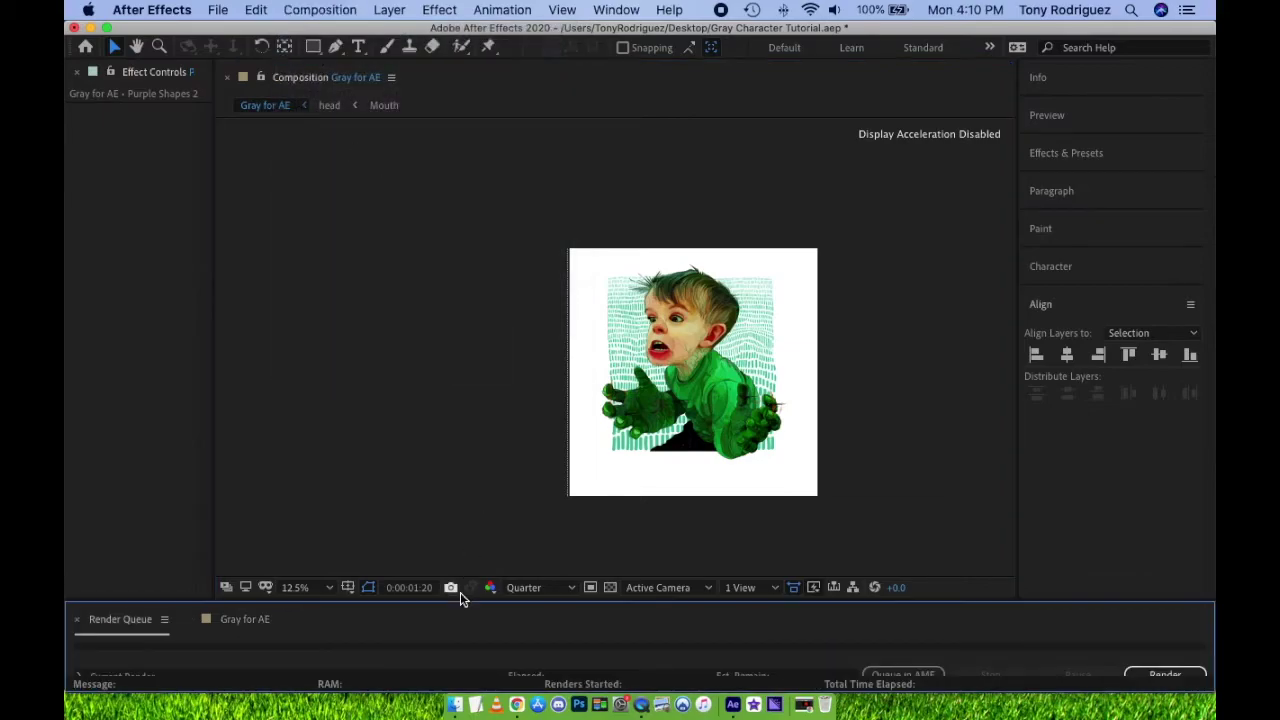
click(207, 434)
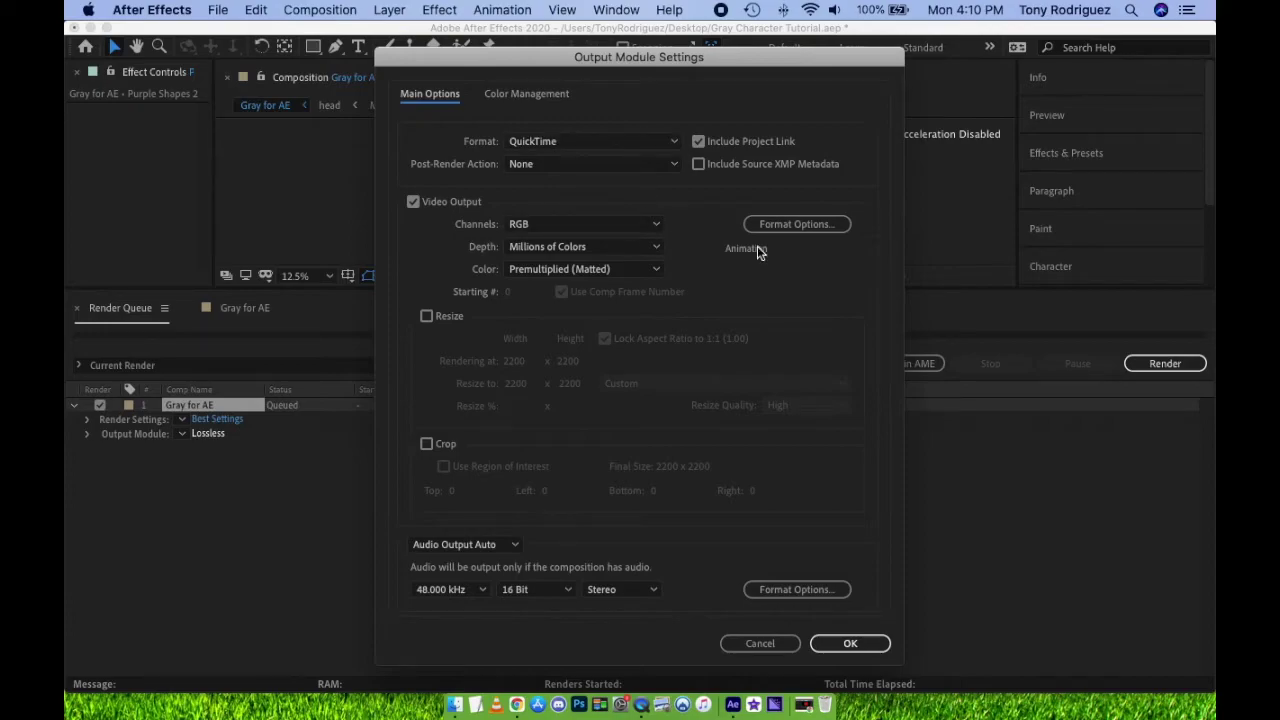
click(800, 224)
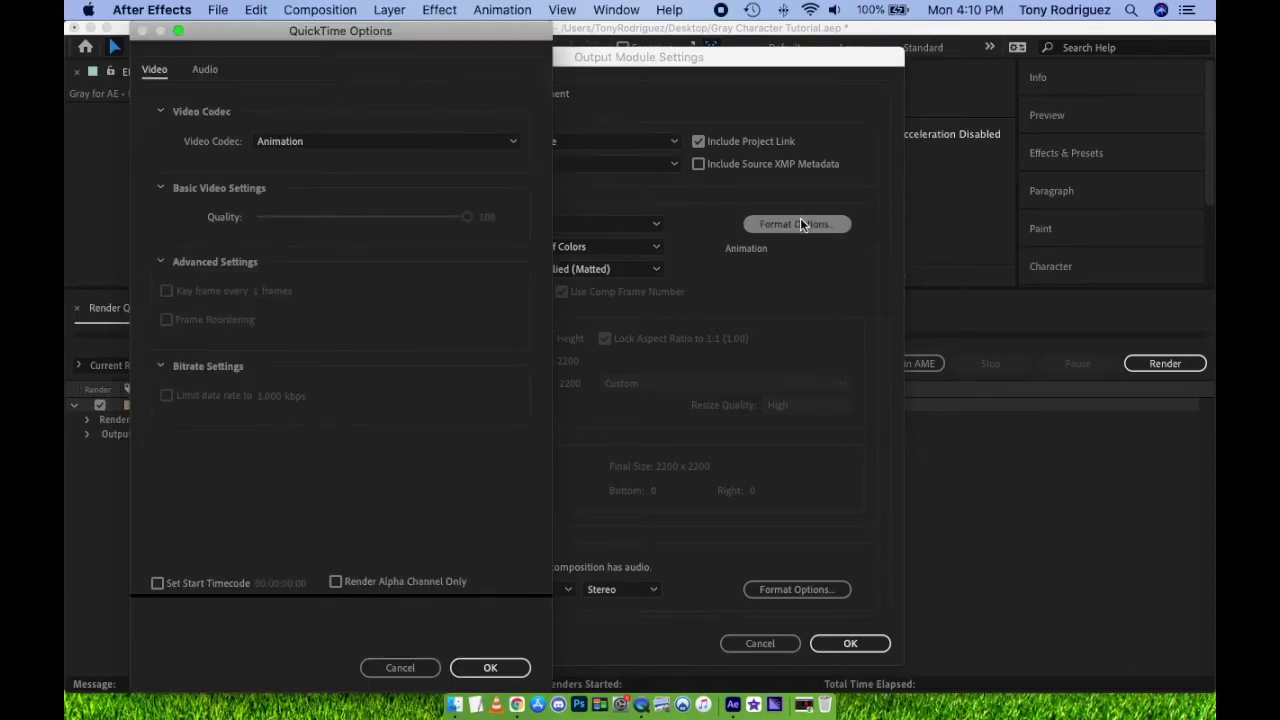
click(352, 141)
click(369, 261)
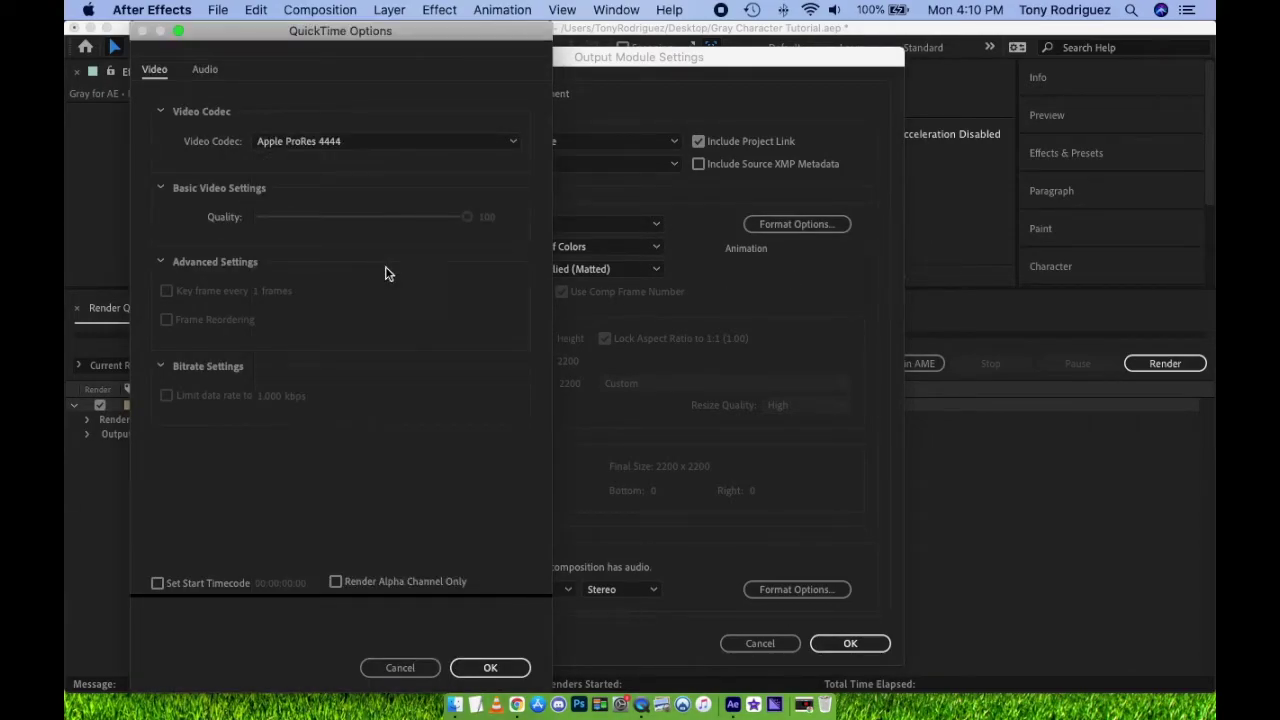
click(488, 665)
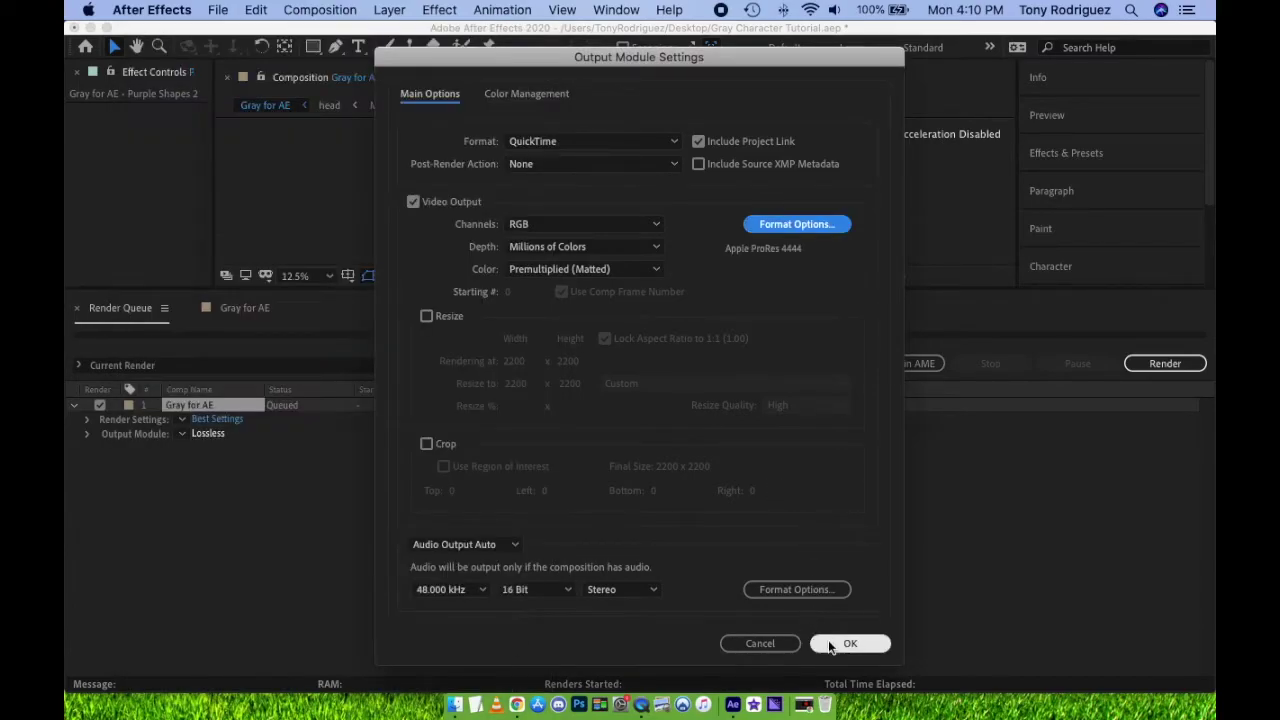
click(830, 645)
click(1168, 364)
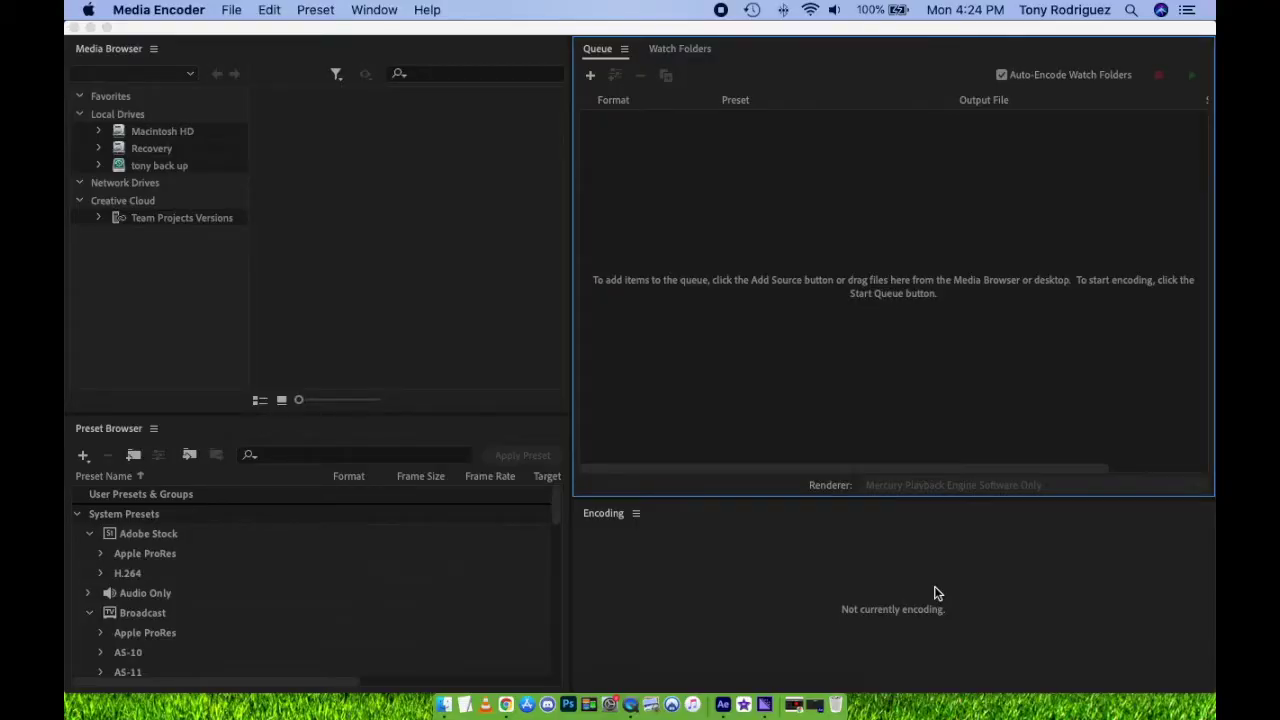
- In Media Encoder, move the window aside and add Gray for AE.mov from the desktop to the queue
drag(768, 50, 378, 50)
drag(903, 180, 509, 214)
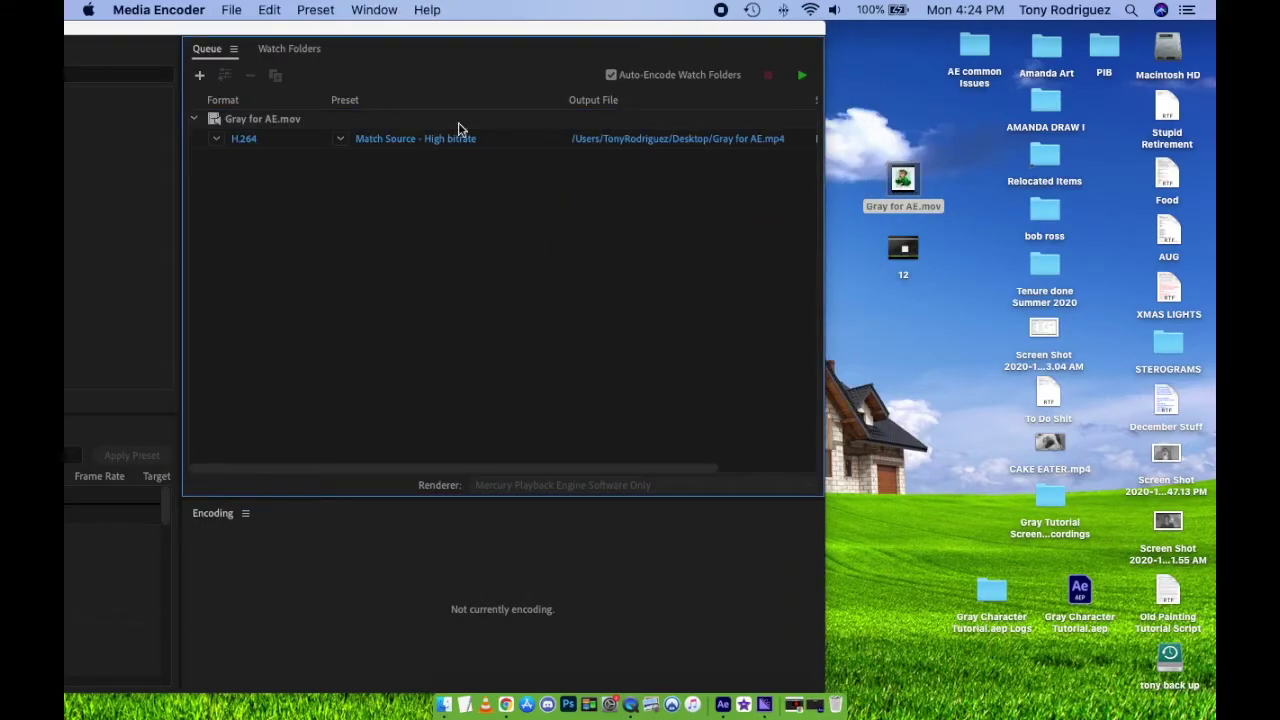
- Set the H.264 export's frame size to 1080 by 1080 and start encoding the queue
click(616, 134)
mouse_move(143, 651)
mouse_down()
mouse_move(257, 646)
mouse_move(143, 651)
mouse_up()
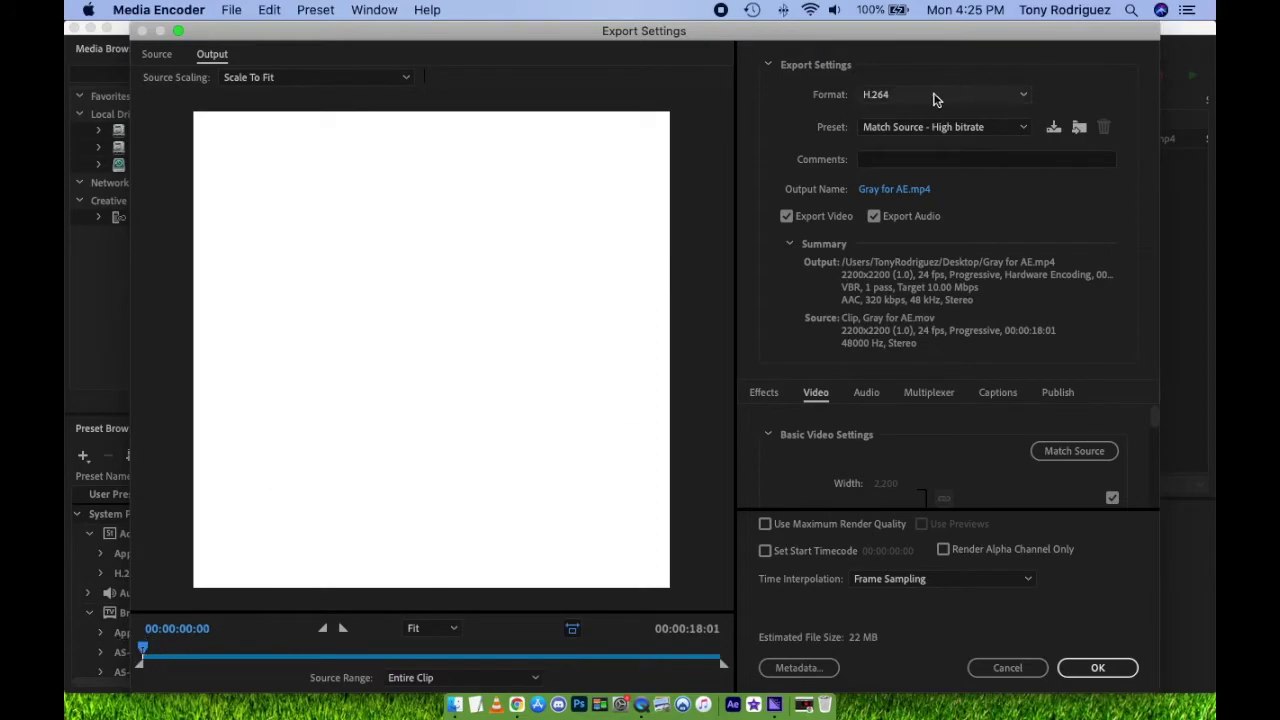
scroll(895, 460, down, 2)
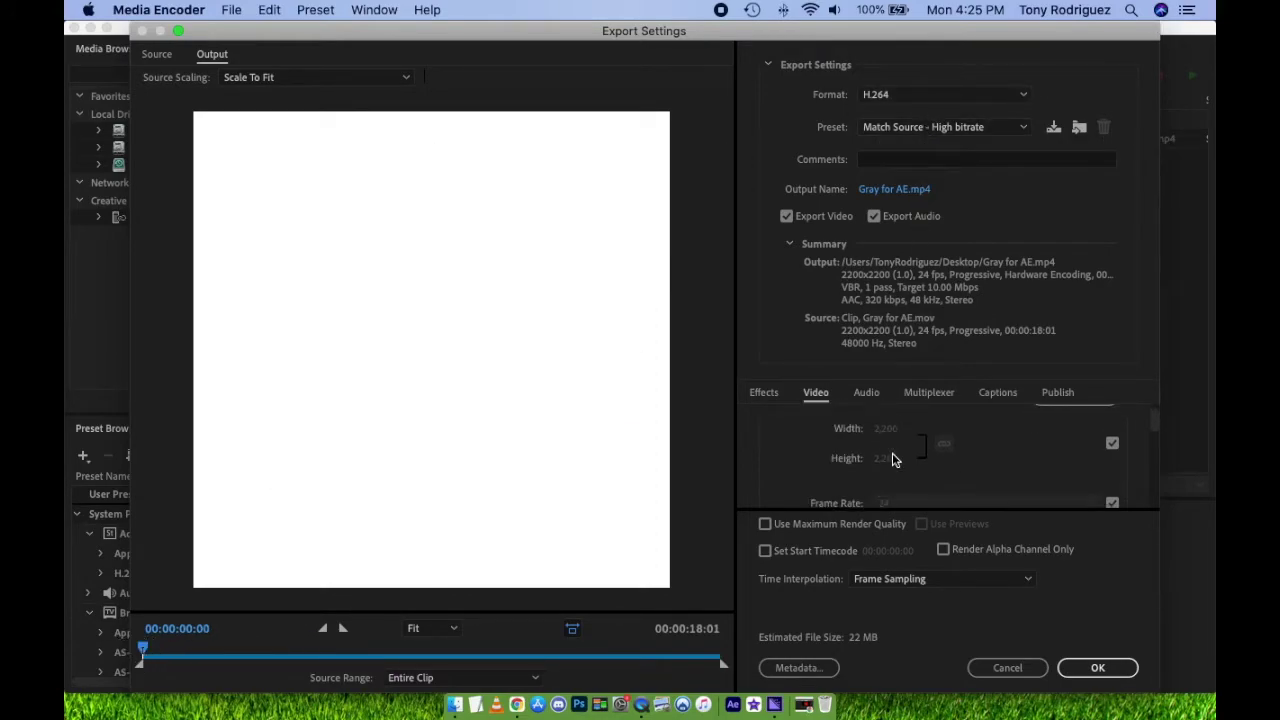
scroll(895, 460, up, 2)
scroll(1048, 478, down, 2)
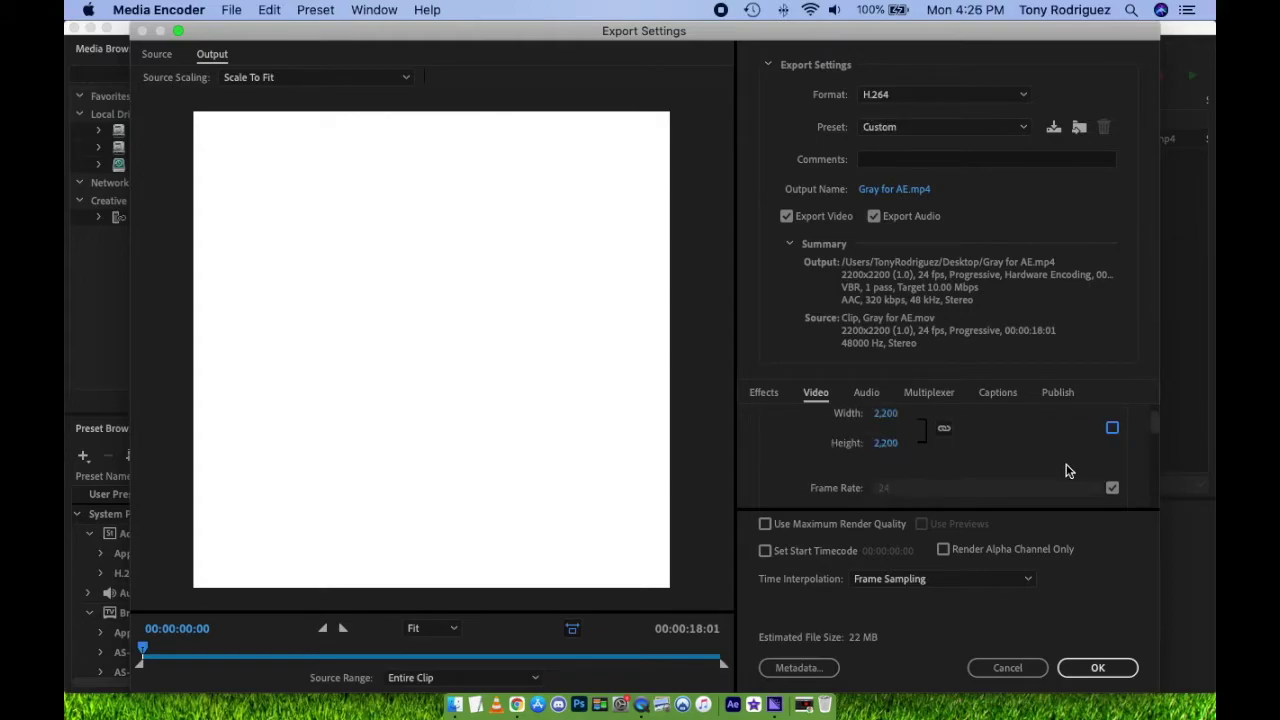
click(885, 410)
key(Return)
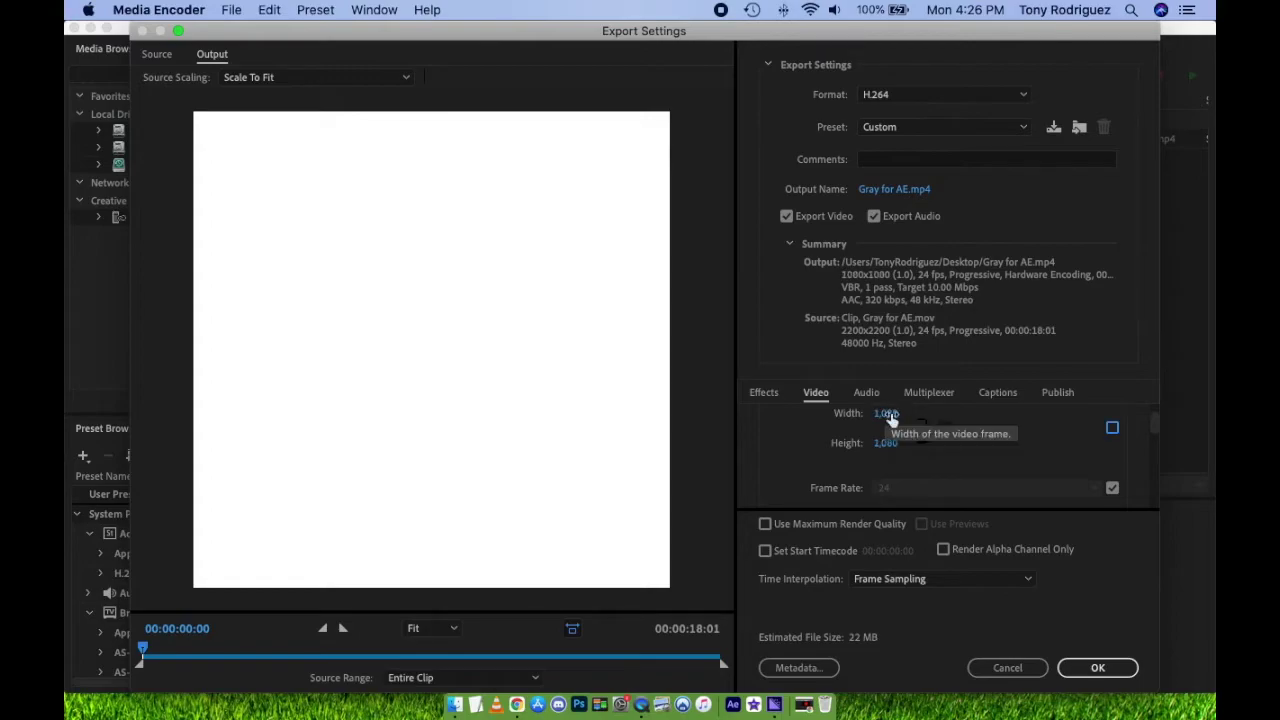
scroll(1005, 463, down, 10)
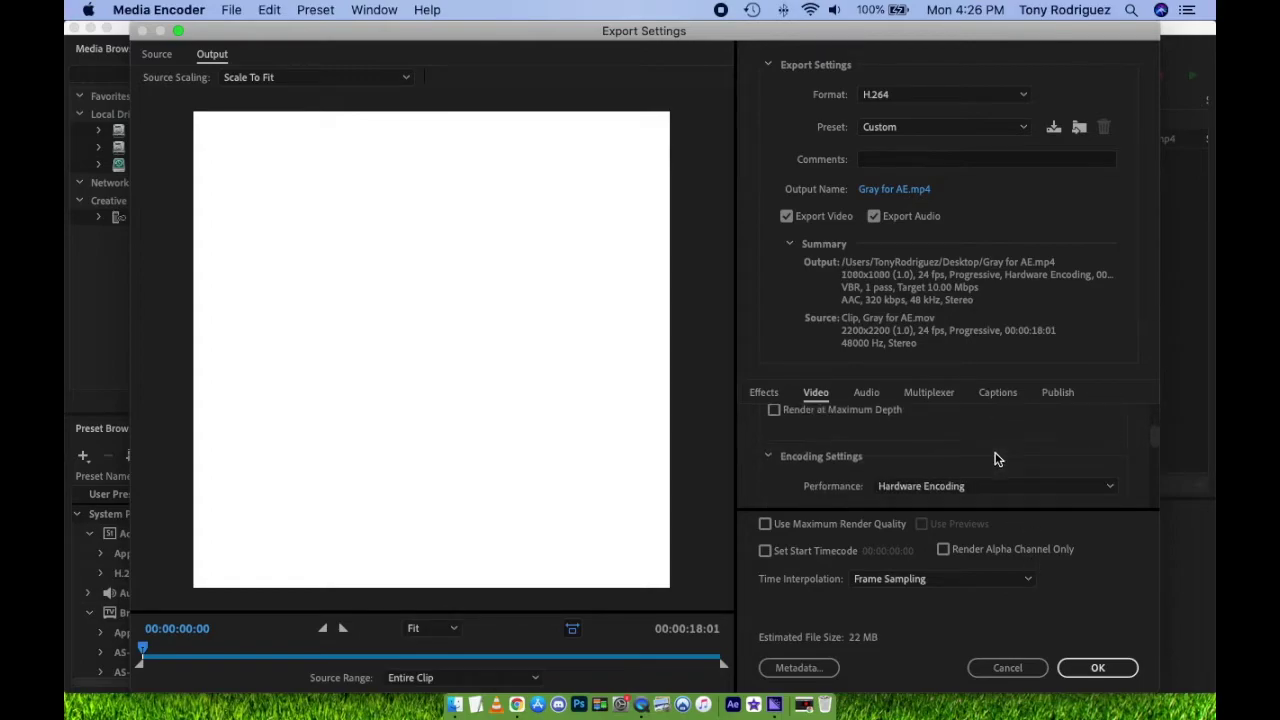
click(1099, 675)
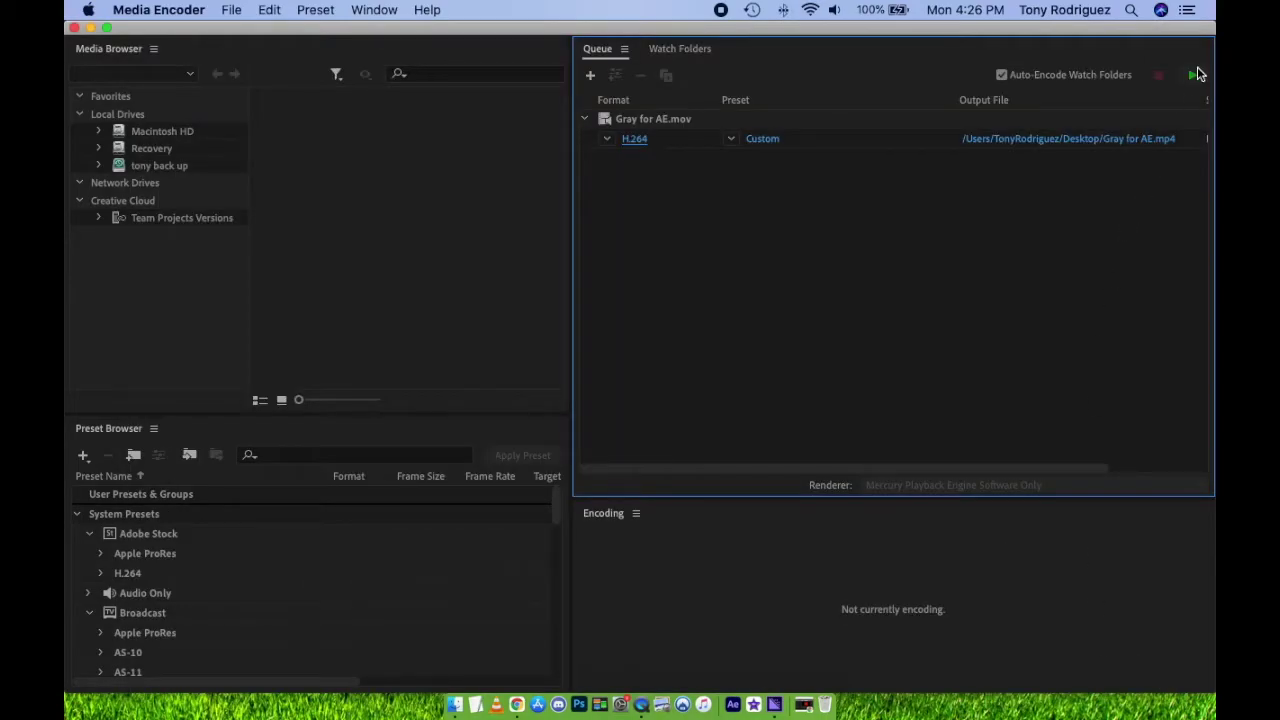
click(1193, 76)
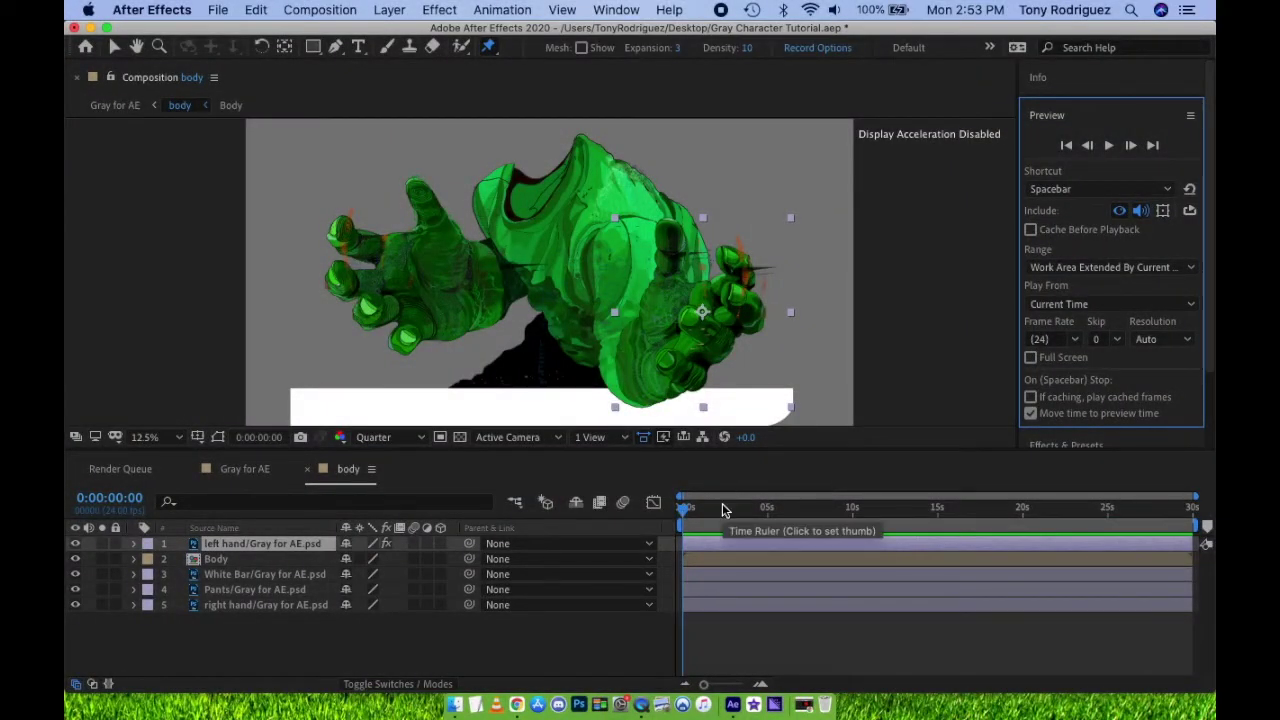
- Switch to After Effects, place four puppet pins along the left hand and arm, and go to 0:00:01:12
click(683, 368)
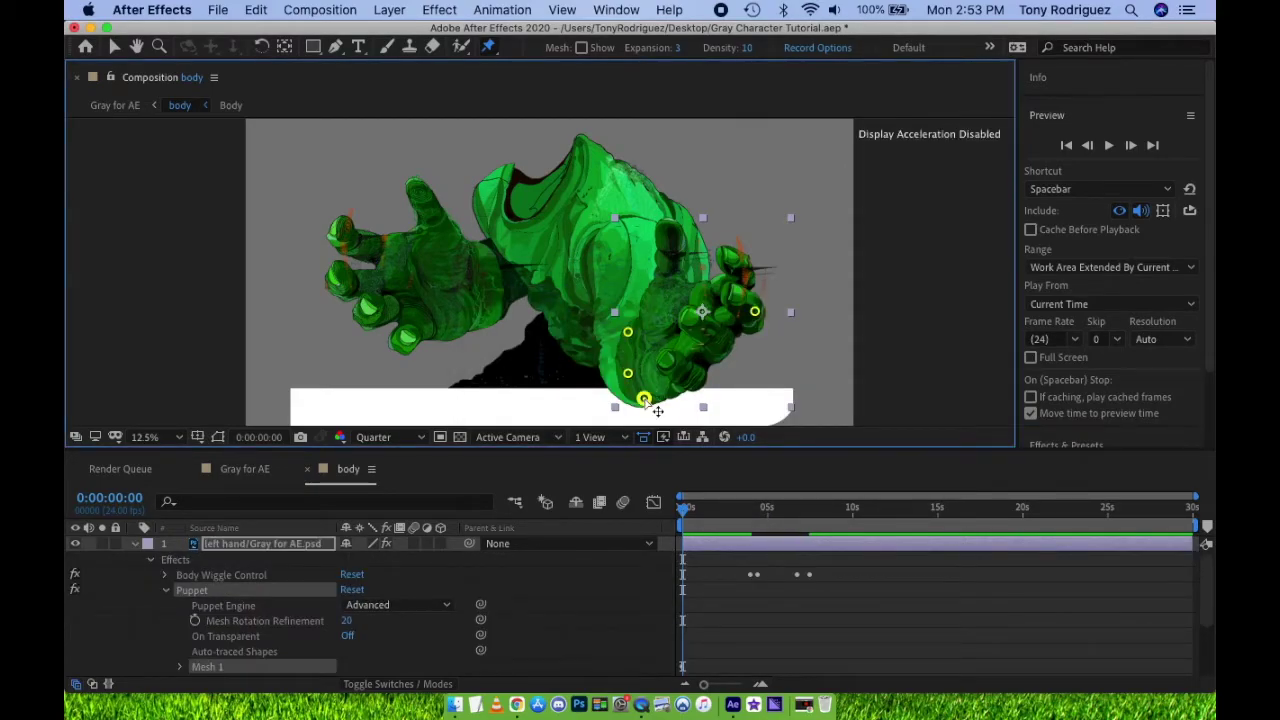
click(685, 512)
key(=)
click(775, 512)
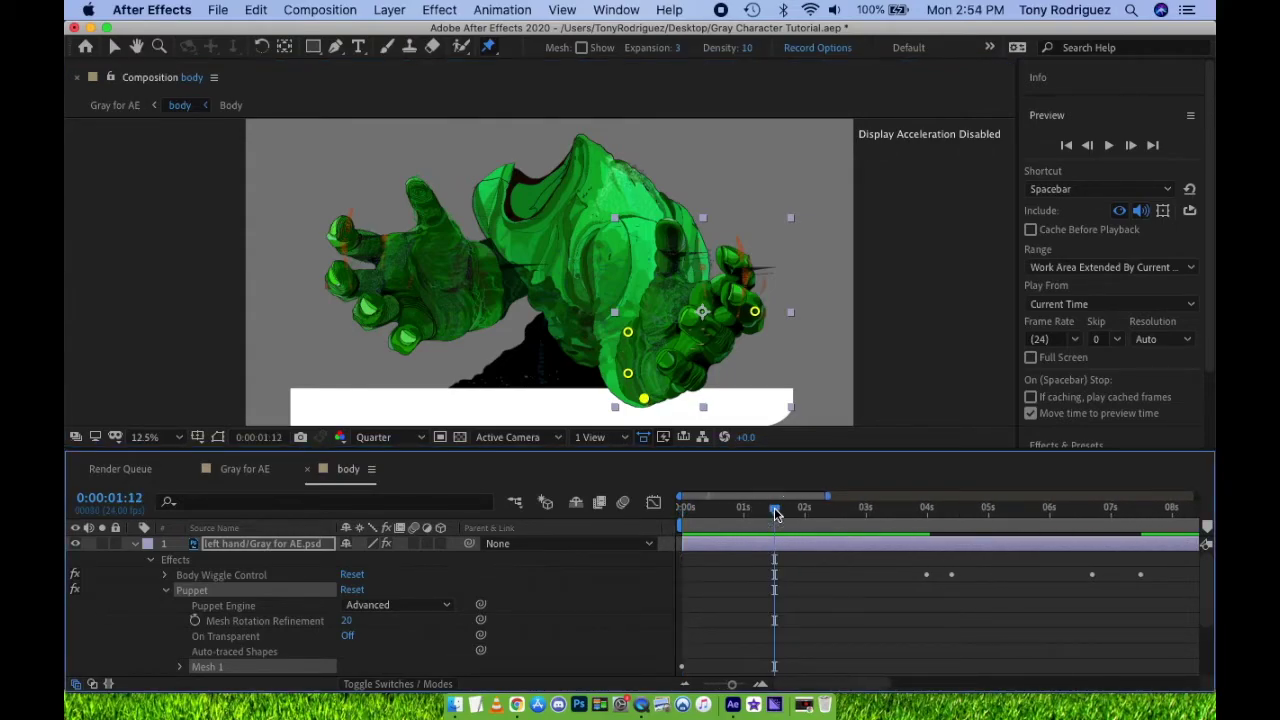
- Remove the position keyframes of Puppet Pins 2 to 4 and move Puppet Pin 1 to about 1242, 874 at 0:00:01:12
key(u)
drag(695, 585, 665, 516)
click(683, 614)
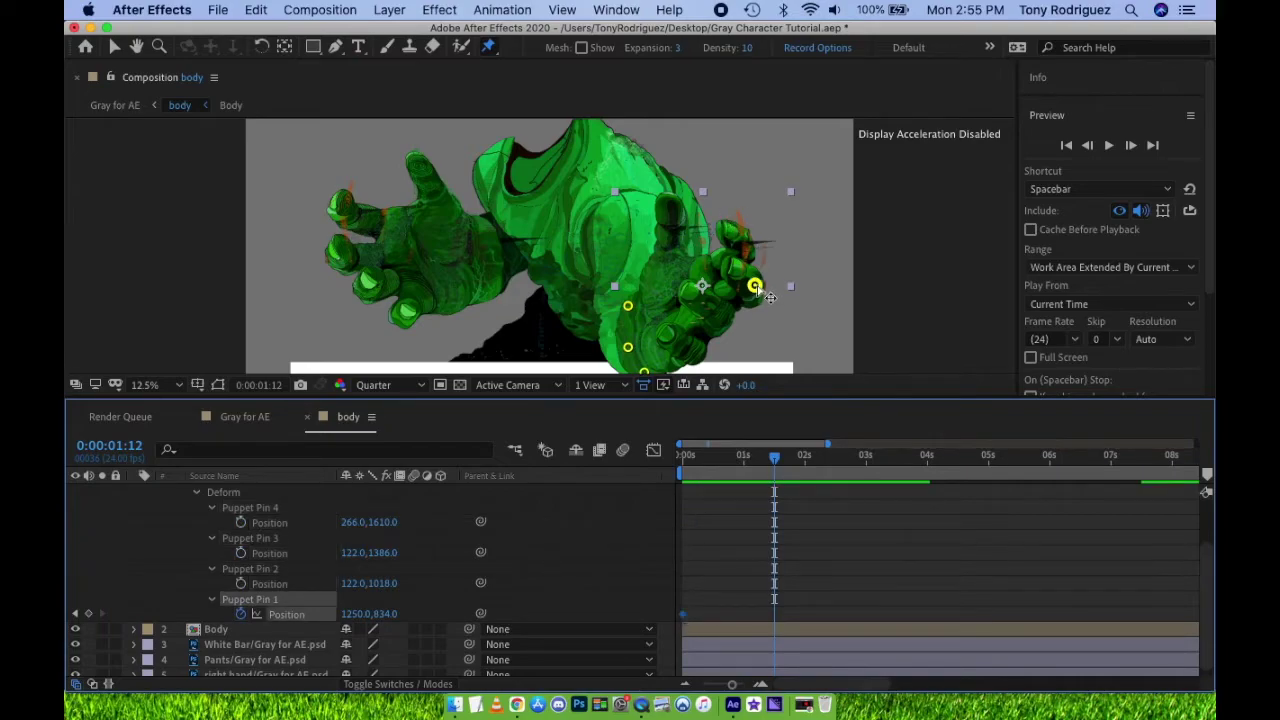
drag(769, 296, 757, 290)
click(700, 620)
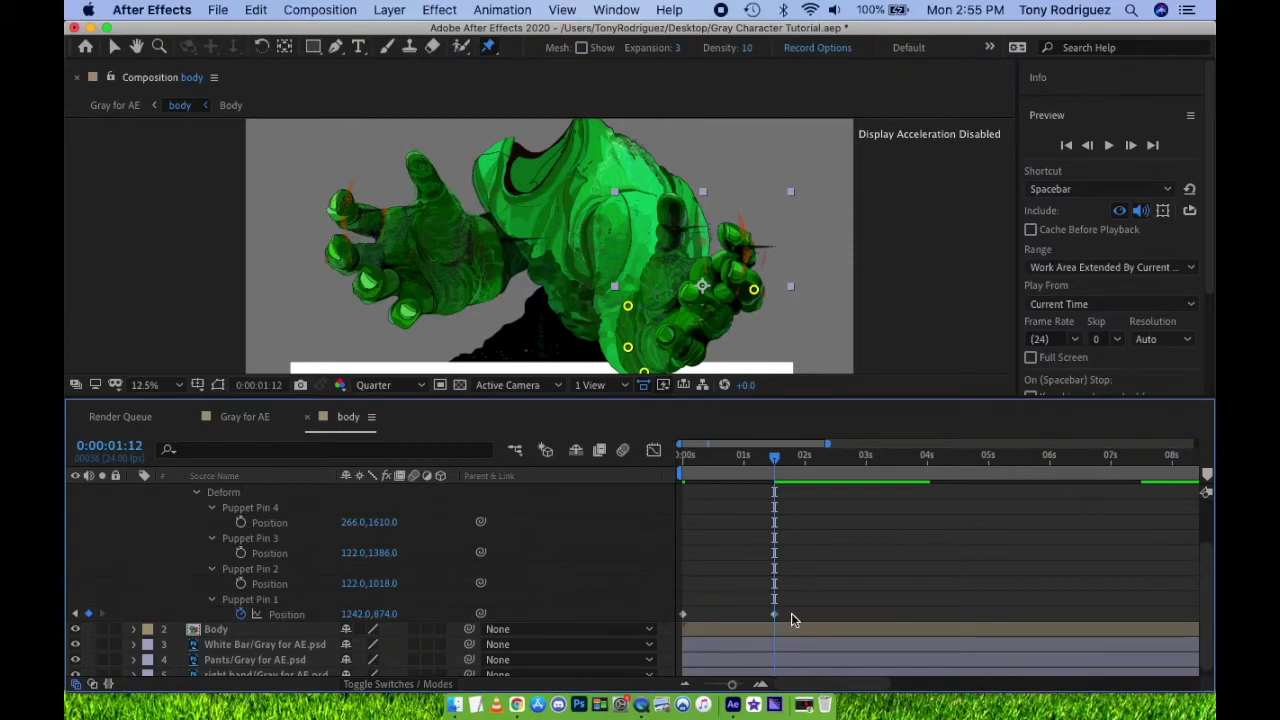
- Copy the left hand's two Puppet Pin 1 position keyframes to 0:00:03:00 and preview the motion from the start
drag(791, 620, 675, 615)
click(866, 455)
key(cmd+v)
drag(866, 455, 645, 470)
key(space)
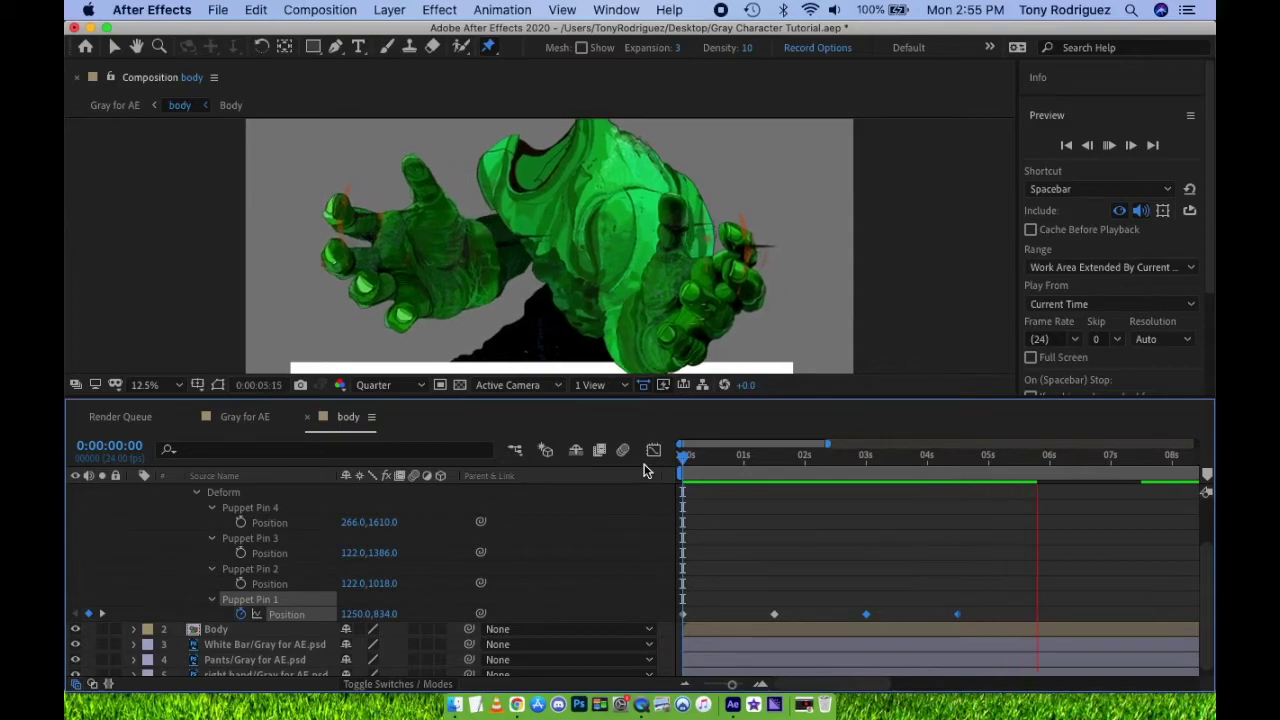
key(space)
- Add a loopOut() expression to Puppet Pin 1's position, remove its keyframe at 0:00:04:12, and preview the loop
alt+click(241, 614)
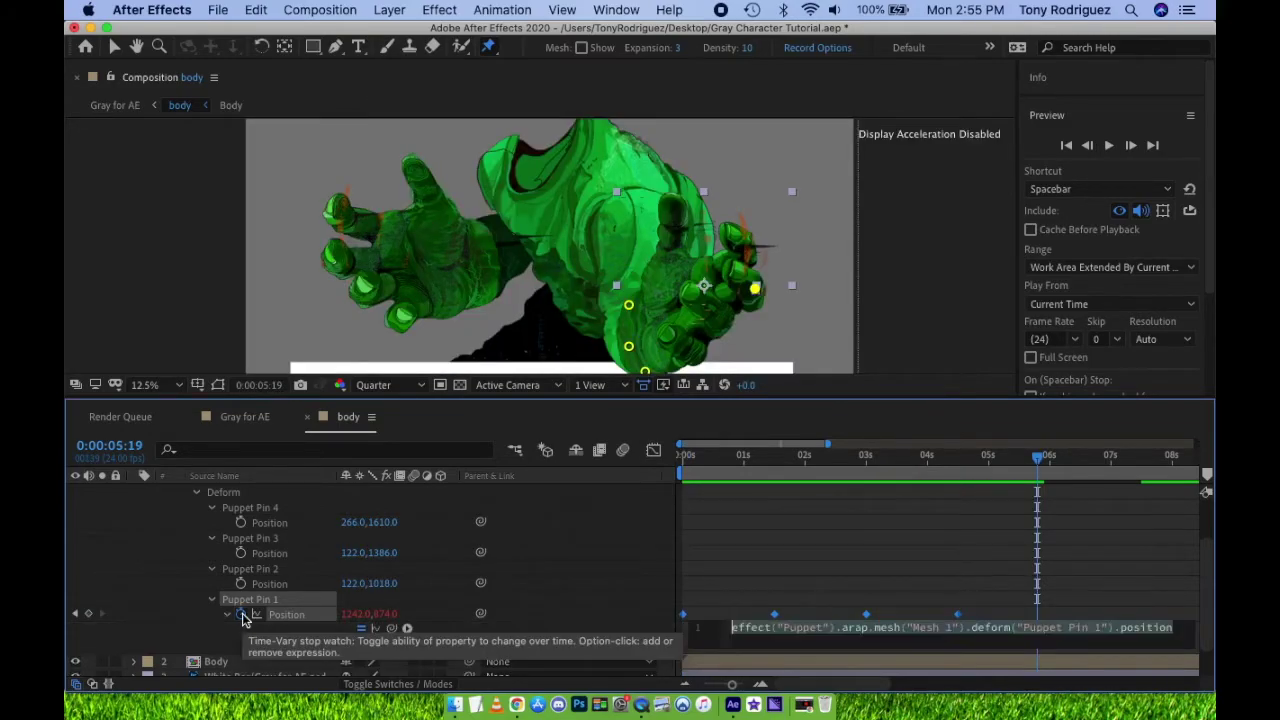
text(loopOut()
key(Return)
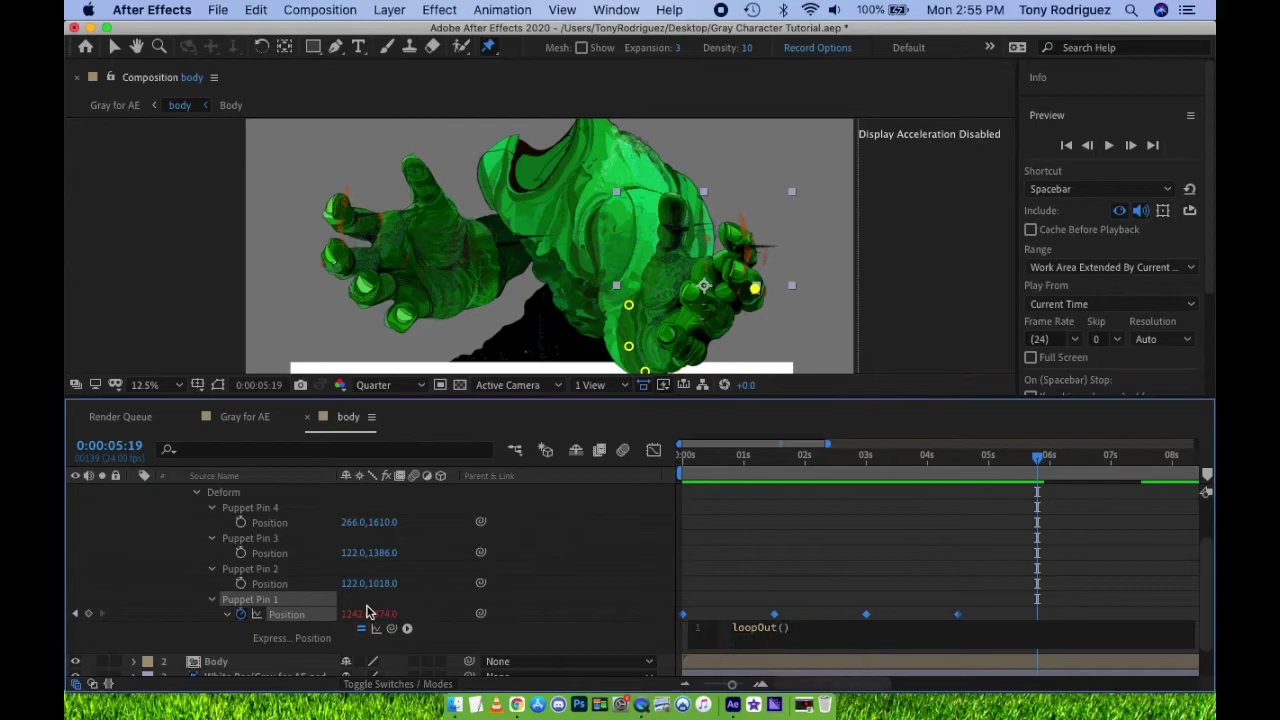
click(702, 576)
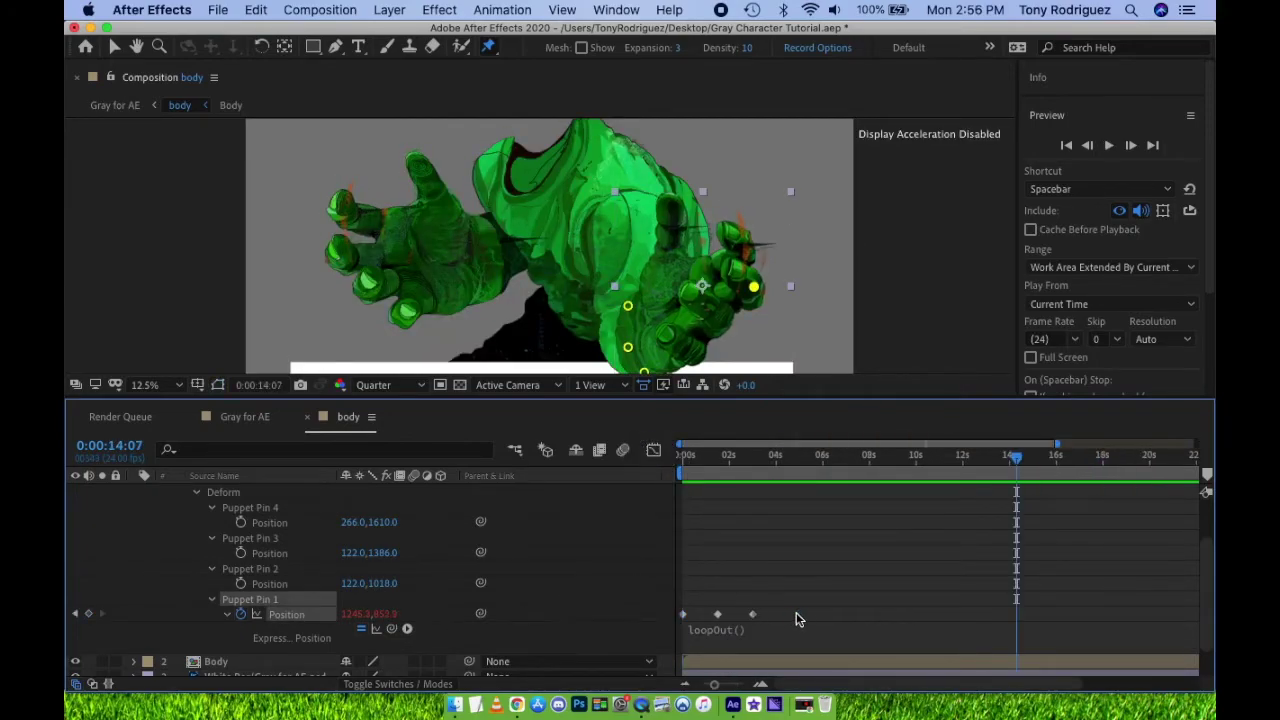
key(space)
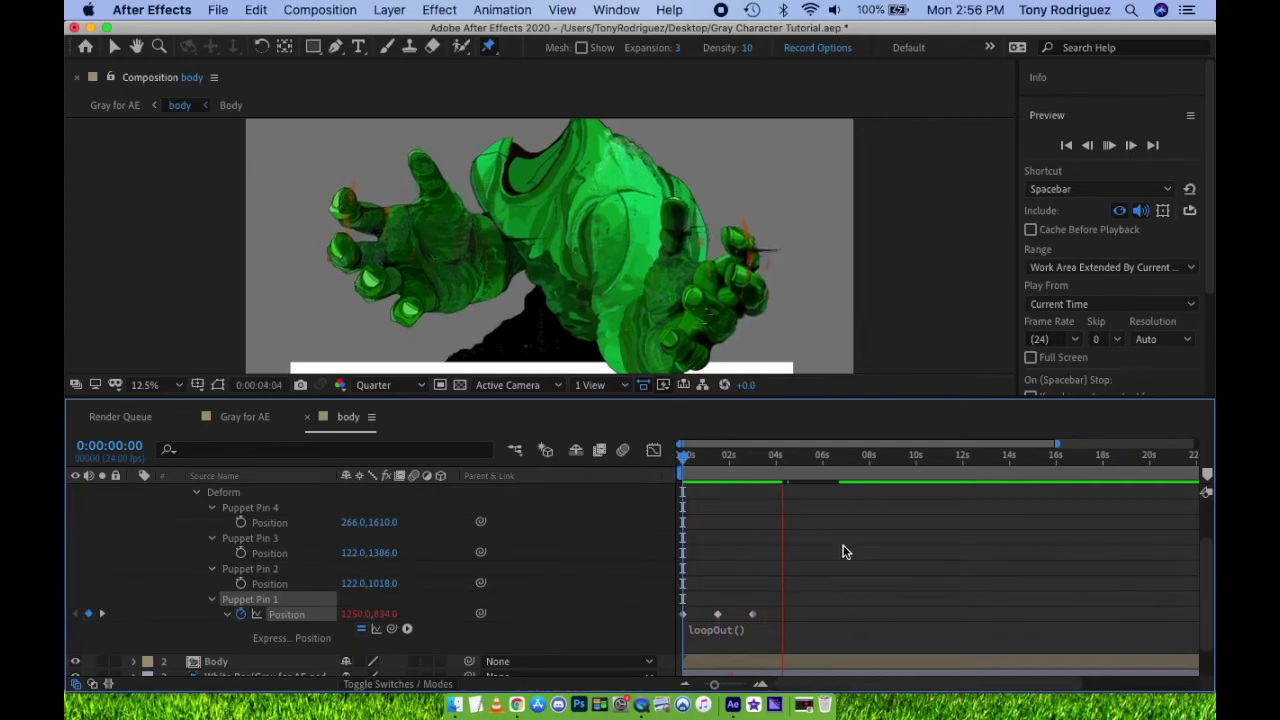
click(716, 456)
key(space)
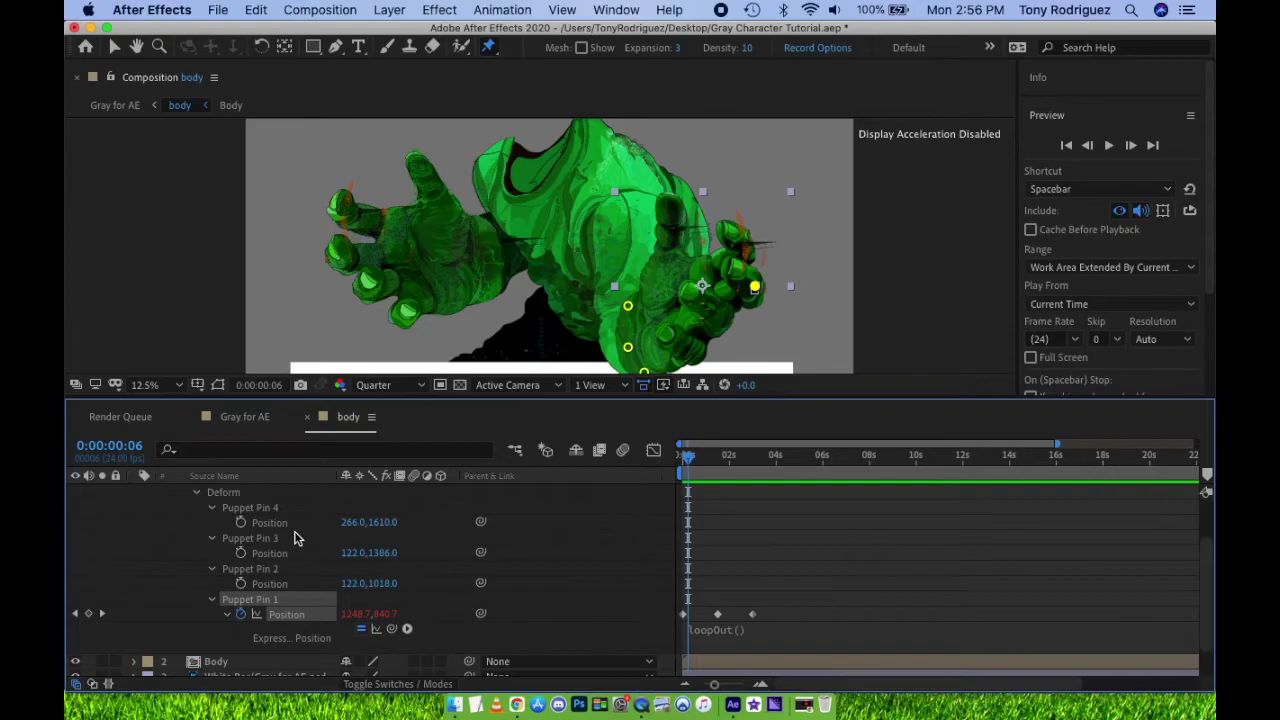
- Collapse the left hand layer, then place four puppet pins along the right hand's wrist and one near its fingers
scroll(295, 538, up, 2)
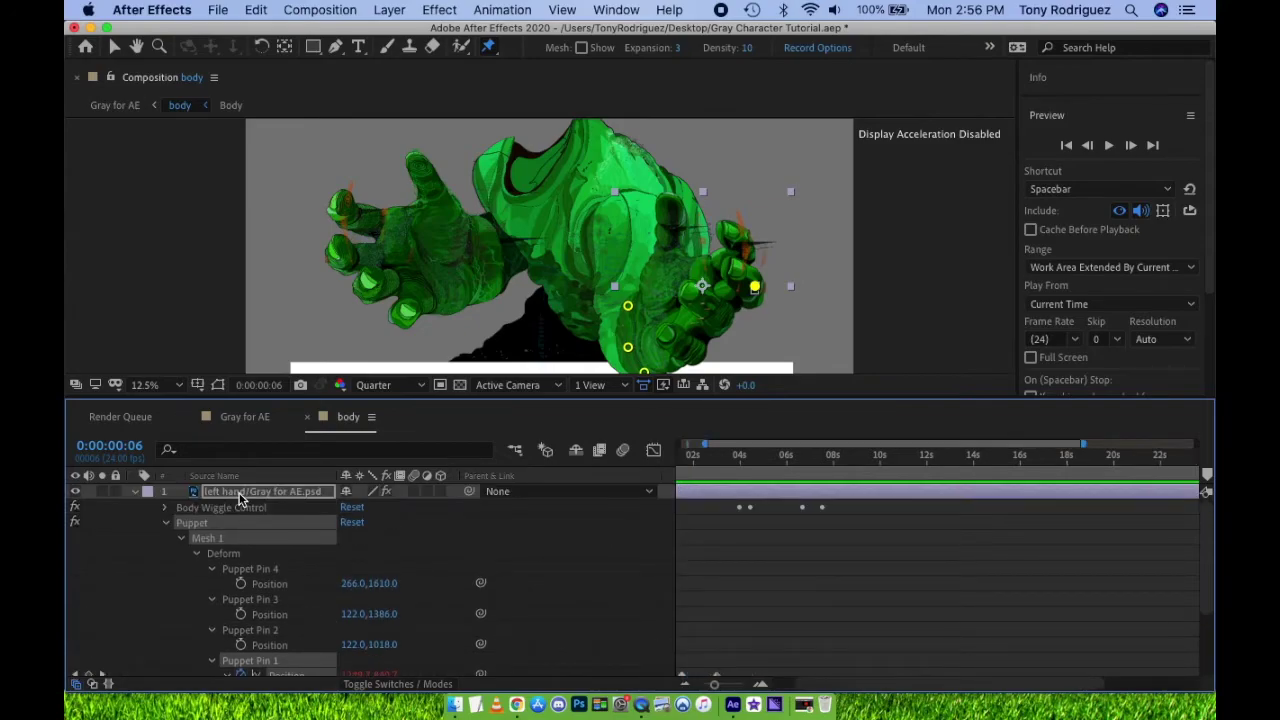
key(u)
click(265, 552)
key(e)
double_click(265, 552)
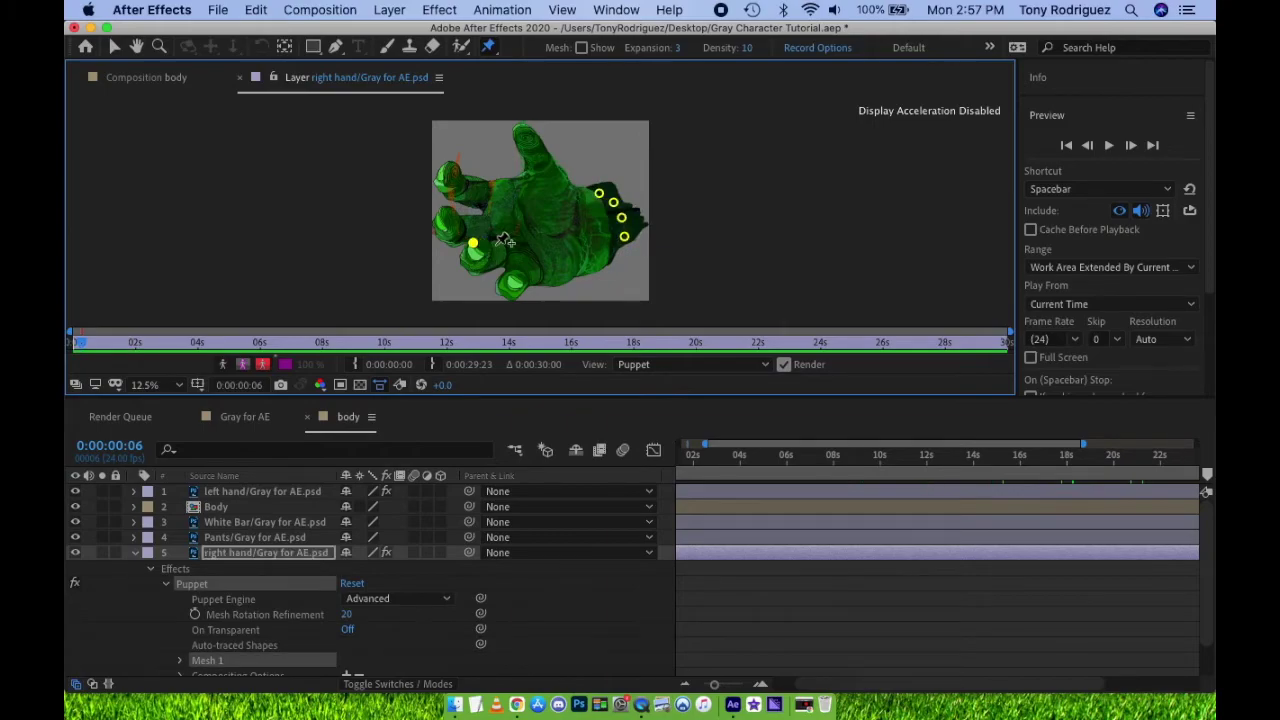
click(239, 77)
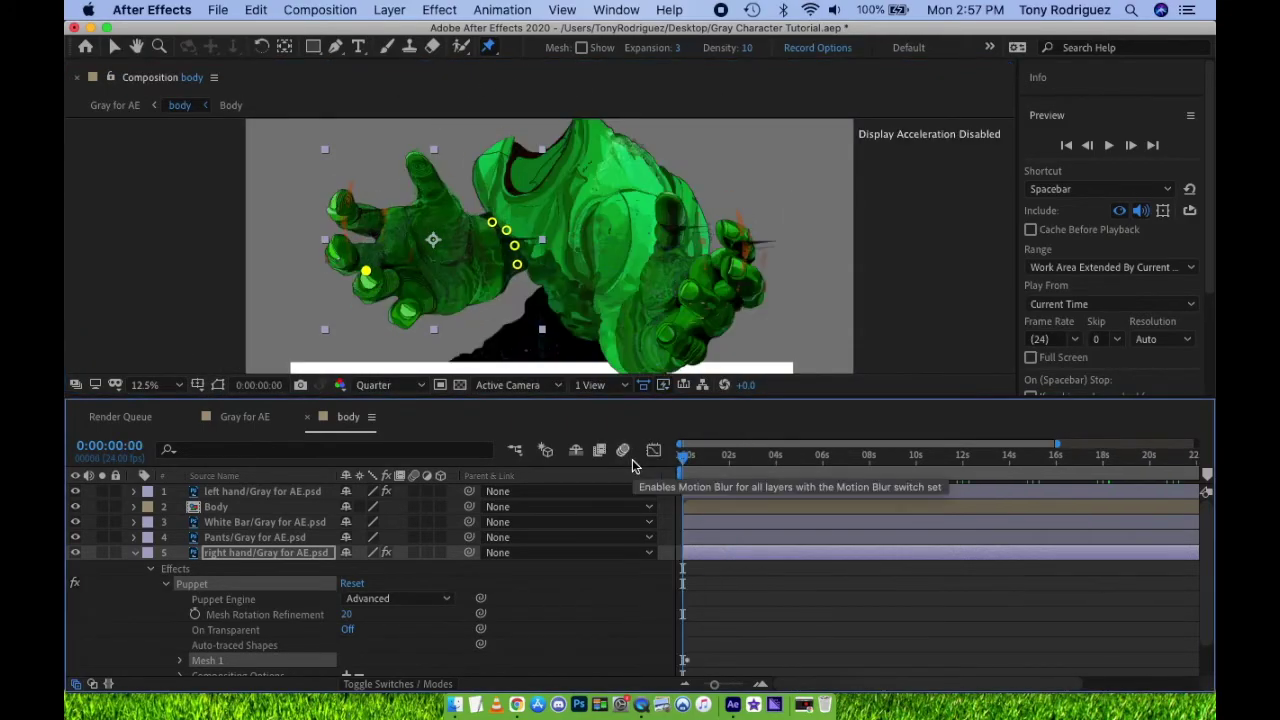
- Remove the position keyframes of the right hand's Puppet Pins 1 to 4 and move Puppet Pin 5's keyframe to 0:00:00:00
scroll(252, 597, down, 2)
key(u)
scroll(829, 566, down, 3)
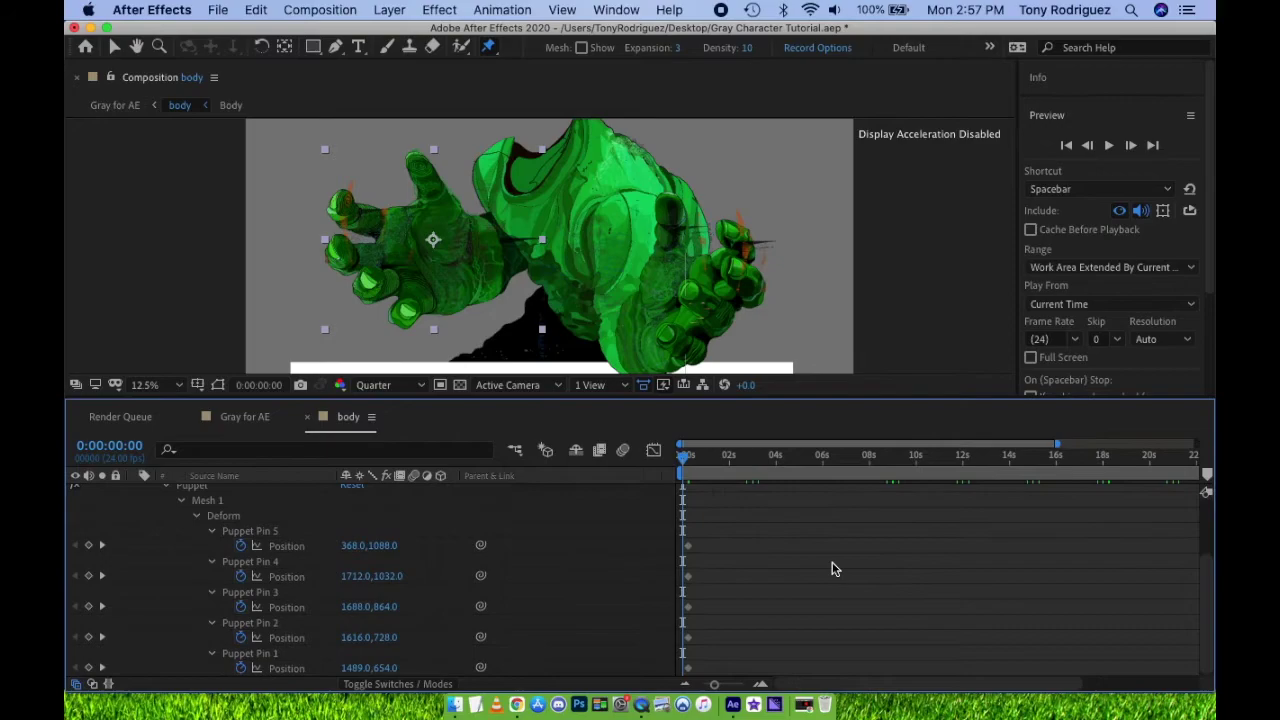
drag(683, 455, 749, 457)
click(262, 536)
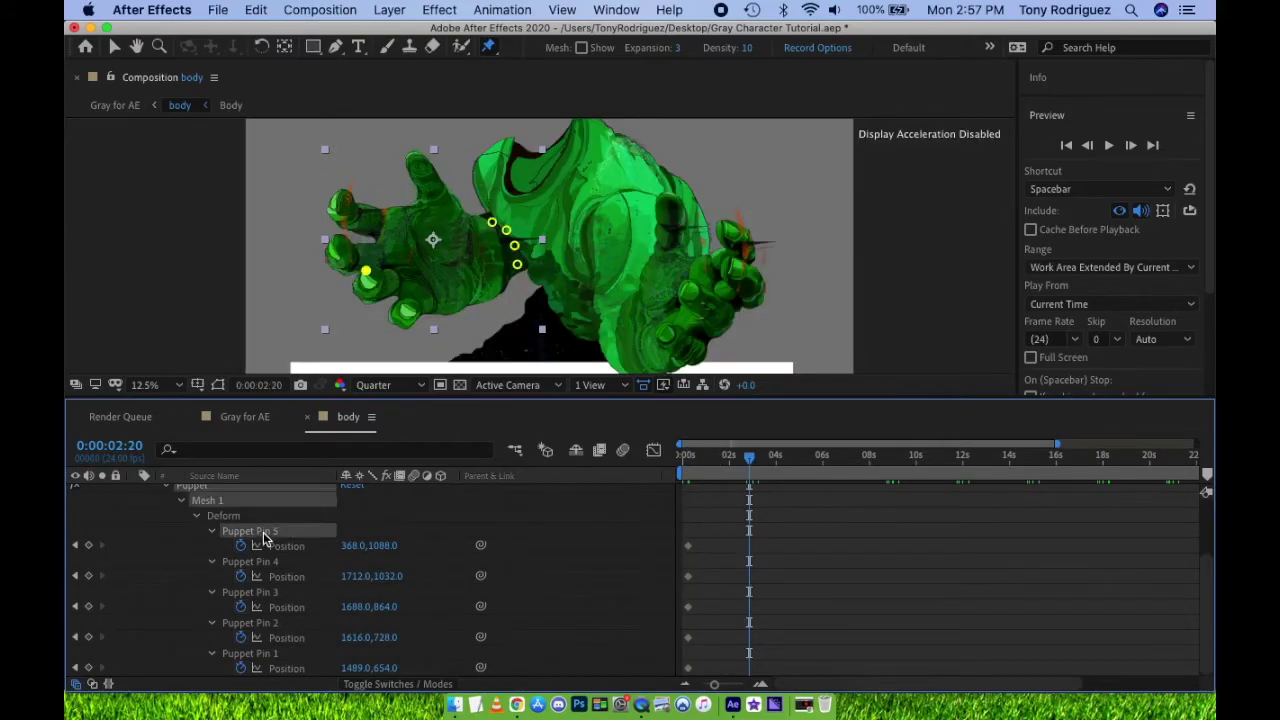
drag(699, 580, 680, 670)
key(Delete)
click(683, 545)
drag(735, 460, 704, 461)
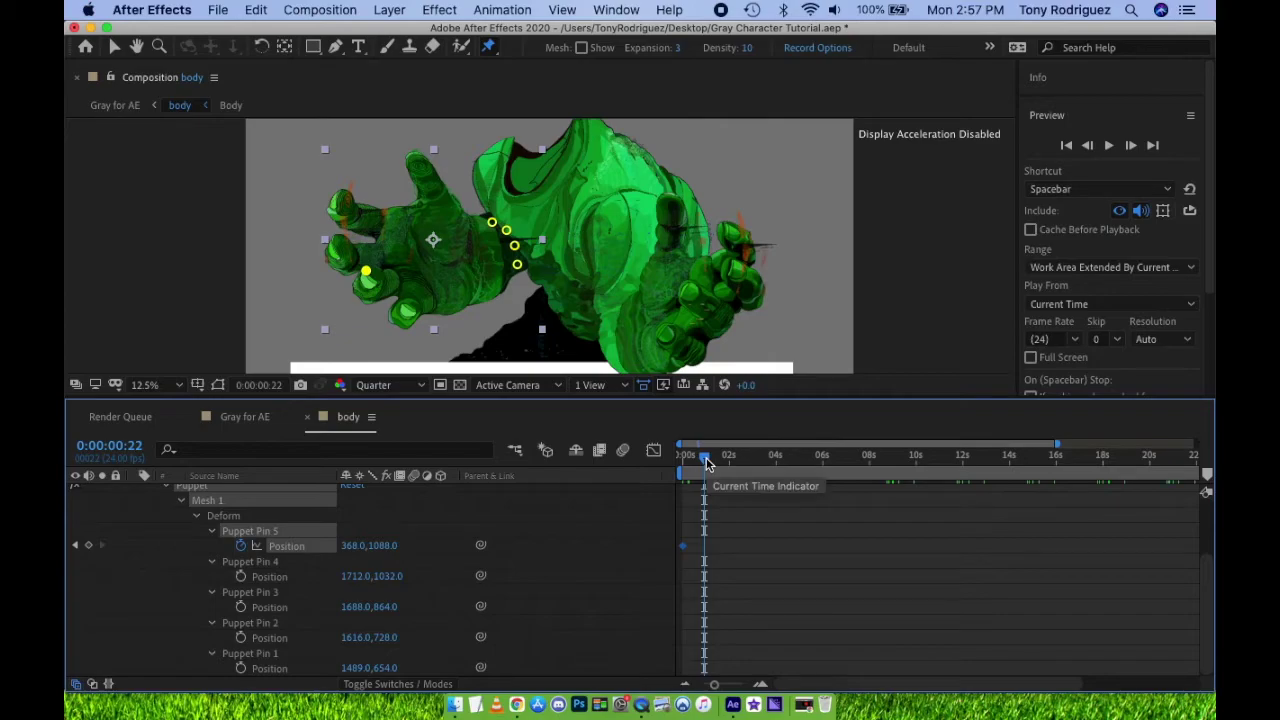
- Go to 0:00:01:12 and collapse the right hand's Puppet Pins 1 to 4, leaving Puppet Pin 5's position selected
key(equal)
click(792, 455)
scroll(215, 590, up, 1)
click(211, 592)
click(211, 607)
click(211, 622)
click(211, 638)
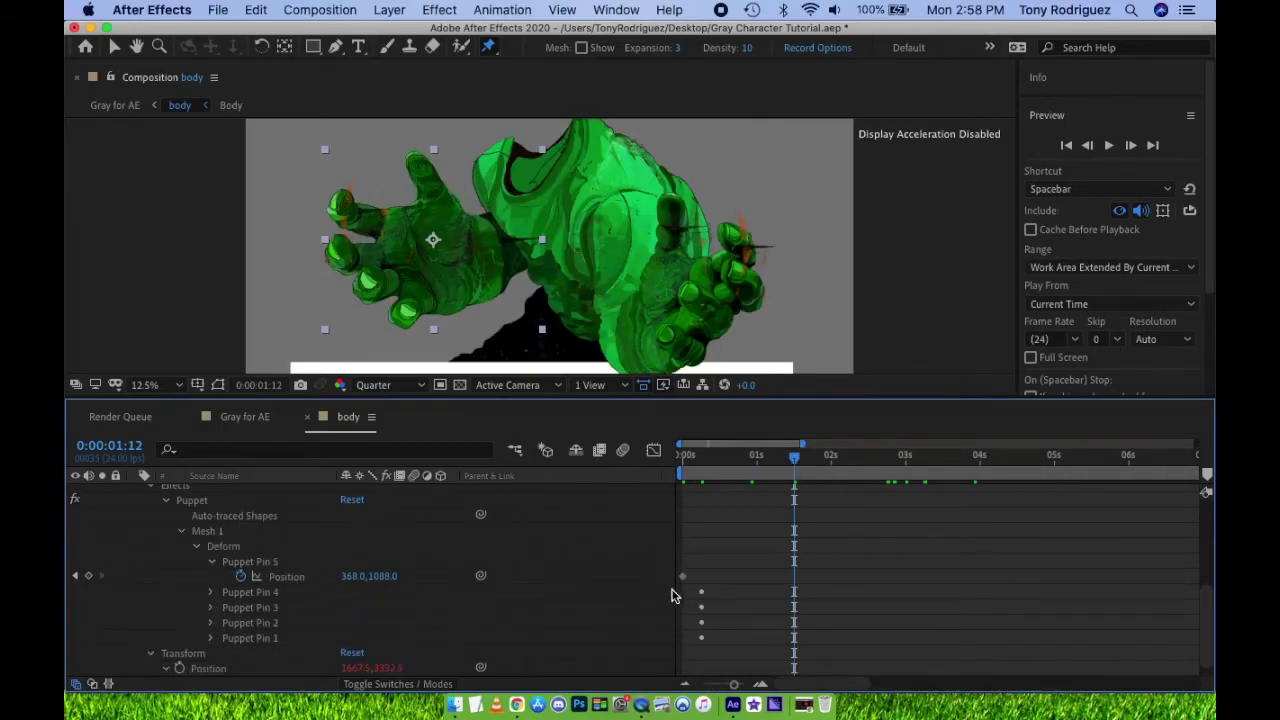
click(680, 578)
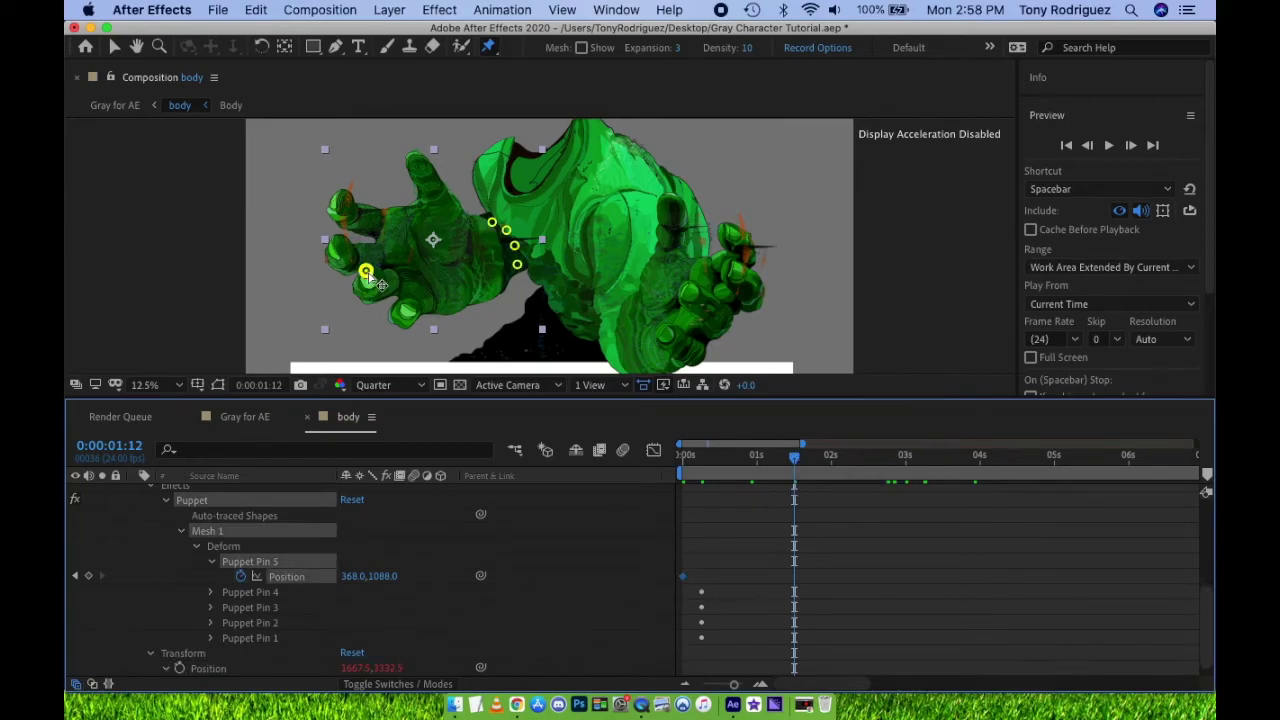
- Move the right hand's Puppet Pin 5 to about 376, 1144 at 0:00:01:12
drag(368, 280, 370, 286)
click(751, 591)
click(794, 576)
key(Delete)
drag(366, 271, 367, 277)
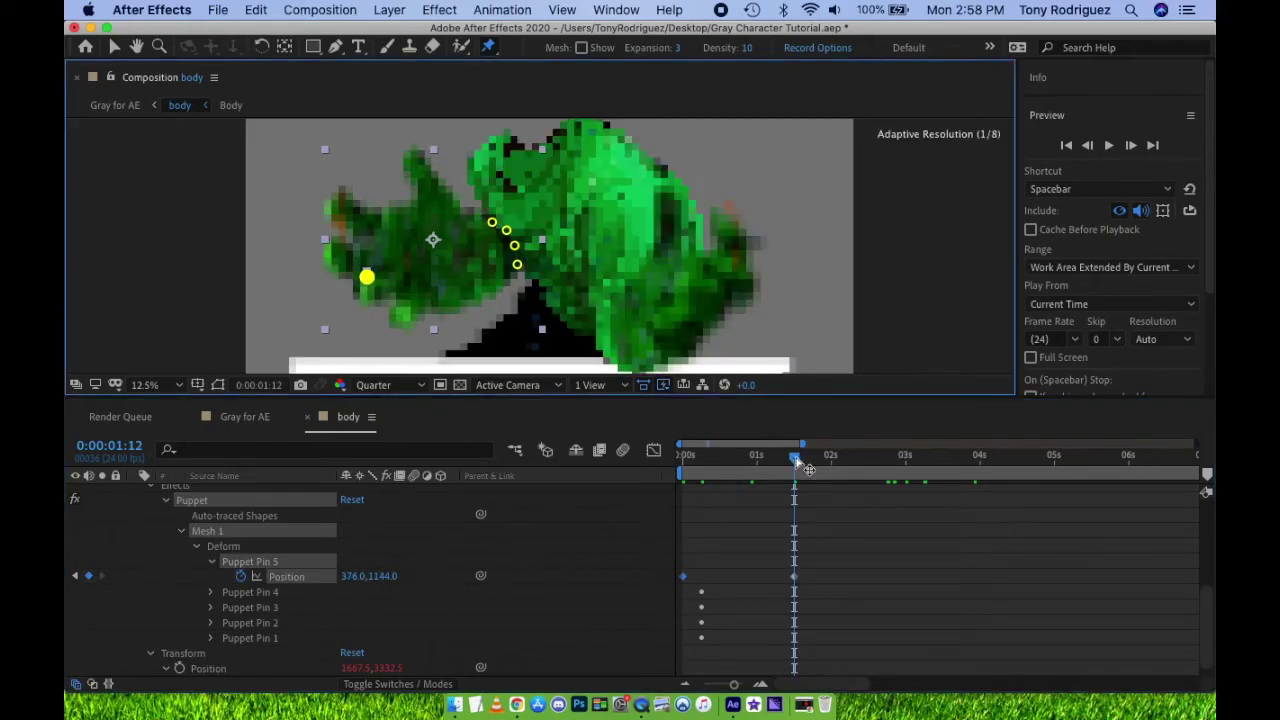
- Copy Puppet Pin 5's two position keyframes to 0:00:03:00, preview the motion, and delete the keyframe at 0:00:04:12
click(683, 577)
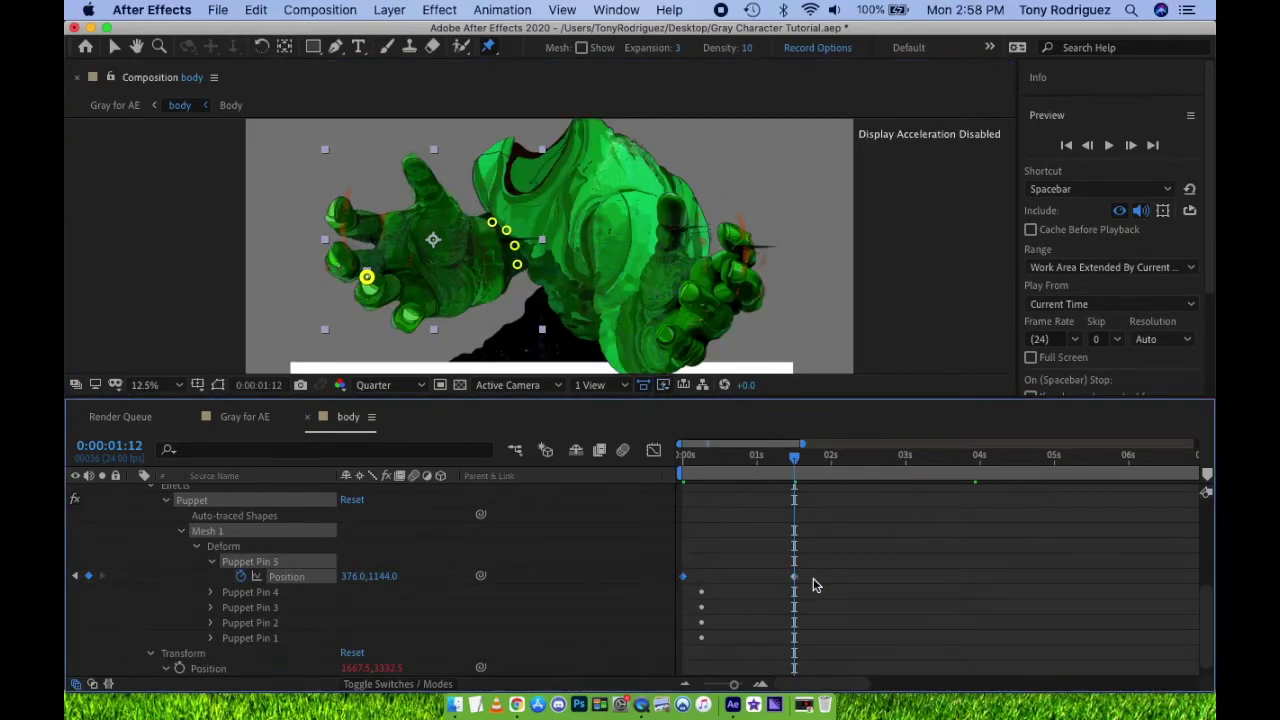
click(905, 462)
key(ctrl+v)
key(Home)
key(space)
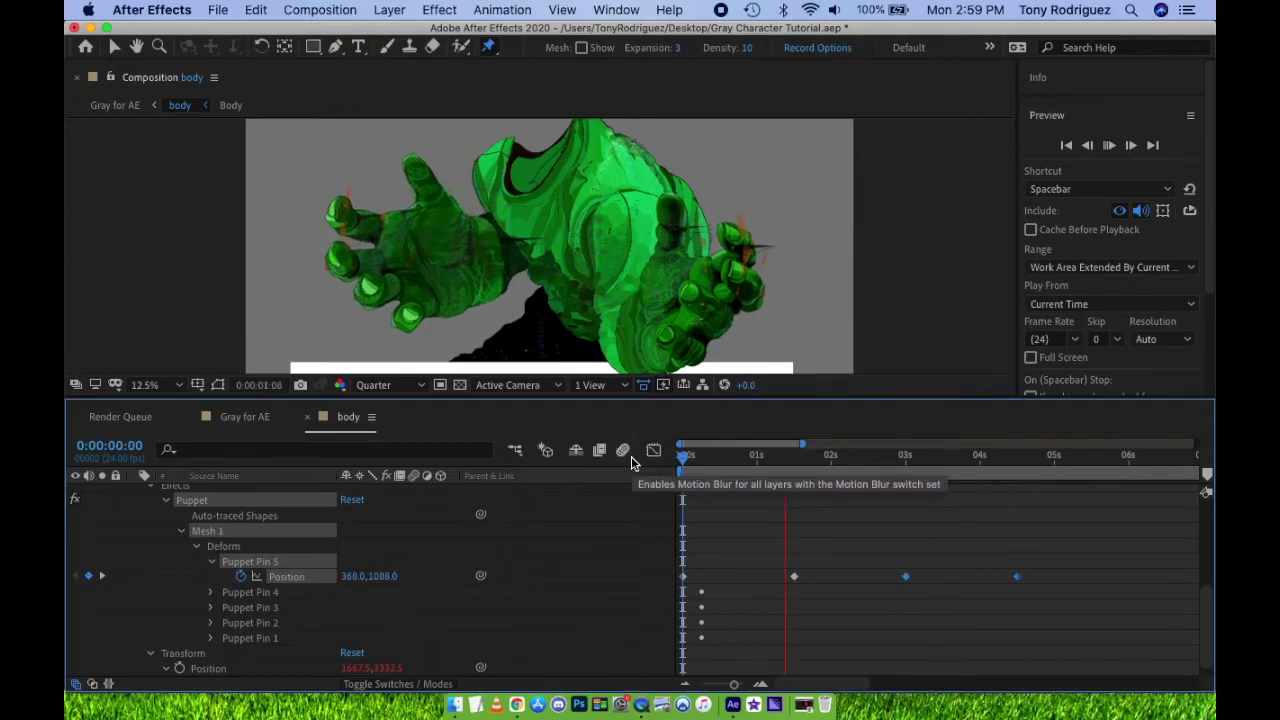
key(space)
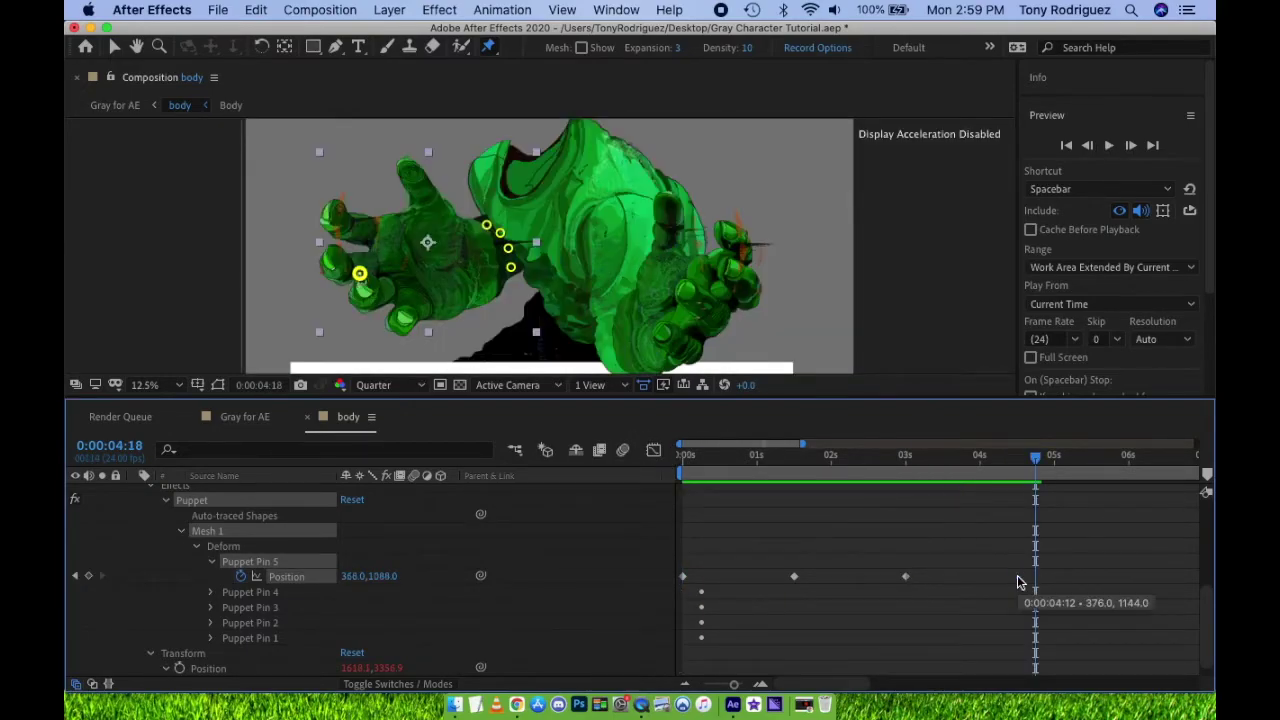
key(Delete)
- Apply Easy Ease to Puppet Pin 5's three position keyframes, loop them with a loopOut() expression, and preview
drag(922, 550, 680, 588)
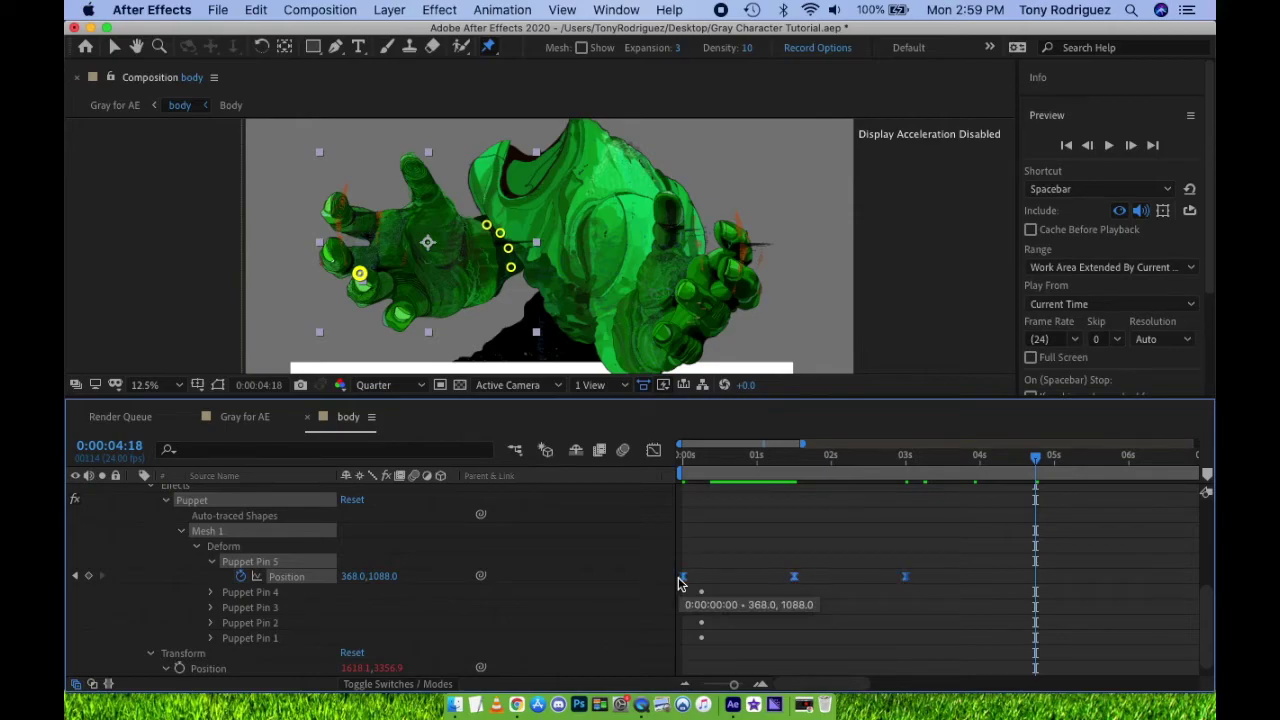
alt+click(240, 576)
text(loopOut())
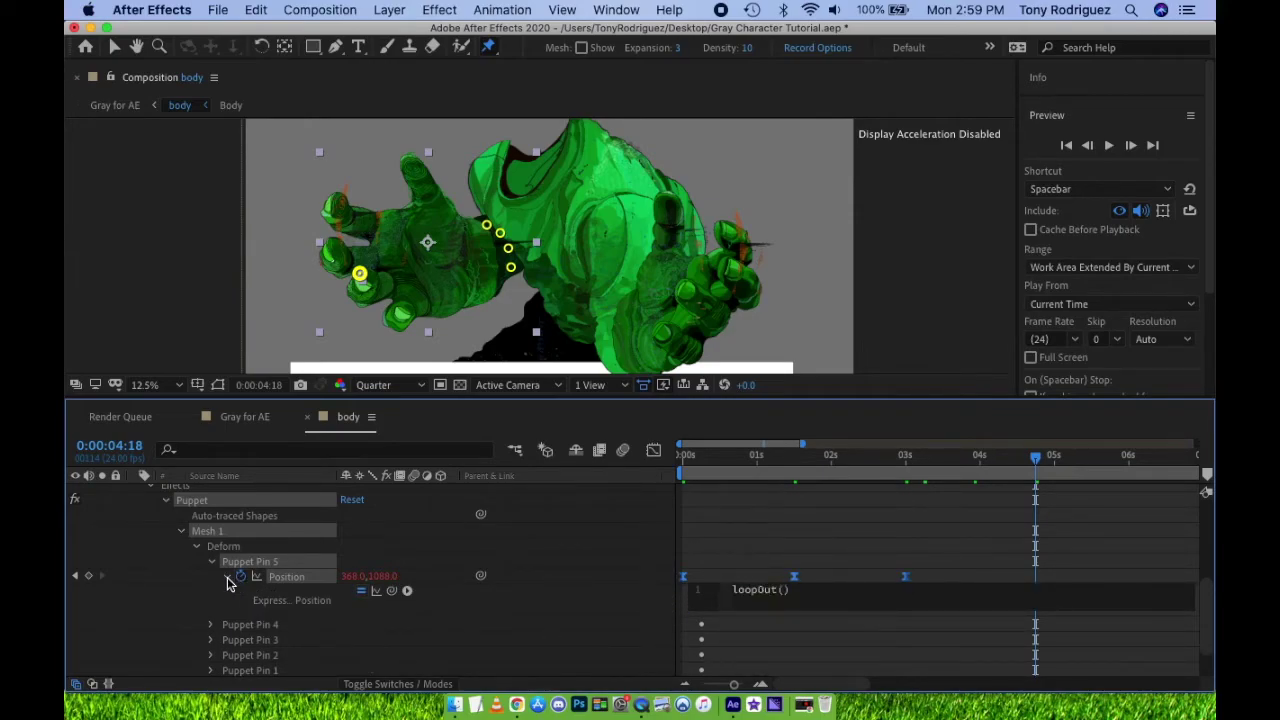
click(688, 456)
key(space)
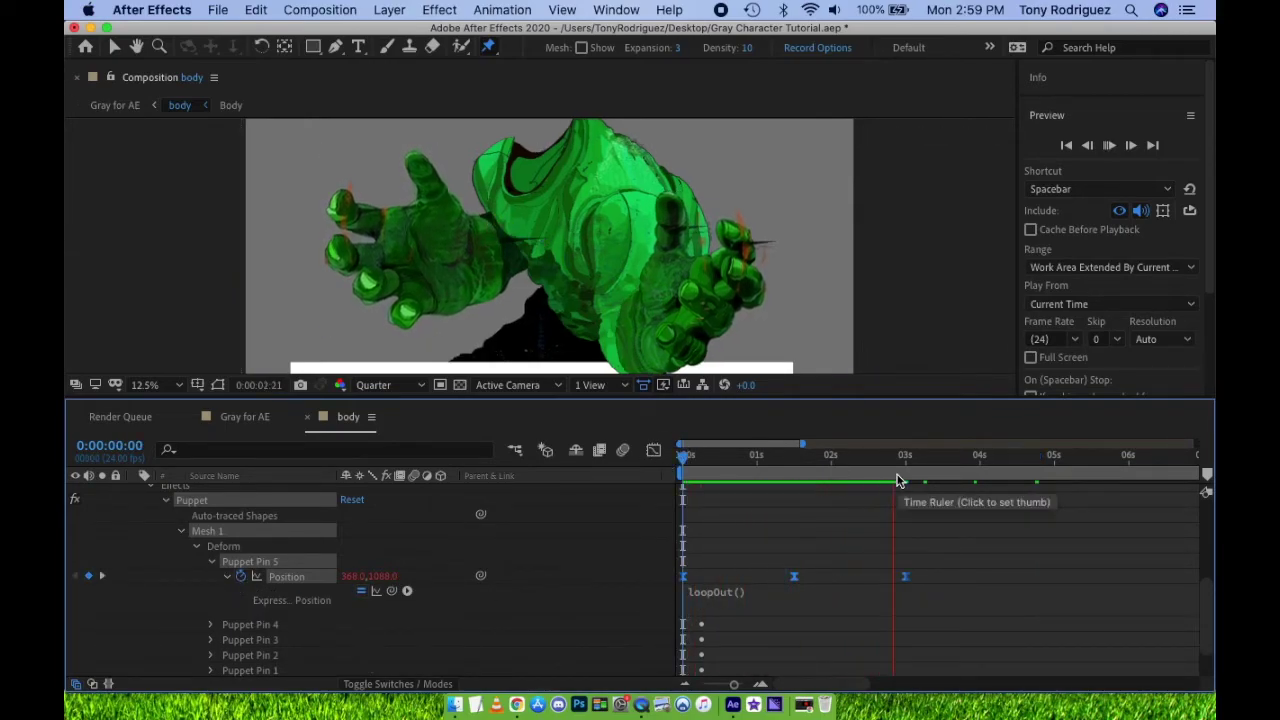
- Open the Pants layer, place four puppet pins around its edges, and show their keyframes at 0:00:00:00
double_click(567, 148)
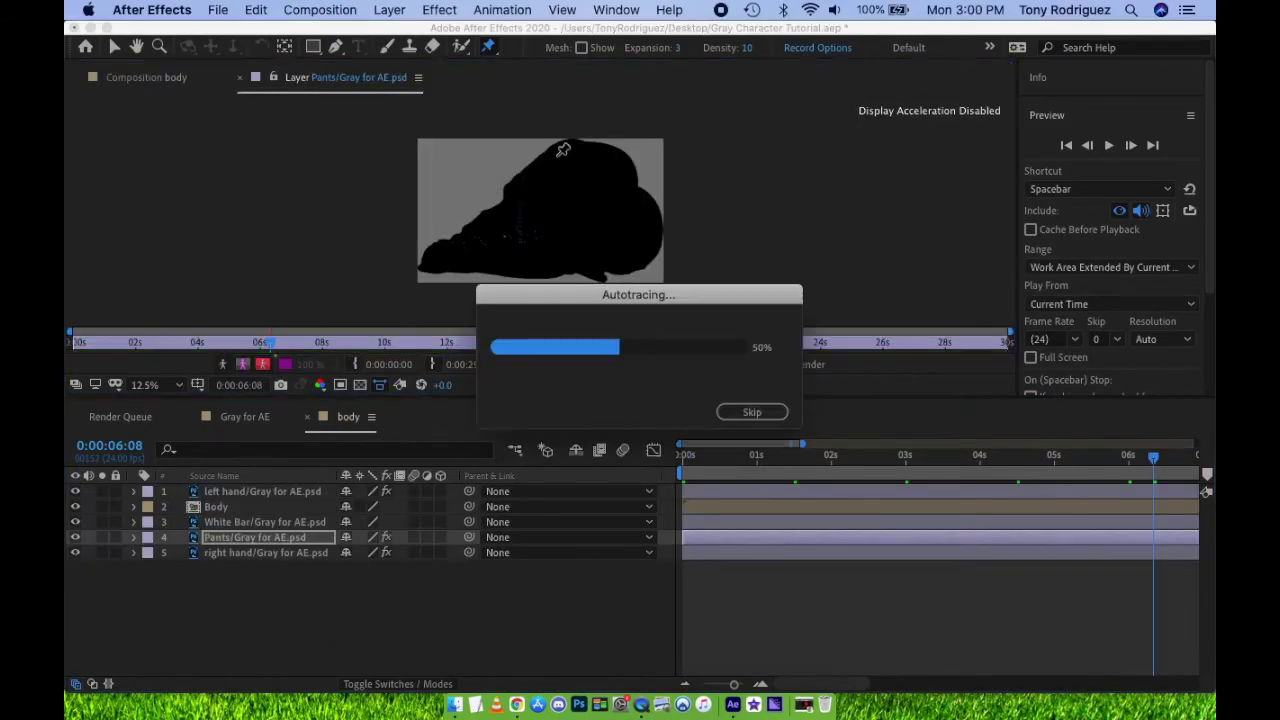
click(557, 155)
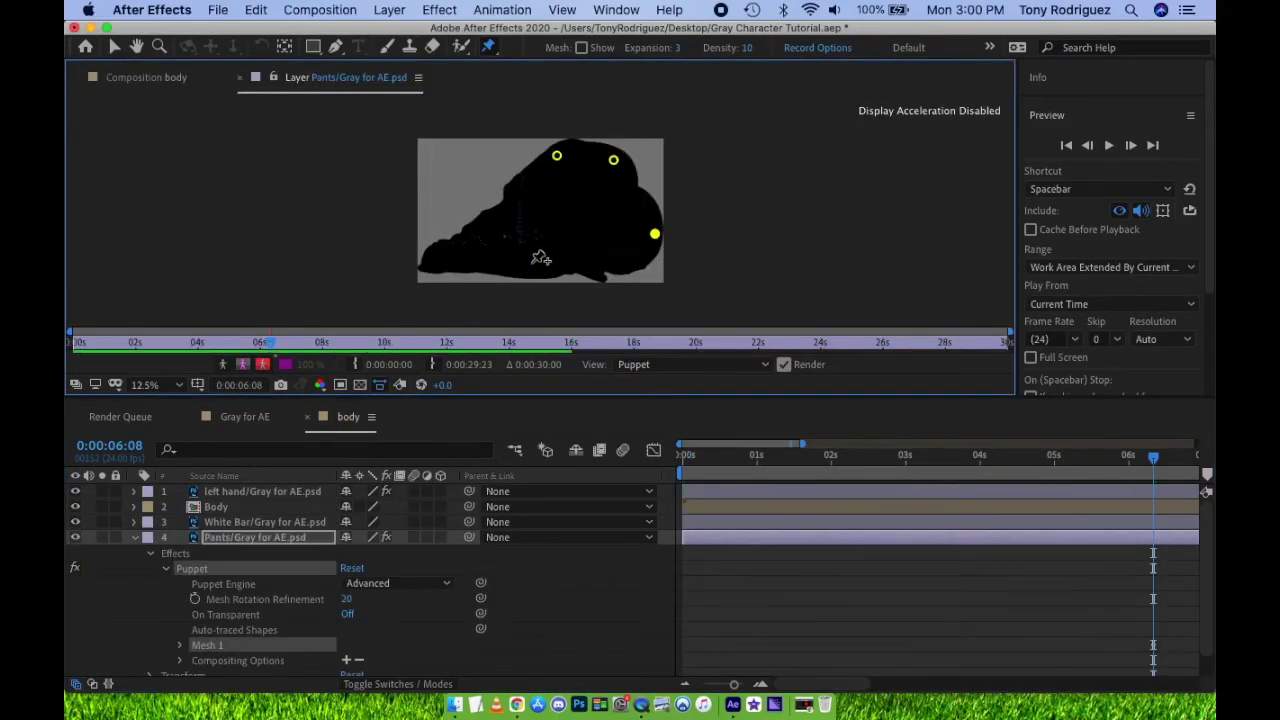
key(u)
key(Home)
- Remove the position keyframes of the pants' Puppet Pins 1 to 3 and move Puppet Pin 4's keyframe to 0:00:00:00
click(265, 548)
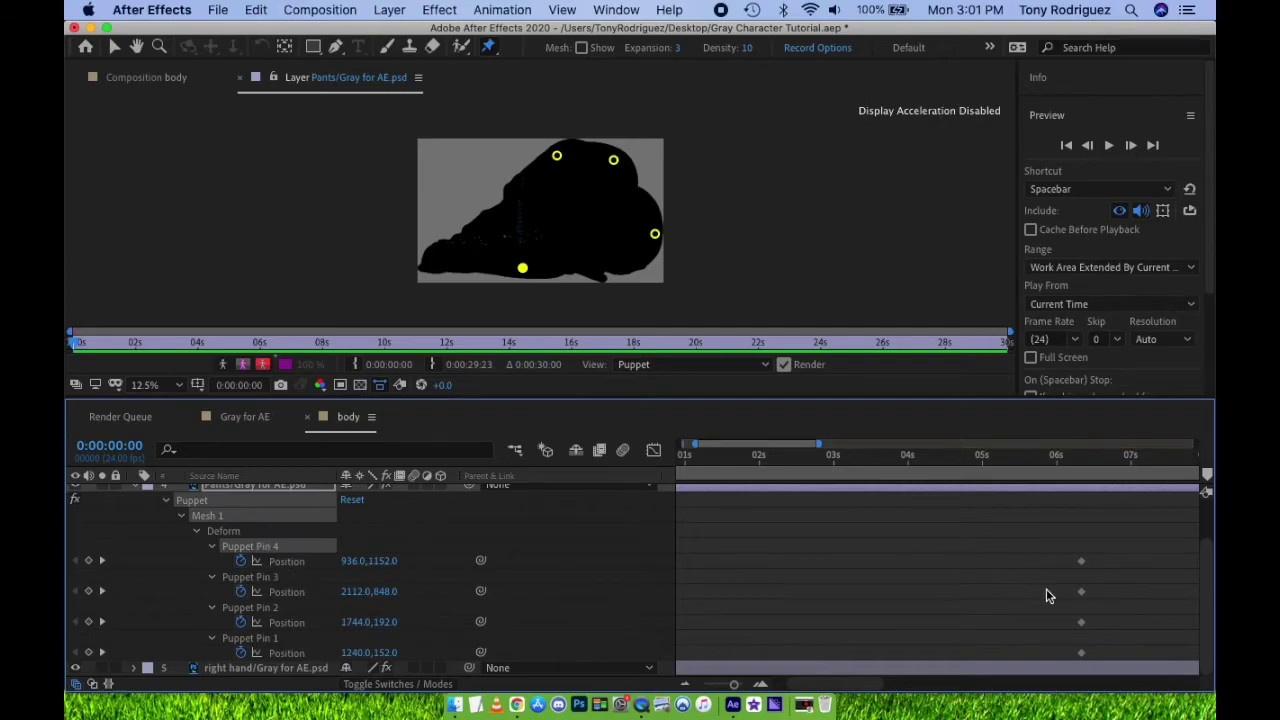
drag(1096, 586, 1067, 658)
key(Delete)
drag(1078, 566, 688, 575)
drag(768, 576, 682, 560)
- Move the pants' Puppet Pin 4 to about 904, 1112 at 0:00:01:12 and apply Easy Ease to its first keyframe
click(794, 455)
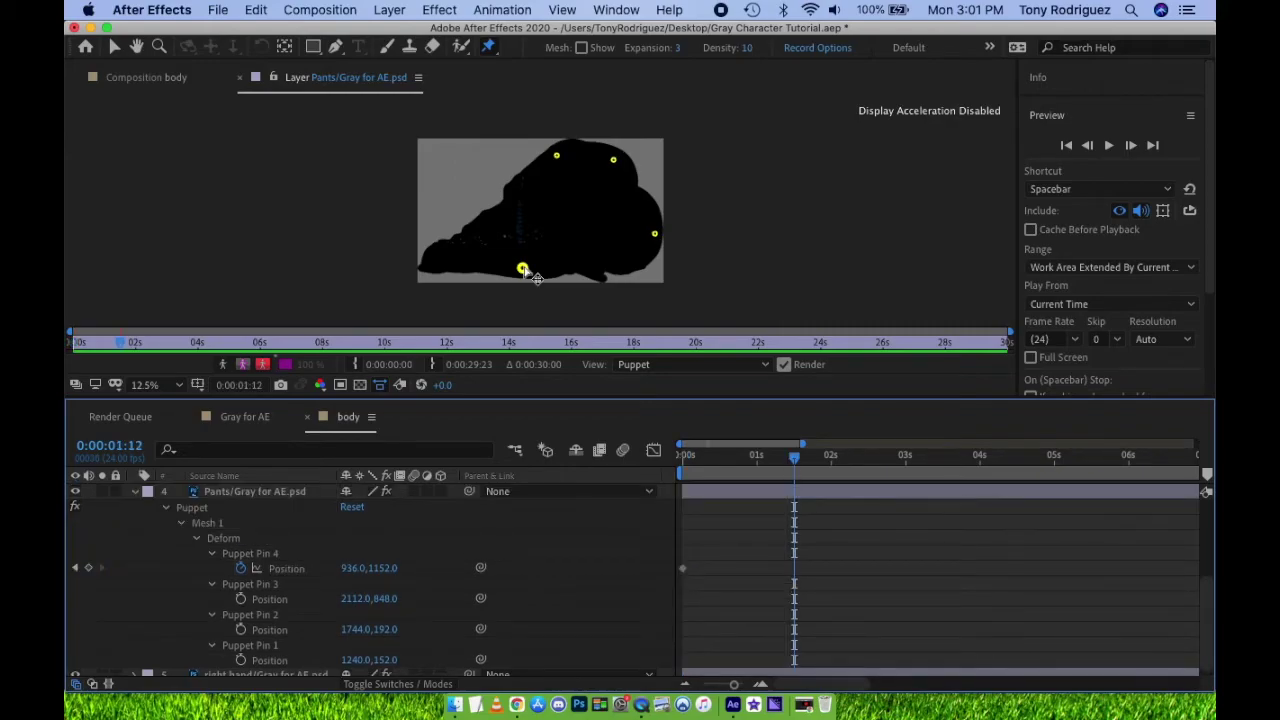
drag(523, 269, 519, 264)
drag(794, 563, 670, 575)
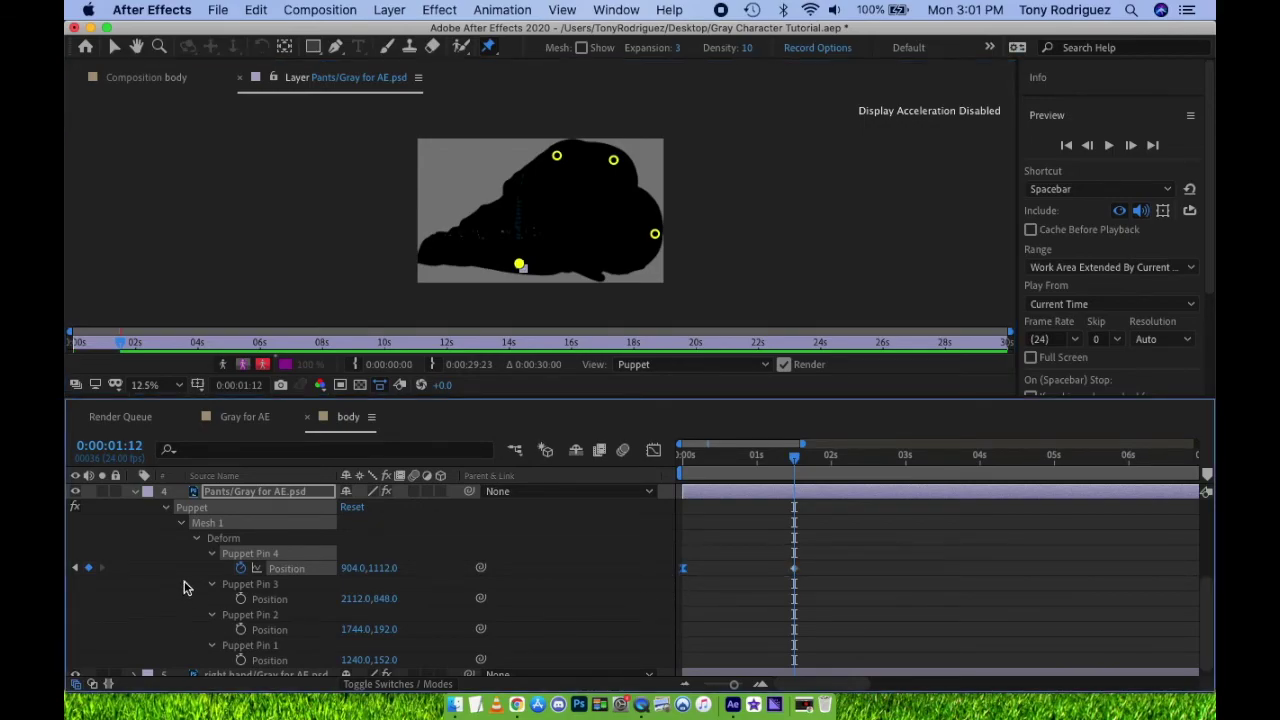
- Add a loopOut() expression to the position of the pants' Puppet Pin 4
alt+click(241, 570)
text(loopOut())
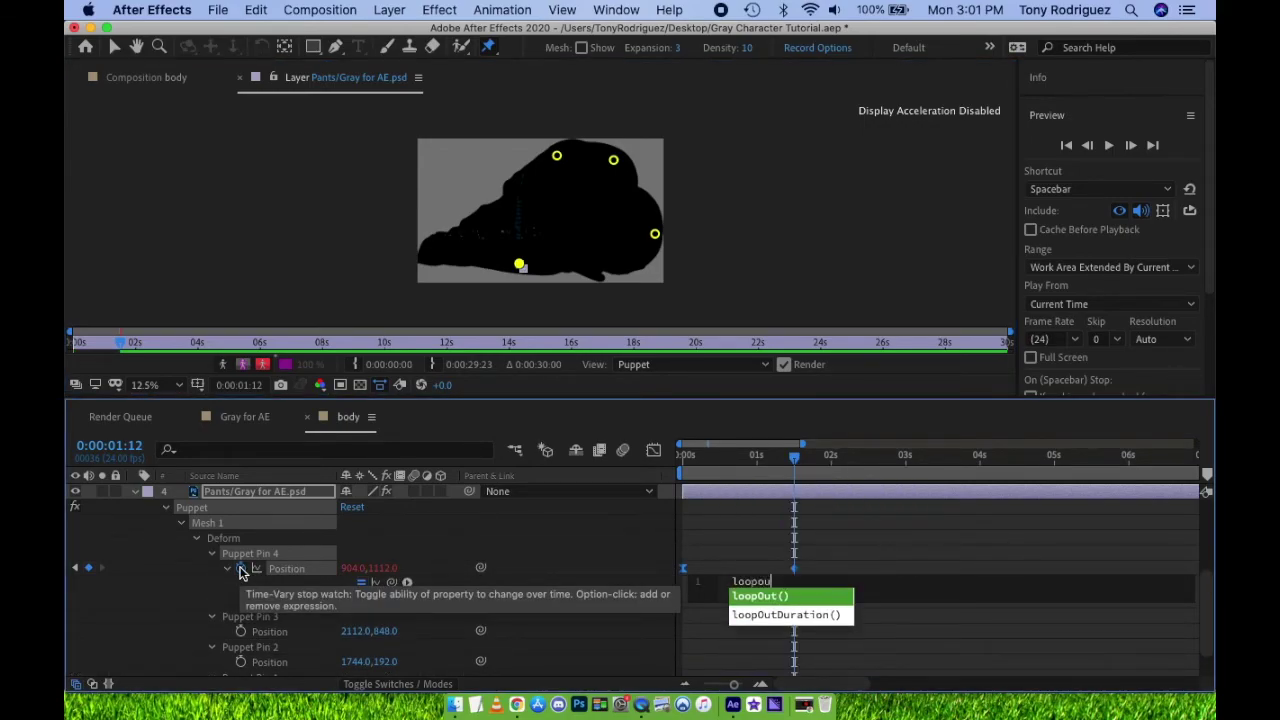
click(729, 455)
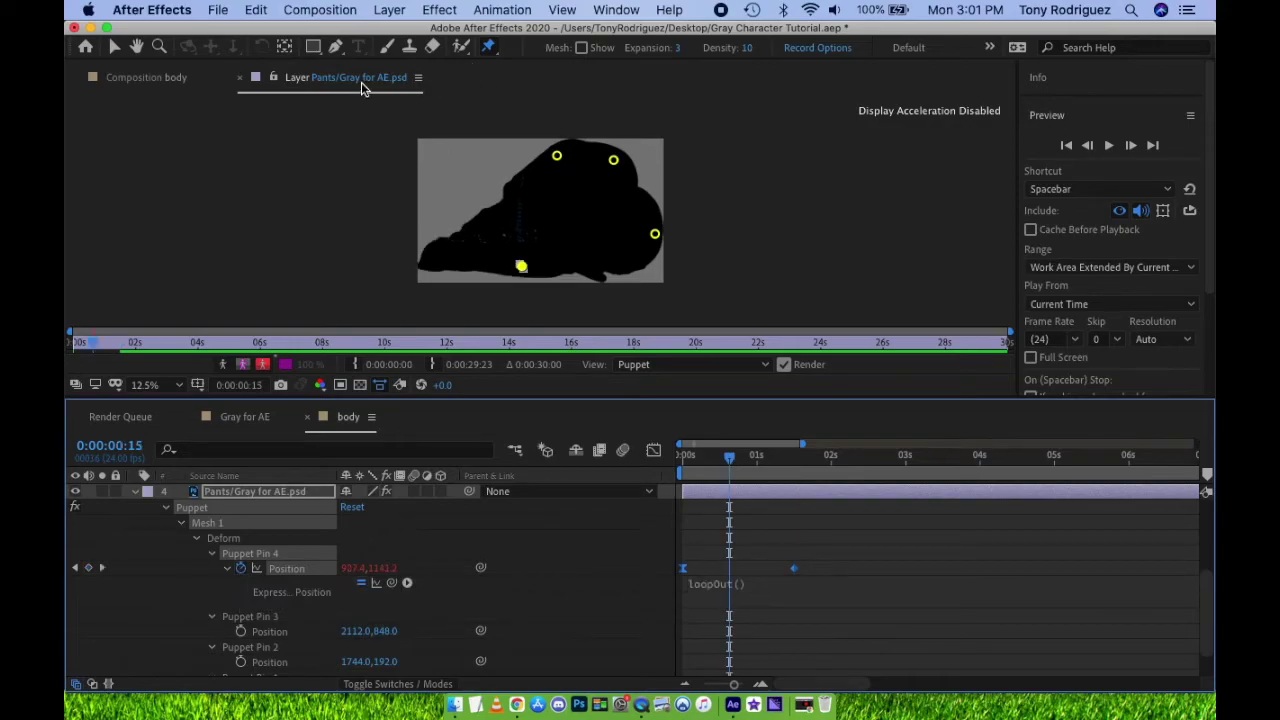
- Return to the body composition, copy Puppet Pin 4's first position keyframe to 0:00:03:00, and preview from the start
click(243, 78)
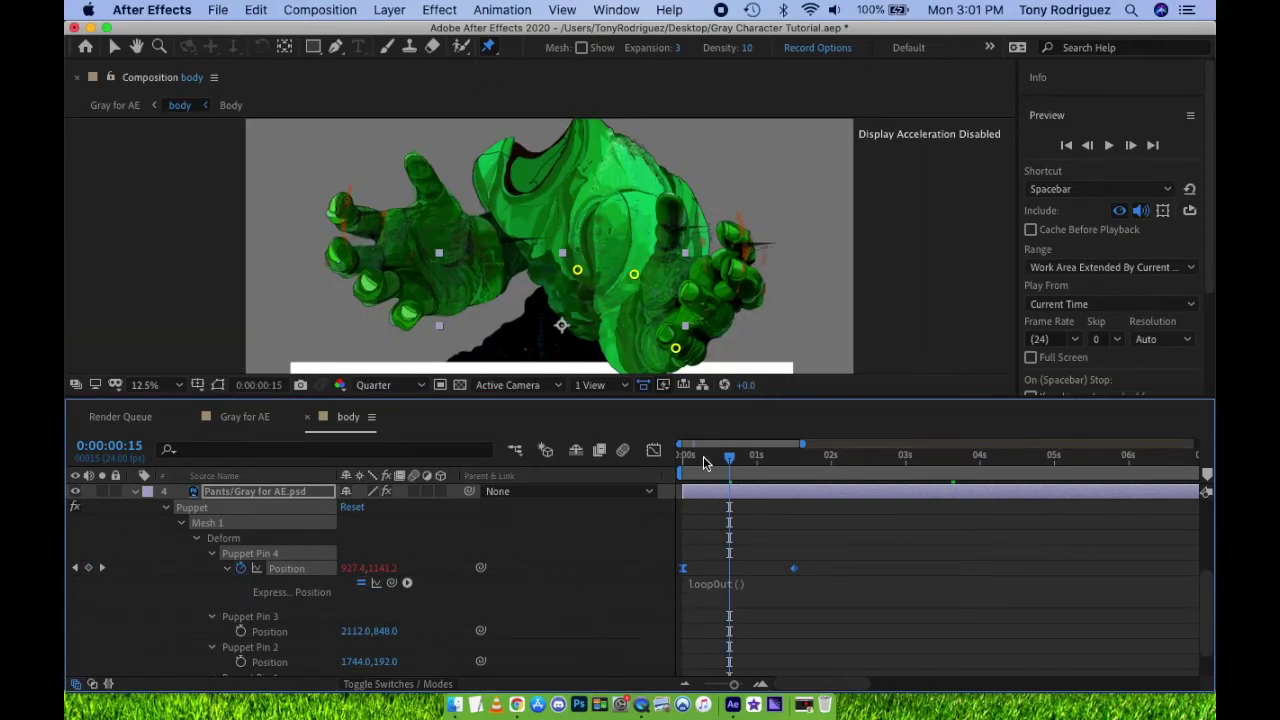
click(905, 457)
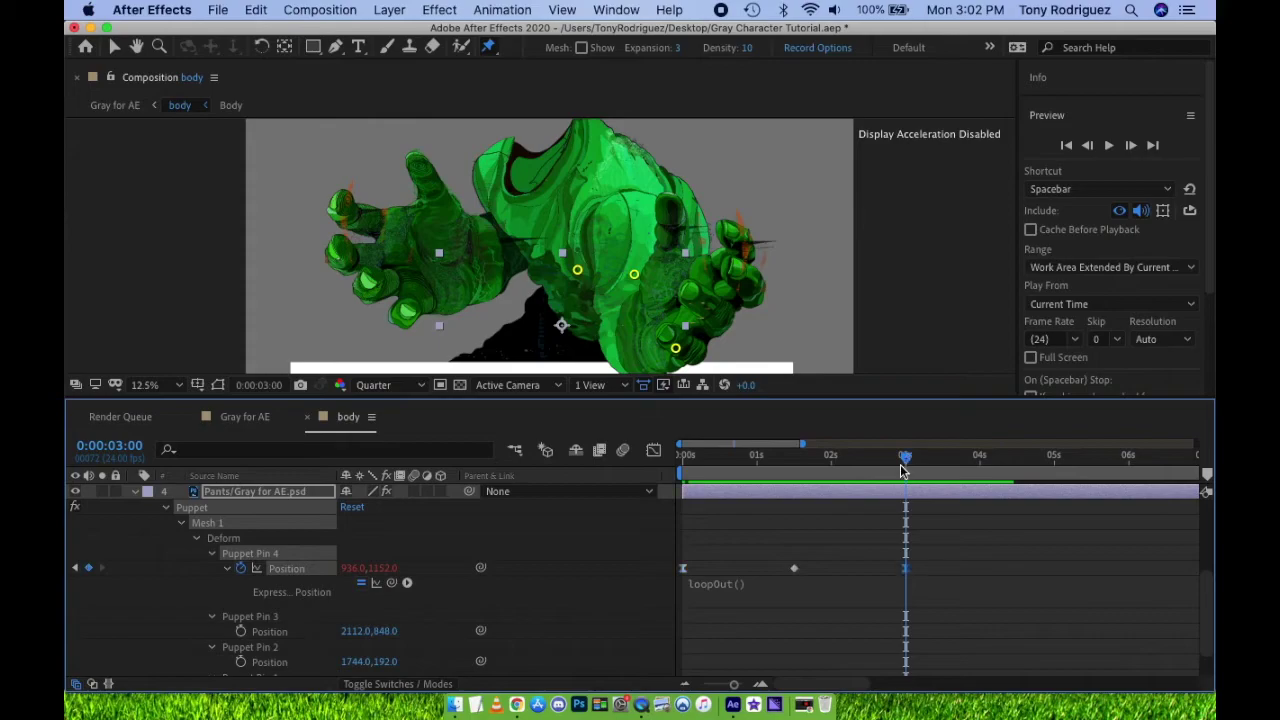
drag(903, 470, 634, 457)
key(space)
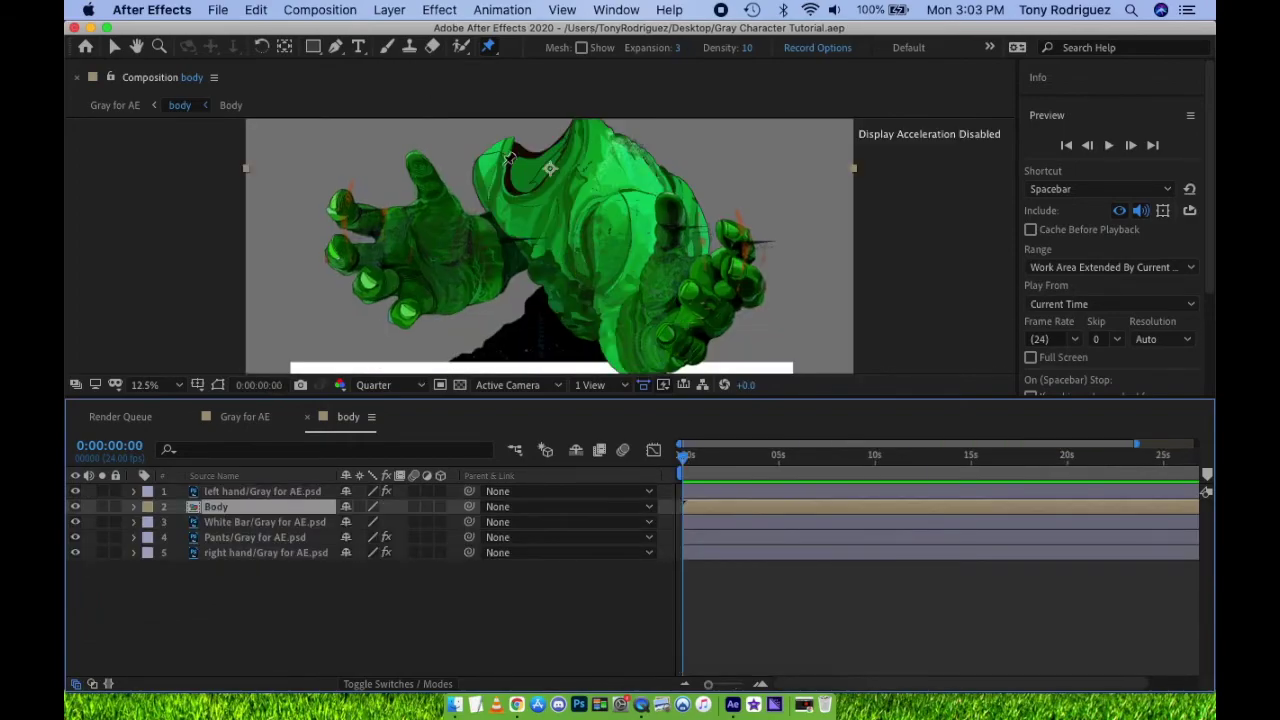
- Solo the Body layer and place eleven puppet pins across its mouth, torso, side and lower edge
click(507, 160)
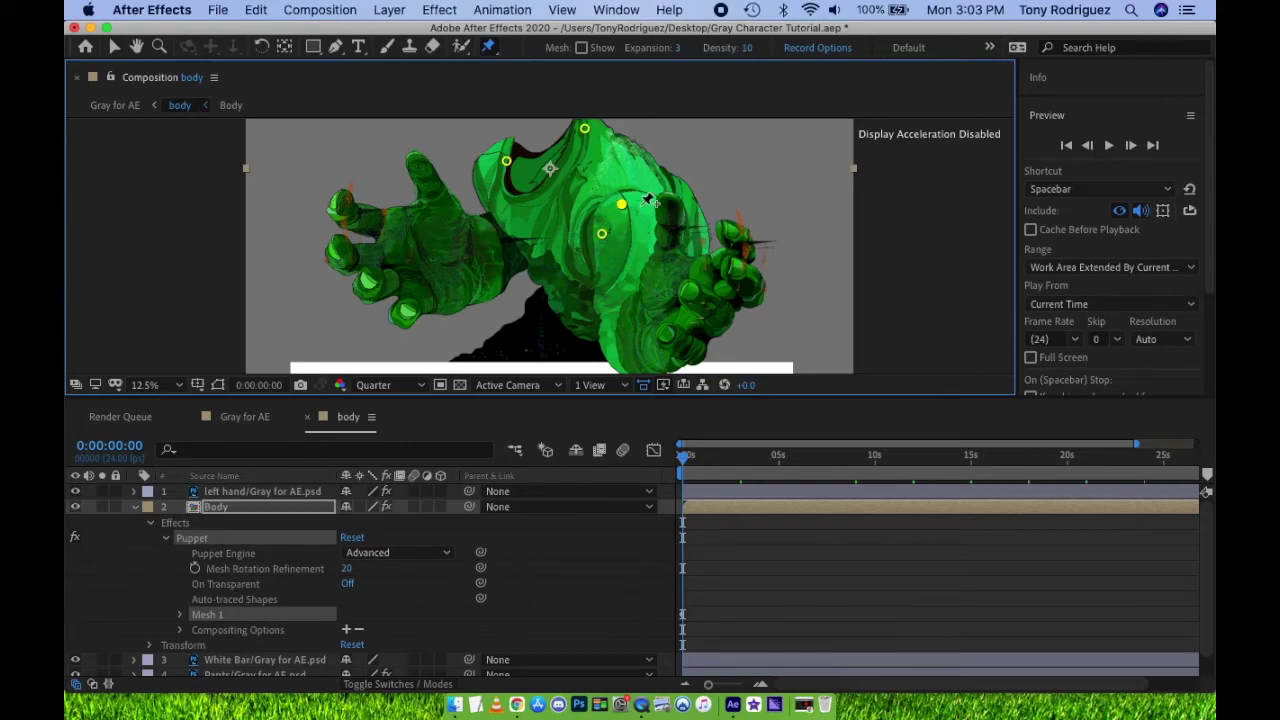
click(101, 506)
click(679, 297)
click(633, 368)
click(550, 289)
click(565, 317)
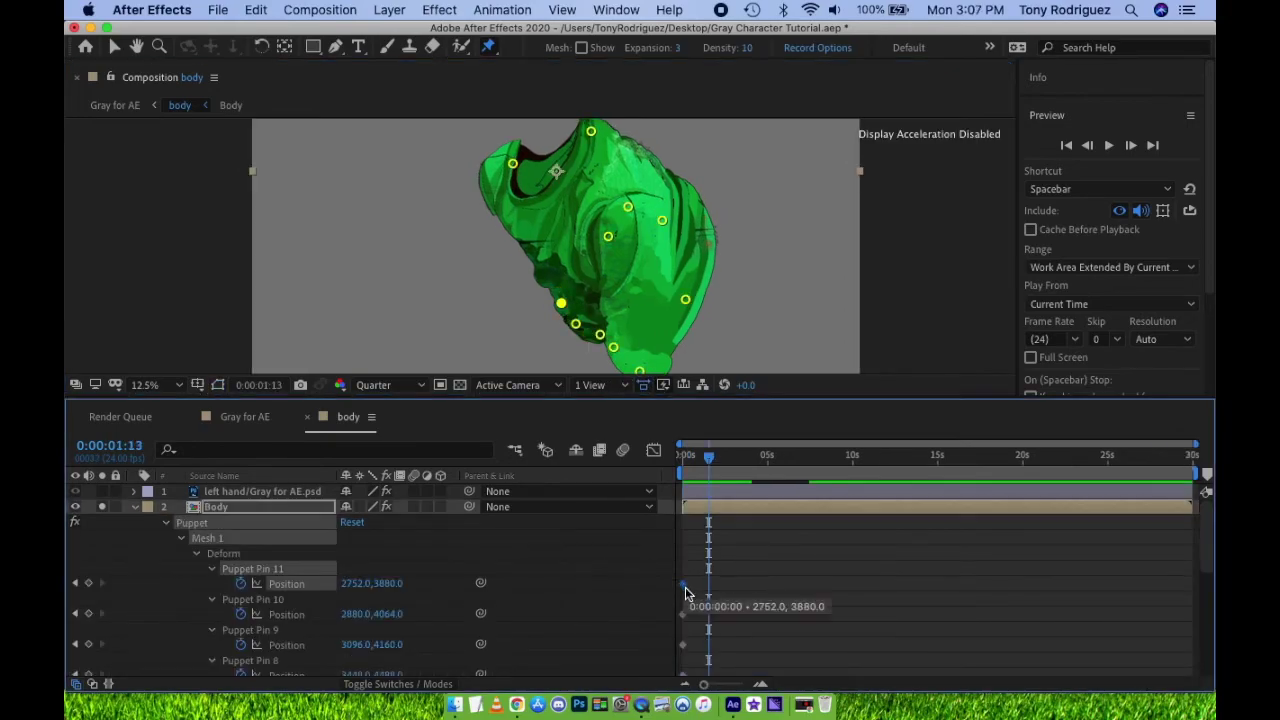
- Remove the position keyframes from the Body layer's Puppet Pins 6 to 11
scroll(701, 622, down, 3)
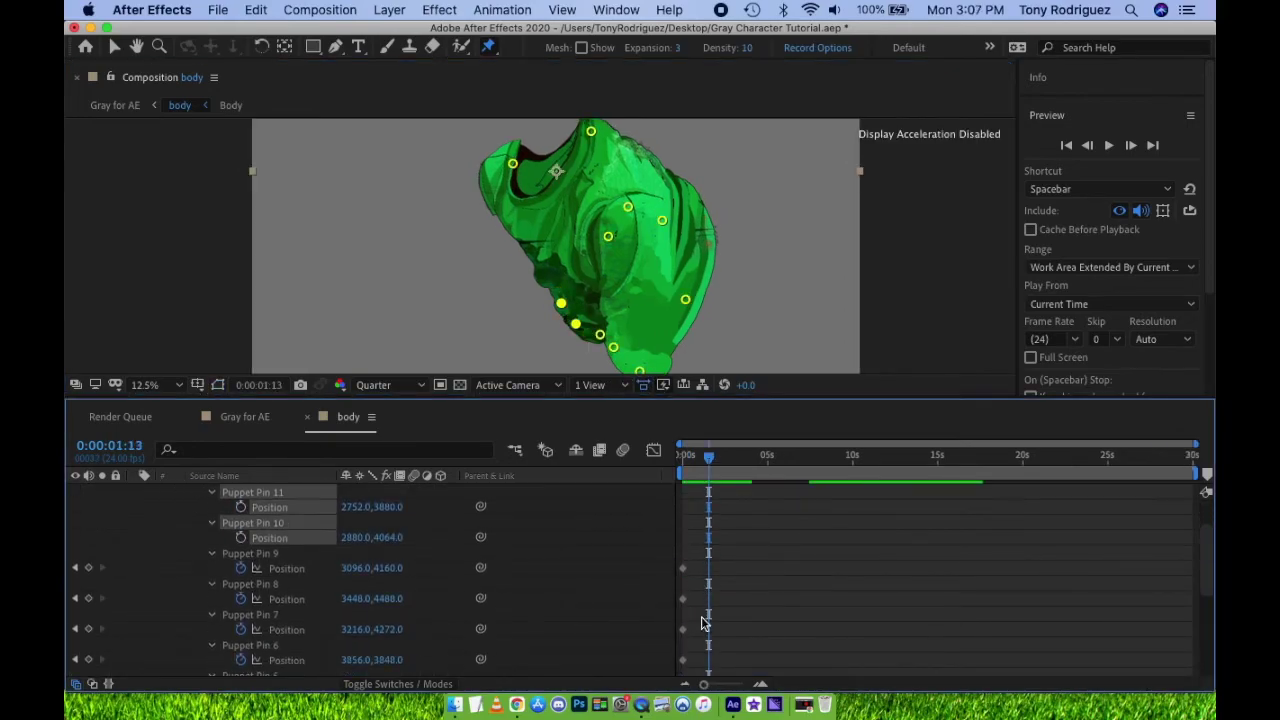
scroll(688, 585, down, 3)
click(683, 568)
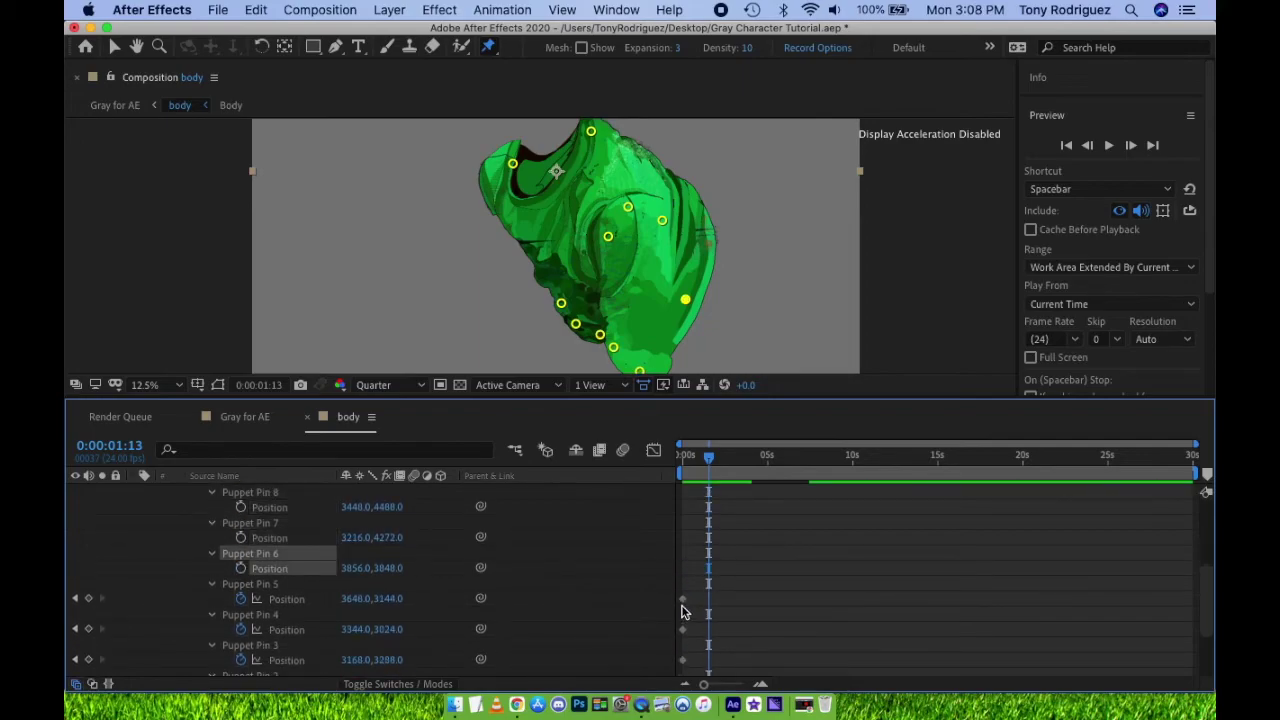
click(682, 598)
click(682, 629)
click(682, 660)
scroll(700, 600, down, 2)
- At 0:00:01:12, move Puppet Pins 1 to 5 to about 2384, 2632; 3072, 2328; 3184, 3256; 3384, 2984; and 3672, 3136
key(=)
scroll(723, 551, up, 8)
drag(1094, 458, 1081, 458)
scroll(960, 562, down, 10)
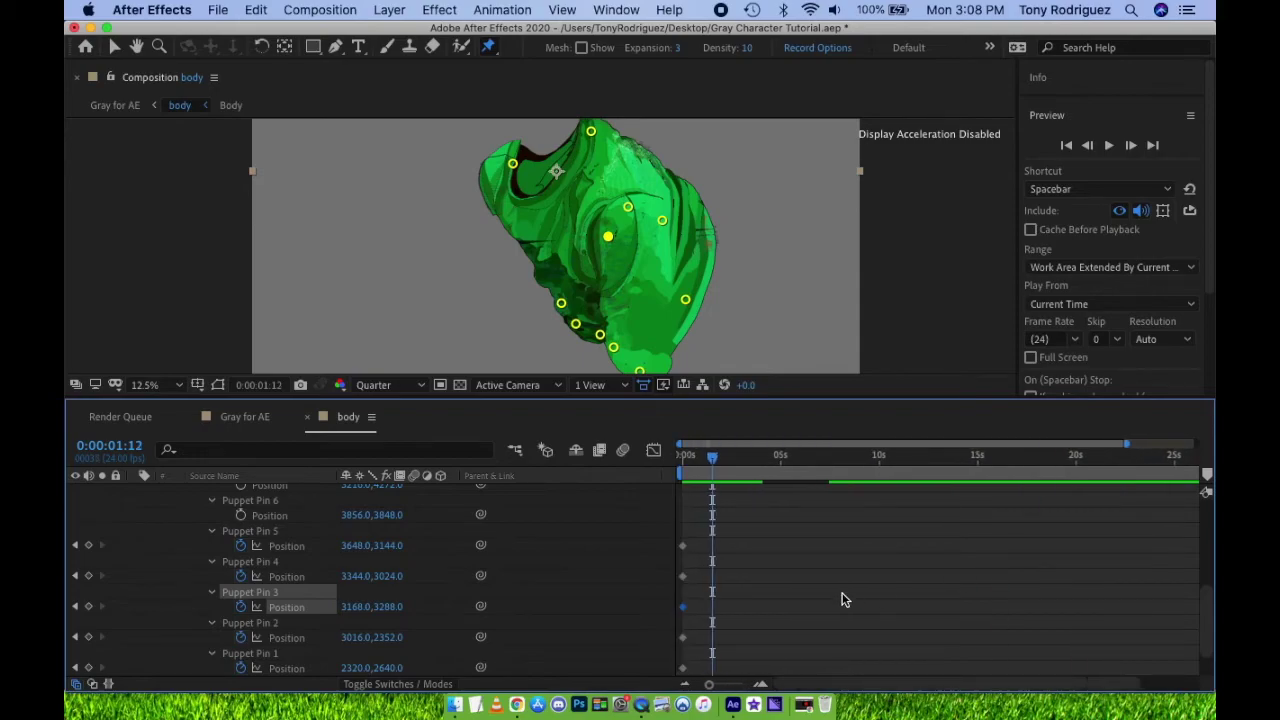
scroll(842, 599, down, 1)
drag(591, 131, 597, 128)
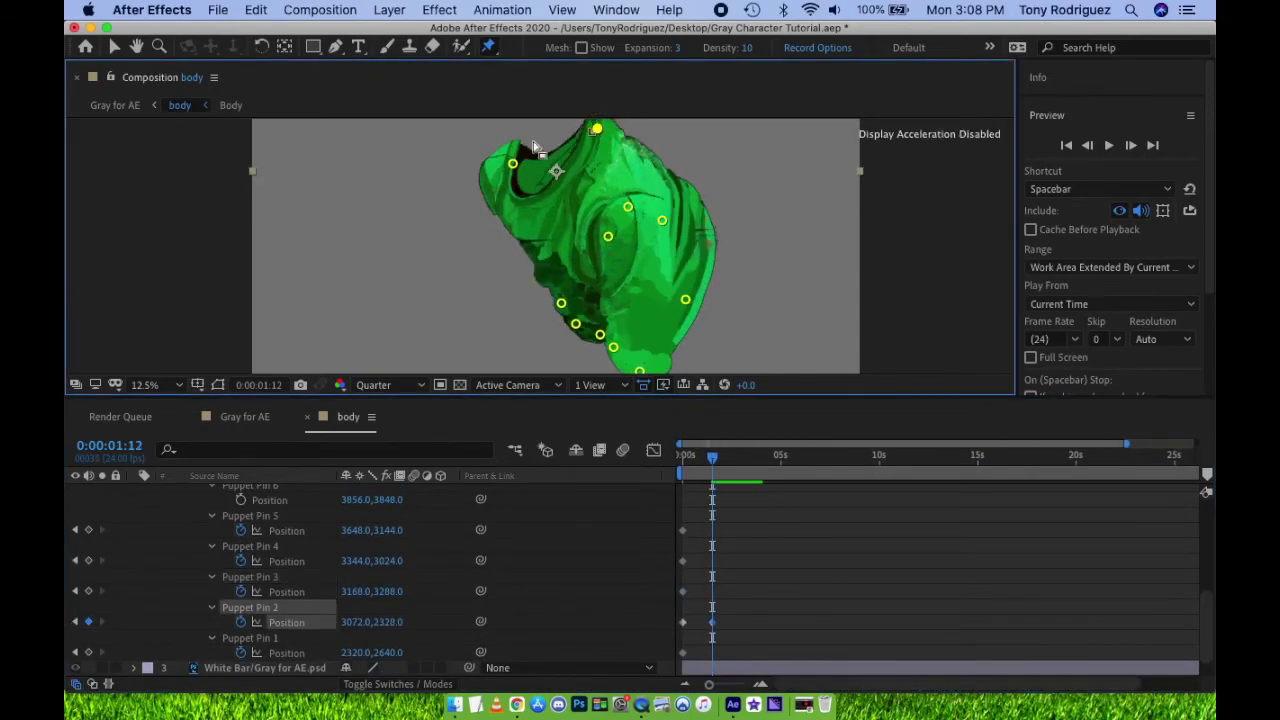
drag(512, 163, 520, 162)
drag(627, 208, 665, 218)
drag(608, 236, 610, 232)
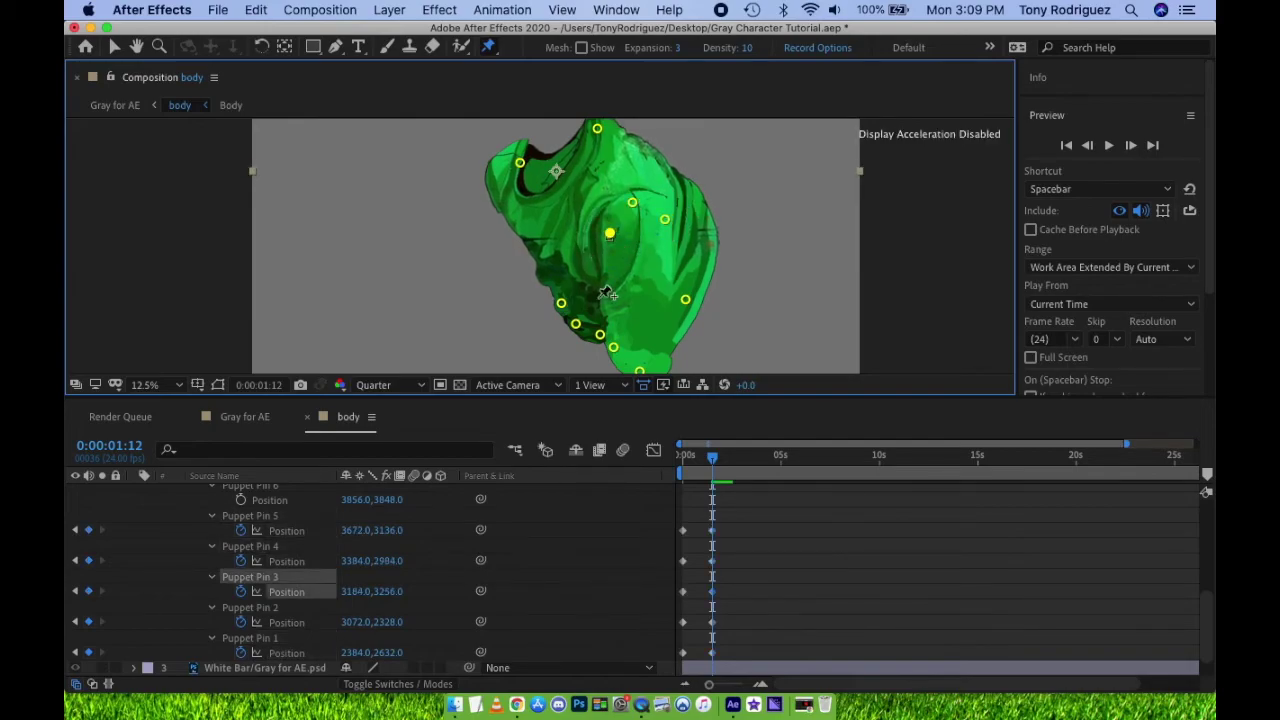
- Copy the first position keyframes of Puppet Pins 1 to 5 to 0:00:03:00 and preview the unsoloed body composition from the start
drag(700, 515, 665, 685)
key(equal)
key(equal)
drag(785, 457, 777, 457)
key(equal)
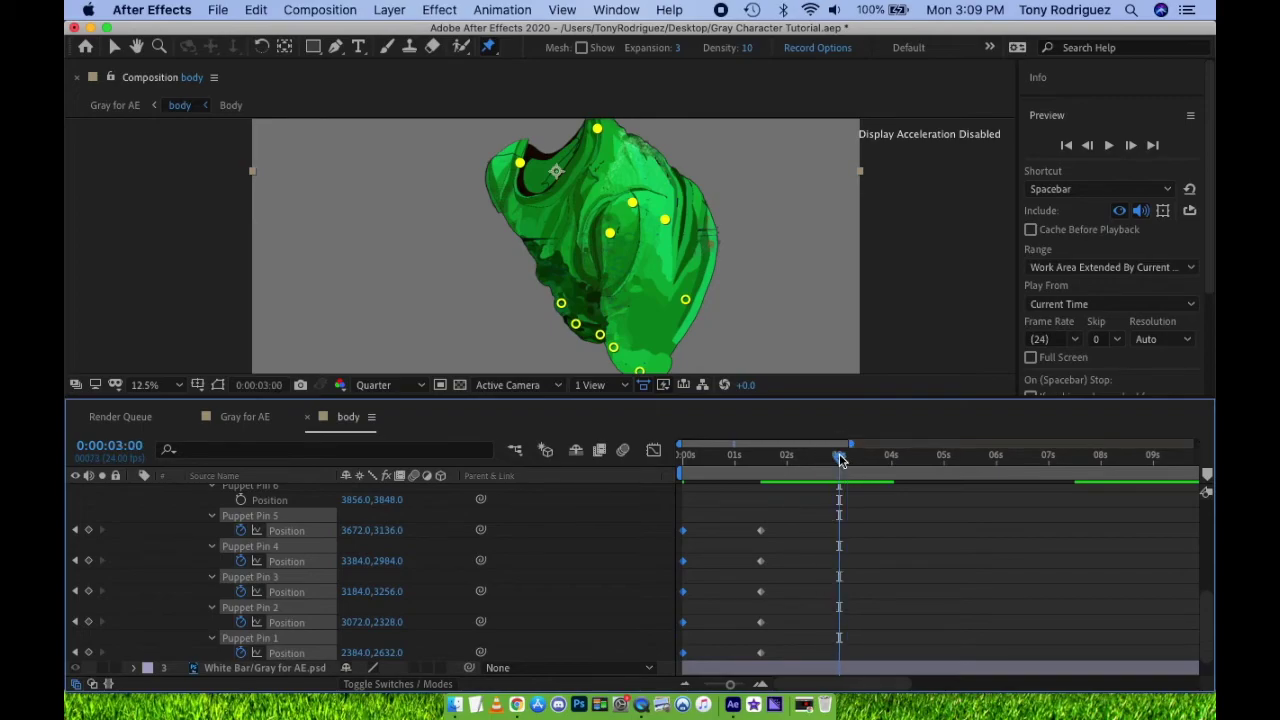
key(ctrl+v)
click(645, 455)
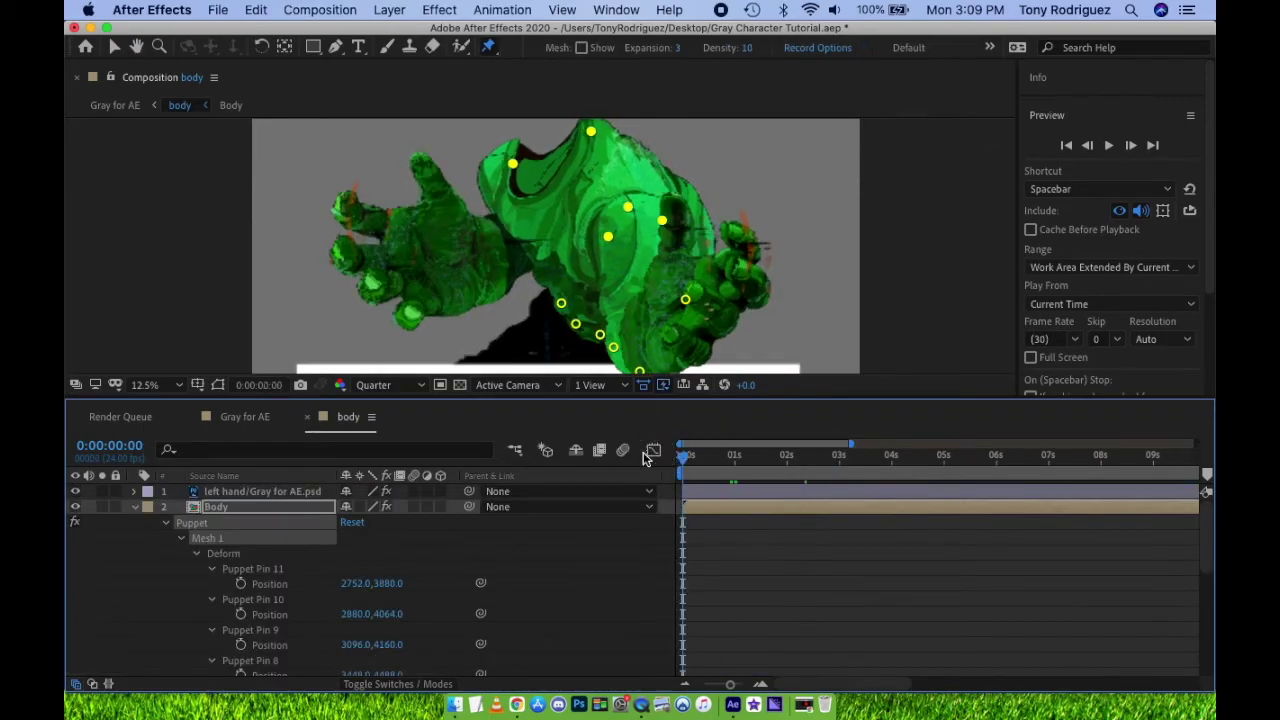
key(space)
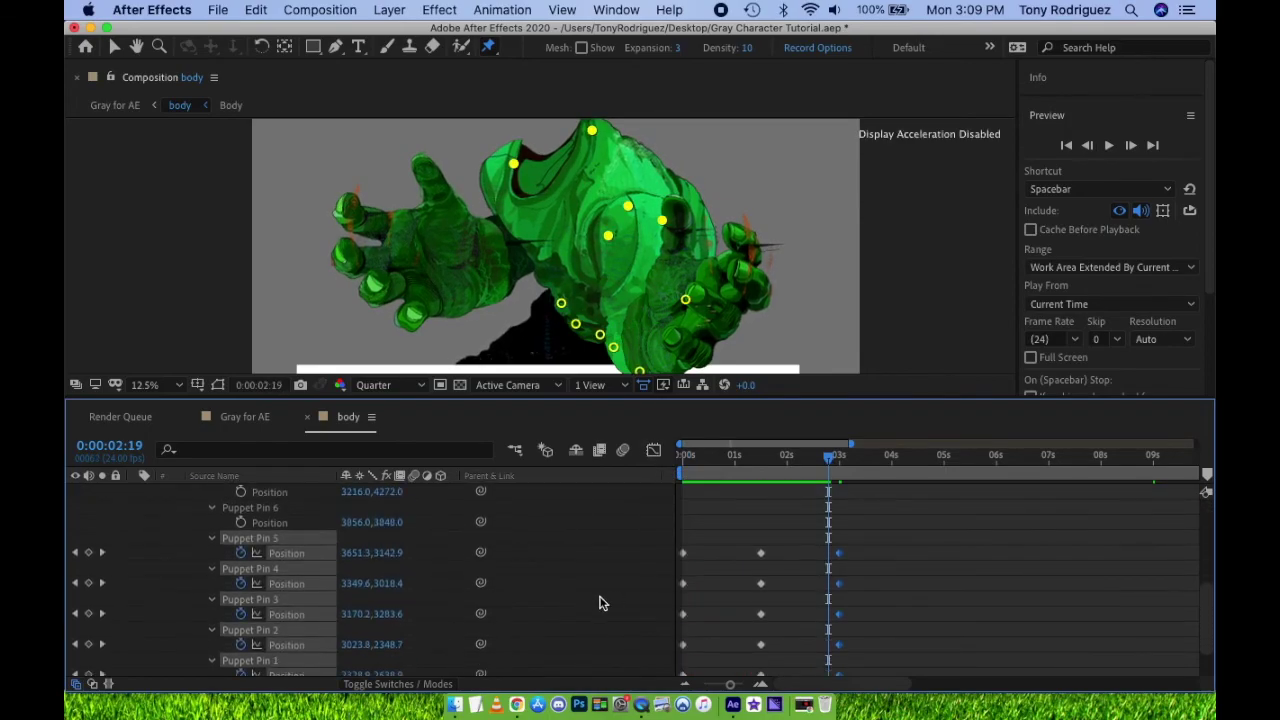
- Apply Easy Ease to all position keyframes of Puppet Pins 1 to 5 and add a loopOut() expression to Pin 5's position
drag(852, 632, 714, 516)
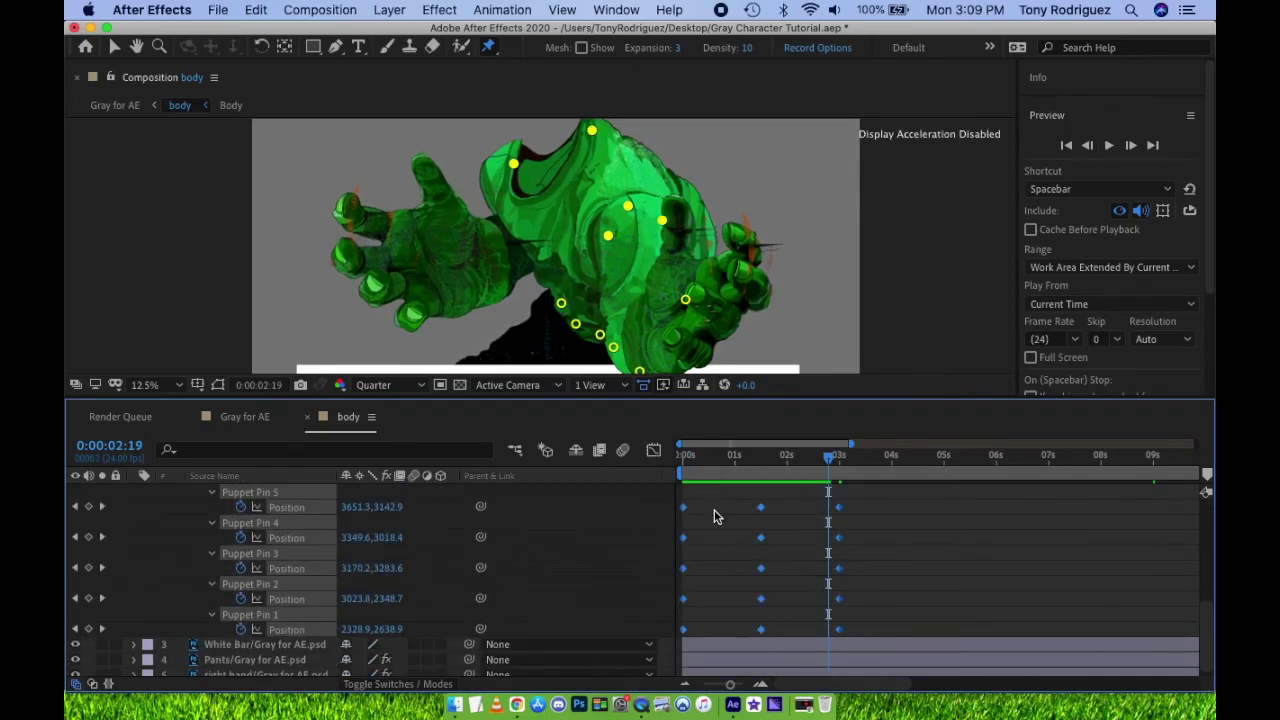
click(240, 507)
click(240, 507)
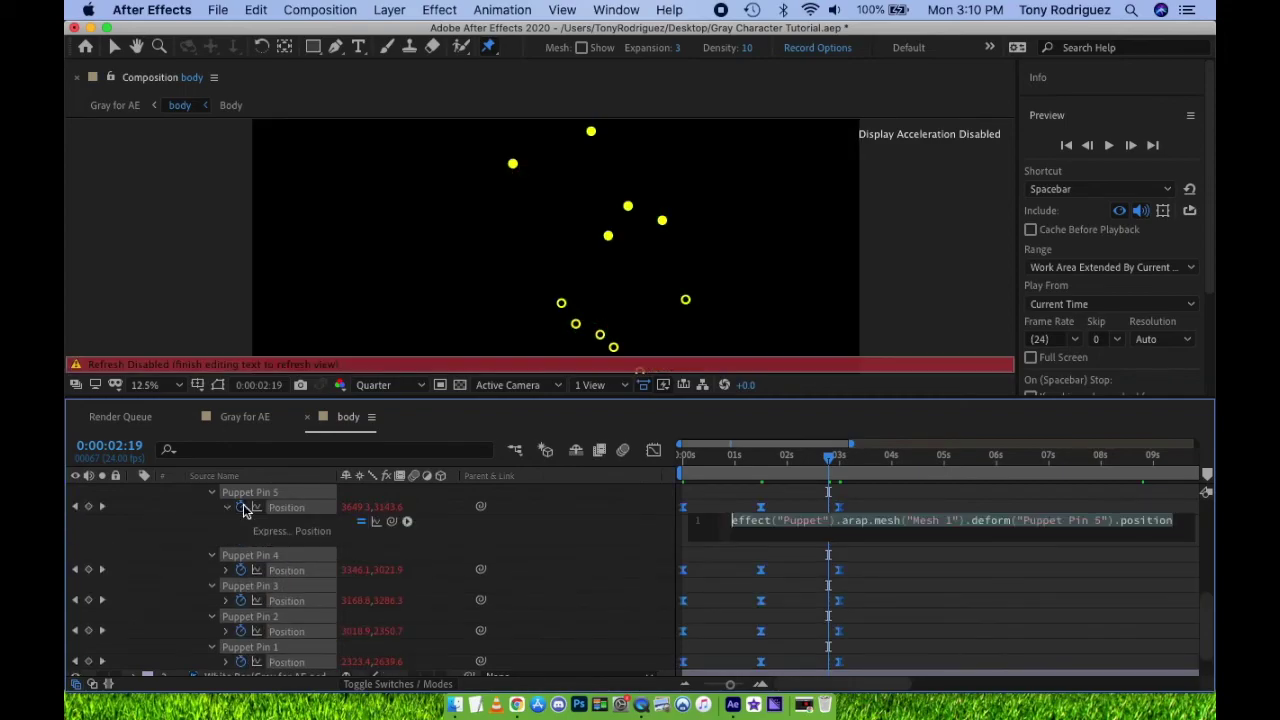
text(loop)
key(Return)
- Add loopOut() expressions to the positions of the Body layer's Puppet Pins 4 and 3
alt+click(240, 570)
text(loop)
key(Return)
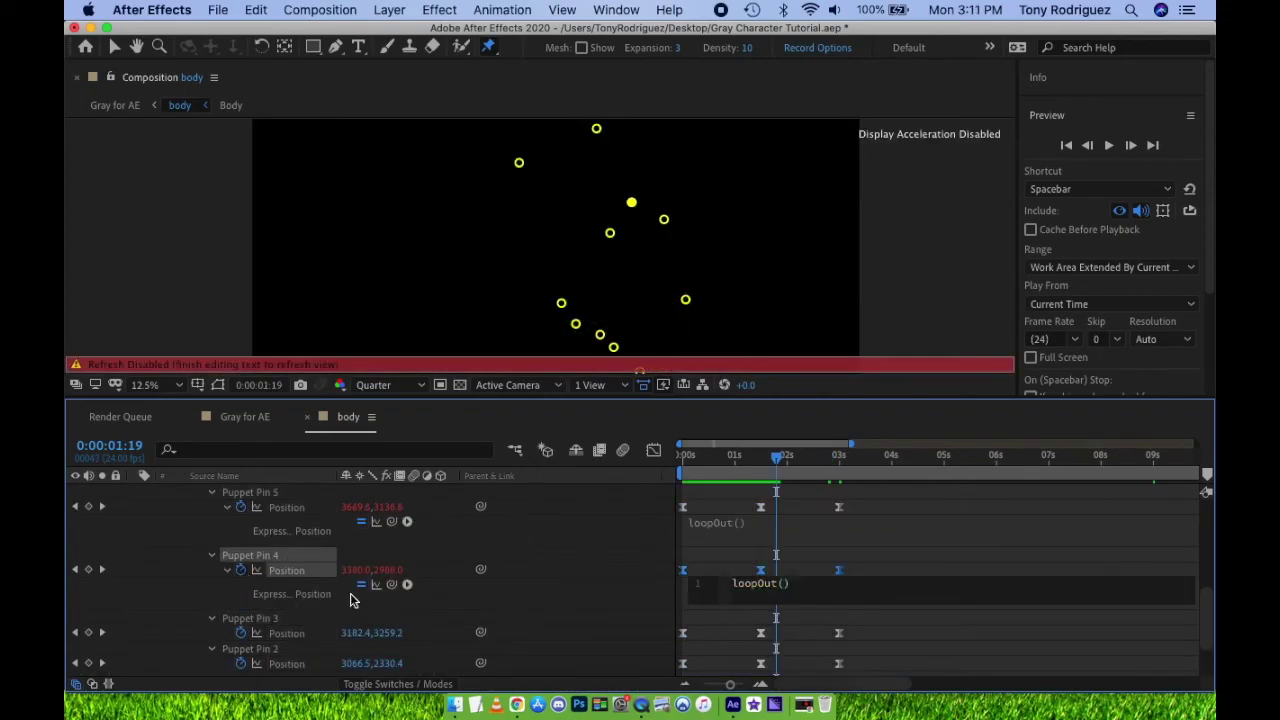
alt+click(240, 633)
text(loopout()
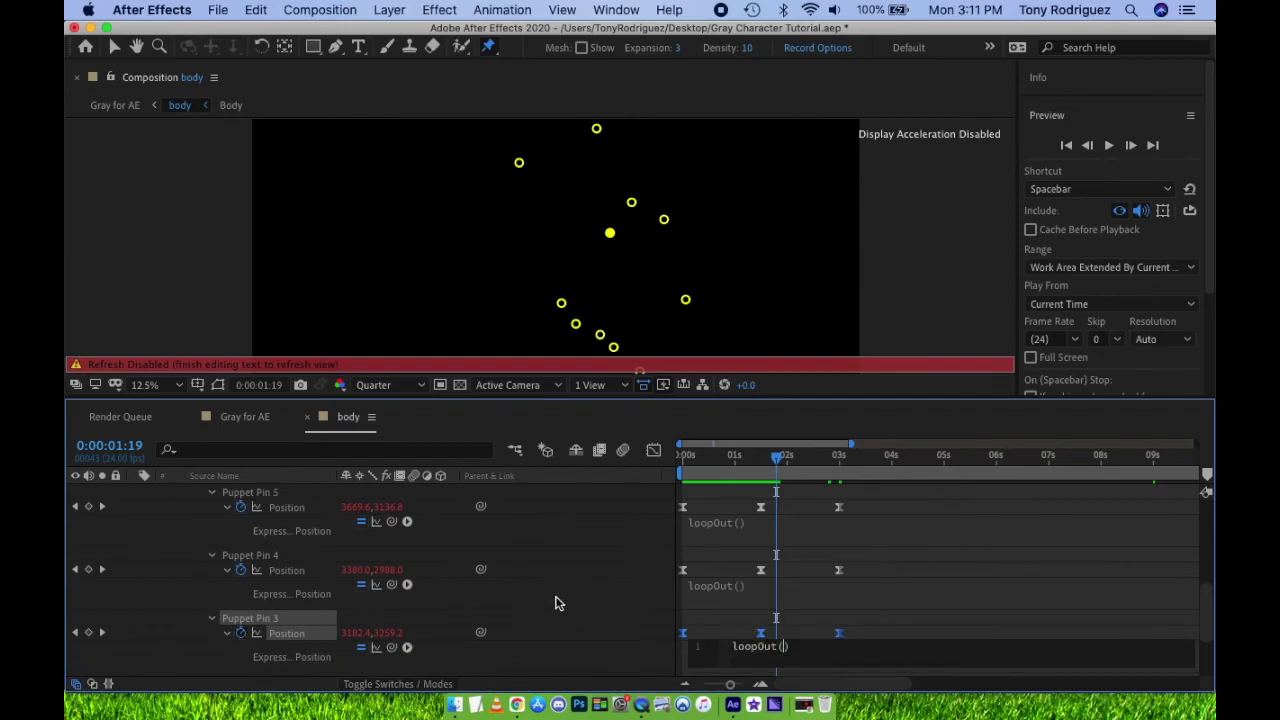
- Add loopOut() expressions to the positions of the Body layer's Puppet Pins 2 and 1
scroll(309, 610, down, 3)
alt+click(240, 591)
text(loopout)
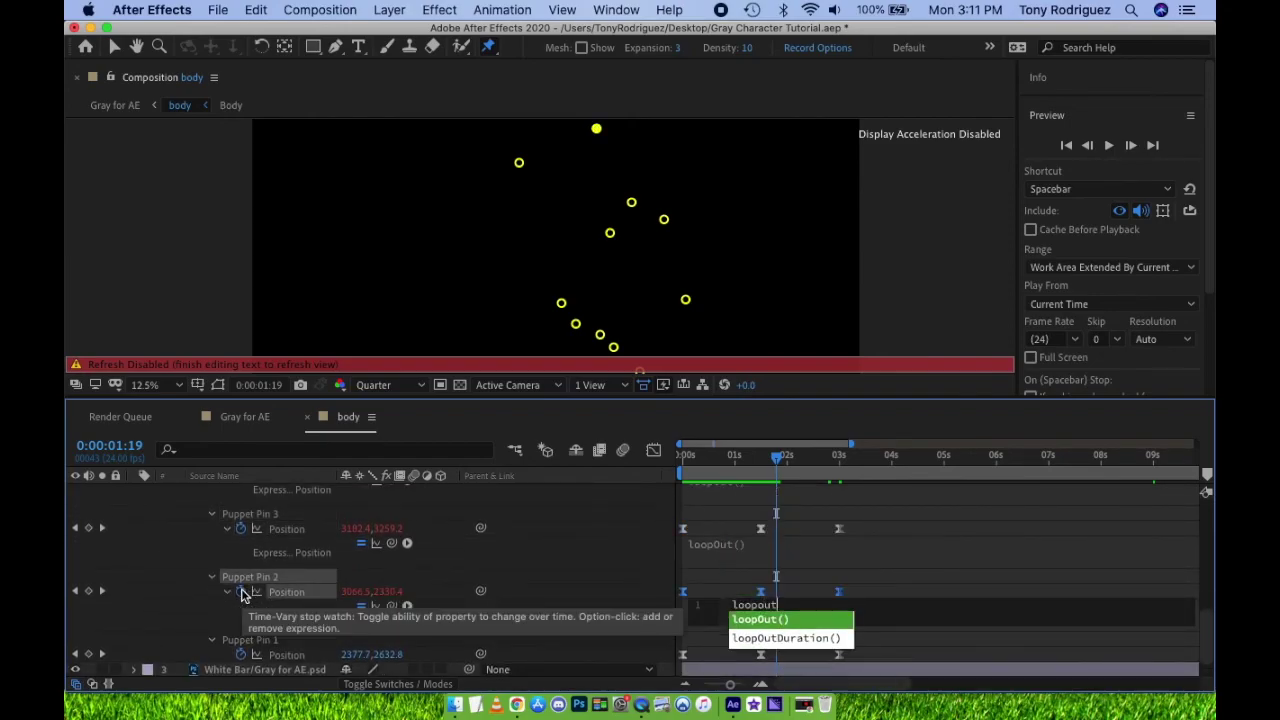
key(Return)
alt+click(240, 654)
text(loopout)
key(Return)
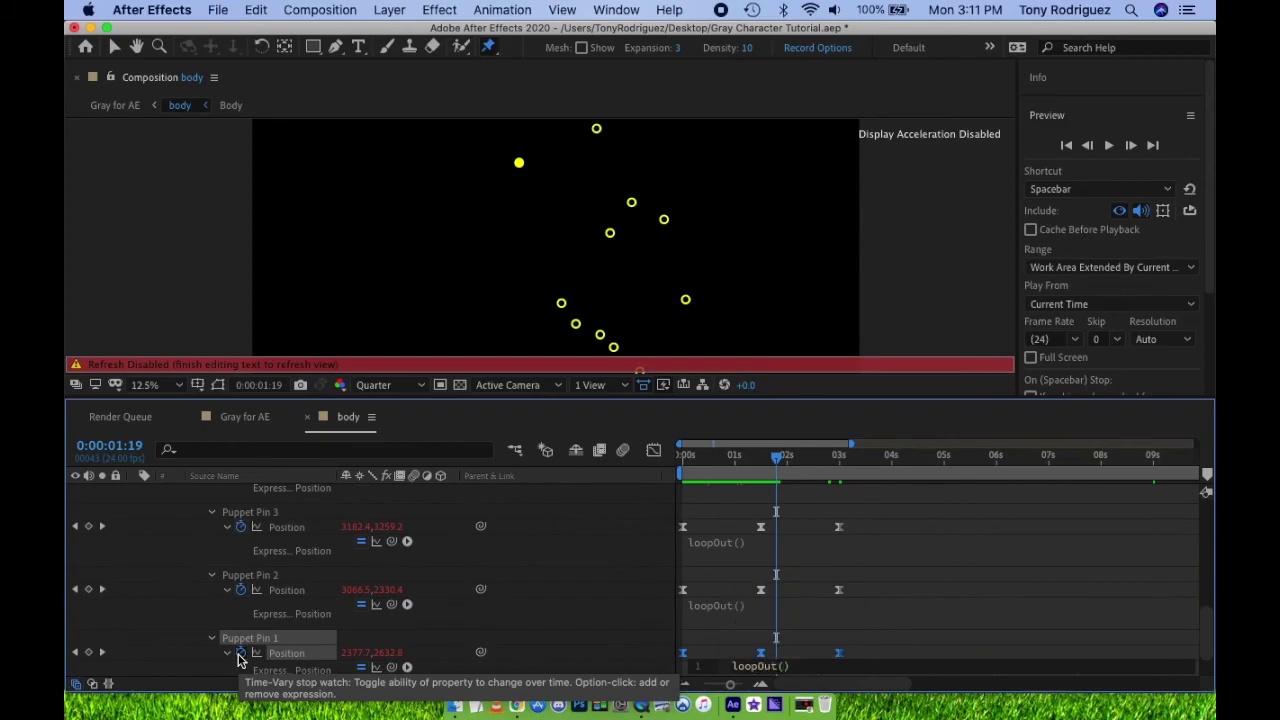
click(536, 667)
- Close the body composition and preview the Gray for AE composition from the start
scroll(617, 603, up, 5)
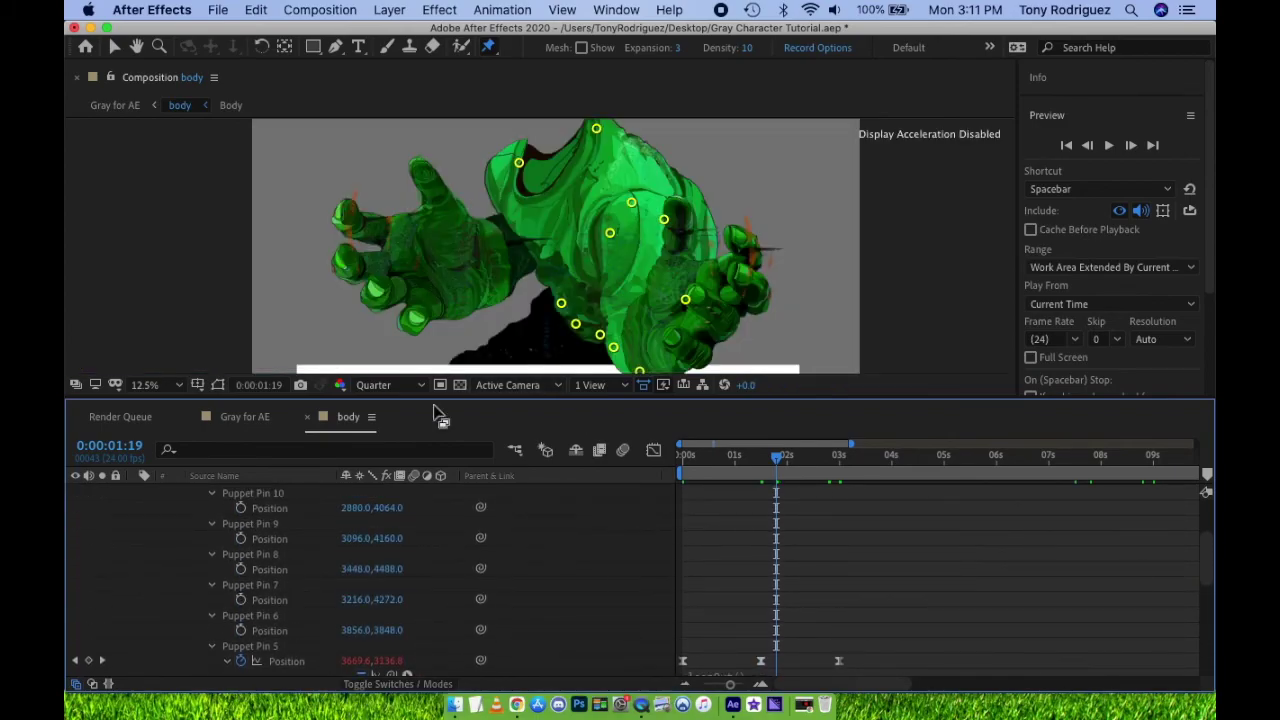
click(307, 416)
key(space)
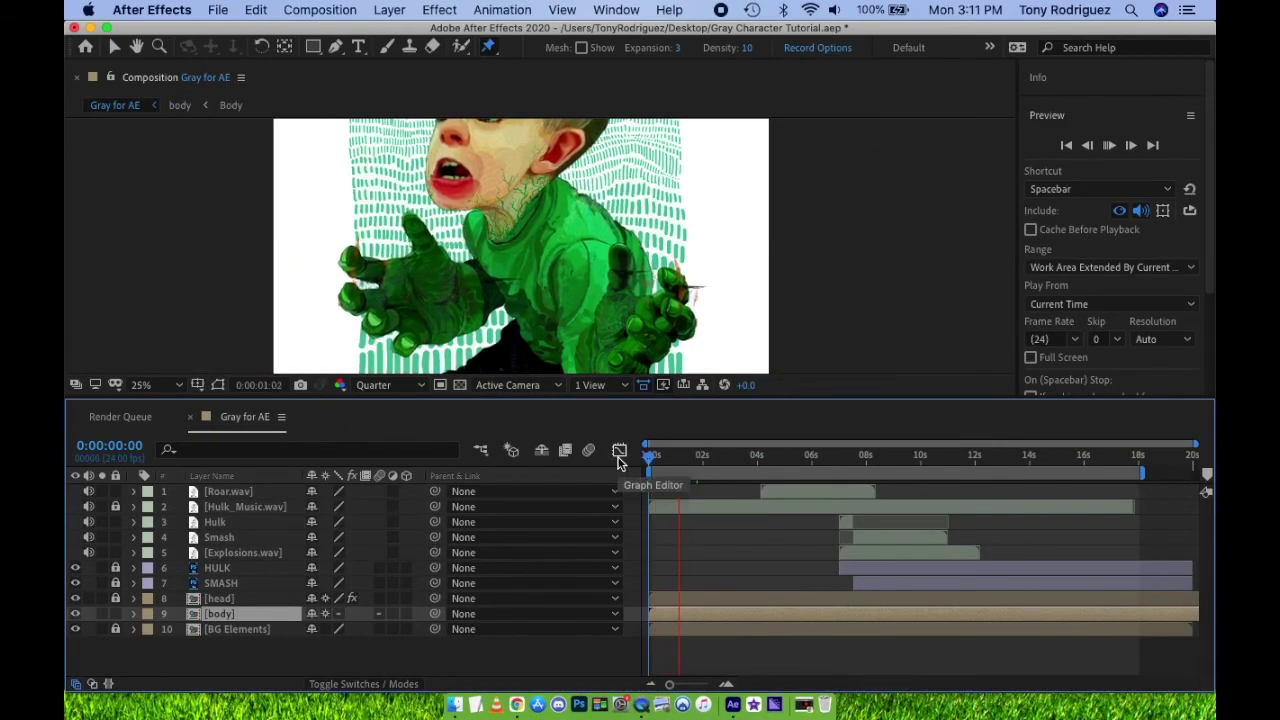